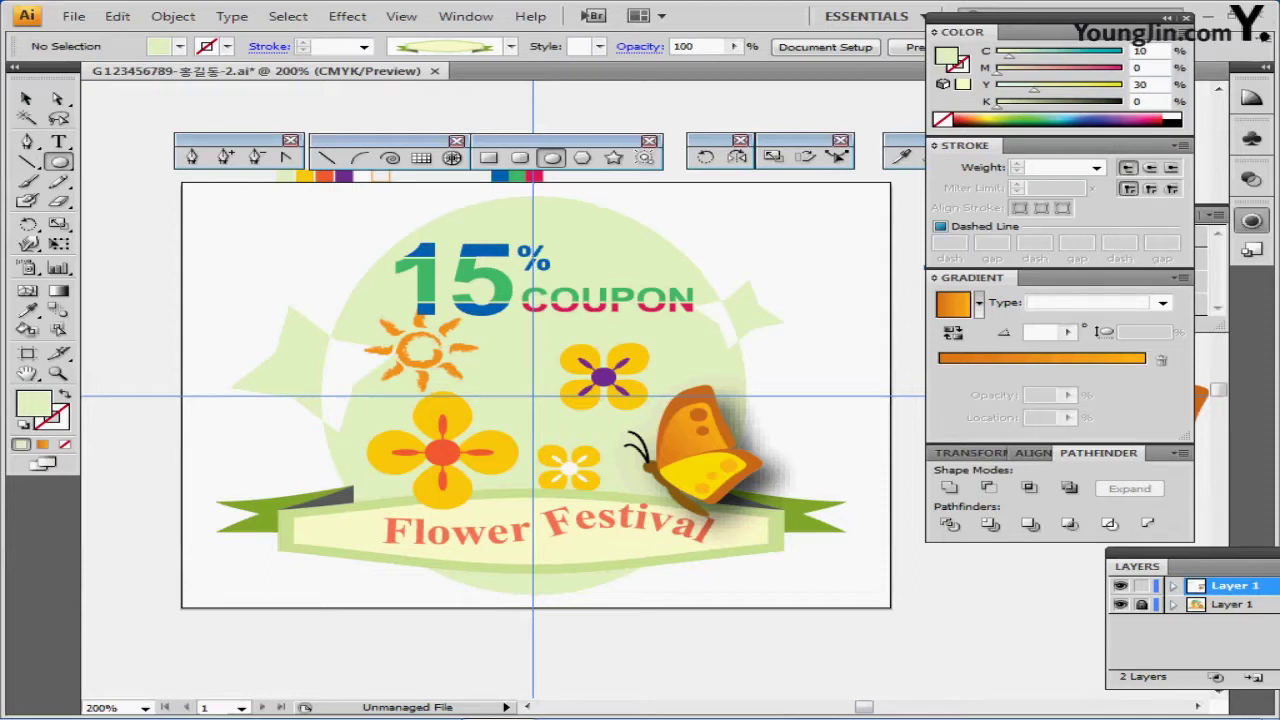
- Hide the reference artwork layer and draw a light green circle 60 mm wide centred on the guide intersection
{"action": "left_click", "coordinate": [1120, 605]}
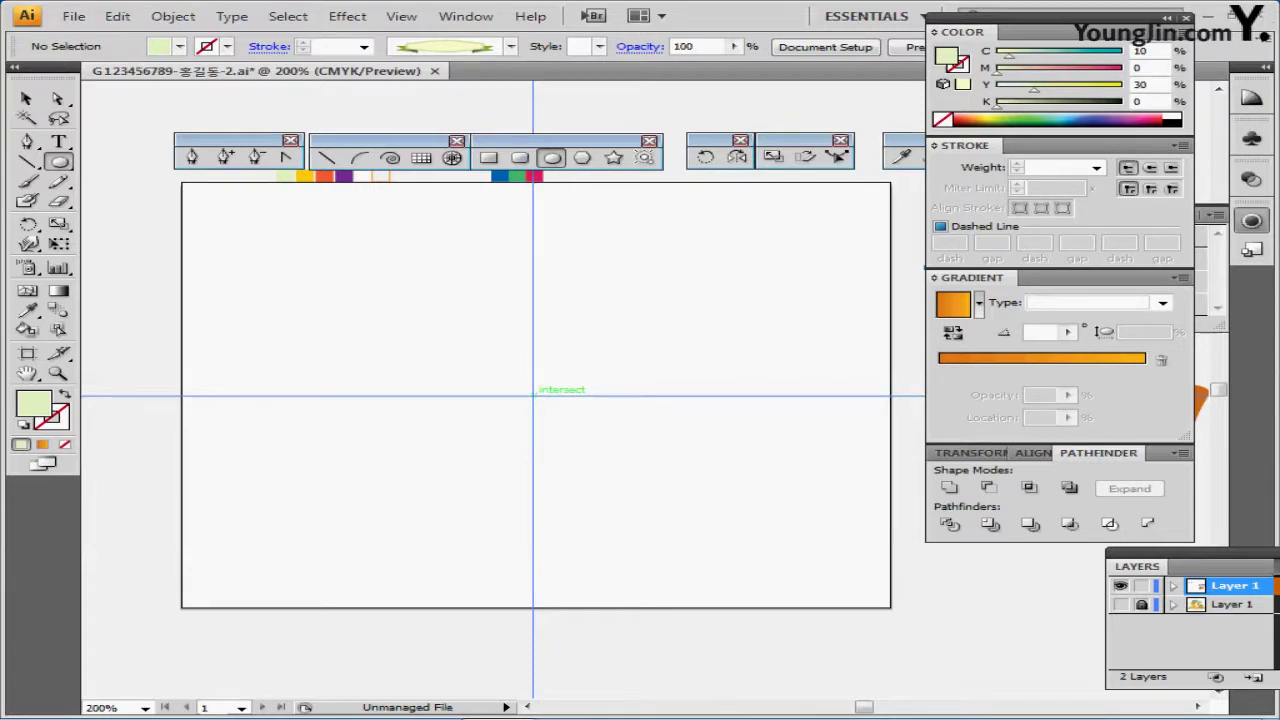
{"action": "left_click", "coordinate": [533, 396]}
{"action": "key", "text": "Tab"}
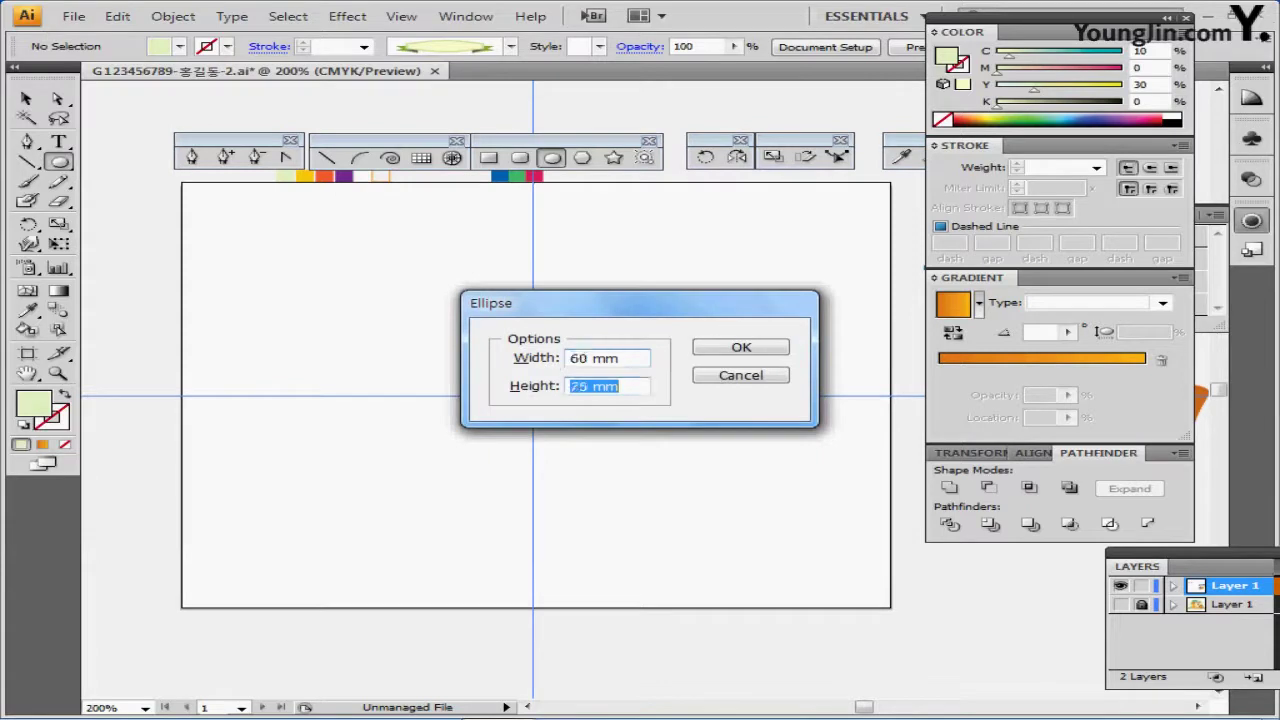
{"action": "key", "text": "Return"}
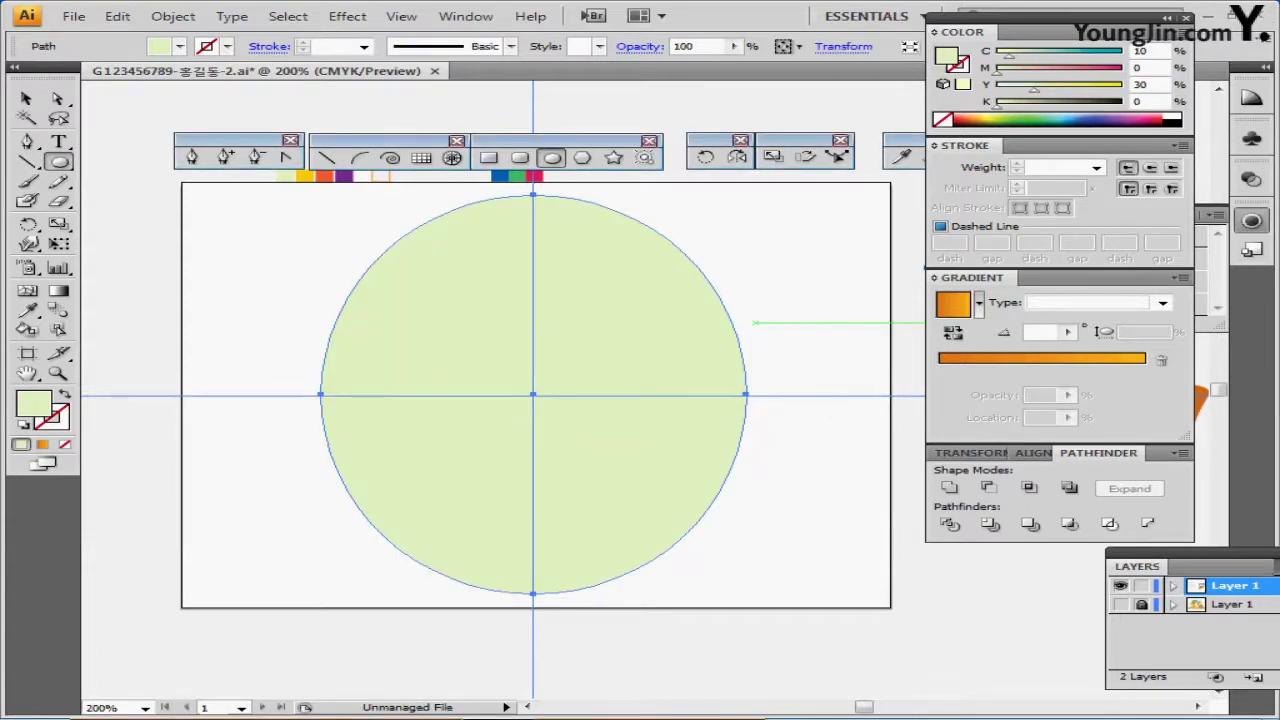
- Draw a four-pointed star about 24 mm in size overlapping the circle's left edge
{"action": "left_click", "coordinate": [613, 157]}
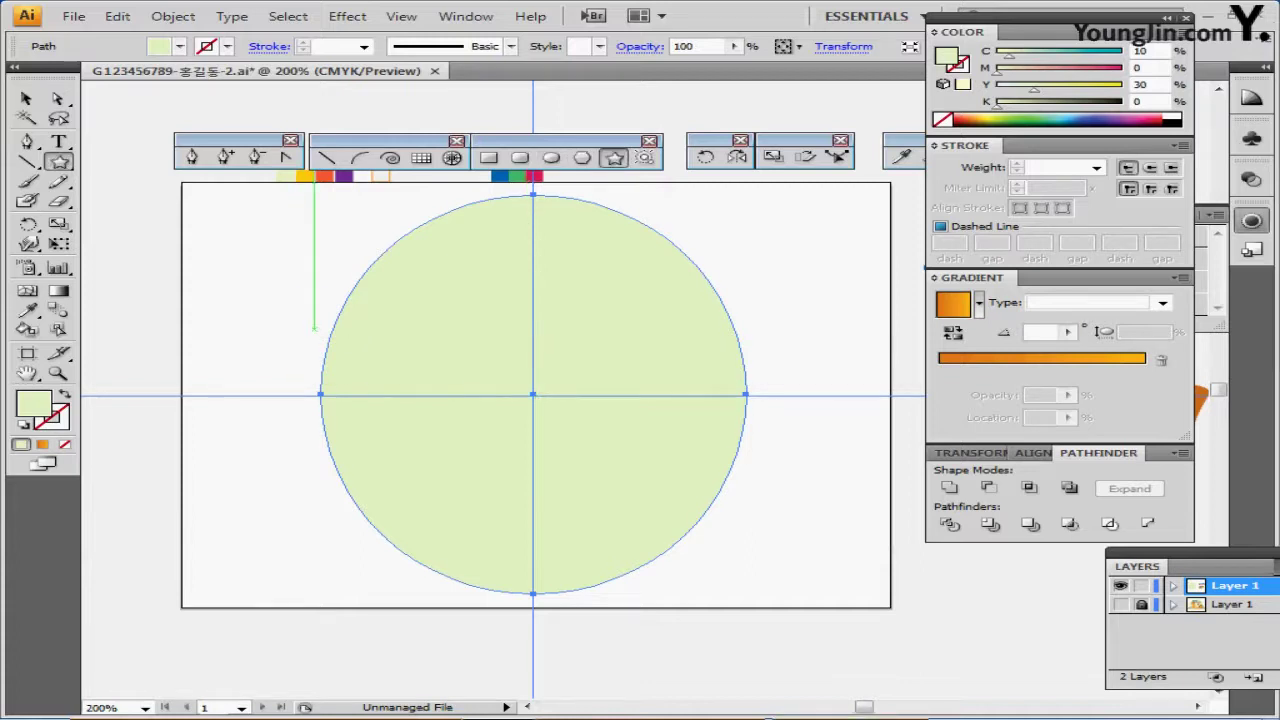
{"action": "left_click_drag", "start_coordinate": [314, 328], "coordinate": [372, 382]}
{"action": "key", "text": "Down"}
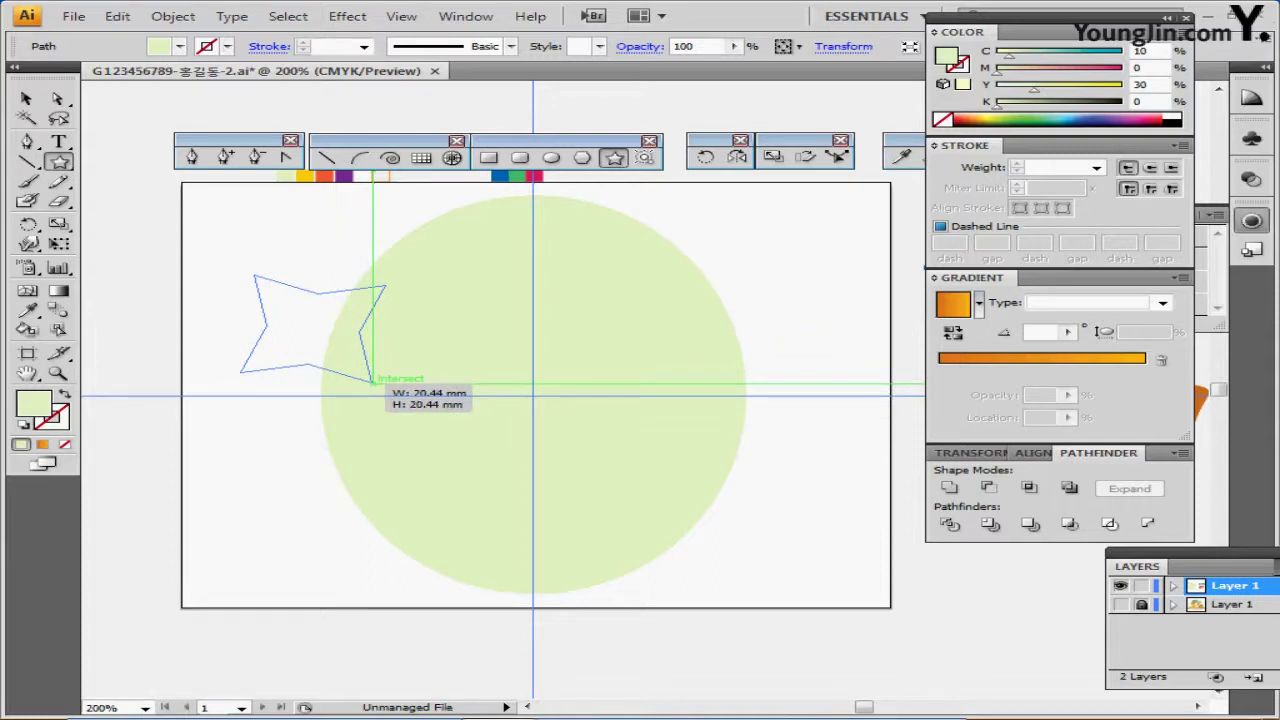
{"action": "left_click_drag", "start_coordinate": [372, 382], "coordinate": [372, 382]}
{"action": "key", "text": "Down"}
{"action": "key", "text": "Up"}
{"action": "key", "text": "Up"}
{"action": "key", "text": "Up"}
{"action": "key", "text": "Down"}
{"action": "left_click_drag", "start_coordinate": [372, 382], "coordinate": [372, 390]}
{"action": "key", "text": "Down"}
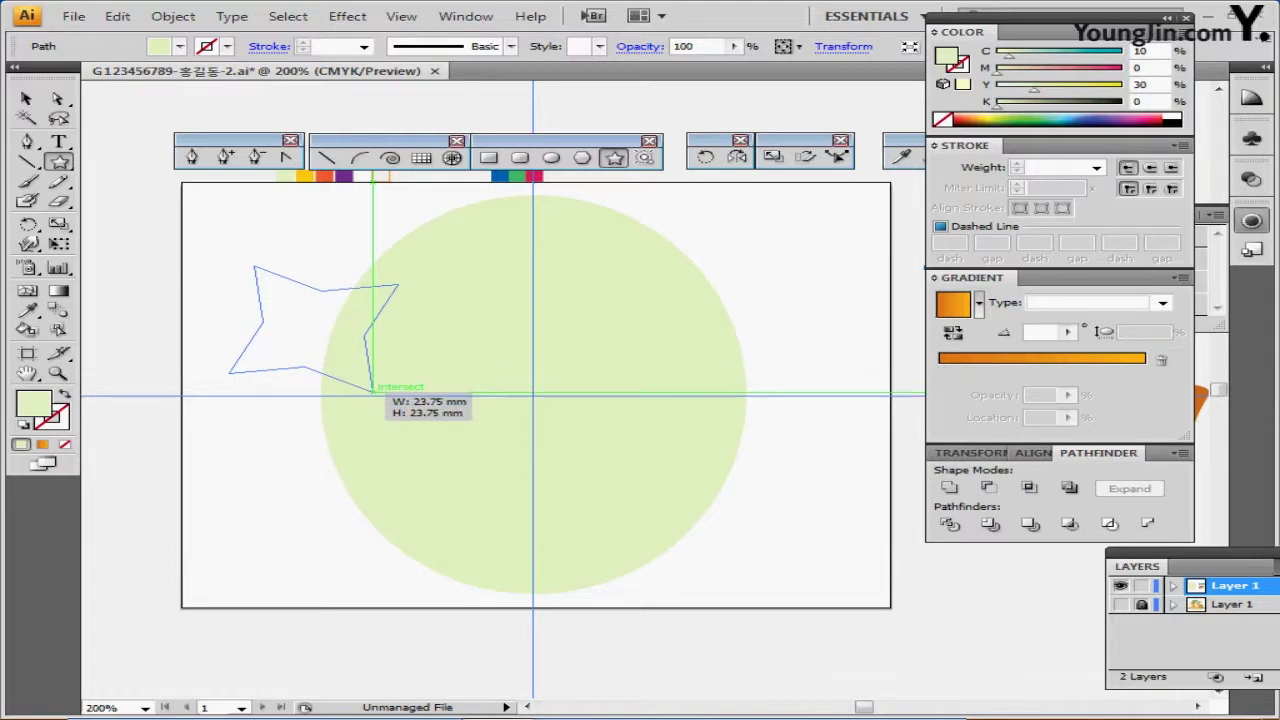
{"action": "left_click_drag", "start_coordinate": [372, 386], "coordinate": [372, 386]}
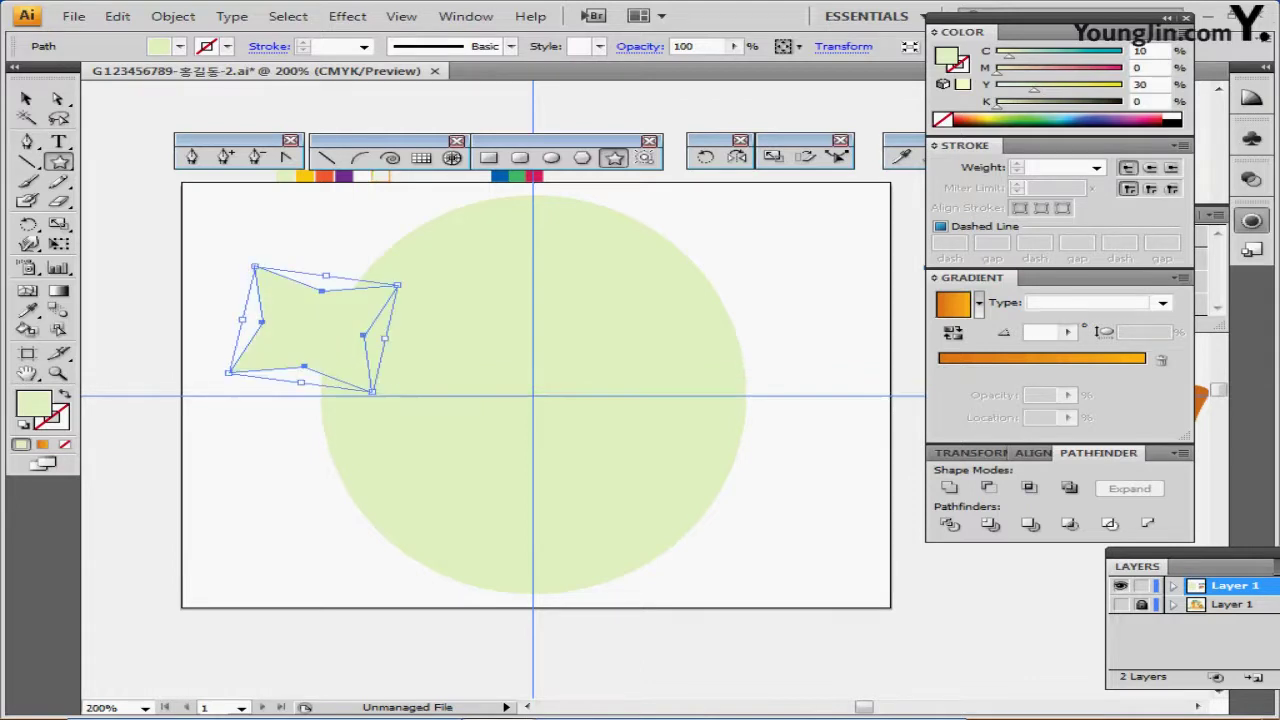
- Move the large star slightly down and right on the circle's edge, and rotate it a little clockwise
{"action": "mouse_move", "coordinate": [310, 328]}
{"action": "left_mouse_down"}
{"action": "mouse_move", "coordinate": [326, 372]}
{"action": "mouse_move", "coordinate": [314, 343]}
{"action": "left_mouse_up"}
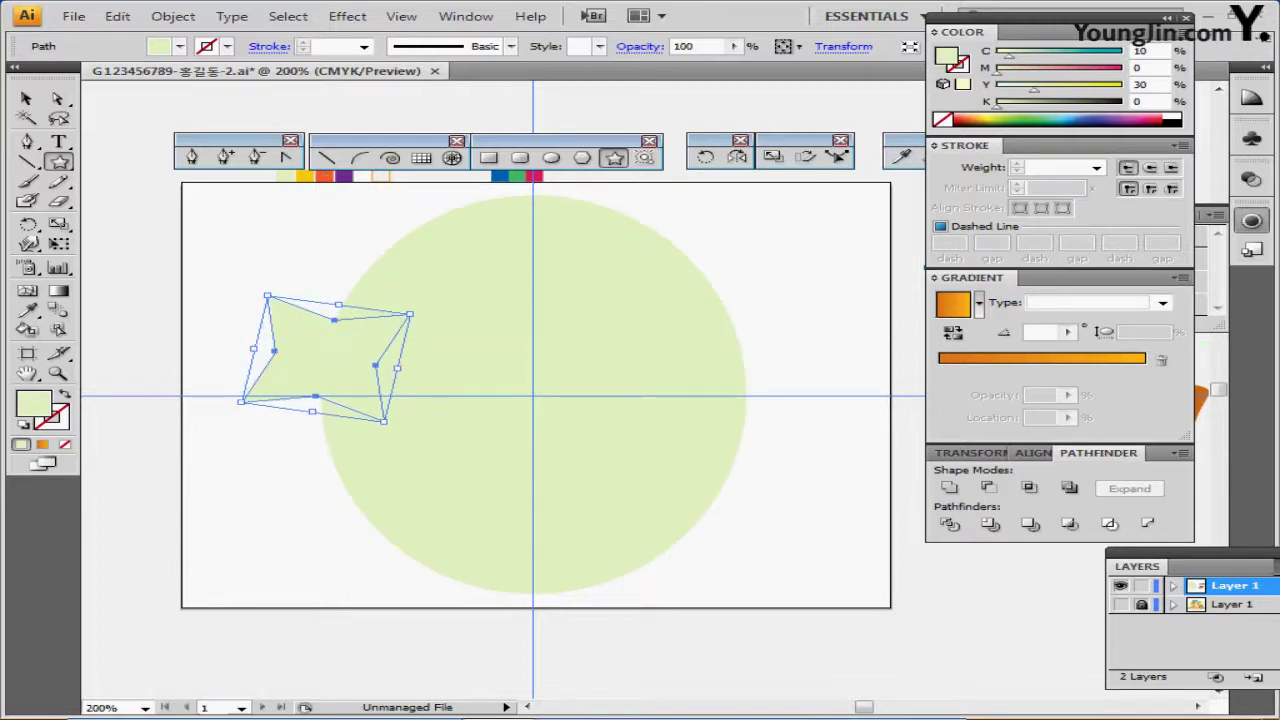
{"action": "left_click_drag", "start_coordinate": [265, 293], "coordinate": [281, 290]}
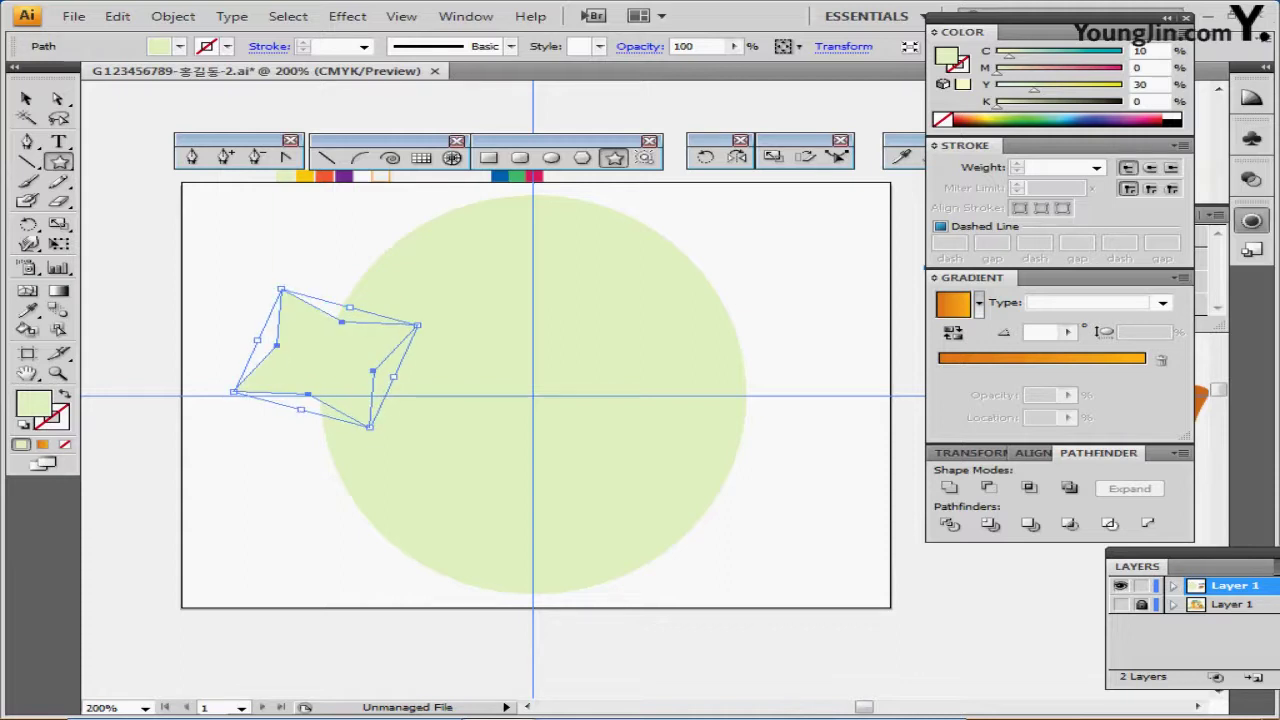
{"action": "key", "text": "a"}
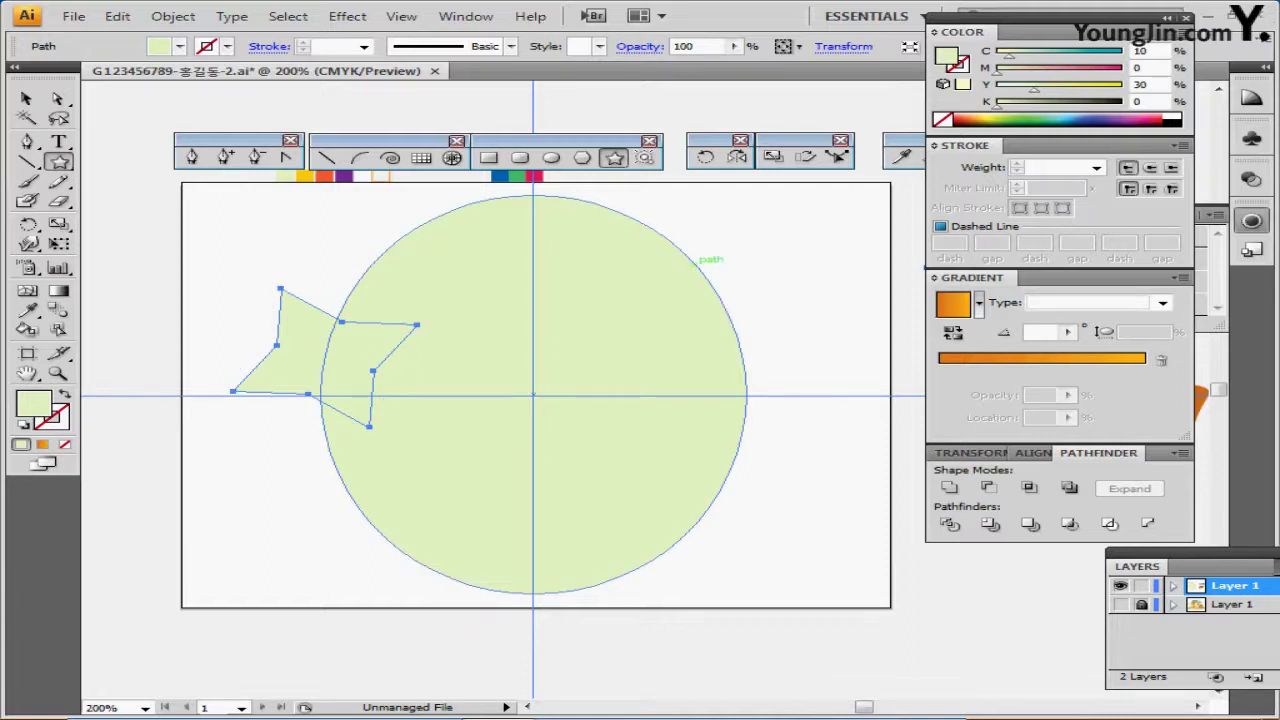
- Draw a small four-pointed star across the circle's upper-right edge and nudge it slightly up and right
{"action": "left_click_drag", "start_coordinate": [695, 263], "coordinate": [745, 322]}
{"action": "key", "text": "ctrl+a"}
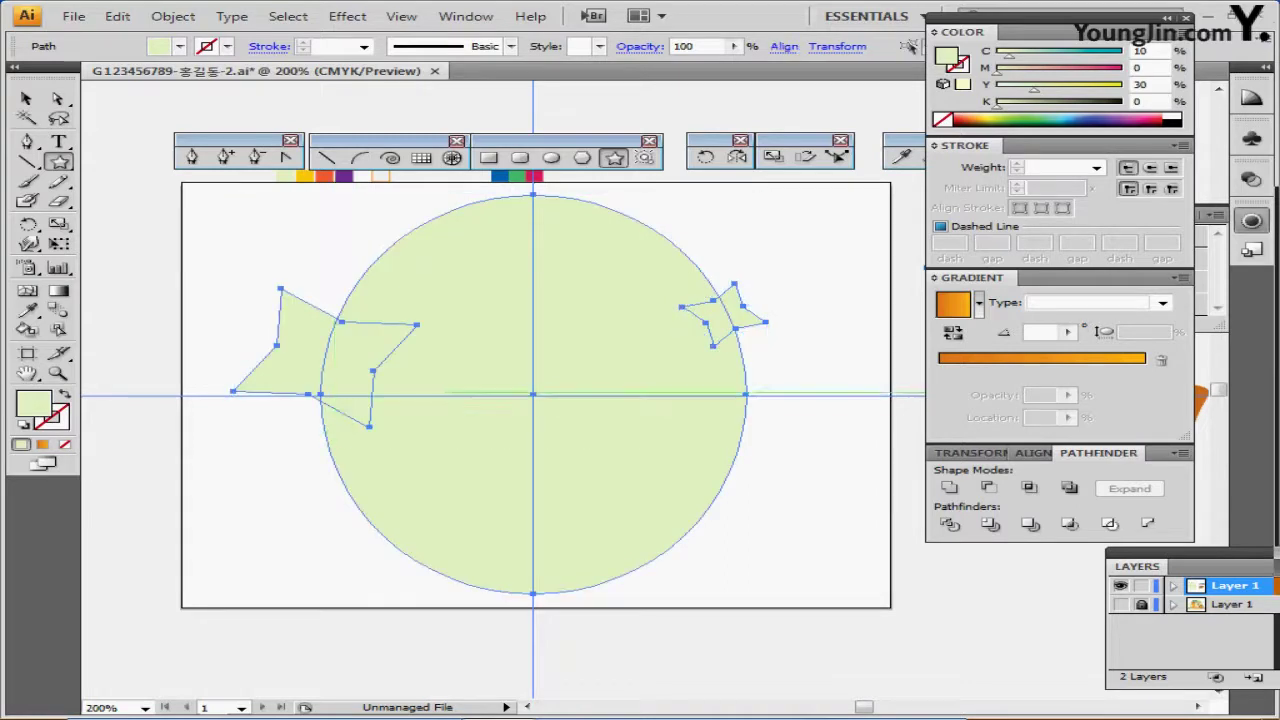
{"action": "key", "text": "ctrl"}
{"action": "key", "text": "ctrl+shift+a"}
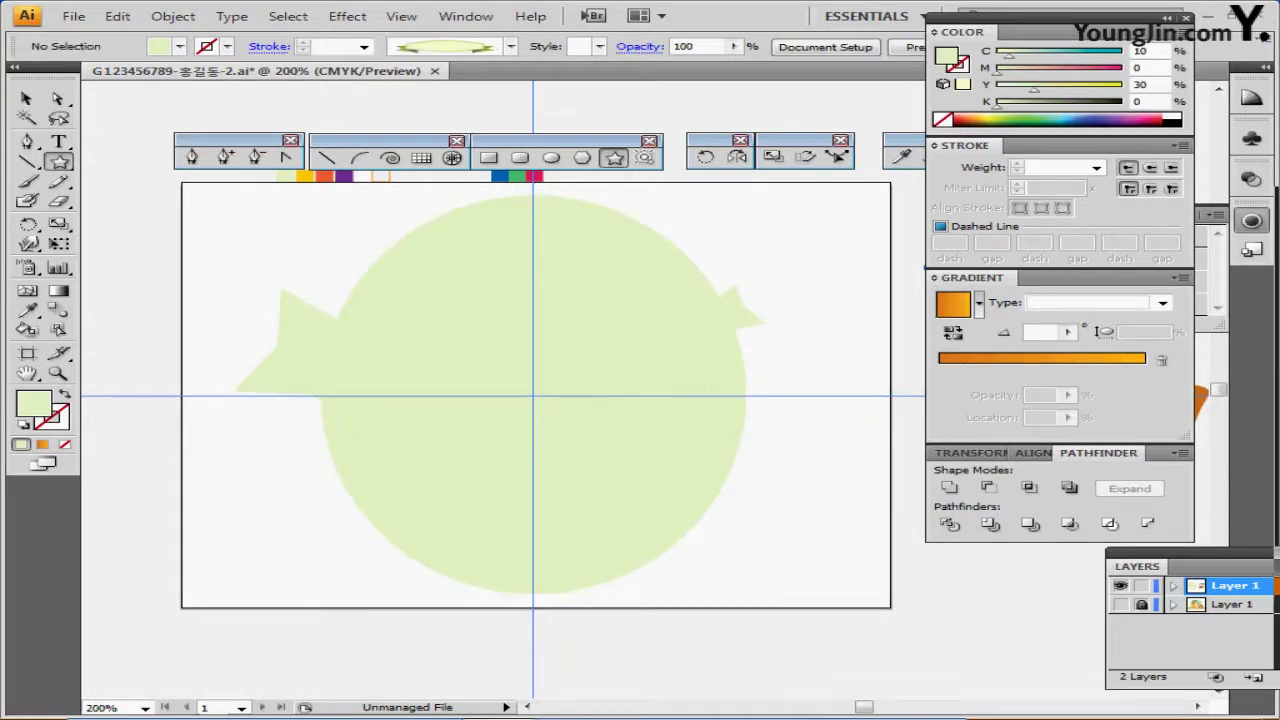
{"action": "left_click_drag", "start_coordinate": [757, 321], "coordinate": [766, 314]}
- Select the circle with both stars and exclude their overlapping areas using Pathfinder, leaving nothing selected
{"action": "left_click_drag", "start_coordinate": [786, 263], "coordinate": [277, 460]}
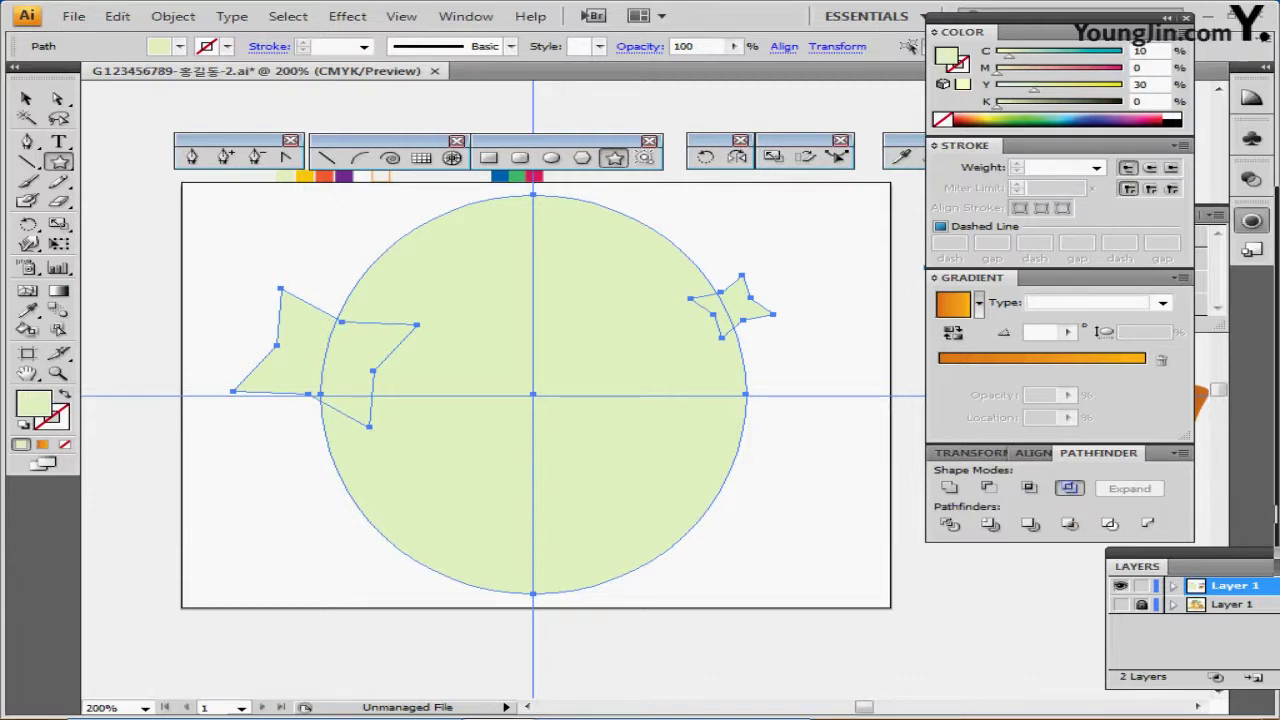
{"action": "left_click", "coordinate": [1070, 488]}
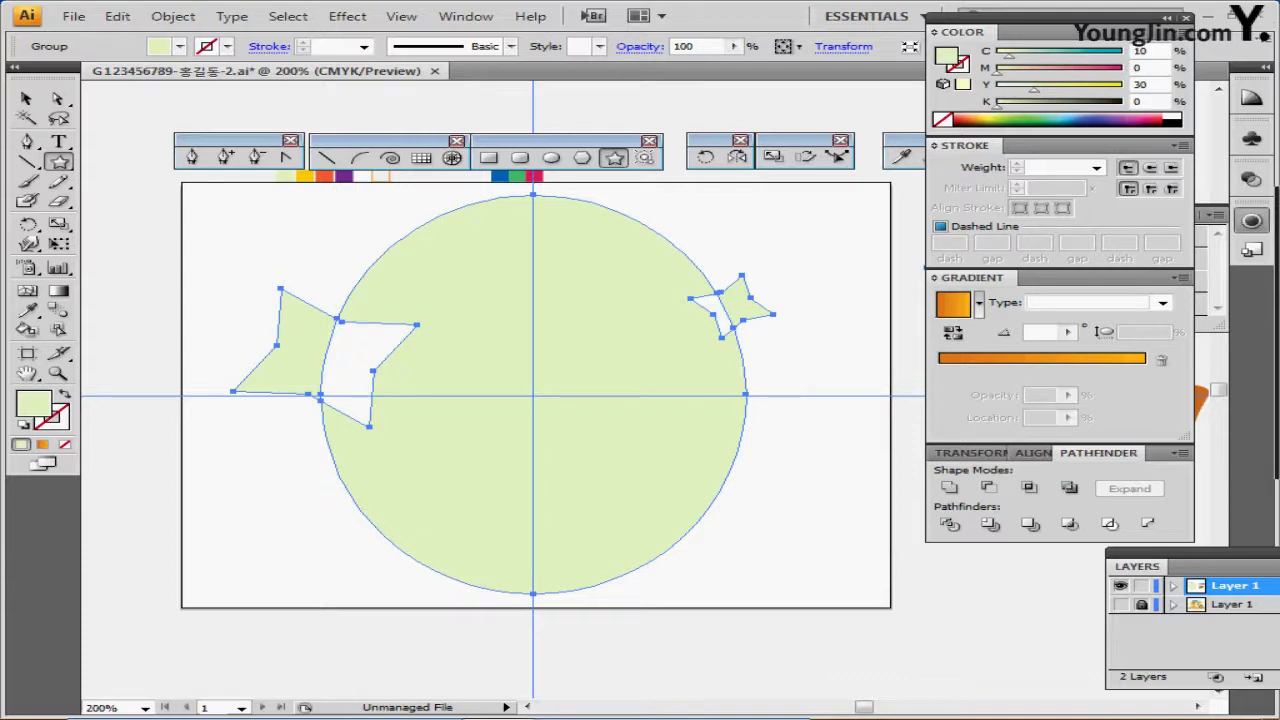
{"action": "key", "text": "ctrl+shift+a"}
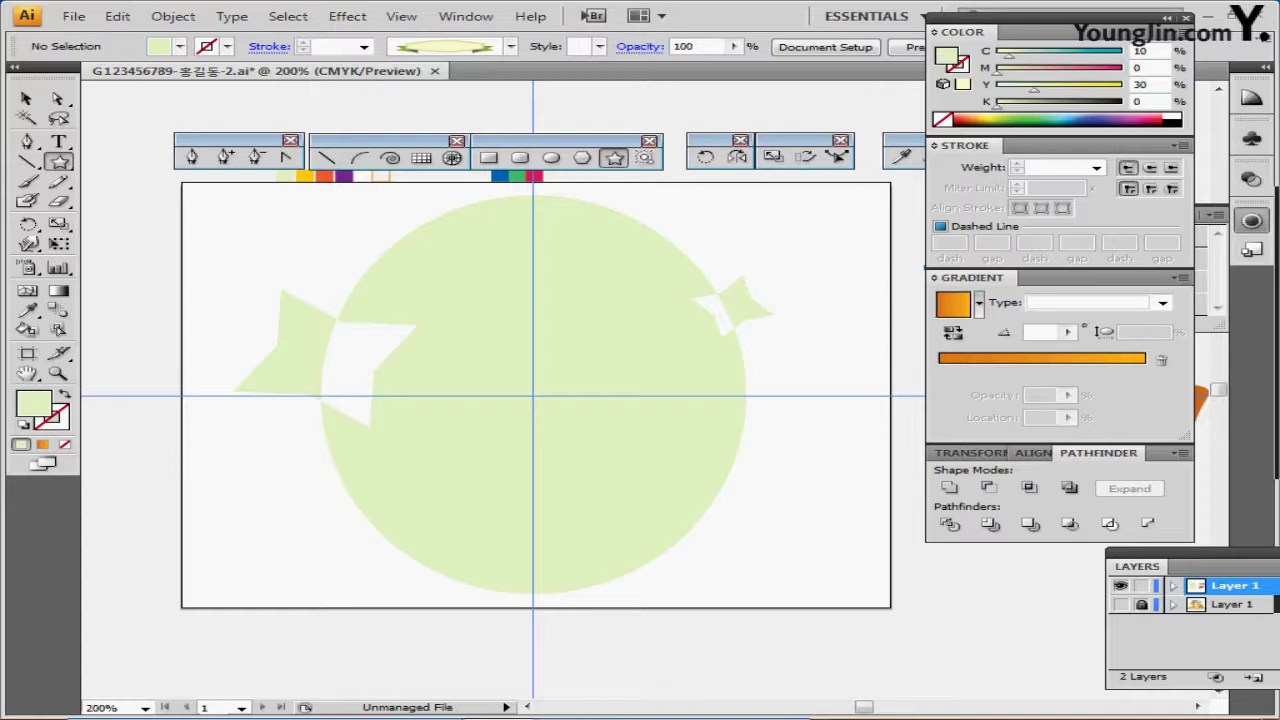
- Load the Artistic_ChalkCharcoalPencil brush library, enlarge it to show more brushes, and choose the Charcoal brush
{"action": "left_click", "coordinate": [510, 46]}
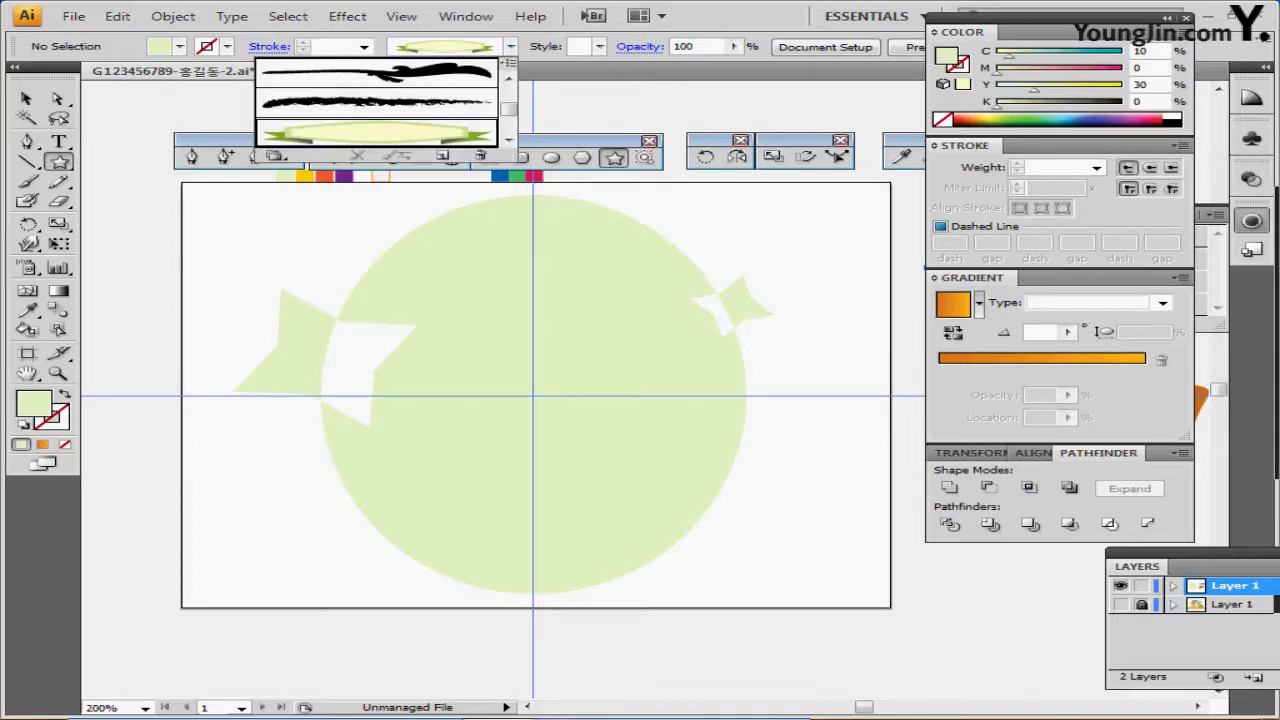
{"action": "left_click", "coordinate": [275, 156]}
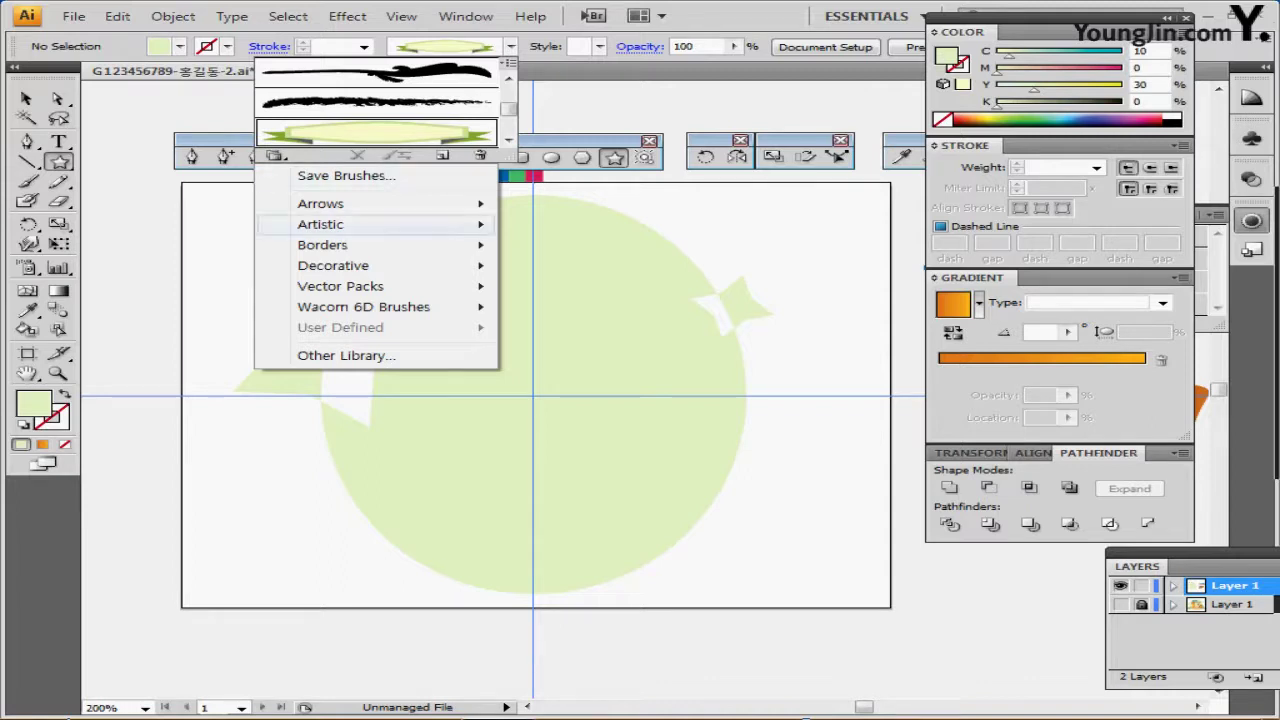
{"action": "mouse_move", "coordinate": [330, 224]}
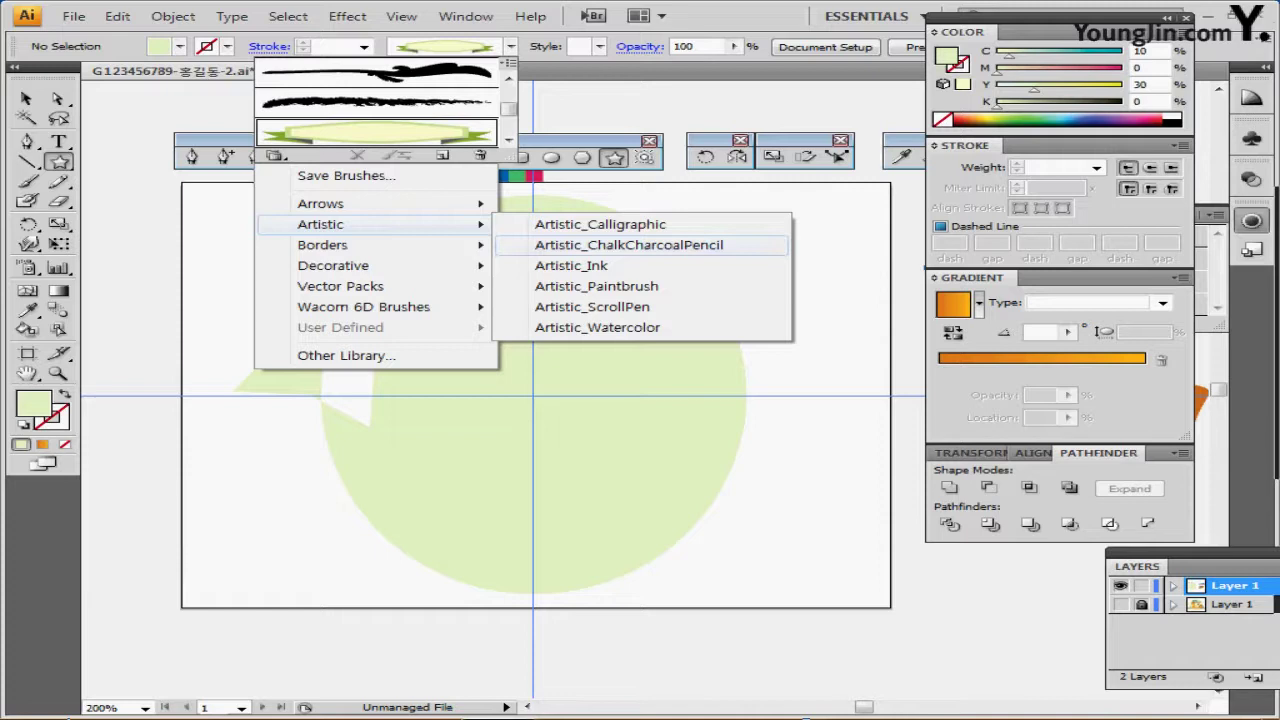
{"action": "left_click", "coordinate": [610, 245]}
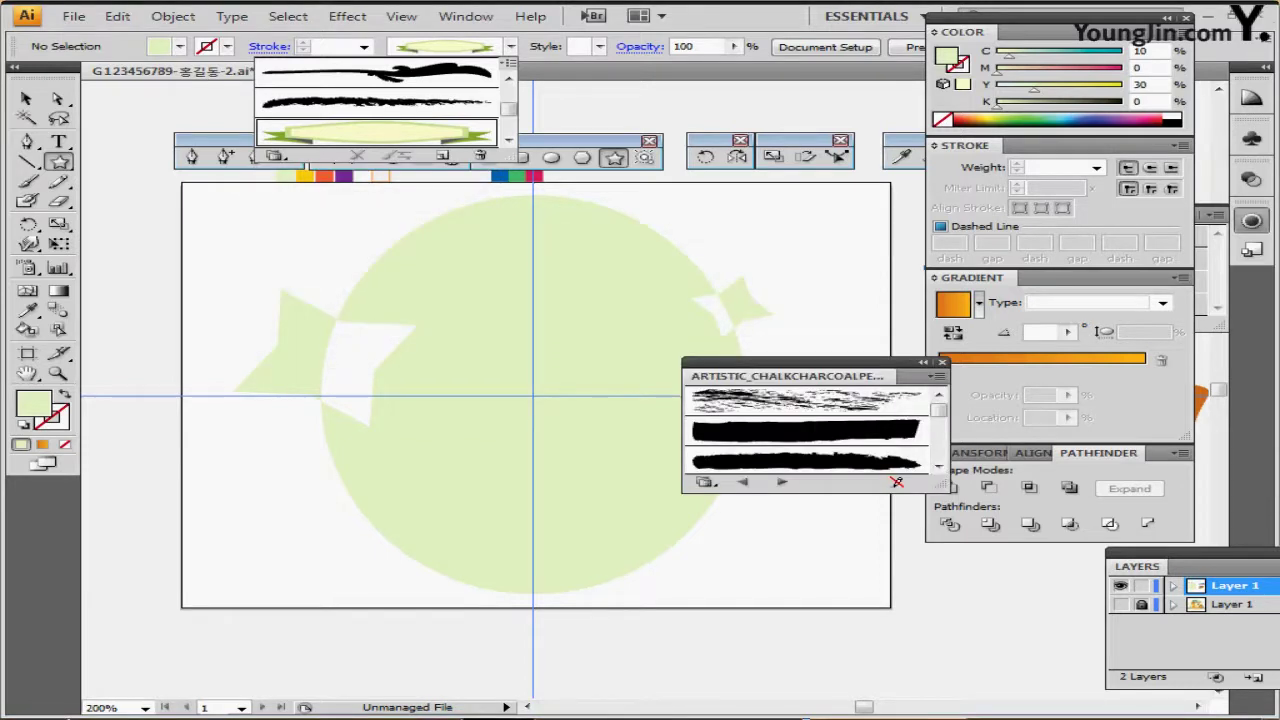
{"action": "left_click_drag", "start_coordinate": [941, 486], "coordinate": [941, 627]}
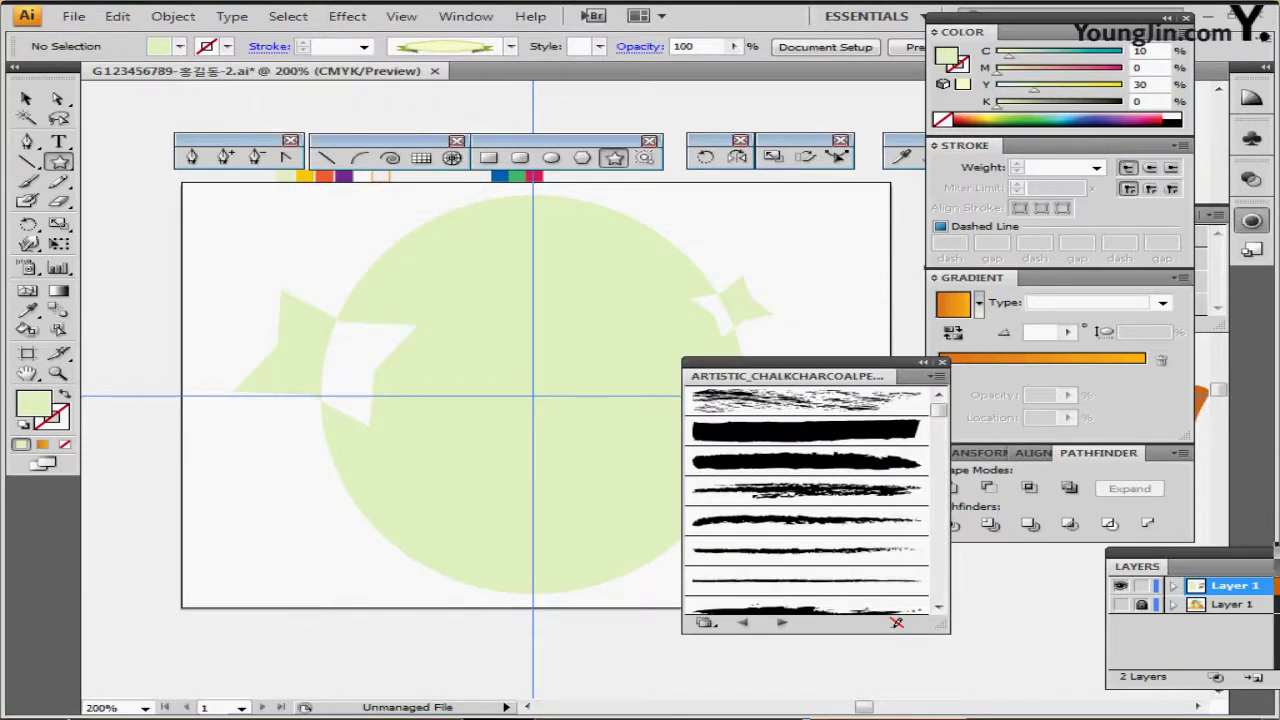
{"action": "mouse_move", "coordinate": [825, 363]}
{"action": "left_mouse_down"}
{"action": "mouse_move", "coordinate": [772, 256]}
{"action": "mouse_move", "coordinate": [740, 254]}
{"action": "left_mouse_up"}
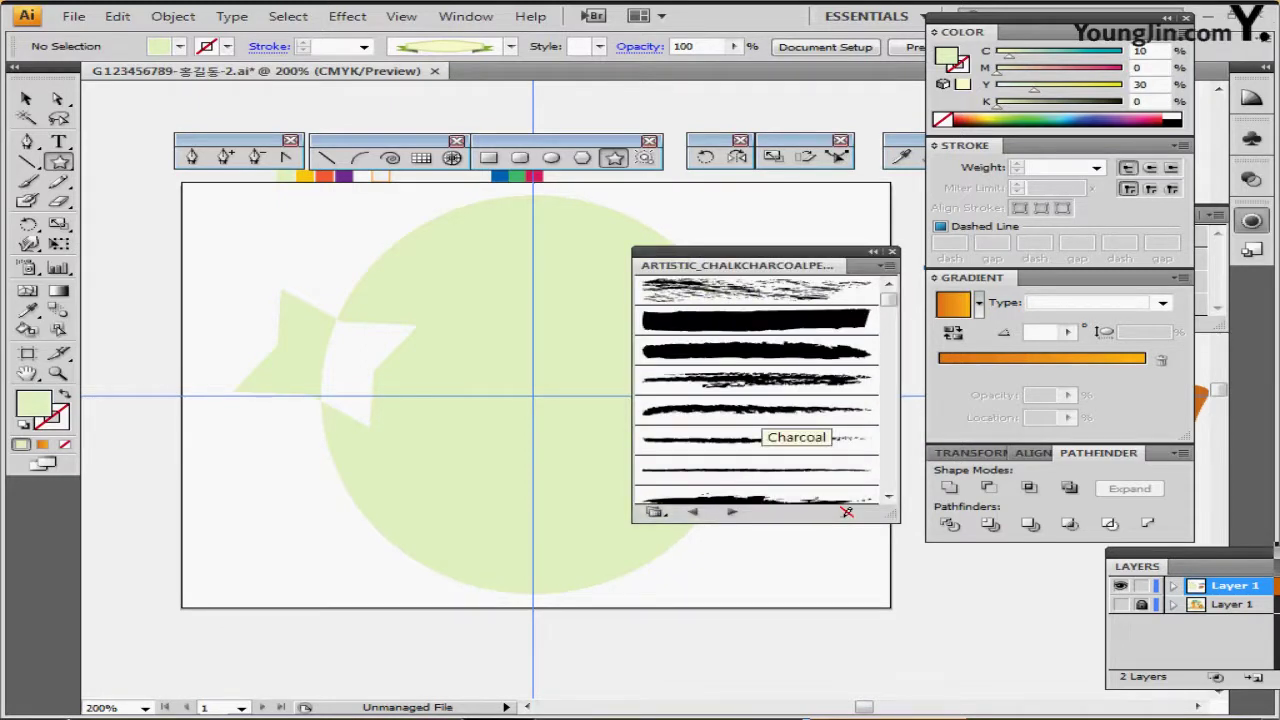
{"action": "left_click", "coordinate": [762, 413]}
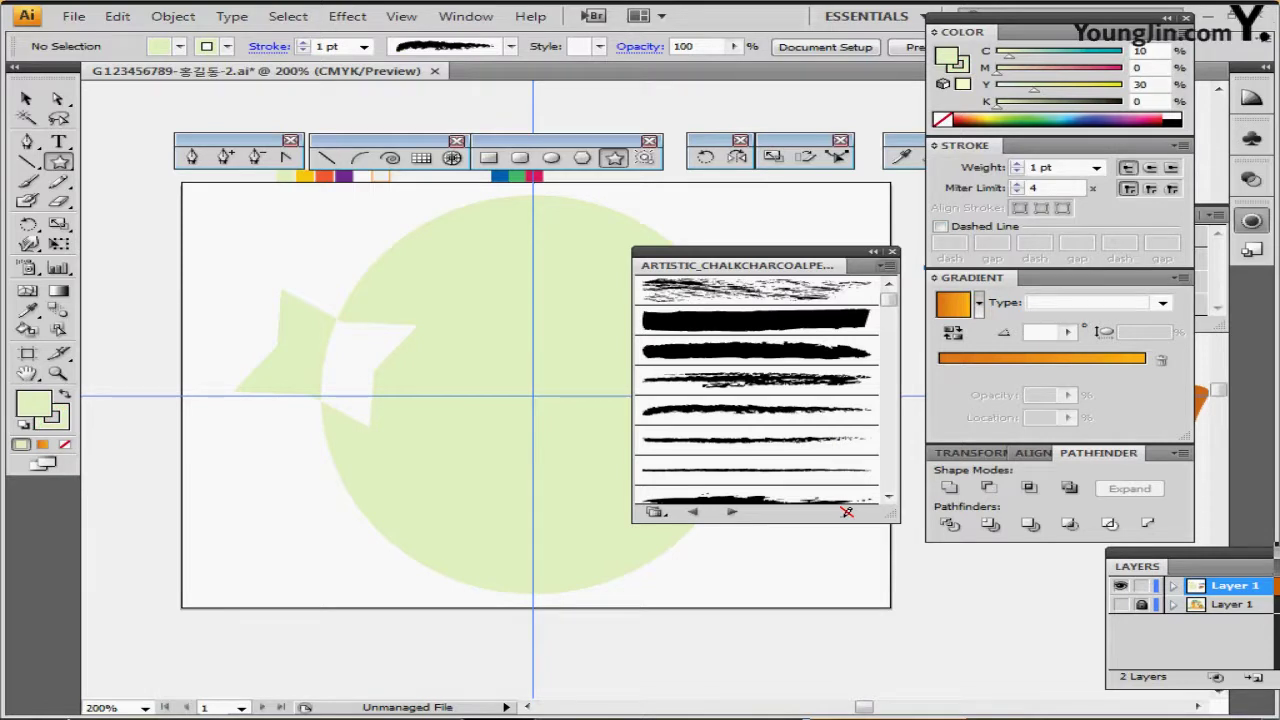
- Display the brush library in List View with Charcoal chosen, and collapse it clear of the artwork
{"action": "left_click", "coordinate": [885, 265]}
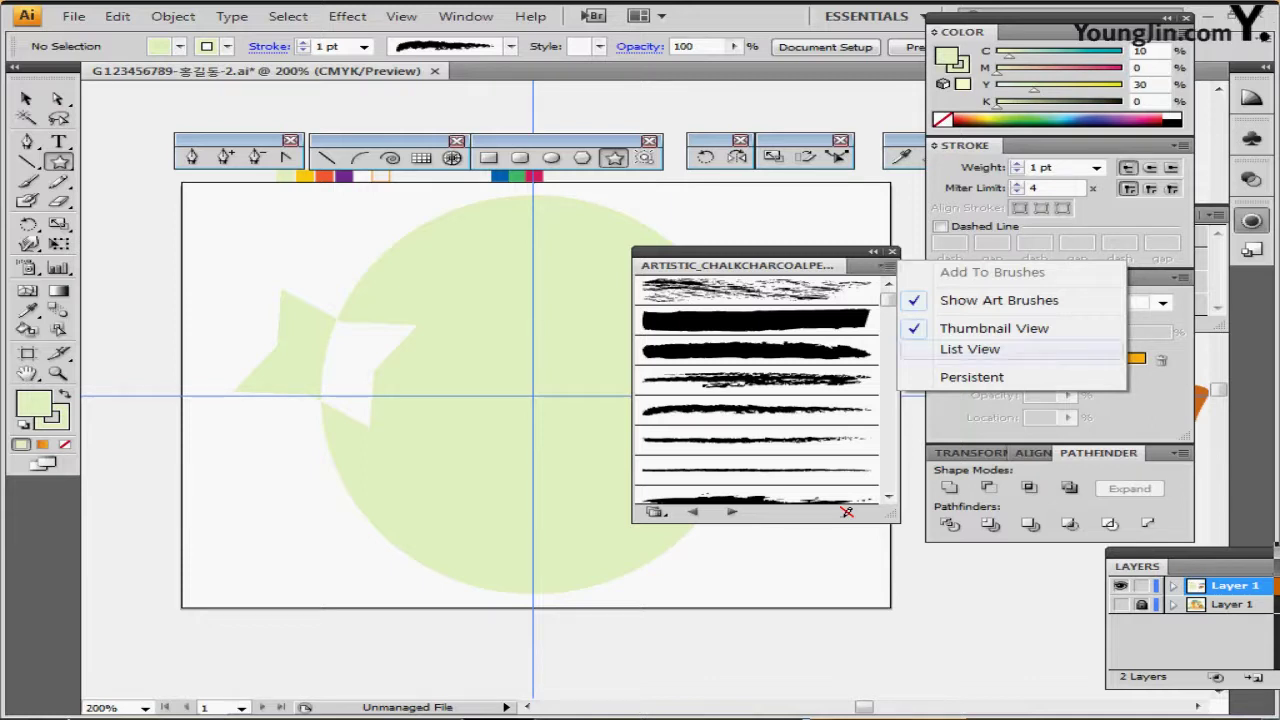
{"action": "left_click", "coordinate": [969, 349]}
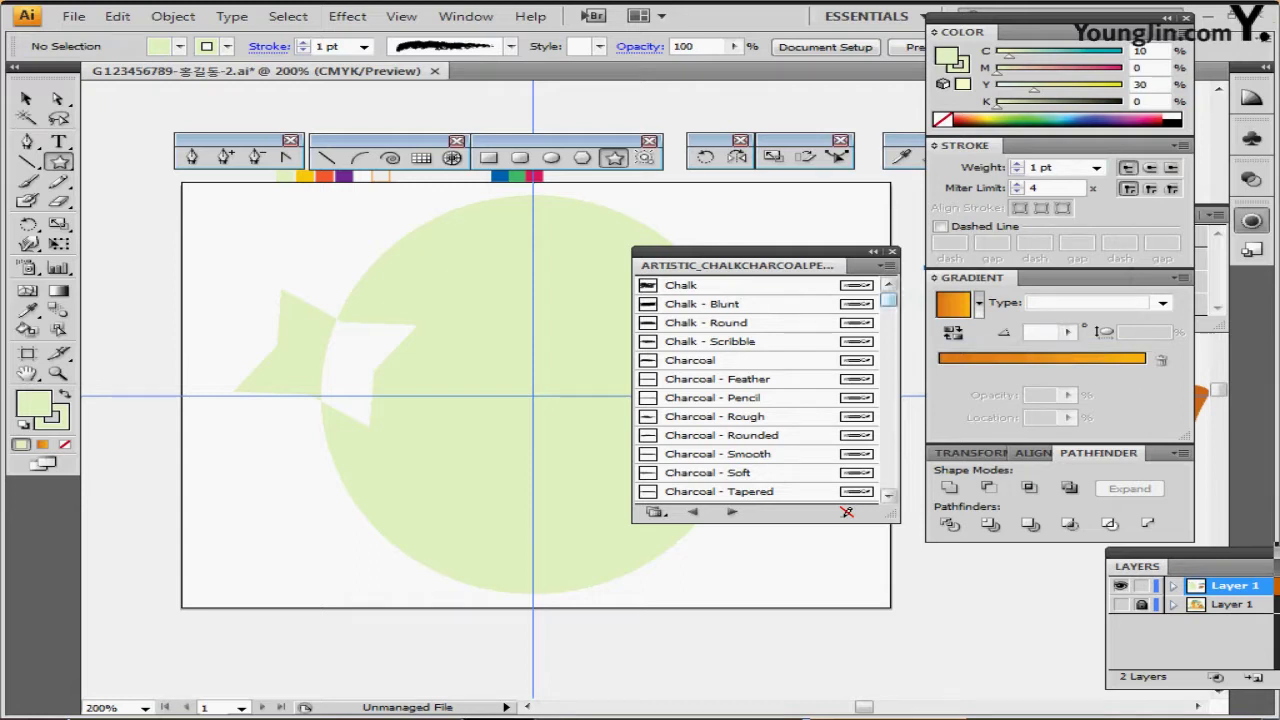
{"action": "left_click_drag", "start_coordinate": [889, 300], "coordinate": [889, 300]}
{"action": "left_click", "coordinate": [708, 361]}
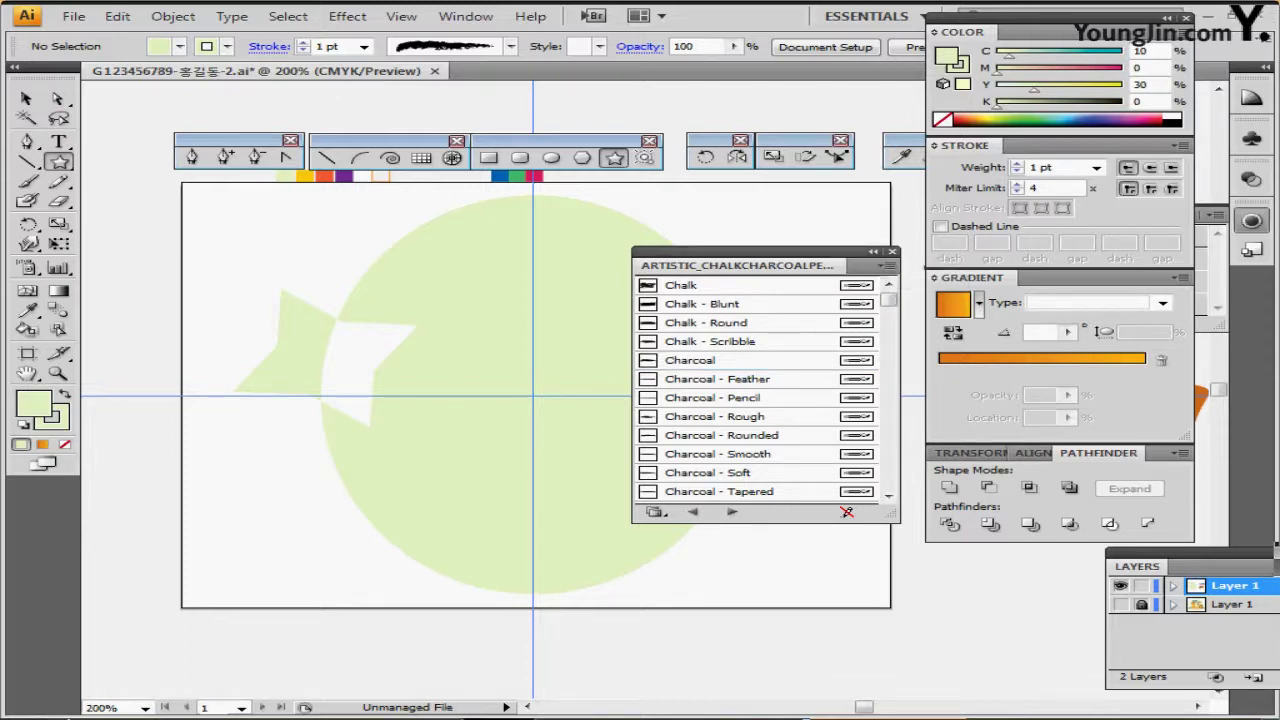
{"action": "left_click", "coordinate": [873, 252]}
{"action": "mouse_move", "coordinate": [800, 252]}
{"action": "left_mouse_down"}
{"action": "mouse_move", "coordinate": [824, 455]}
{"action": "mouse_move", "coordinate": [811, 597]}
{"action": "left_mouse_up"}
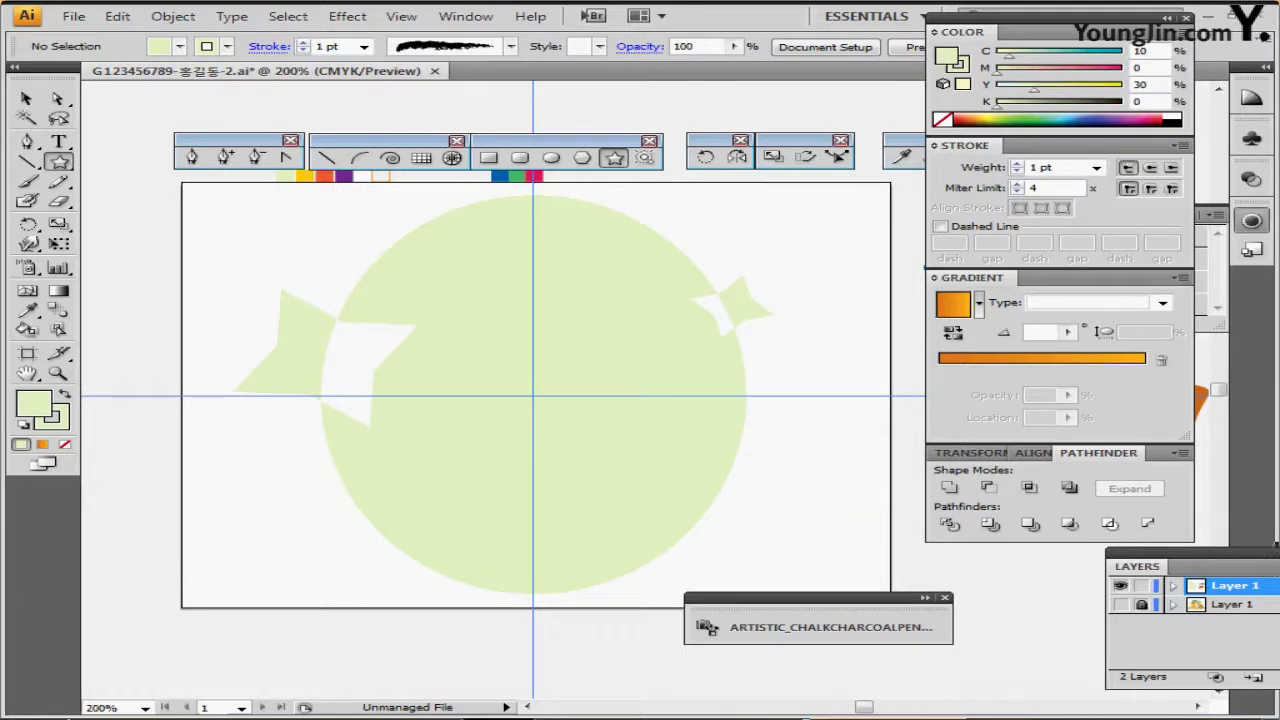
- In outline view with the reference layer shown, draw a small circle over the sun's ring and copy its orange stroke with the Eyedropper
{"action": "key", "text": "ctrl+y"}
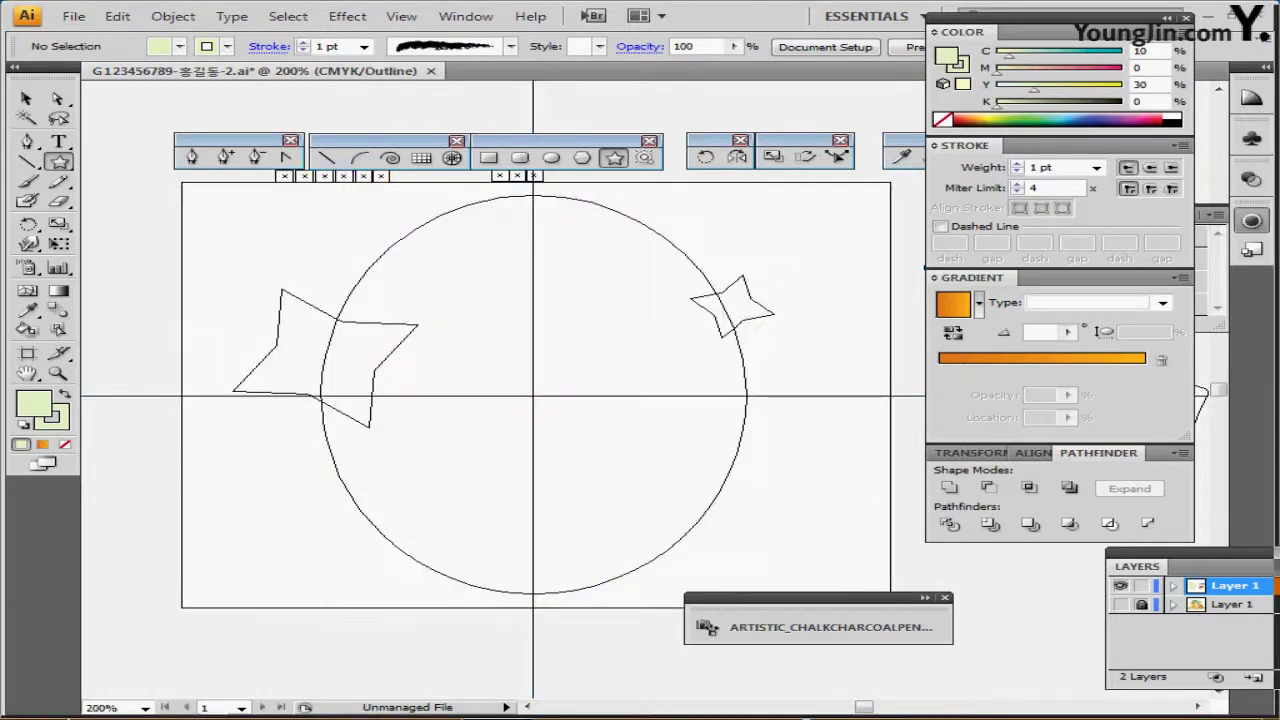
{"action": "left_click", "coordinate": [1120, 605], "text": "ctrl"}
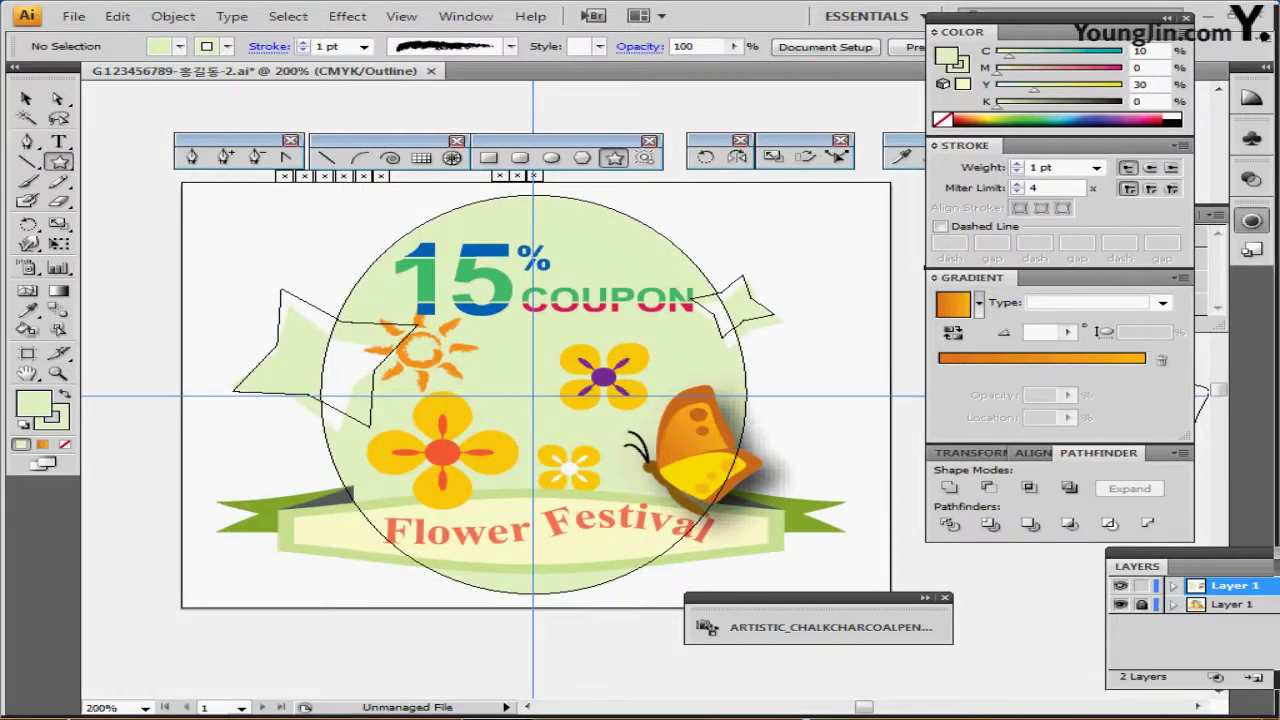
{"action": "left_click", "coordinate": [551, 157]}
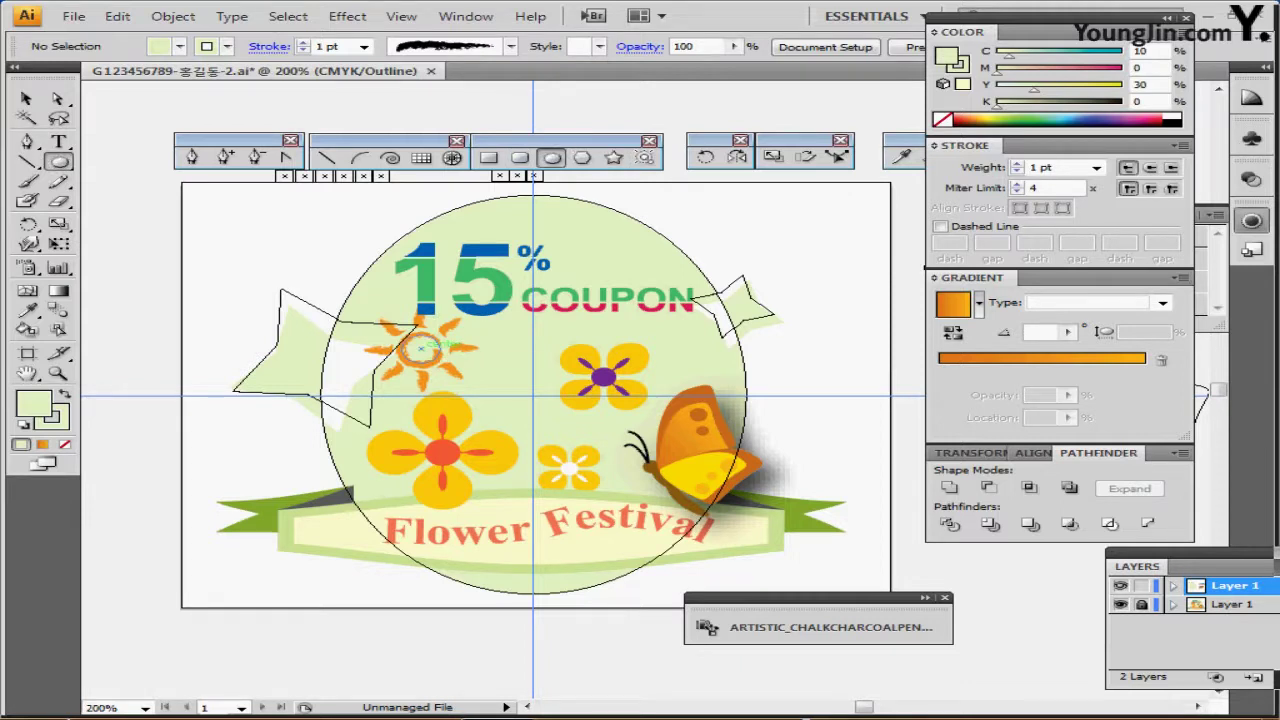
{"action": "left_click_drag", "start_coordinate": [418, 346], "coordinate": [439, 366]}
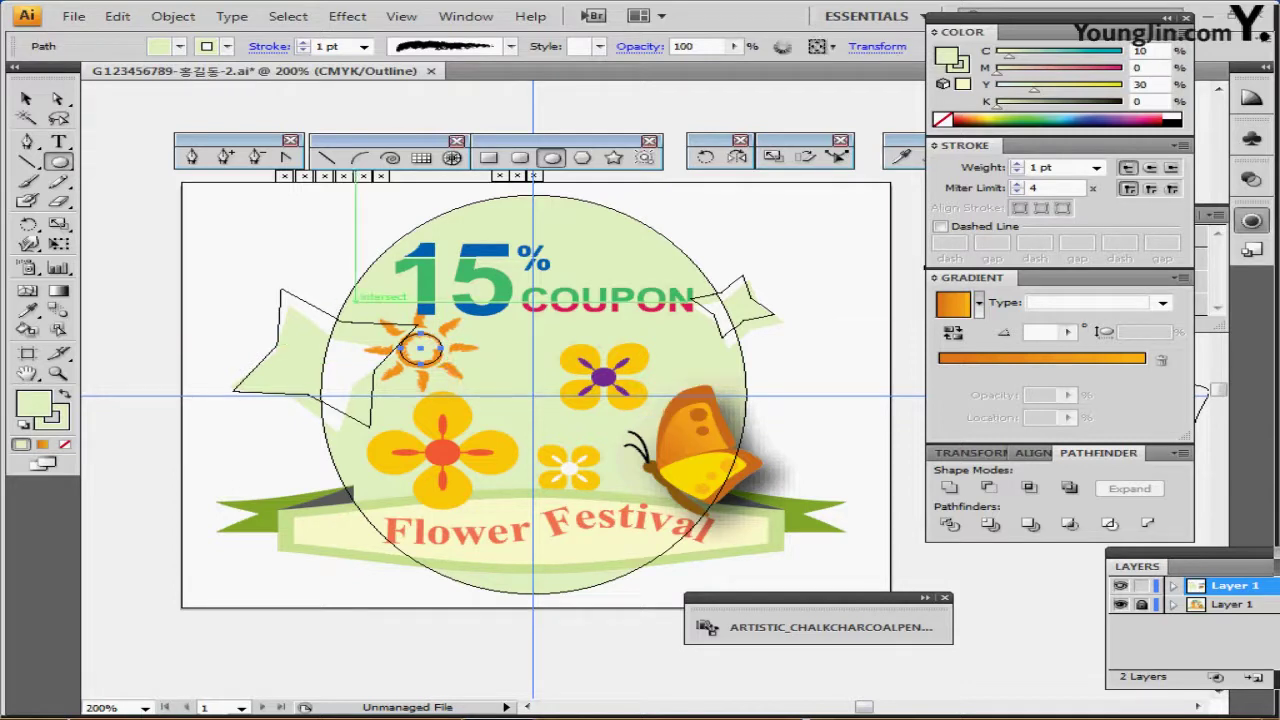
{"action": "left_click", "coordinate": [902, 156]}
{"action": "left_click", "coordinate": [430, 372]}
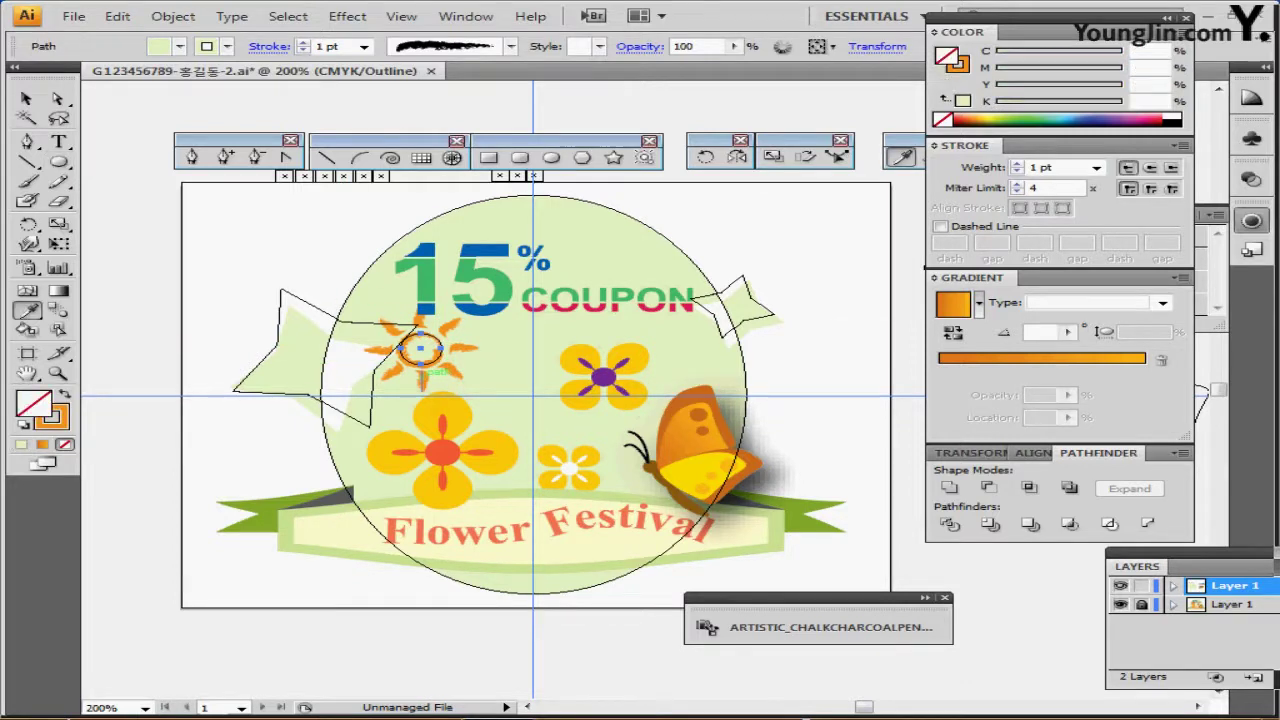
- Hide the reference layer and return the artwork to Preview mode with the object edges hidden
{"action": "left_click", "coordinate": [1120, 604]}
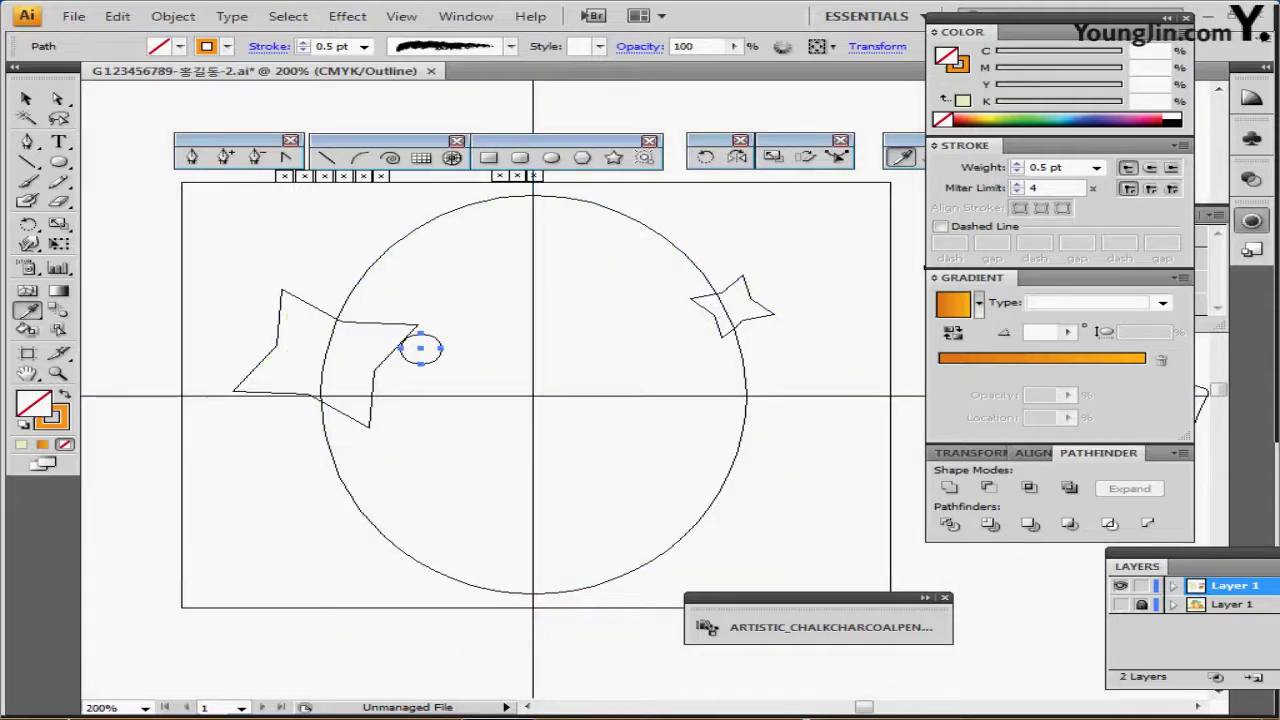
{"action": "key", "text": "ctrl+y"}
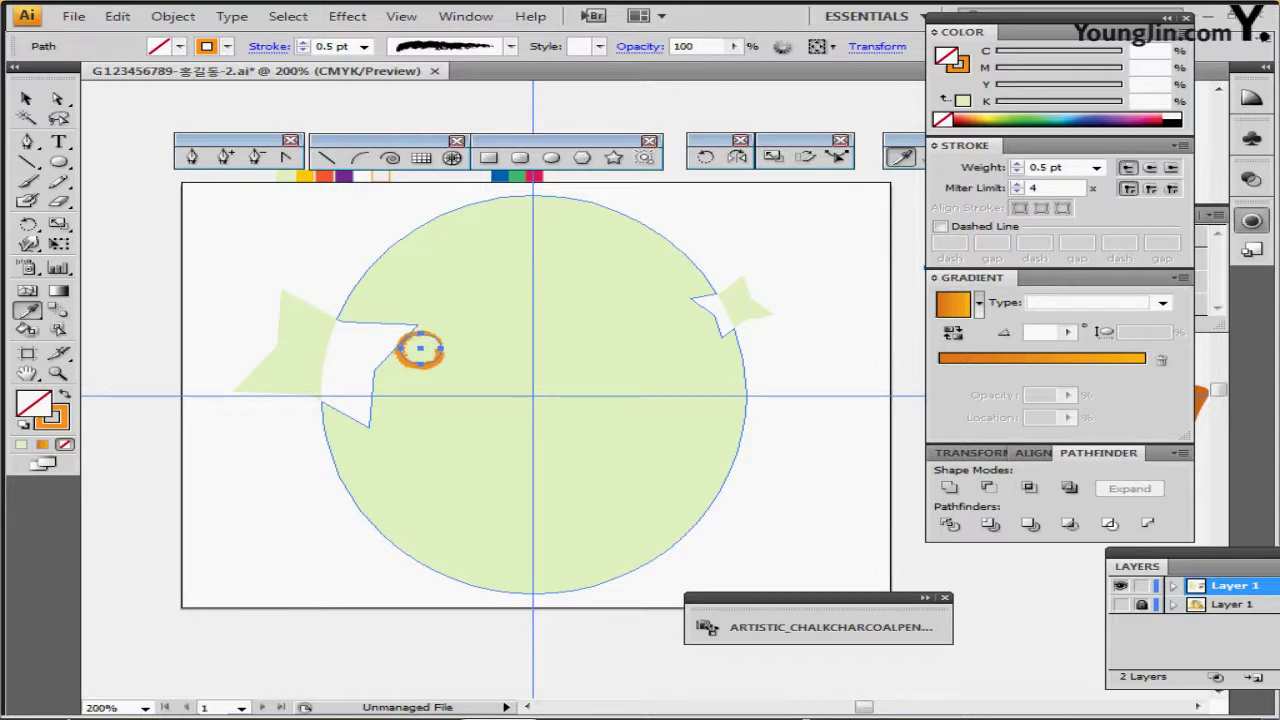
{"action": "key", "text": "ctrl+shift+a"}
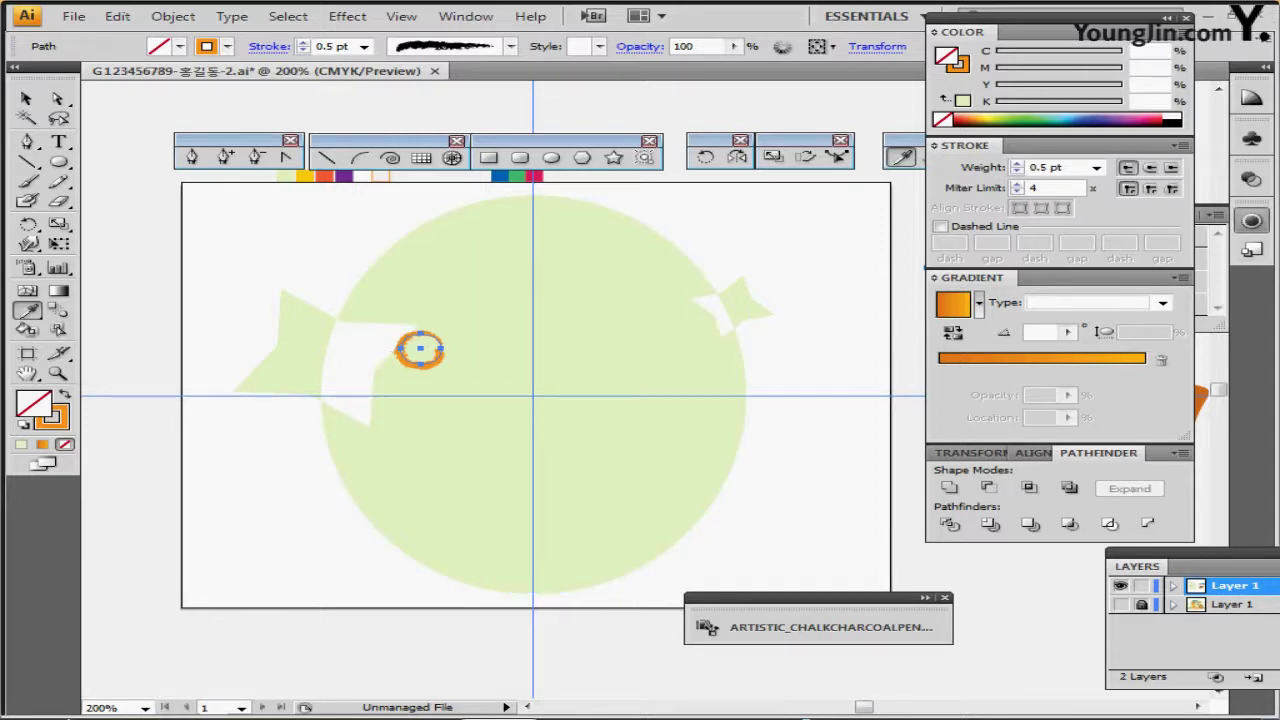
- Set the ring's stroke weight to 0.5 pt and draw a short vertical charcoal ray just above the ring
{"action": "left_click", "coordinate": [1050, 167]}
{"action": "left_click", "coordinate": [1096, 167]}
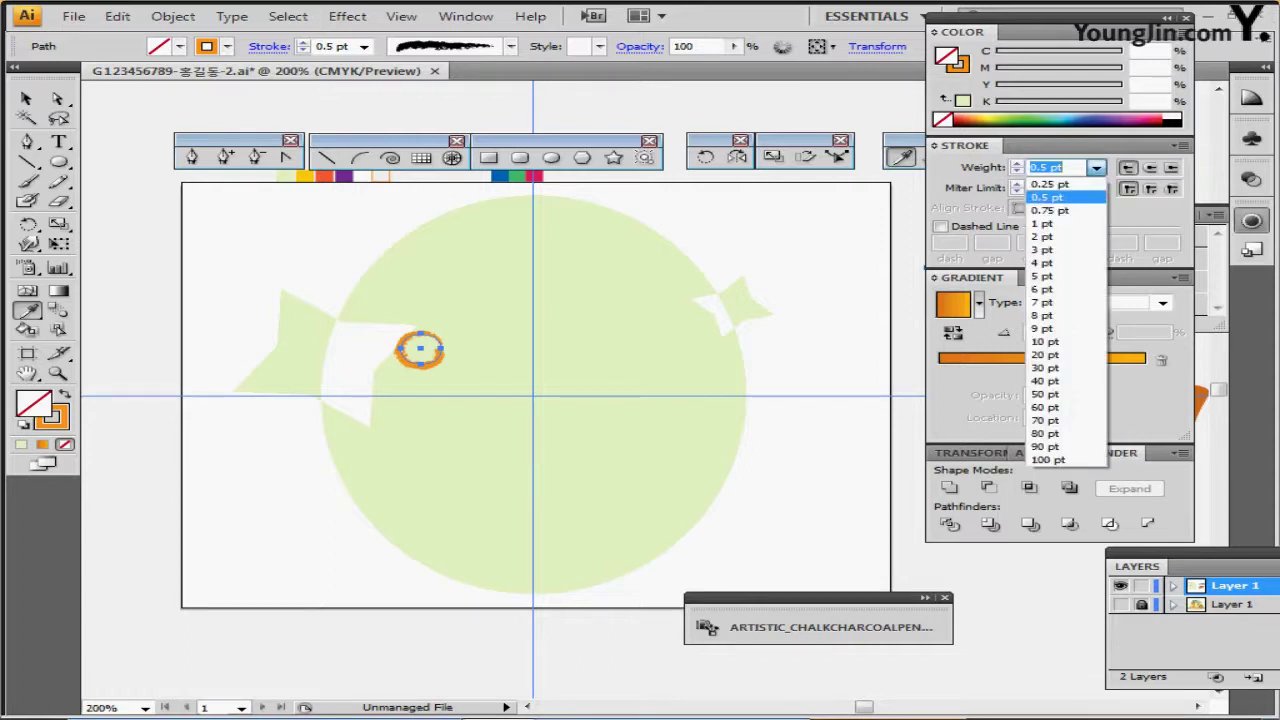
{"action": "left_click", "coordinate": [1048, 197]}
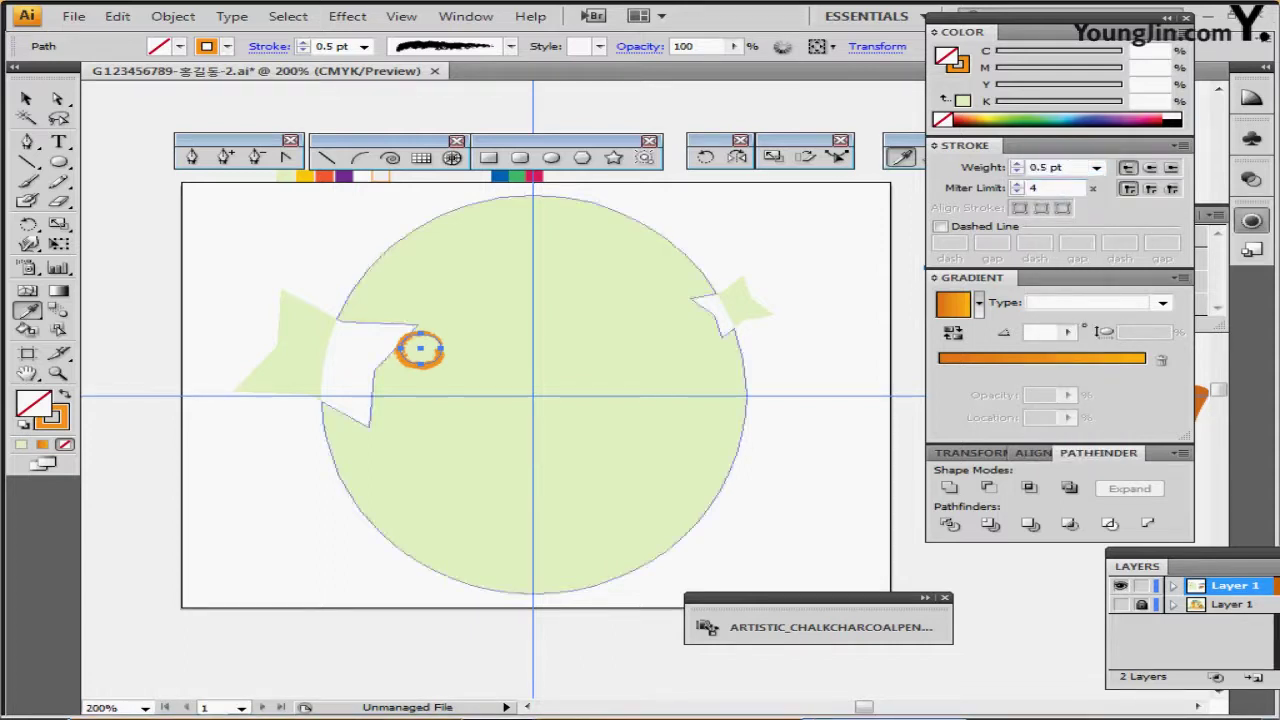
{"action": "left_click", "coordinate": [327, 158]}
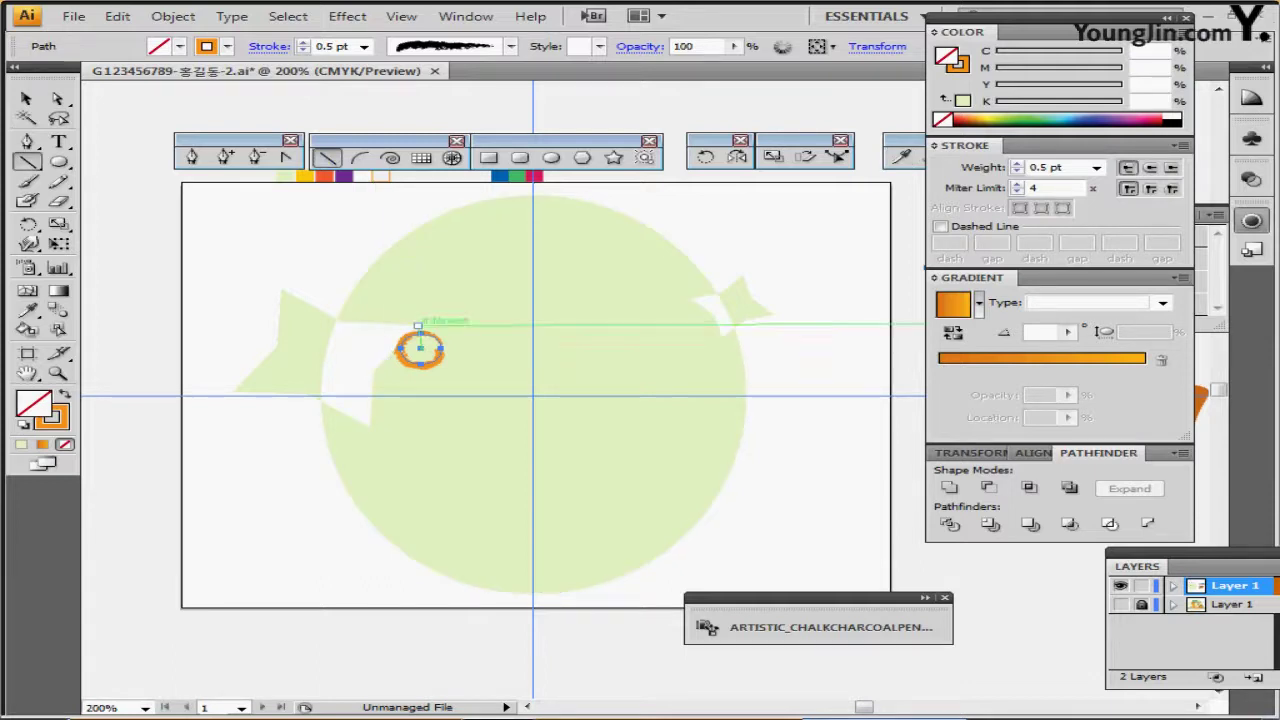
{"action": "left_click_drag", "start_coordinate": [418, 326], "coordinate": [418, 300]}
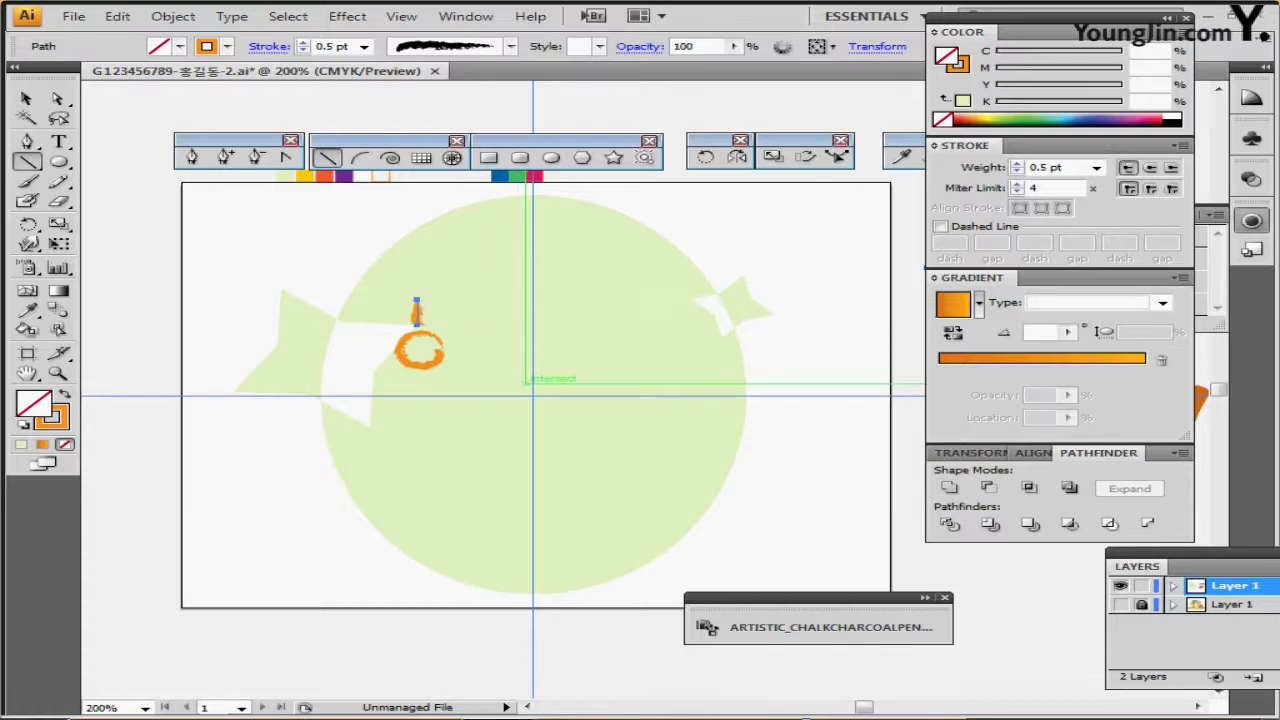
- Select the vertical ray and the ring together, align their horizontal centres, and deselect them
{"action": "scroll", "coordinate": [523, 385], "scroll_direction": "up", "scroll_amount": 2}
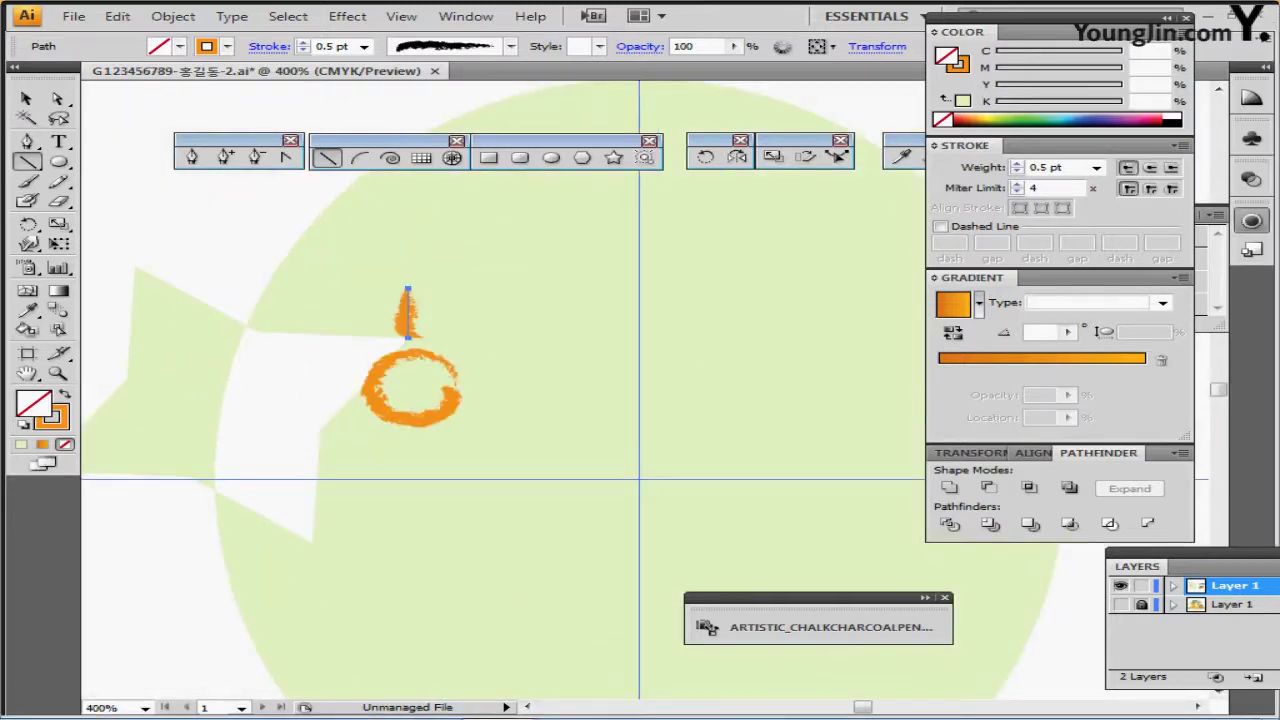
{"action": "left_click_drag", "start_coordinate": [425, 322], "coordinate": [420, 326]}
{"action": "key", "text": "ctrl"}
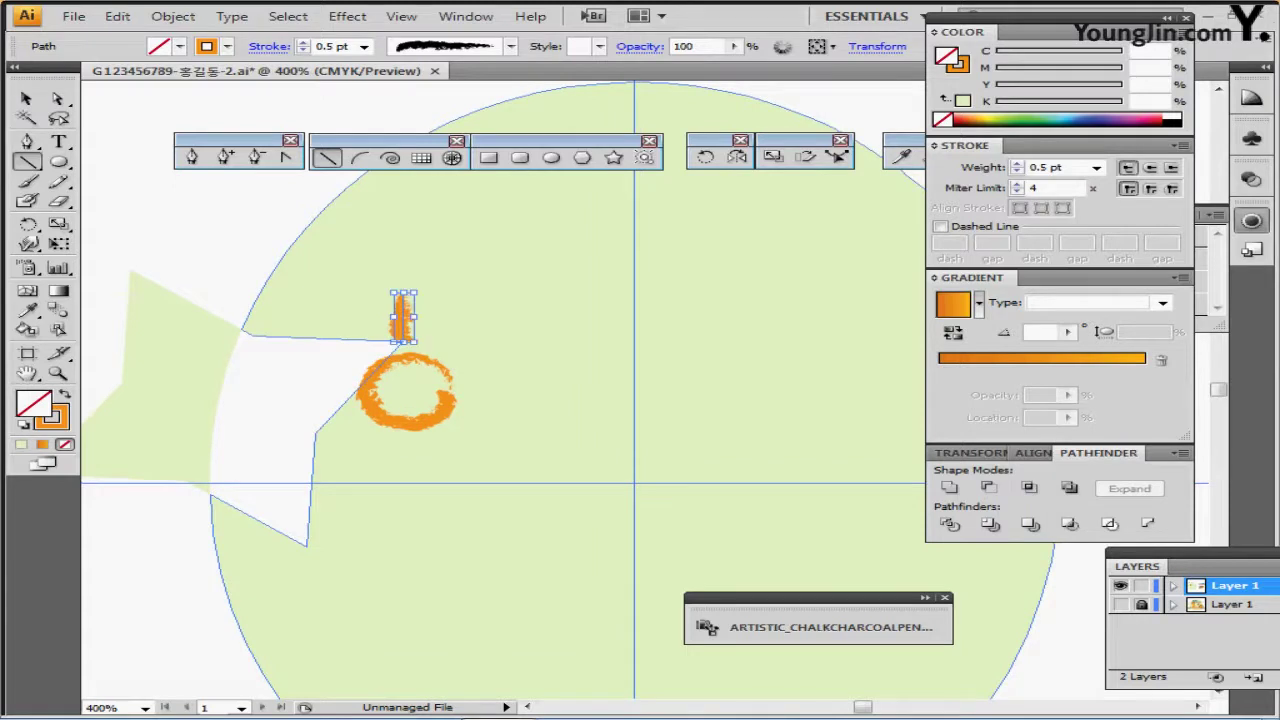
{"action": "left_click", "coordinate": [490, 330], "text": "ctrl"}
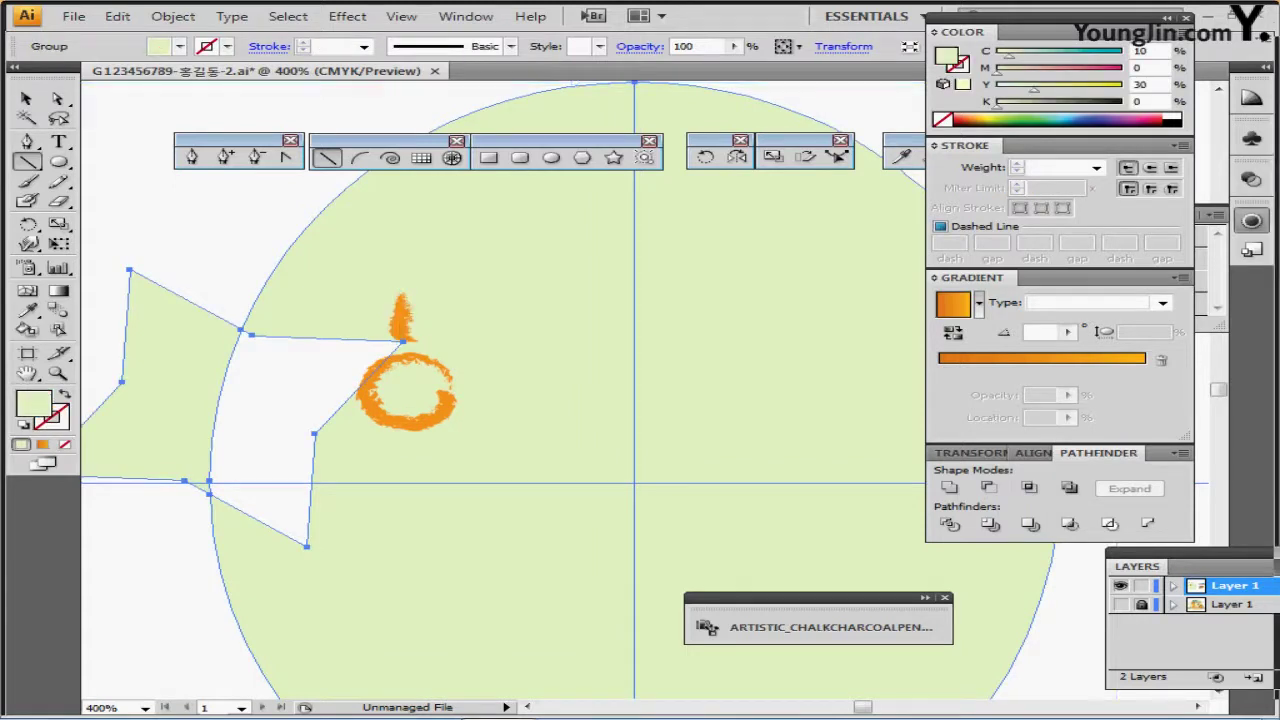
{"action": "key", "text": "ctrl+shift+a"}
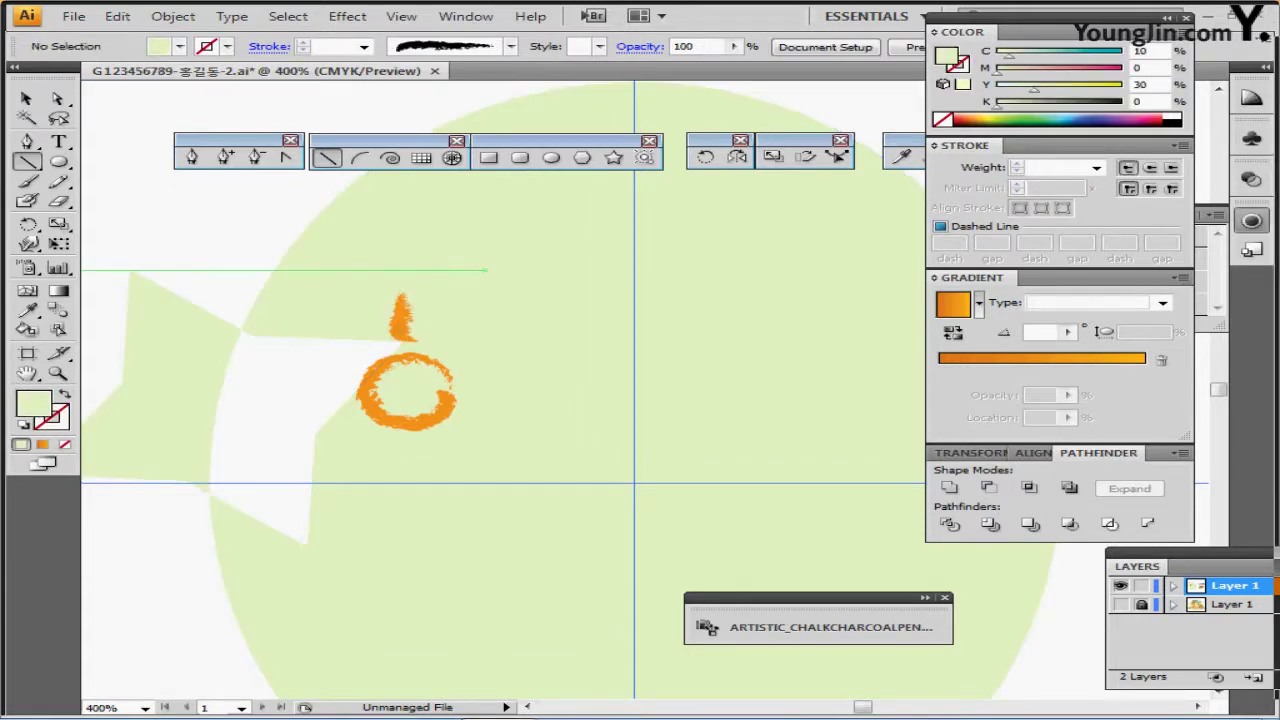
{"action": "left_click_drag", "start_coordinate": [527, 342], "coordinate": [525, 299]}
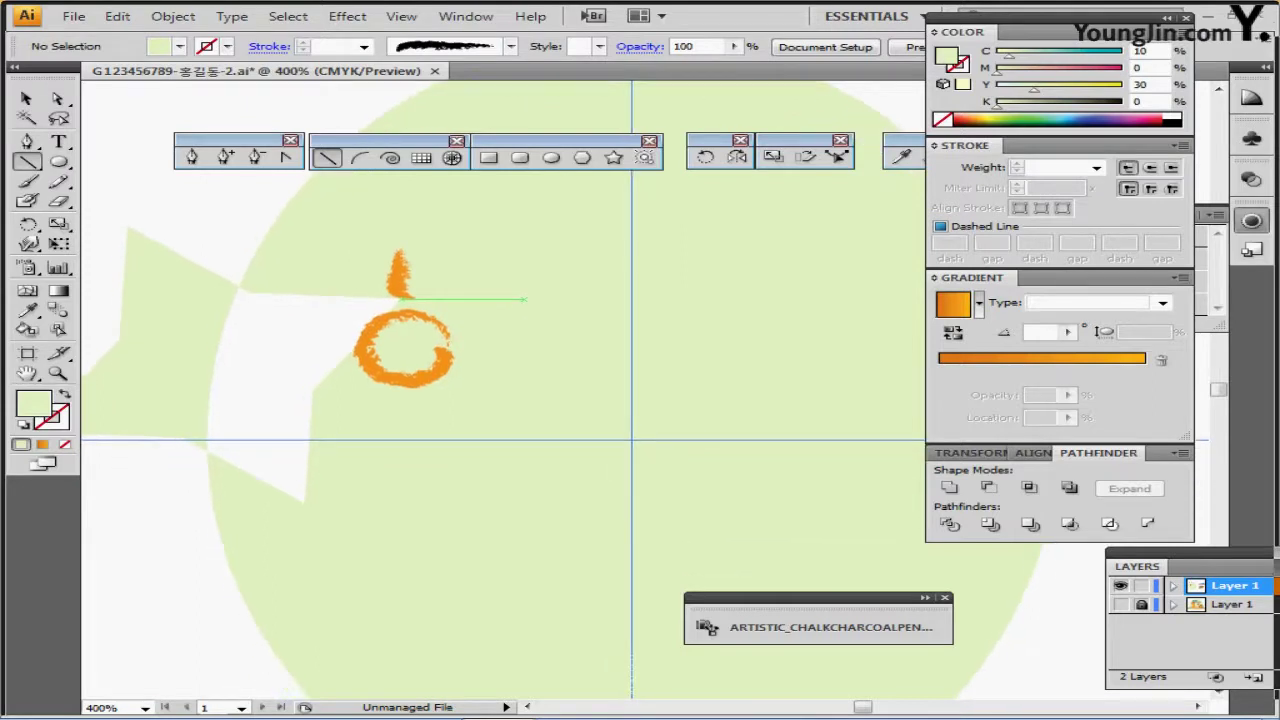
{"action": "left_click_drag", "start_coordinate": [350, 249], "coordinate": [456, 386]}
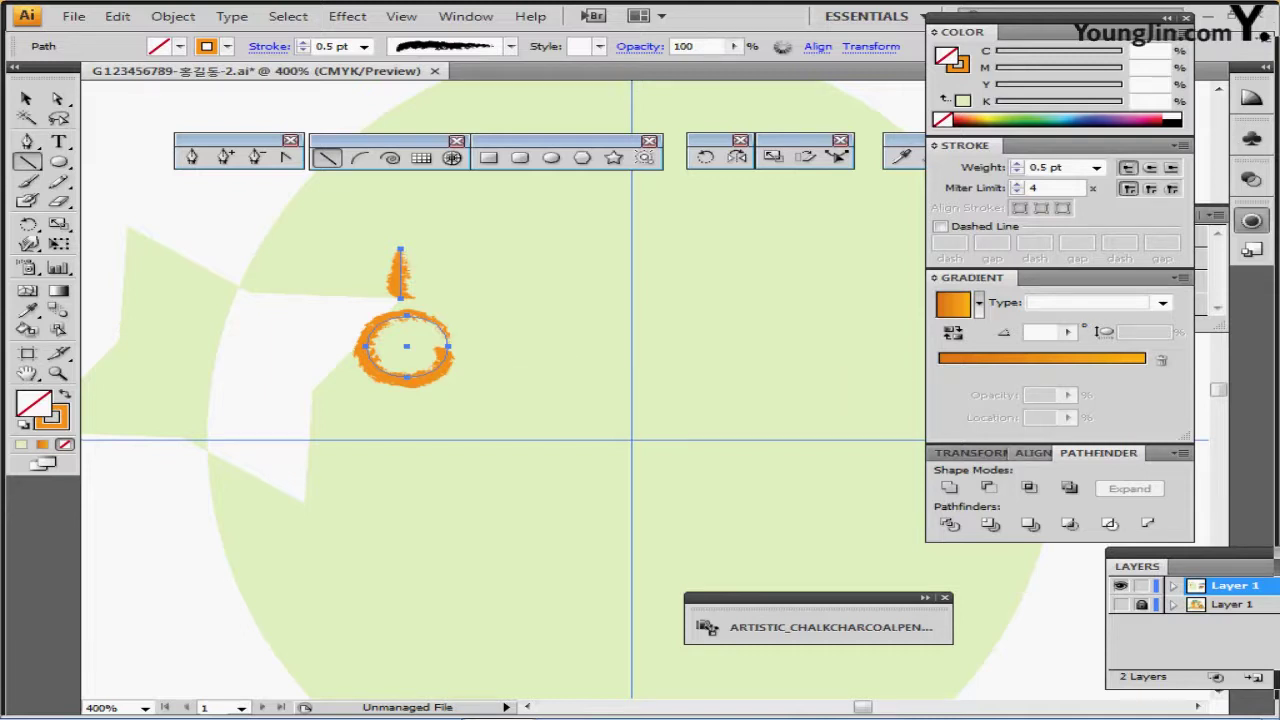
{"action": "left_click", "coordinate": [1035, 452]}
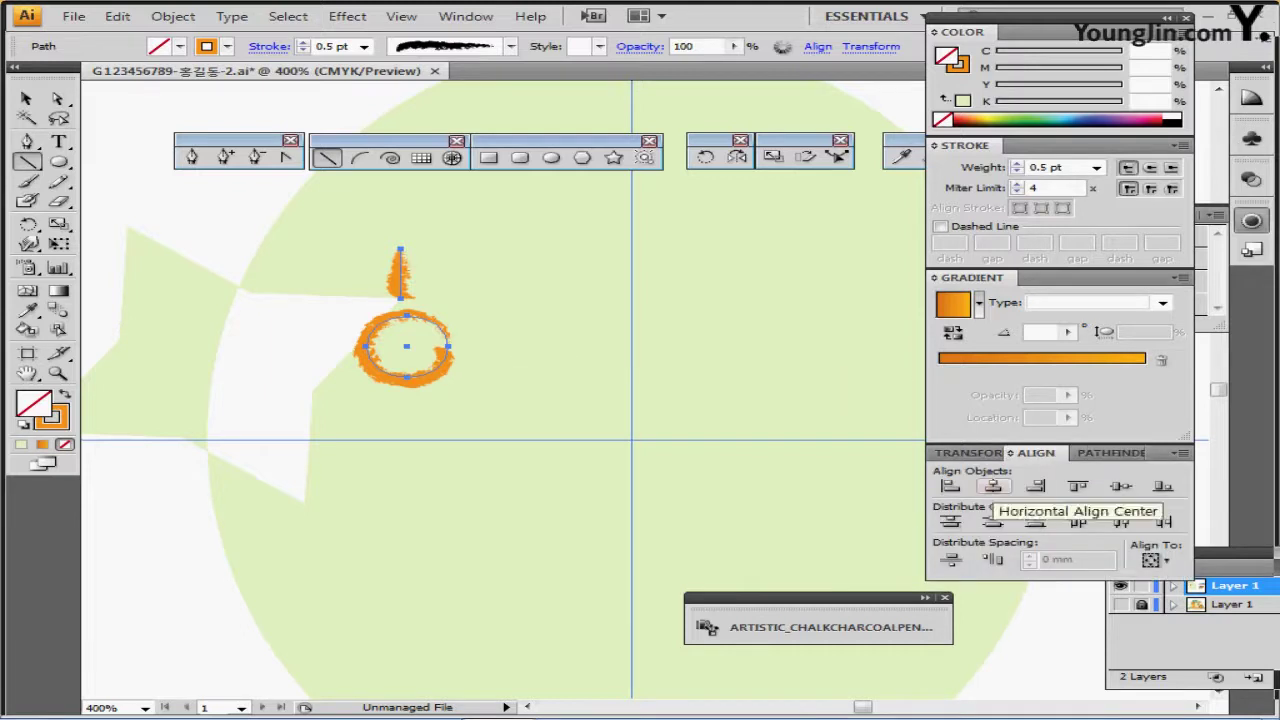
{"action": "left_click", "coordinate": [993, 487]}
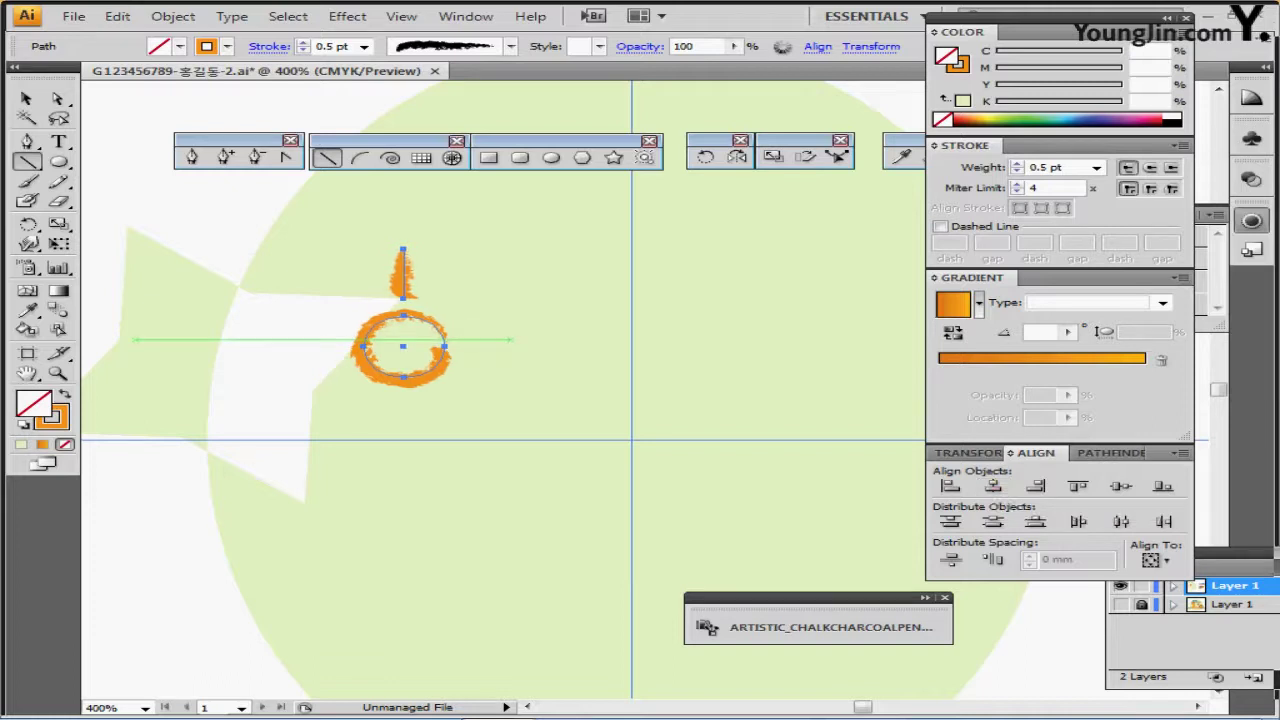
{"action": "left_click", "coordinate": [513, 340], "text": "ctrl"}
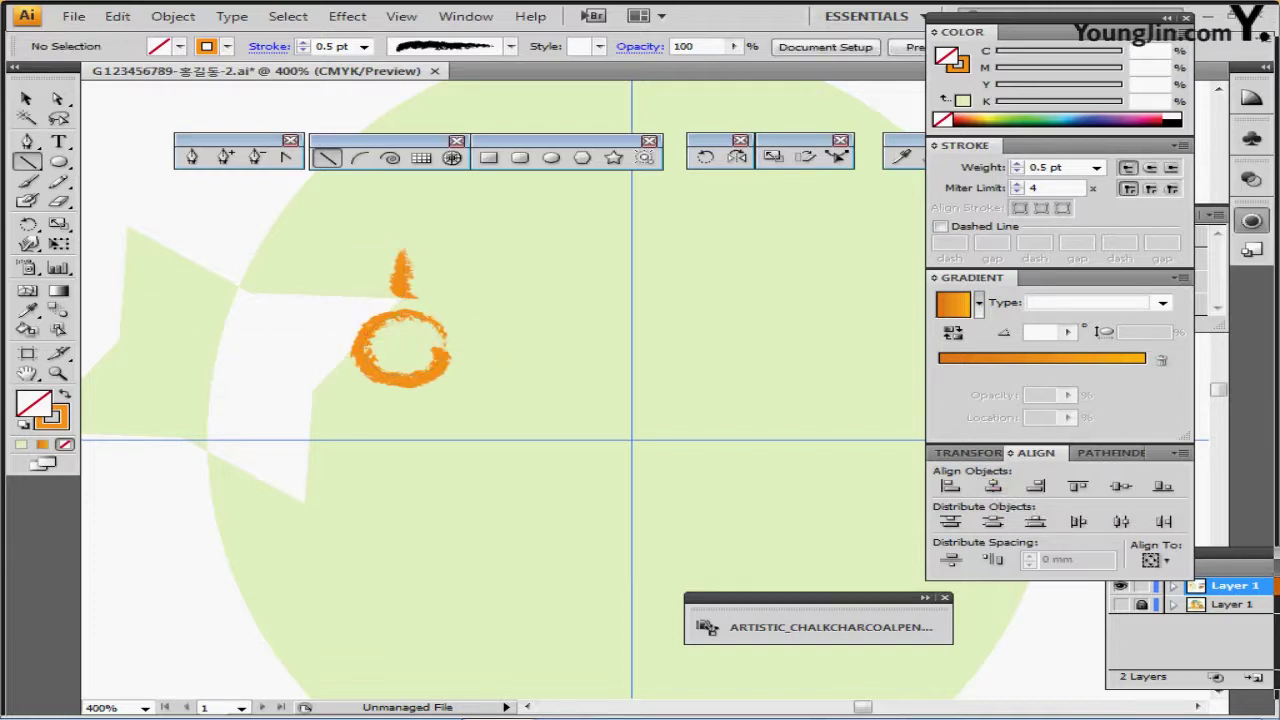
- Make a copy of the vertical ray rotated 45° about the ring's centre point
{"action": "left_click_drag", "start_coordinate": [456, 237], "coordinate": [386, 290]}
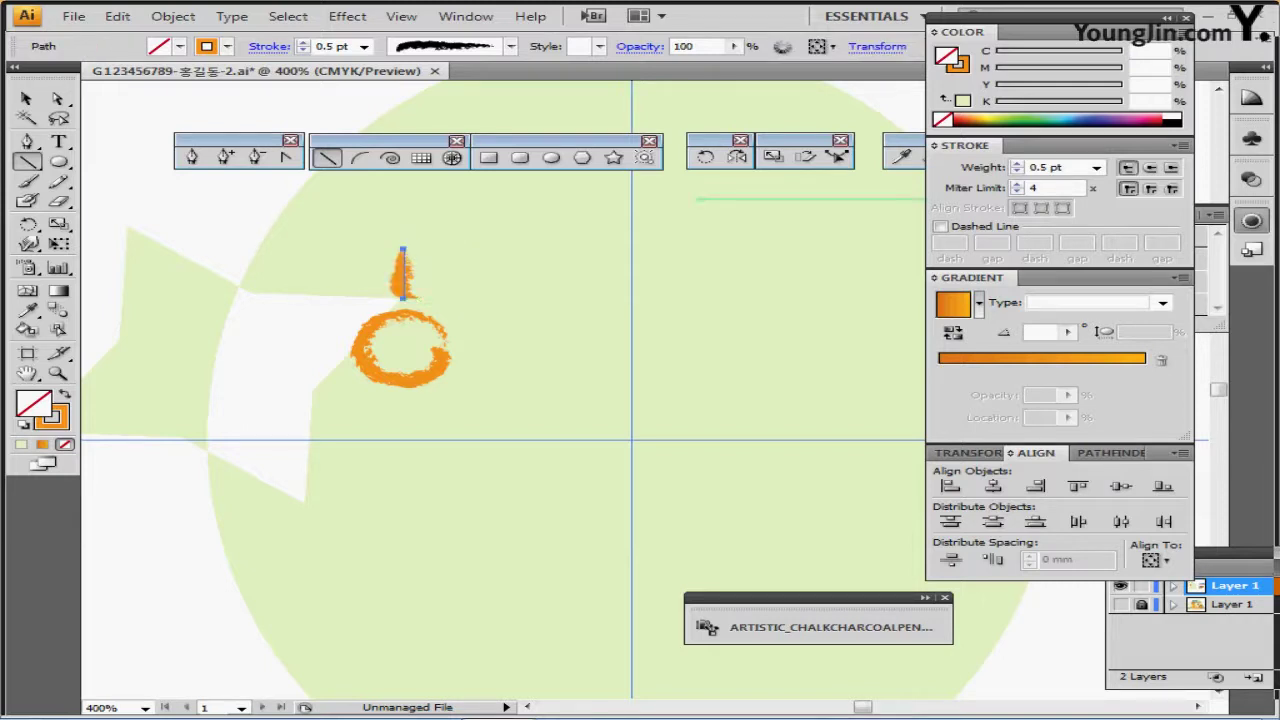
{"action": "left_click", "coordinate": [705, 157]}
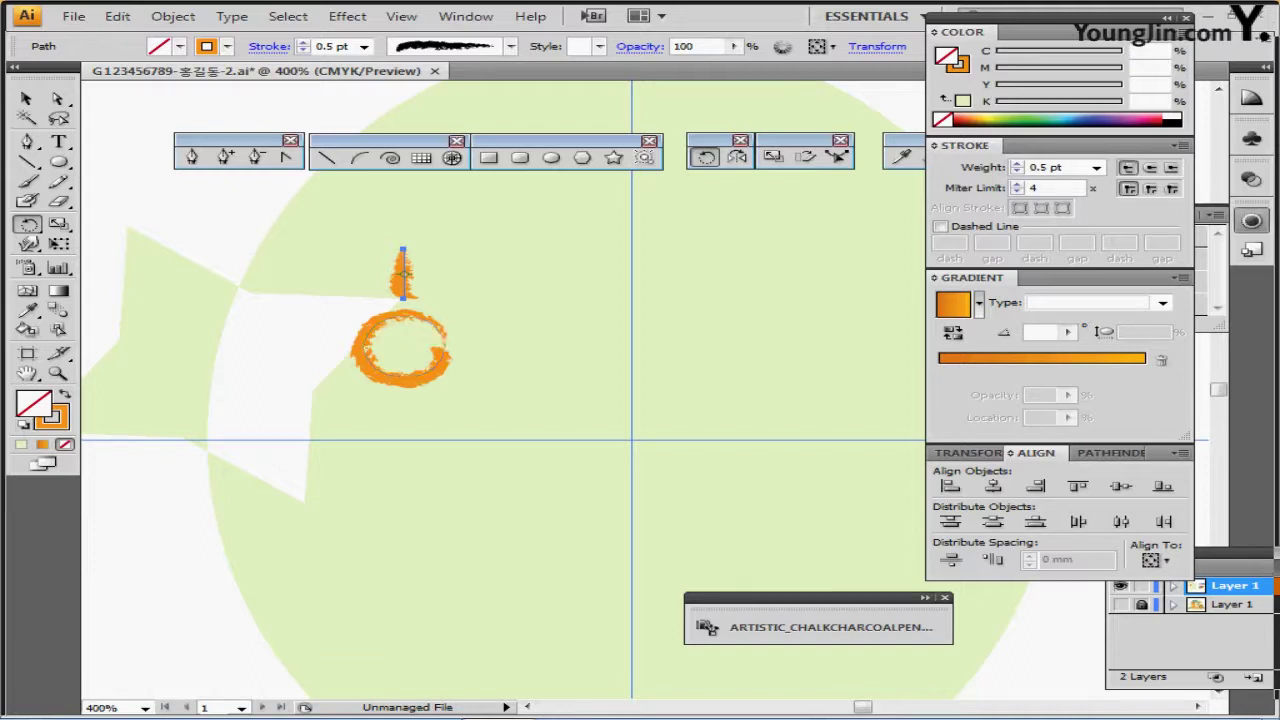
{"action": "left_click", "coordinate": [401, 16]}
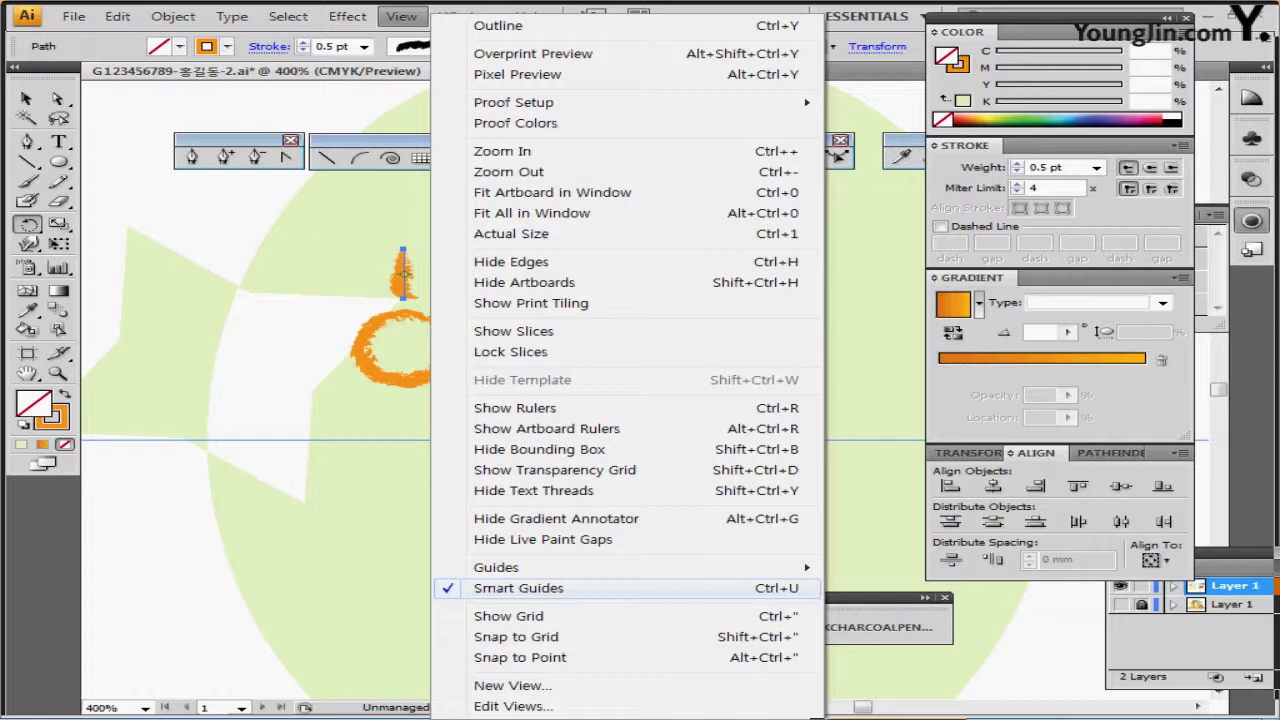
{"action": "left_click", "coordinate": [402, 17]}
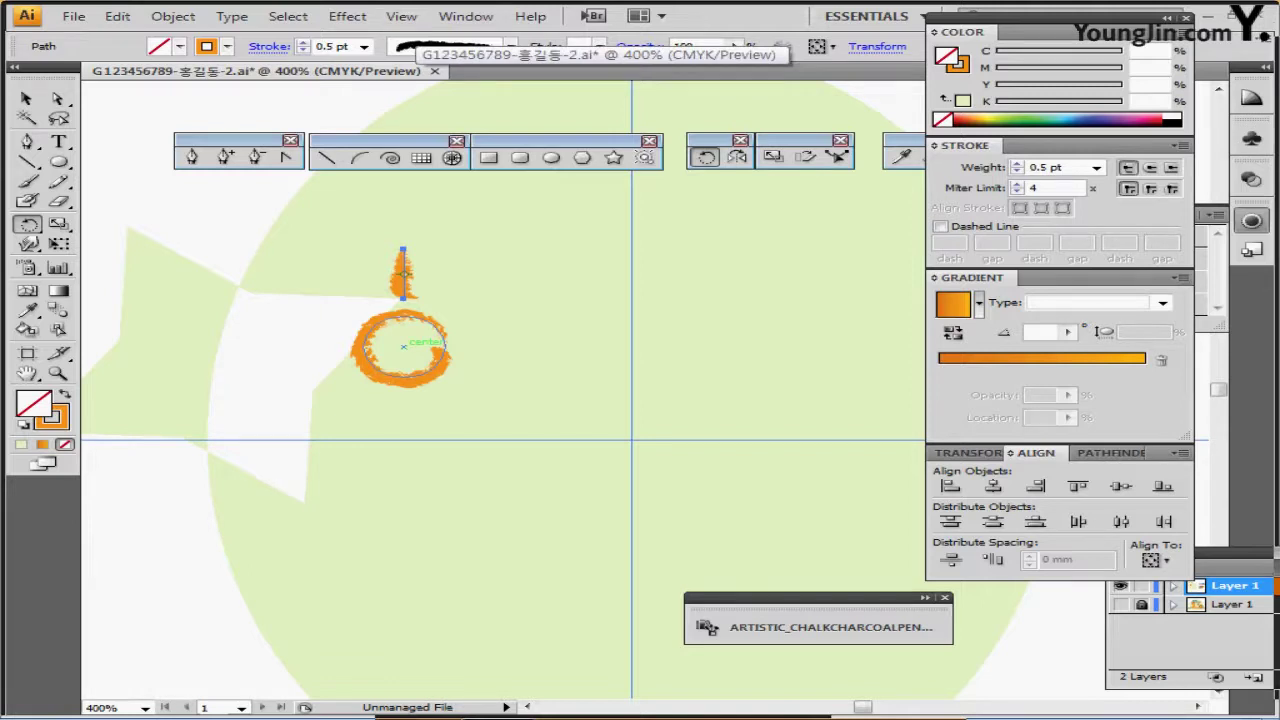
{"action": "left_click", "coordinate": [403, 345], "text": "alt"}
{"action": "left_click_drag", "start_coordinate": [600, 288], "coordinate": [719, 304]}
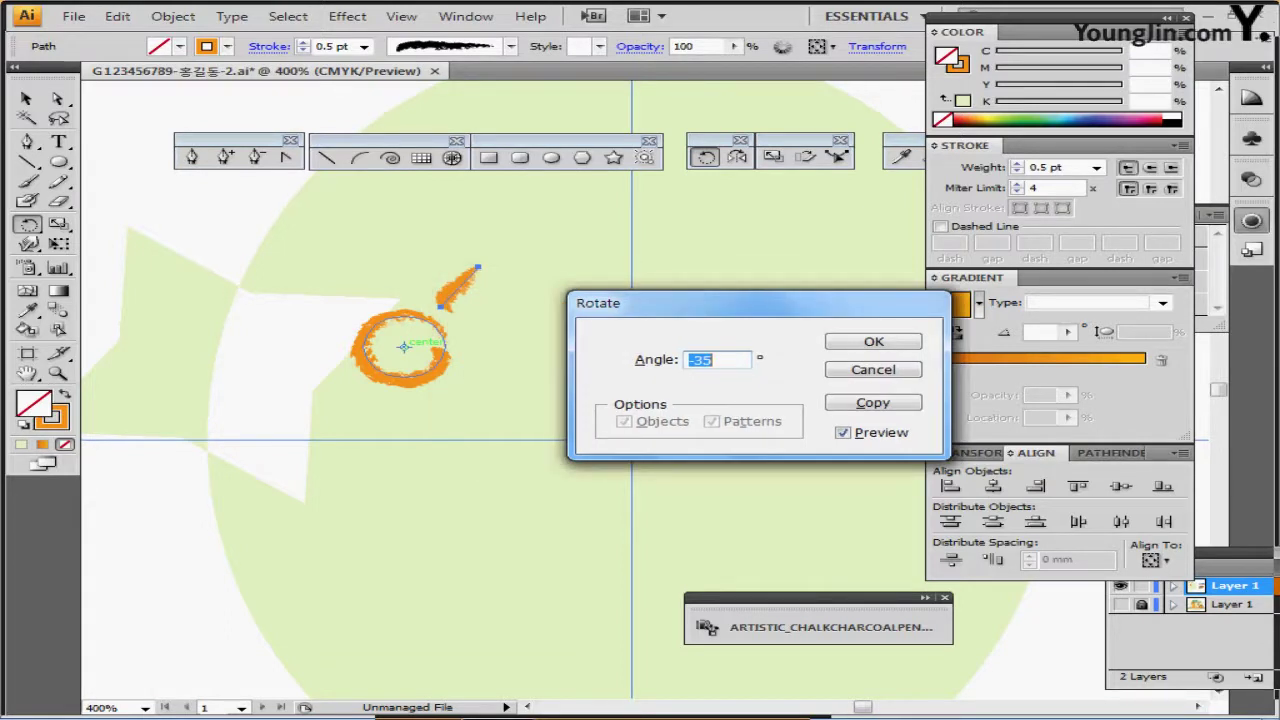
{"action": "type", "text": "45"}
{"action": "left_click", "coordinate": [873, 403]}
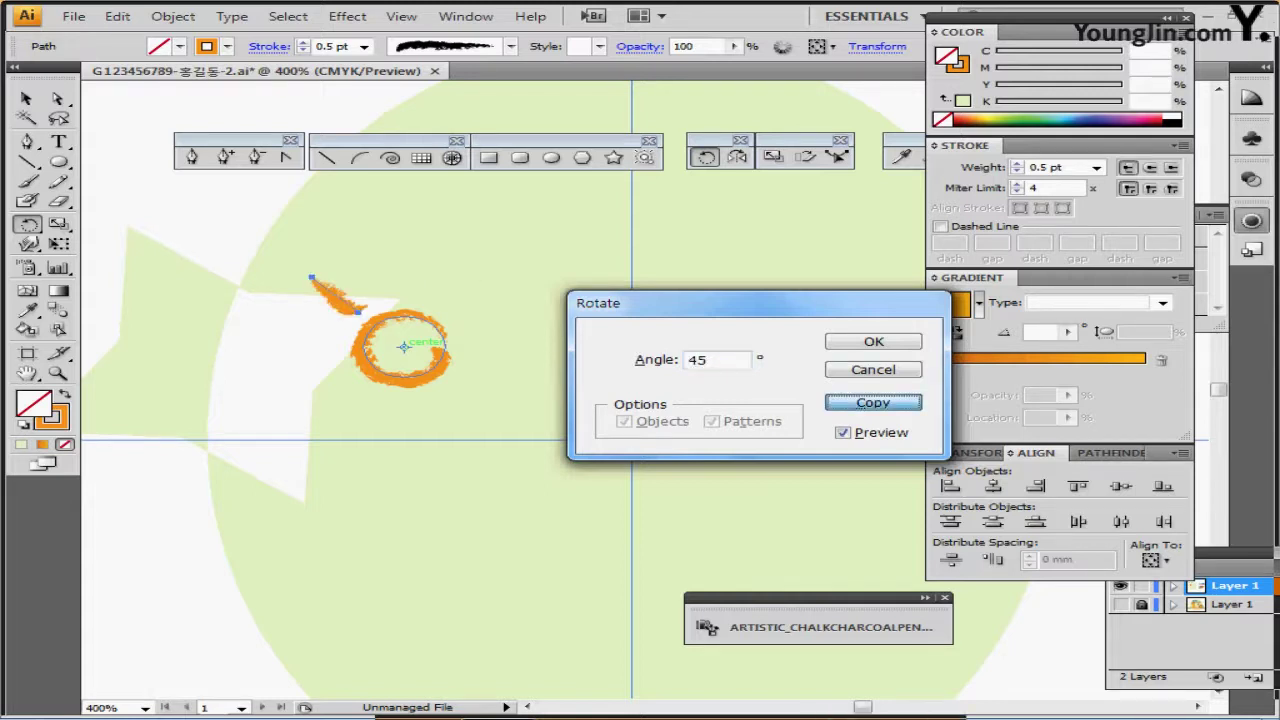
{"action": "left_click", "coordinate": [873, 402]}
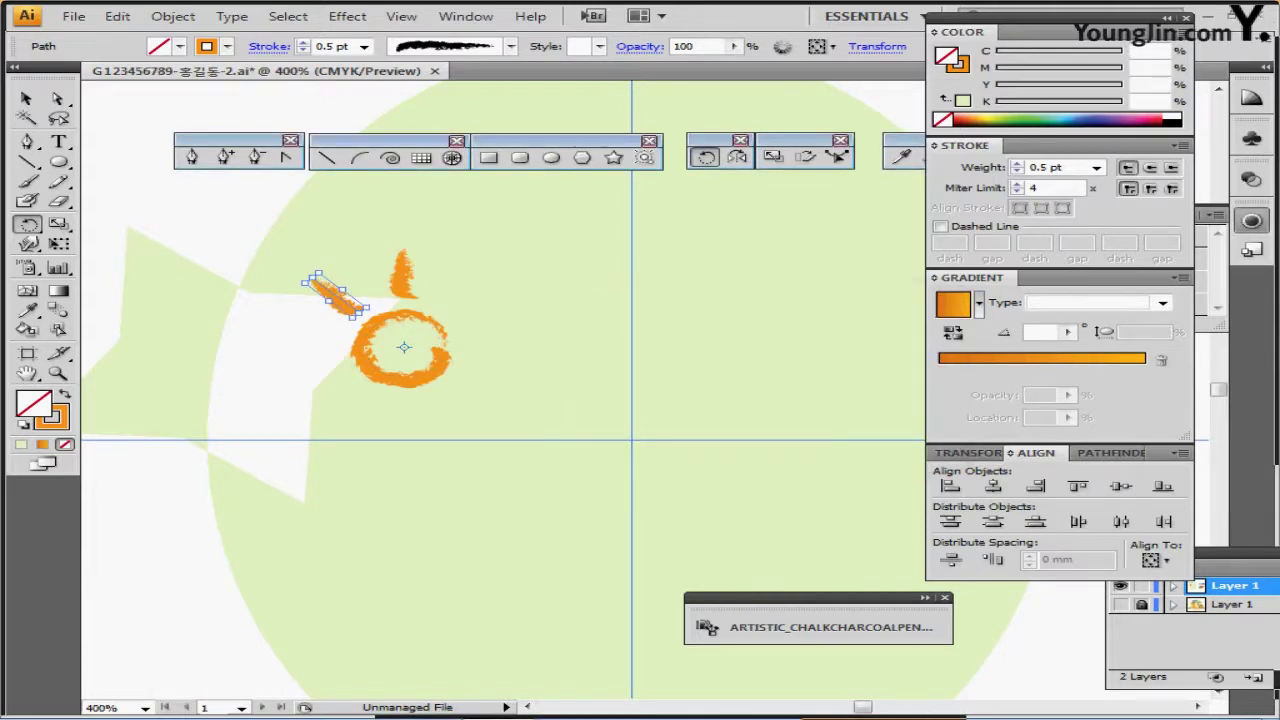
- Repeat the rotated copy six times so that eight rays surround the ring
{"action": "key", "text": "ctrl+d"}
{"action": "key", "text": "ctrl+d"}
{"action": "key", "text": "ctrl+d"}
{"action": "key", "text": "ctrl+d"}
{"action": "key", "text": "ctrl+d"}
{"action": "key", "text": "ctrl+d"}
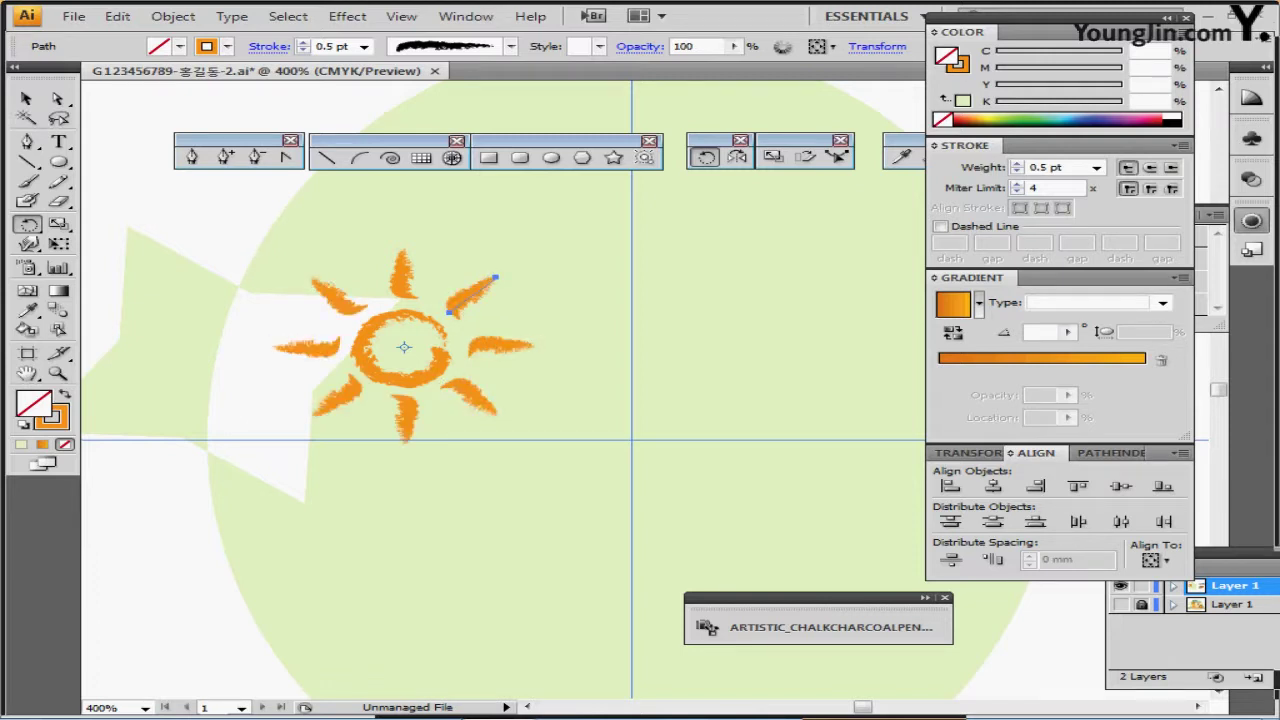
- Group the sun's ring with all its rays, and clear the selection
{"action": "mouse_move", "coordinate": [538, 242]}
{"action": "left_mouse_down"}
{"action": "mouse_move", "coordinate": [331, 443]}
{"action": "mouse_move", "coordinate": [320, 433]}
{"action": "left_mouse_up"}
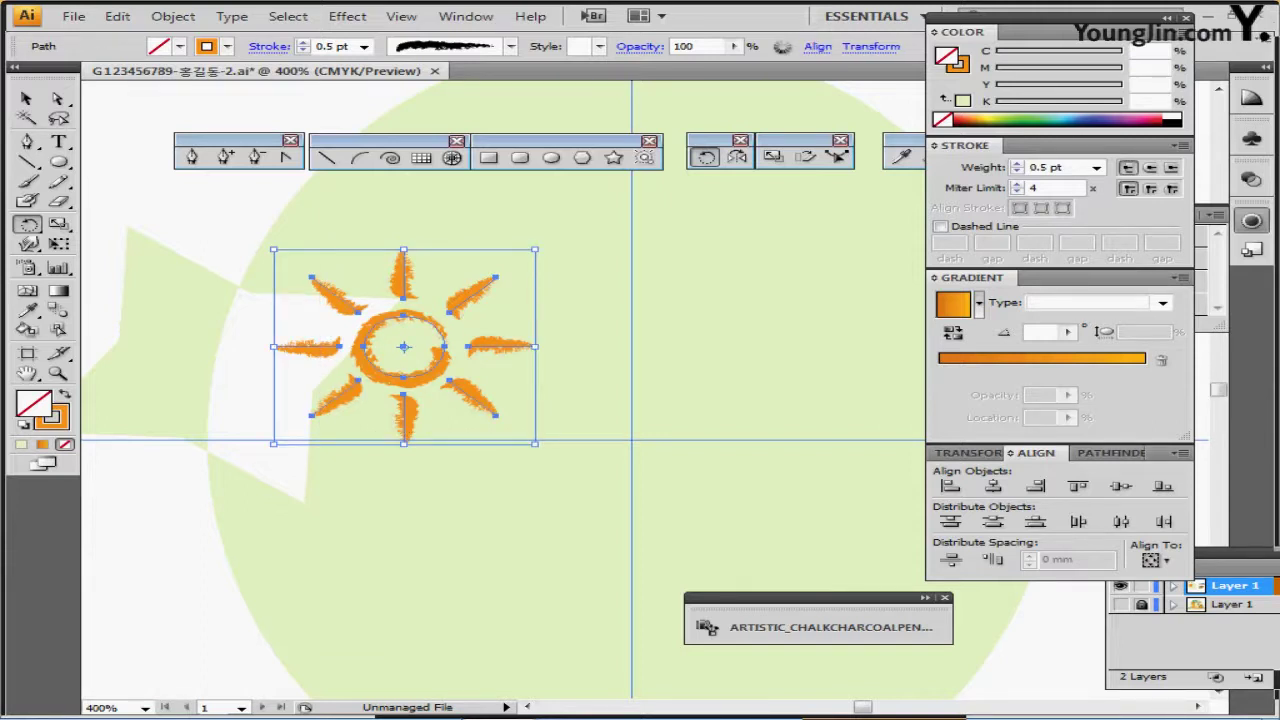
{"action": "key", "text": "ctrl+g"}
{"action": "key", "text": "ctrl+shift+b"}
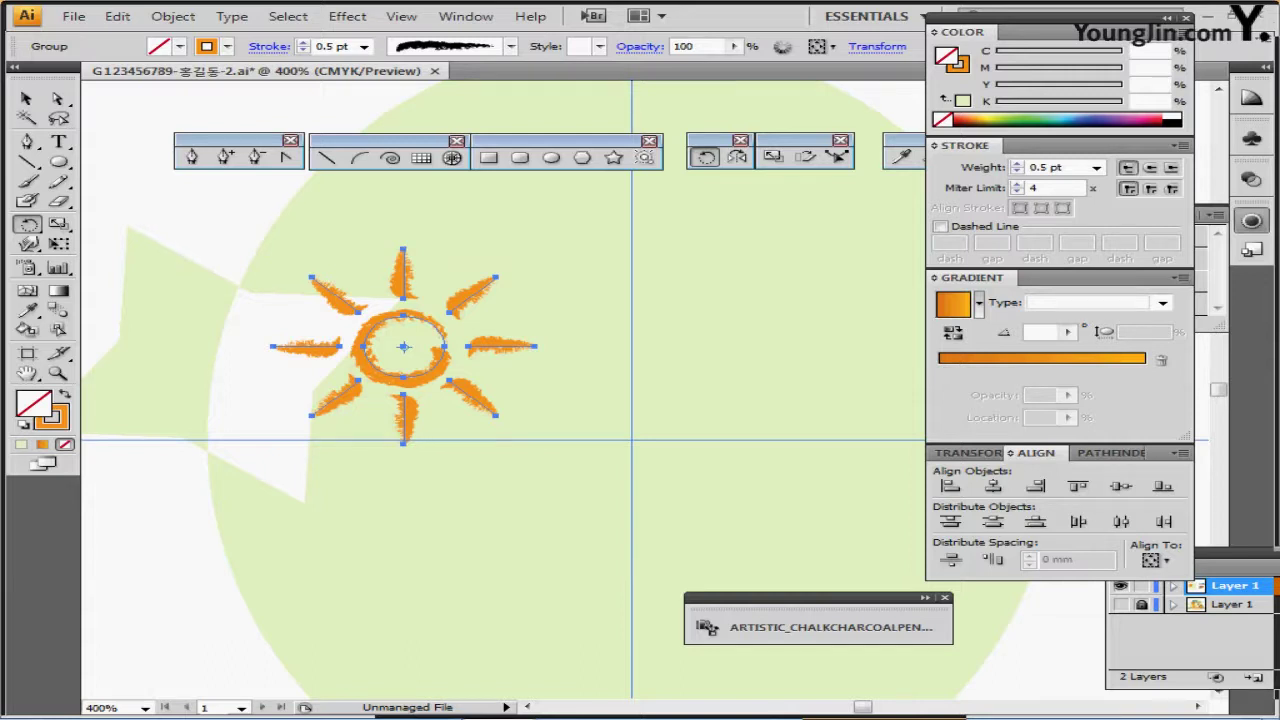
{"action": "key", "text": "ctrl+shift+b"}
{"action": "key", "text": "ctrl+shift+a"}
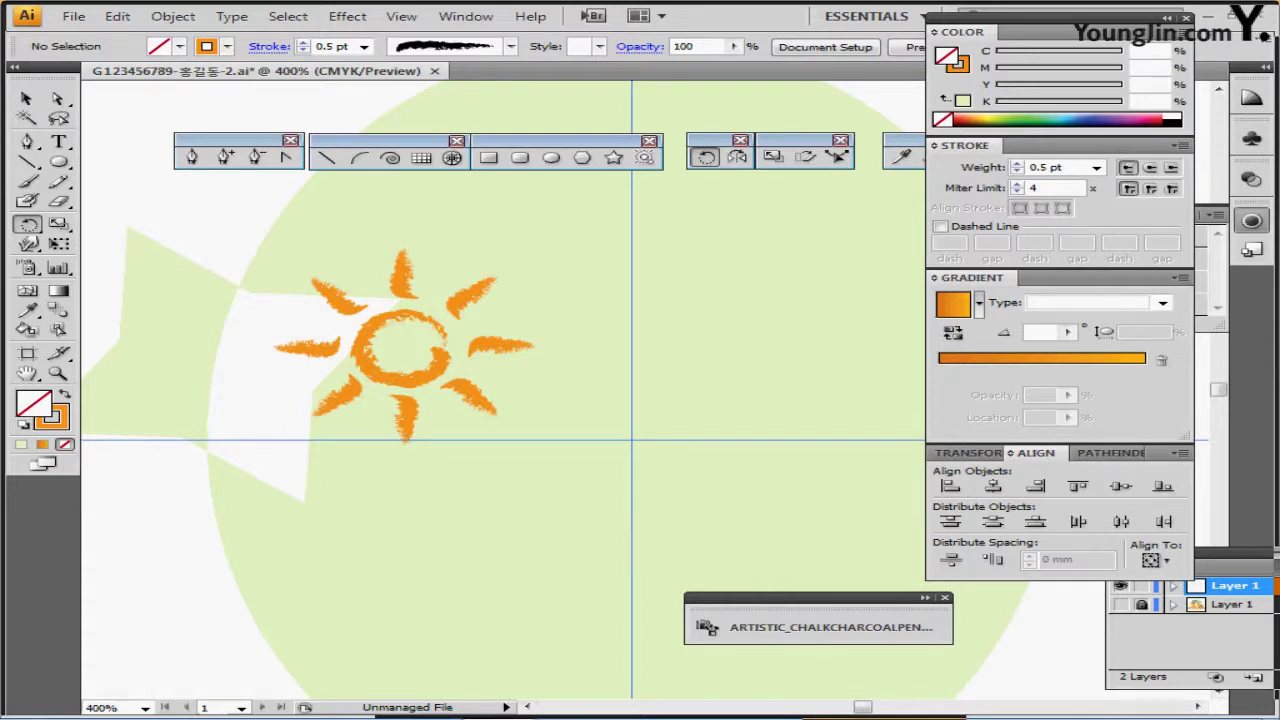
- With default fill and stroke and the reference layer shown under outlined artwork, draw a circle over the large flower's upper petal
{"action": "left_click_drag", "start_coordinate": [600, 420], "coordinate": [542, 349]}
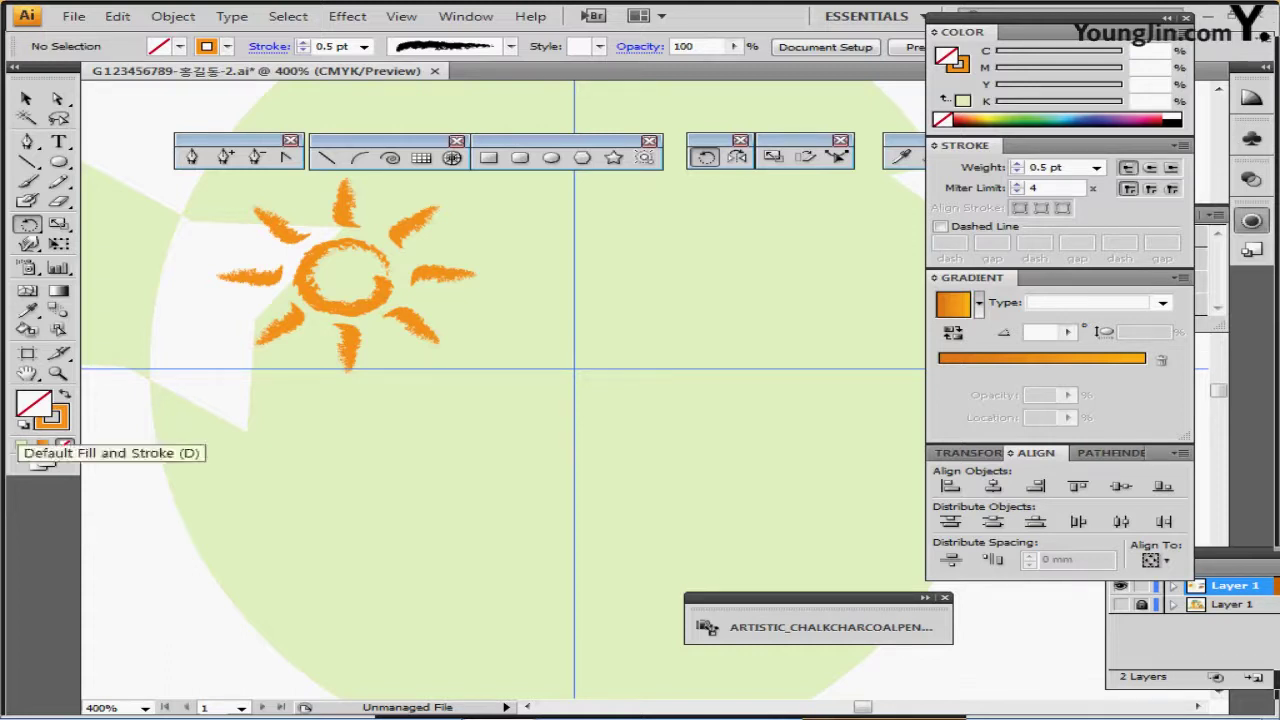
{"action": "left_click", "coordinate": [22, 444]}
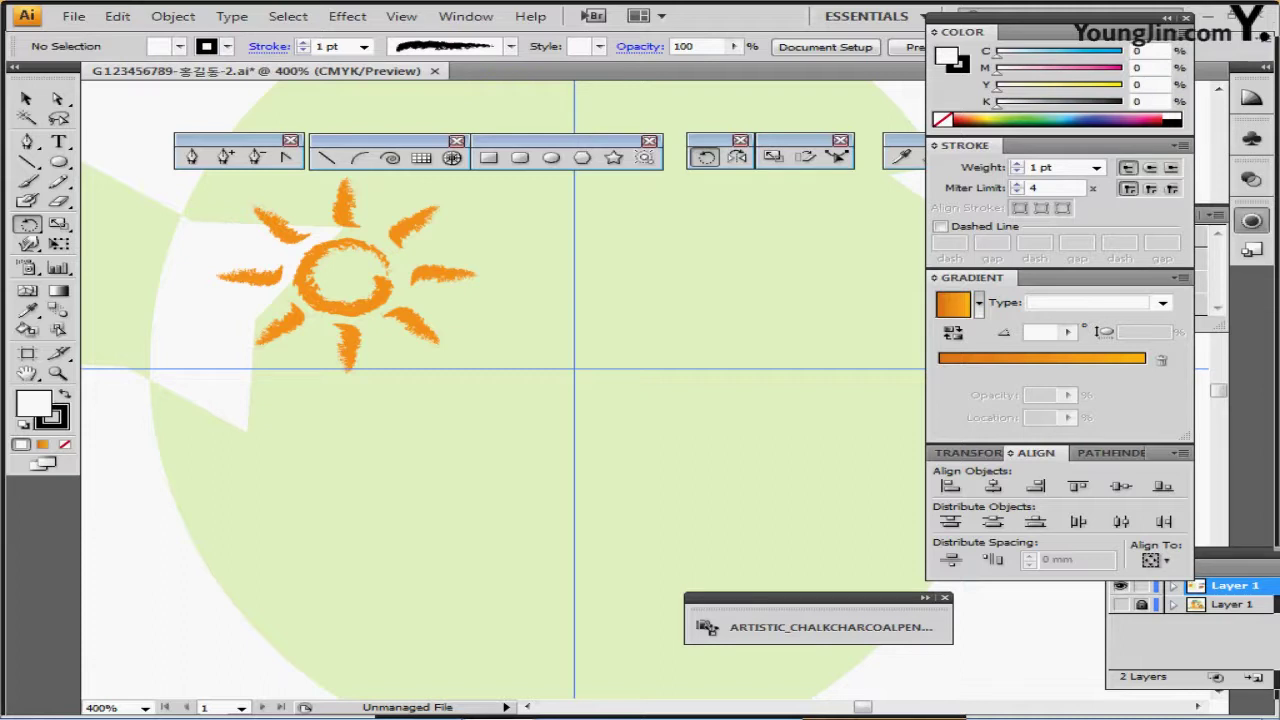
{"action": "left_click", "coordinate": [1120, 586], "text": "ctrl"}
{"action": "left_click", "coordinate": [1120, 604]}
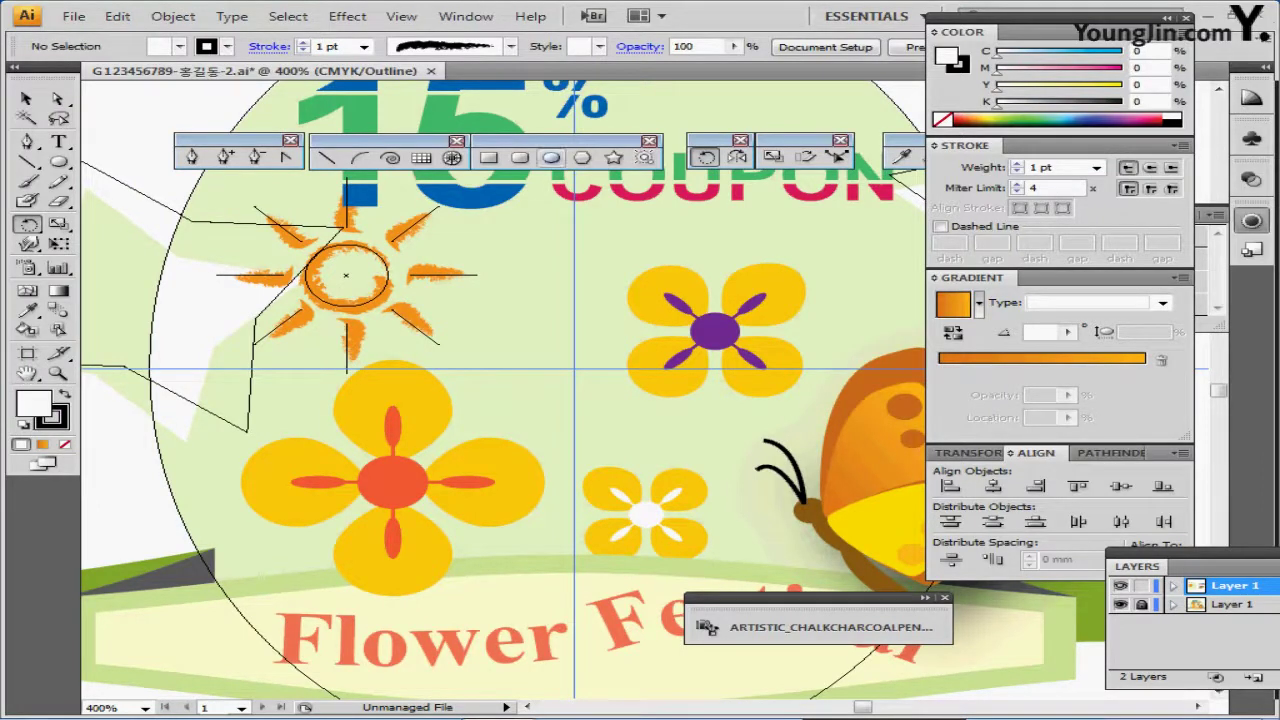
{"action": "left_click", "coordinate": [551, 158]}
{"action": "left_click_drag", "start_coordinate": [391, 418], "coordinate": [450, 461]}
- Hide the reference layer and display the new petal circle in Preview mode
{"action": "key", "text": "ctrl+shift+w"}
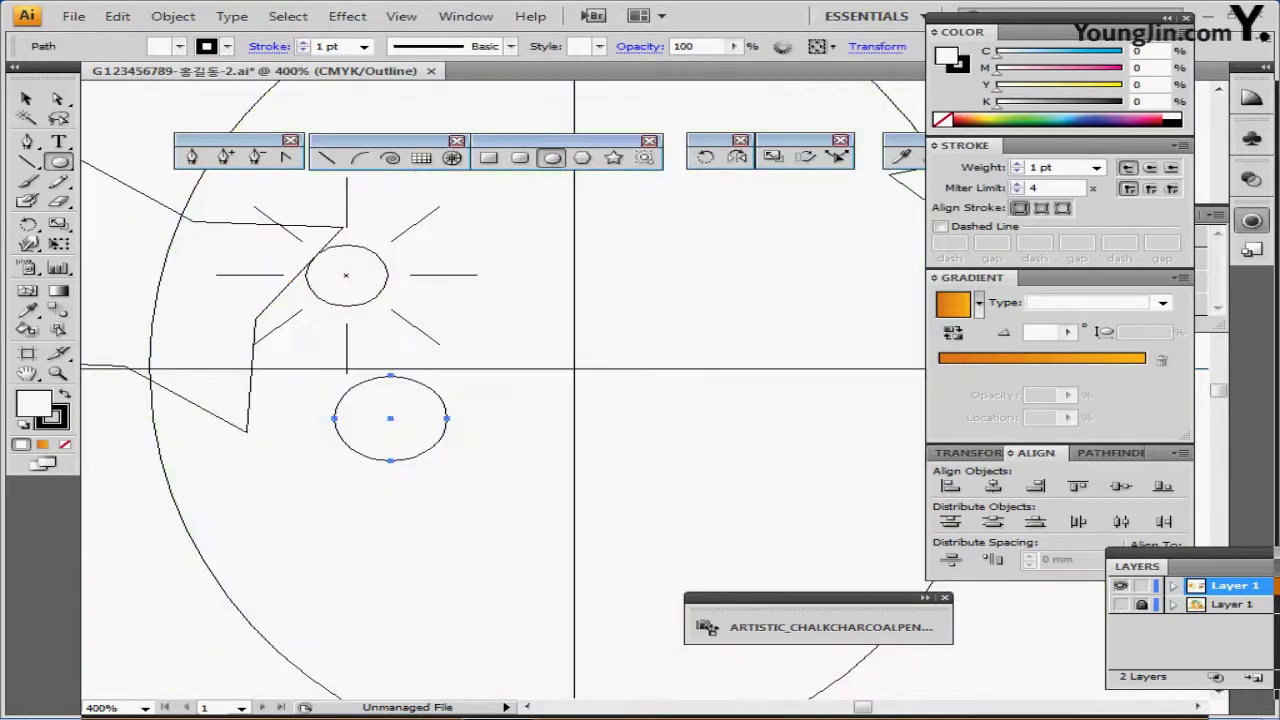
{"action": "key", "text": "ctrl+y"}
{"action": "key", "text": "ctrl+shift+b"}
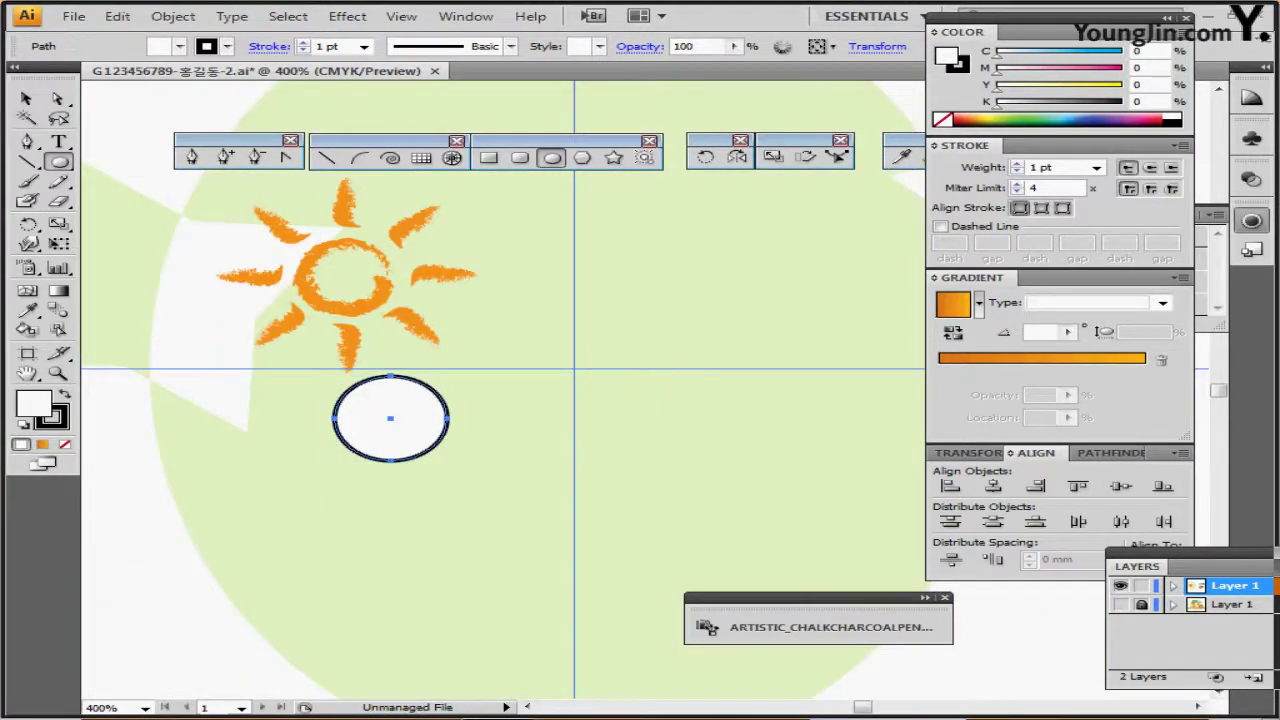
- Copy the yellow swatch above the artboard onto the petal circle with the Eyedropper
{"action": "key", "text": "ctrl+minus"}
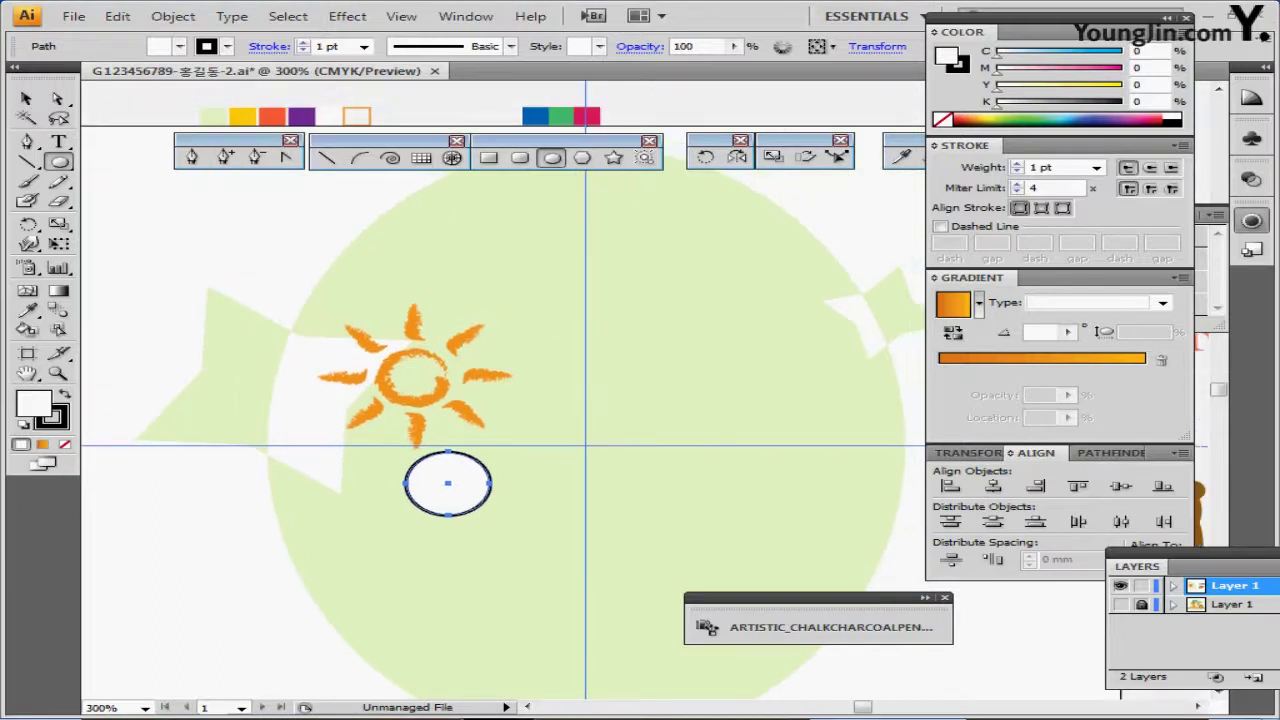
{"action": "key", "text": "i"}
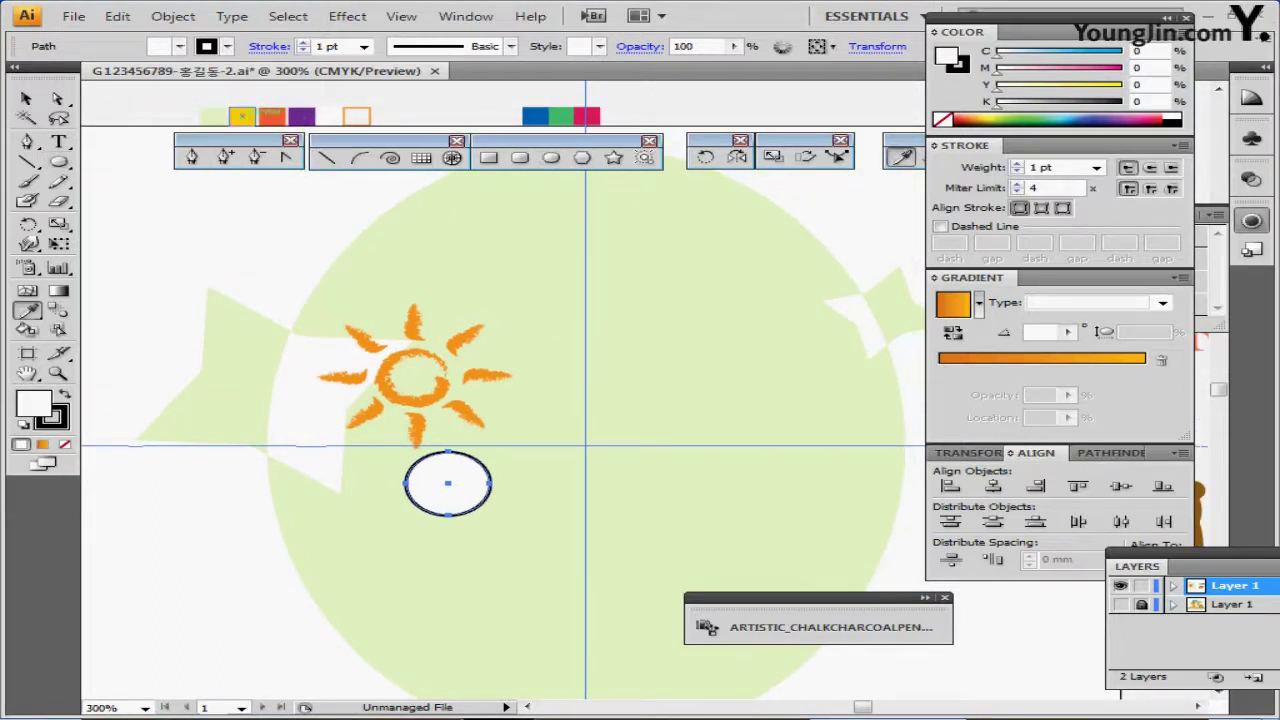
{"action": "left_click", "coordinate": [242, 116]}
- Move the yellow petal circle's bottom anchor point straight down by about 1 mm
{"action": "key", "text": "ctrl+plus"}
{"action": "key", "text": "ctrl+plus"}
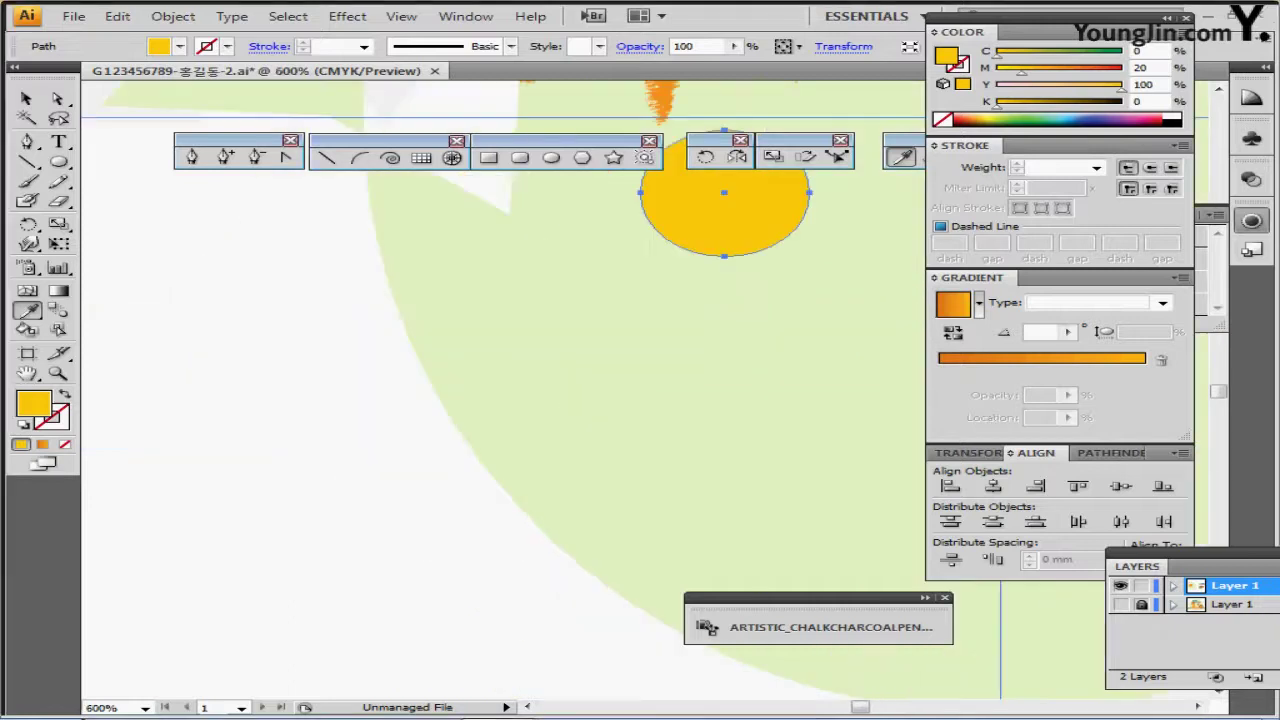
{"action": "left_click_drag", "start_coordinate": [724, 192], "coordinate": [409, 335]}
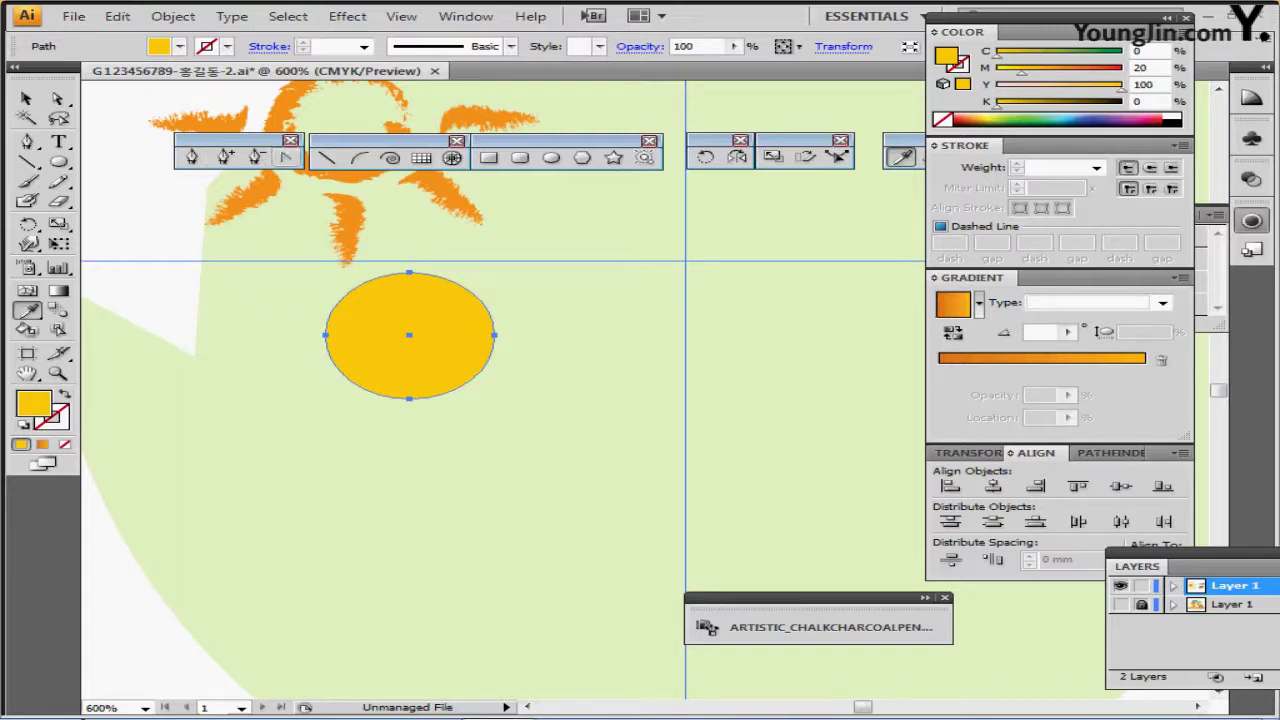
{"action": "key", "text": "a"}
{"action": "left_click", "coordinate": [410, 399]}
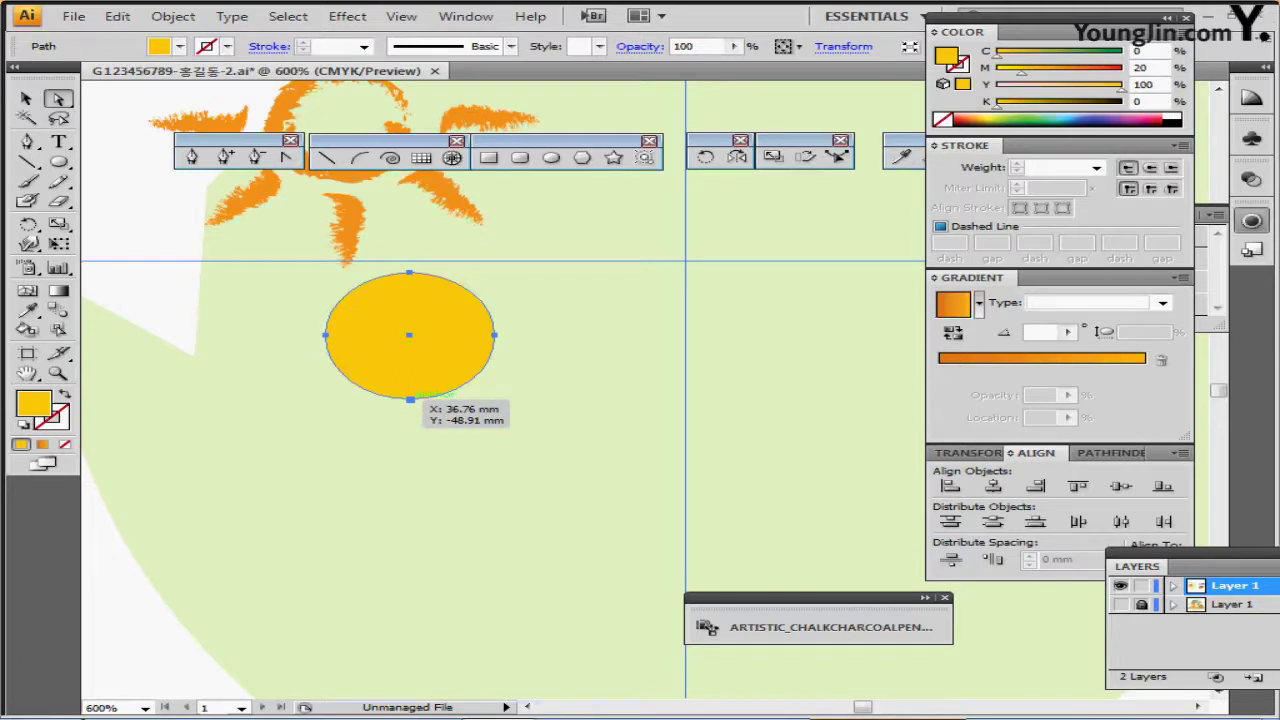
{"action": "left_click", "coordinate": [410, 399]}
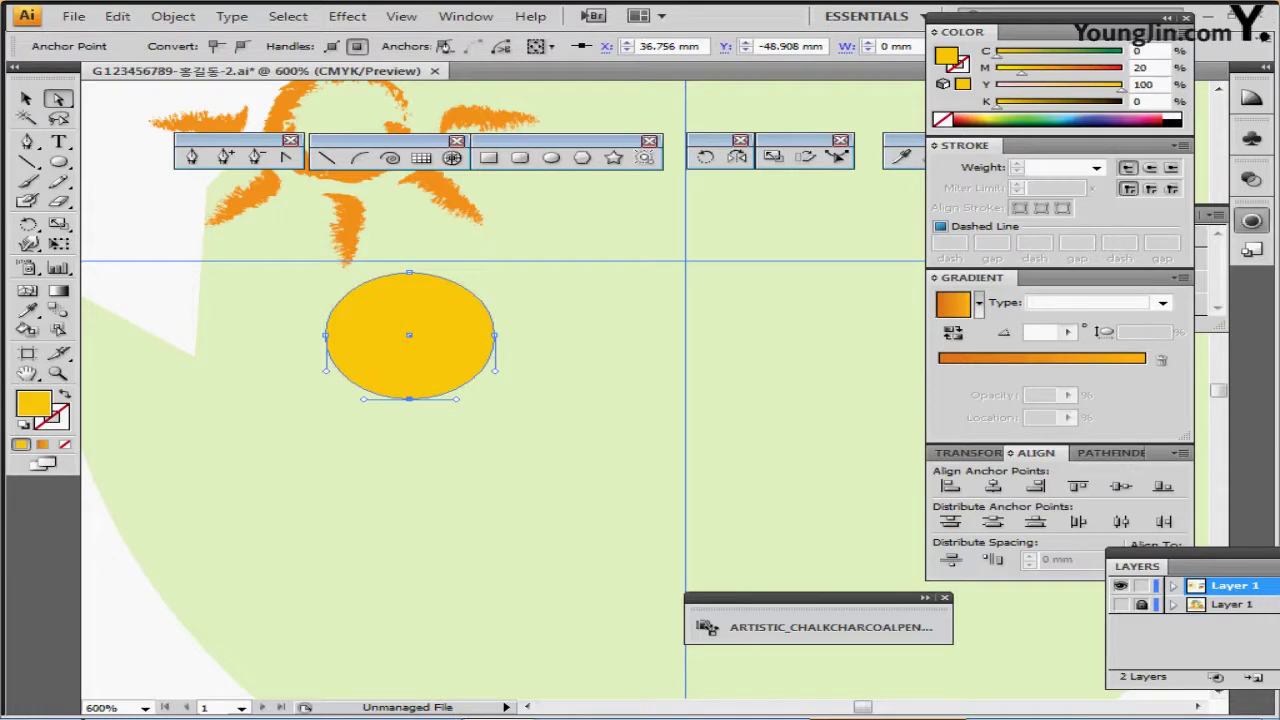
{"action": "key", "text": "Down"}
{"action": "key", "text": "Down"}
{"action": "key", "text": "Down"}
{"action": "key", "text": "Down"}
{"action": "key", "text": "Down"}
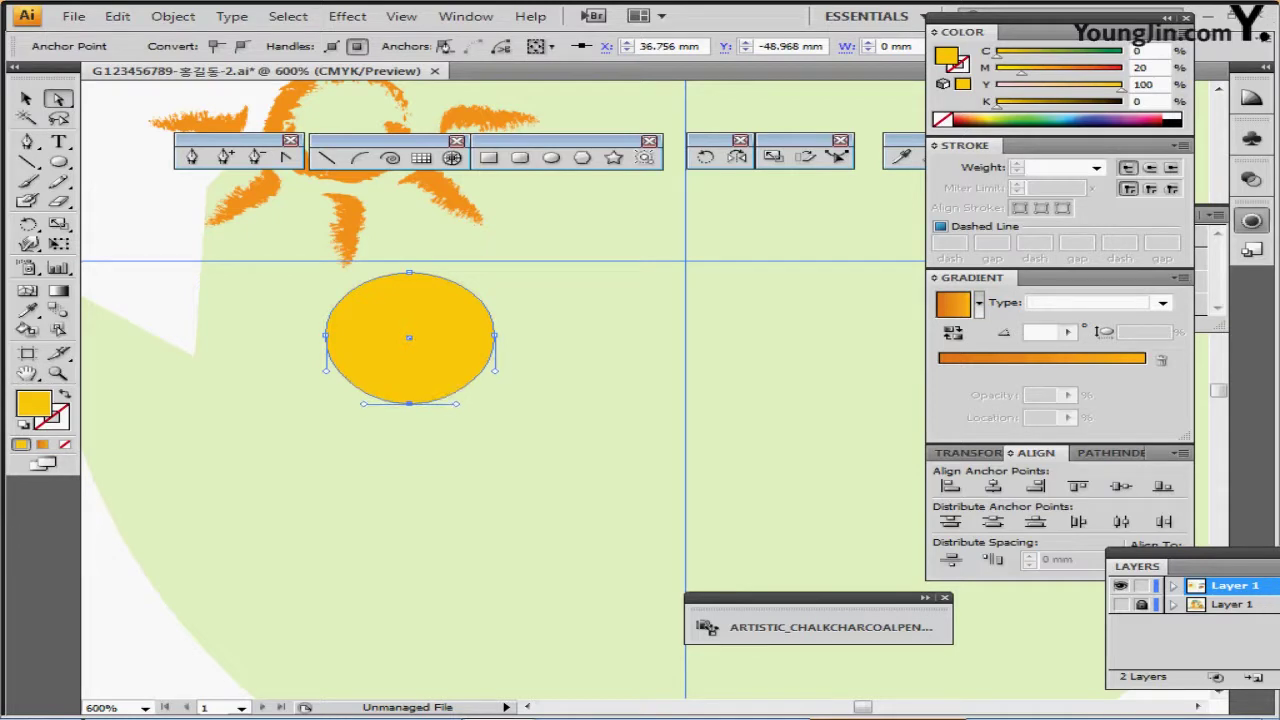
{"action": "key", "text": "Down"}
{"action": "key", "text": "Down"}
{"action": "key", "text": "Down"}
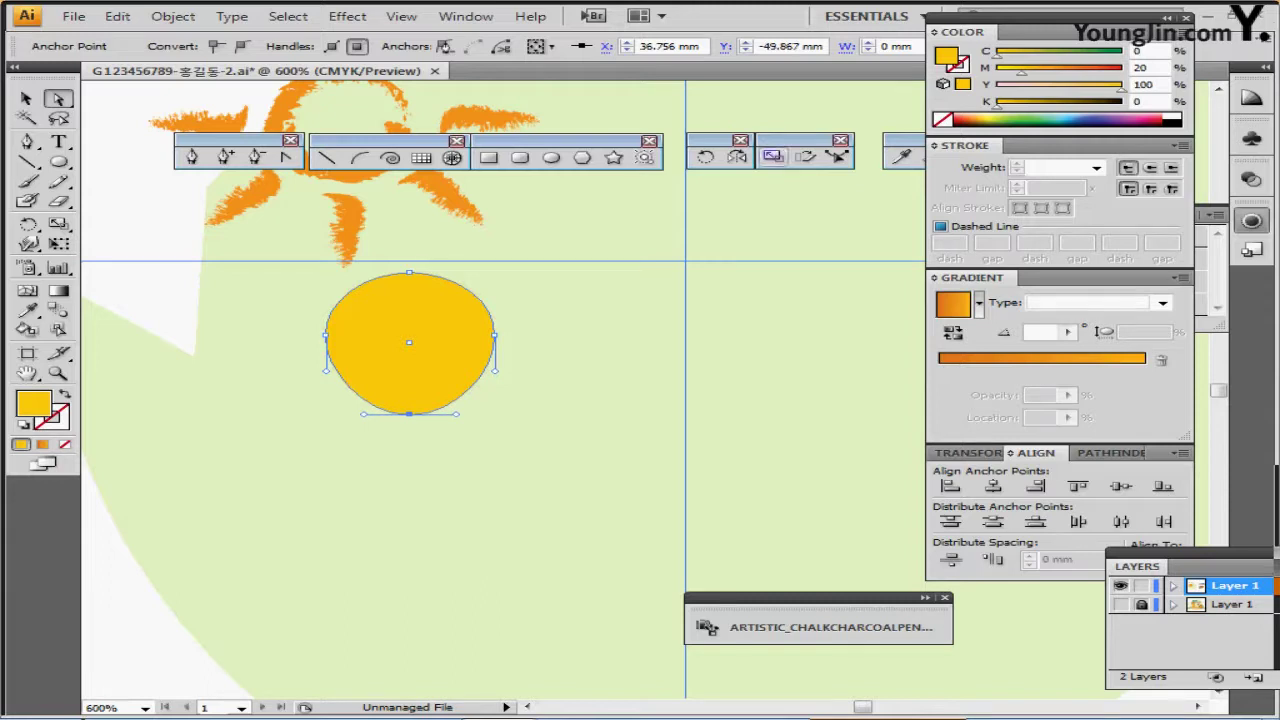
- Scale the petal's bottom anchor point uniformly to 50% so its handles shorten into a more pointed base
{"action": "double_click", "coordinate": [773, 157]}
{"action": "type", "text": "50"}
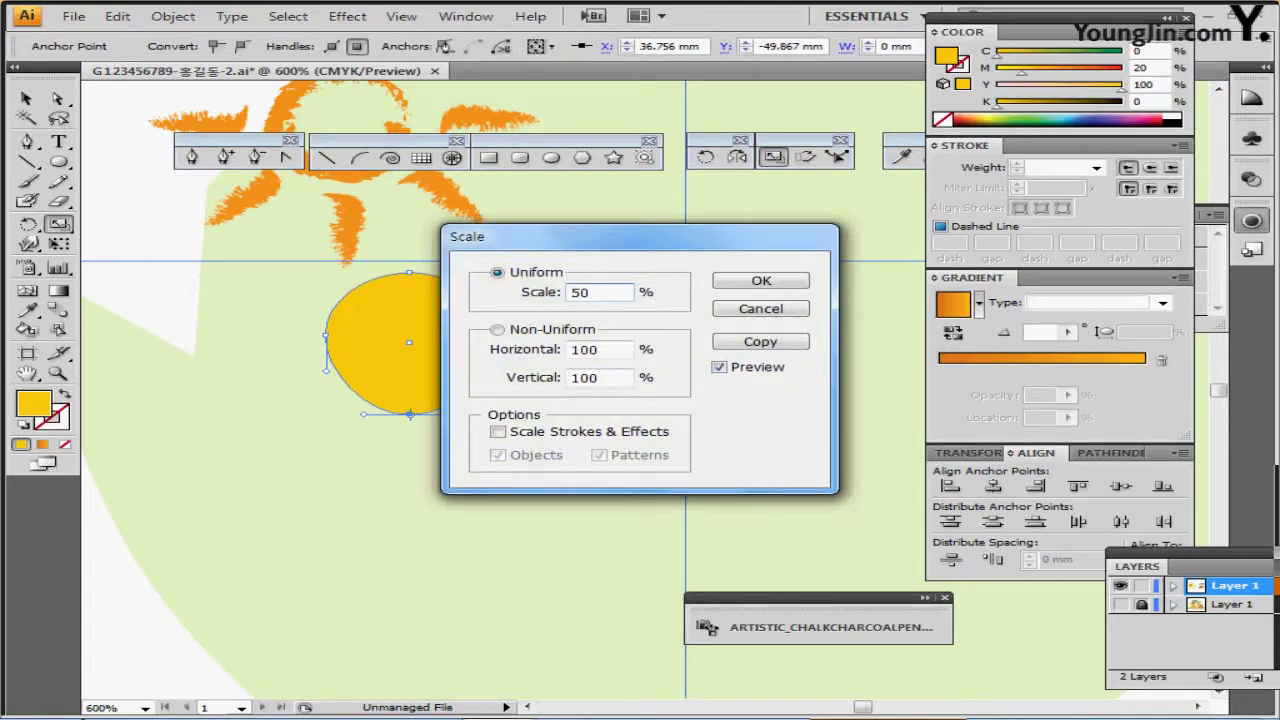
{"action": "key", "text": "Tab"}
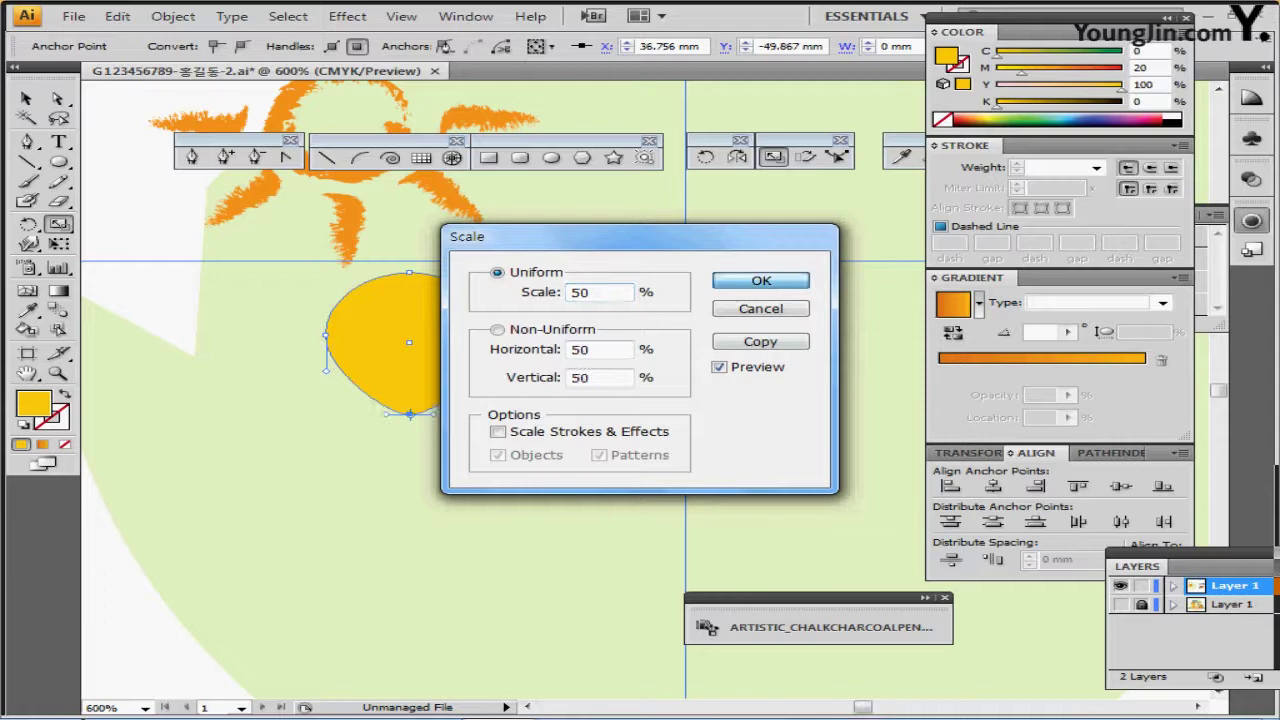
{"action": "key", "text": "Return"}
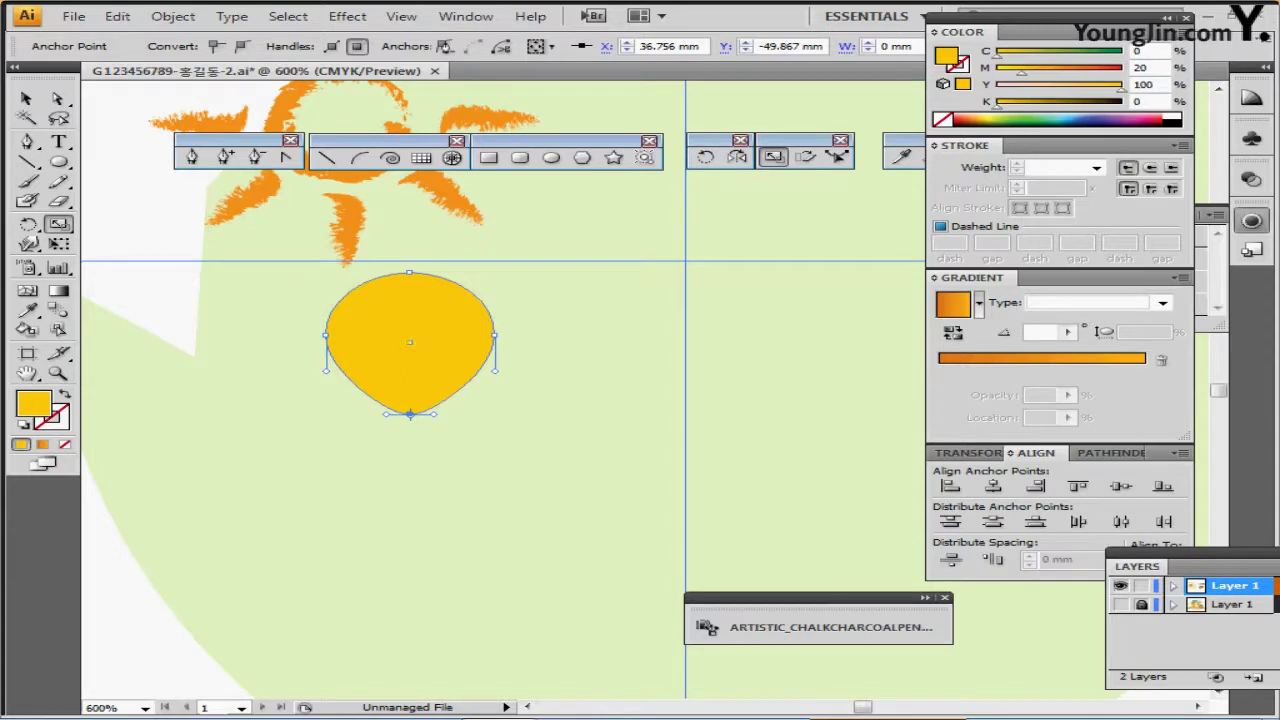
- Widen the petal by scaling its two side anchor points uniformly to 105%, and clear the selection
{"action": "left_click_drag", "start_coordinate": [287, 316], "coordinate": [537, 356]}
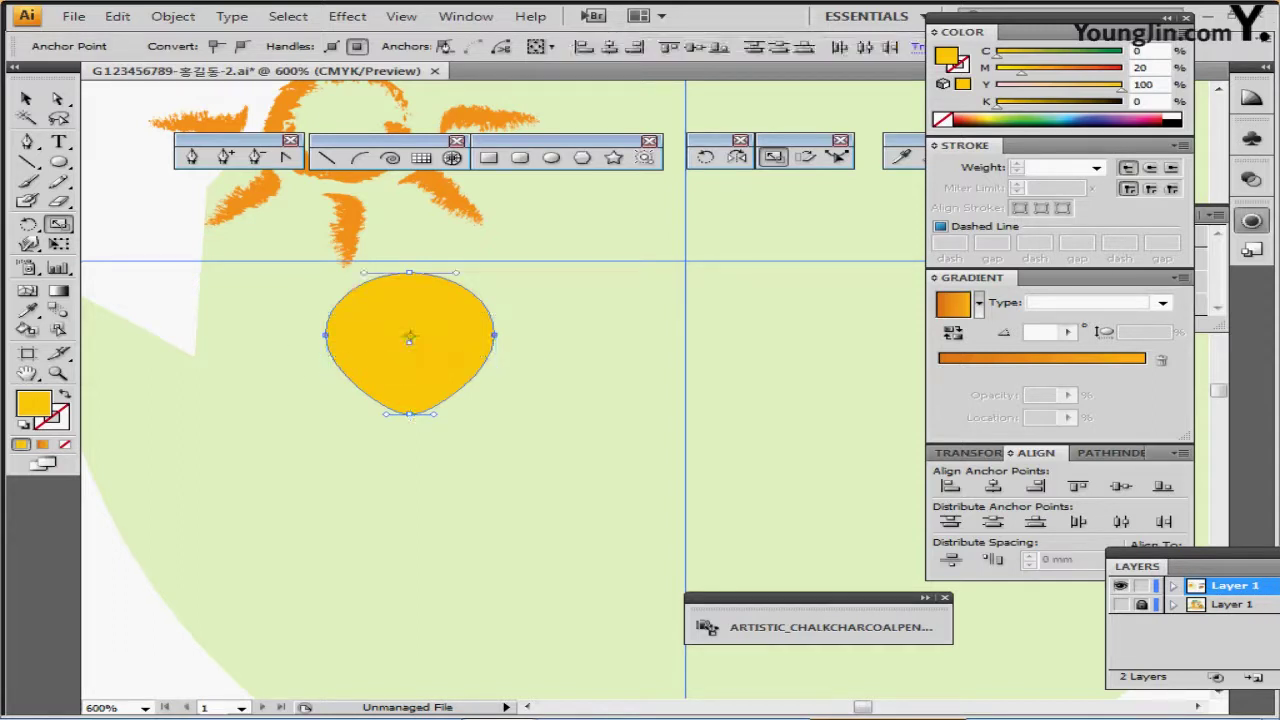
{"action": "left_click", "coordinate": [409, 338], "text": "alt"}
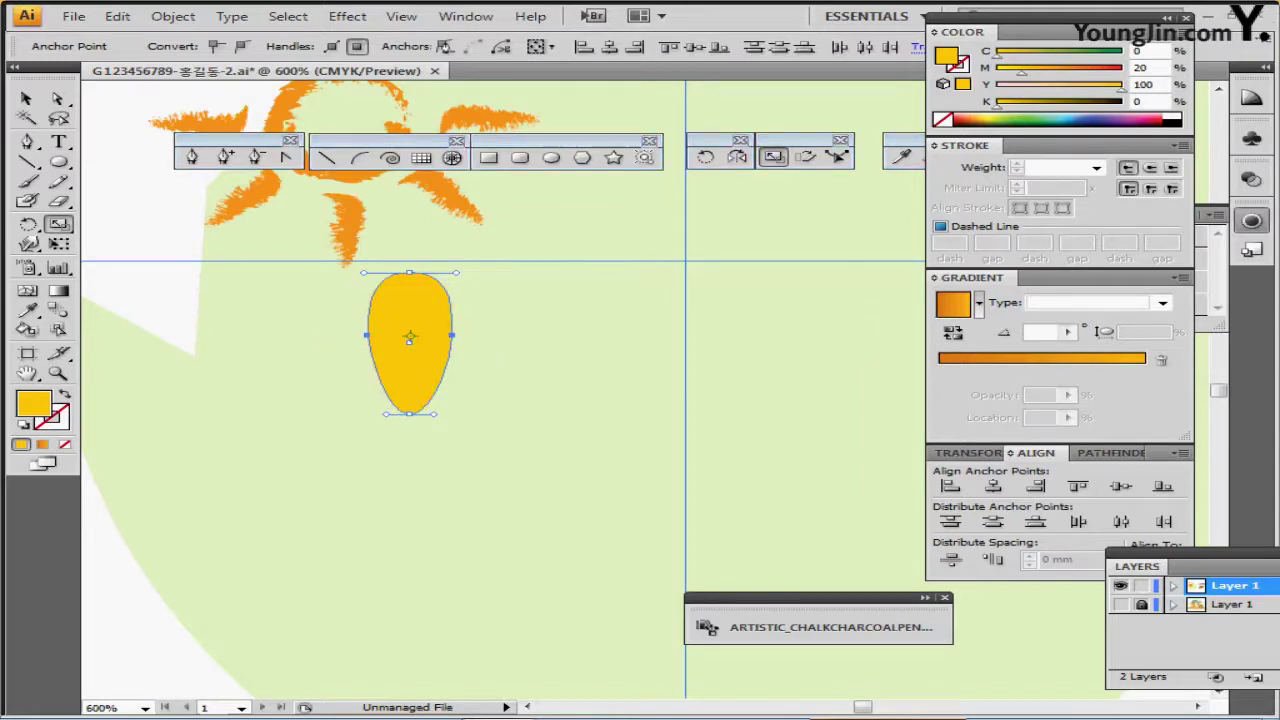
{"action": "type", "text": "105"}
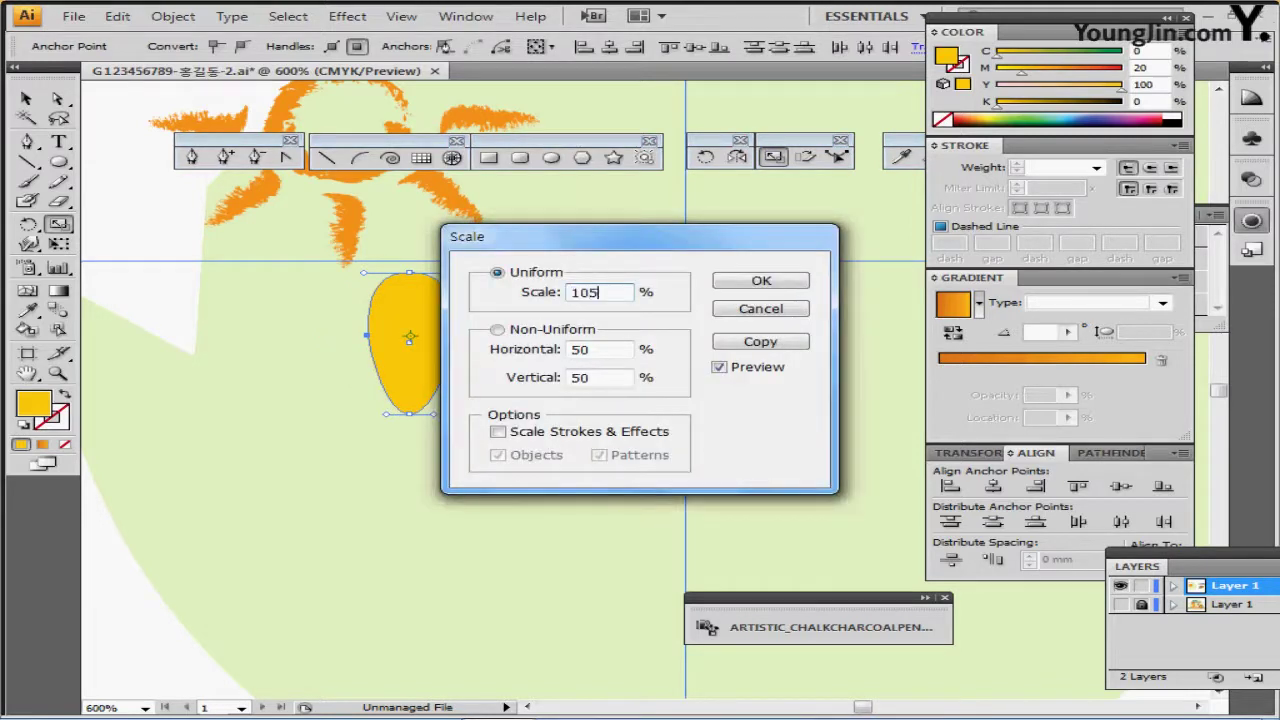
{"action": "key", "text": "Tab"}
{"action": "key", "text": "Caps_Lock"}
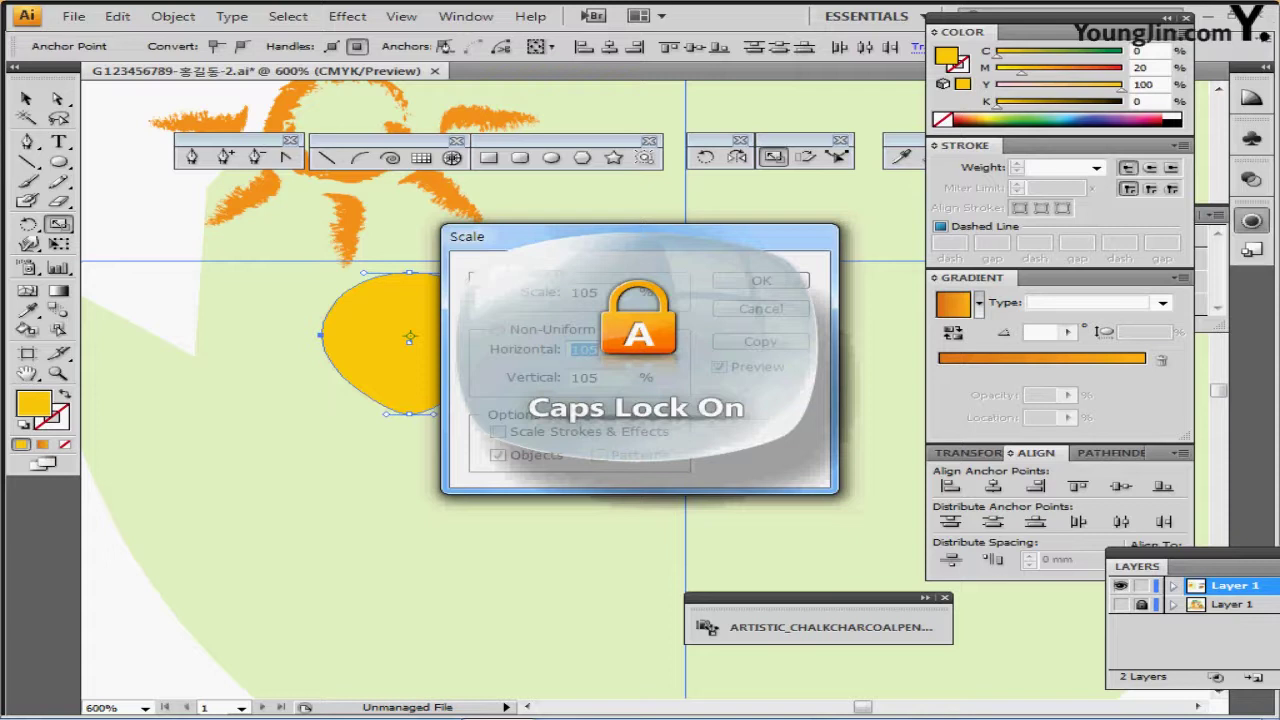
{"action": "key", "text": "Caps_Lock"}
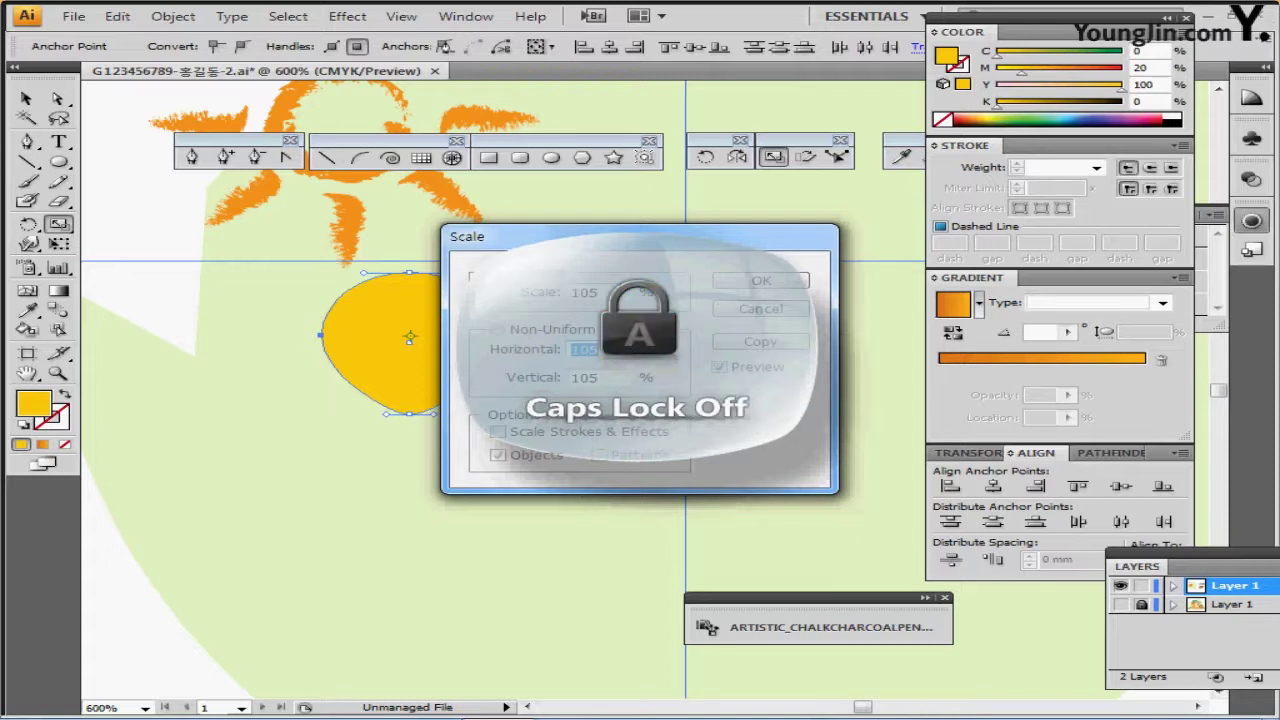
{"action": "key", "text": "Return"}
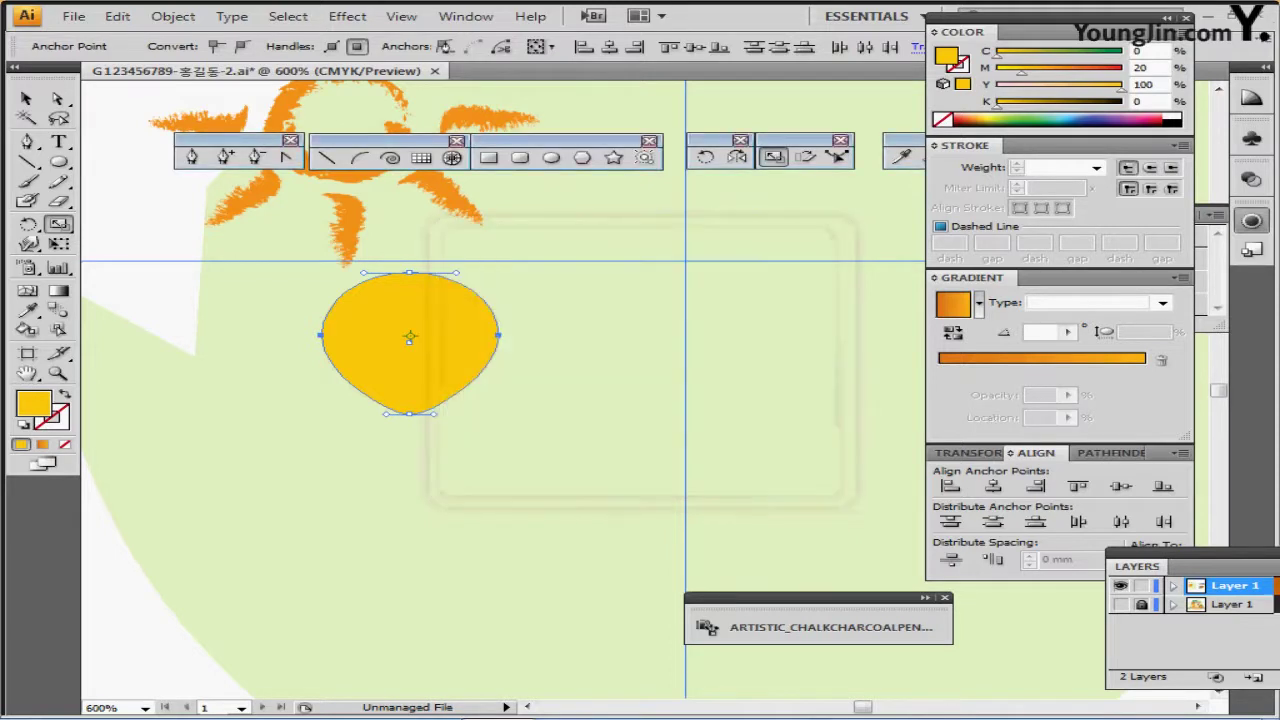
{"action": "key", "text": "ctrl+shift+a"}
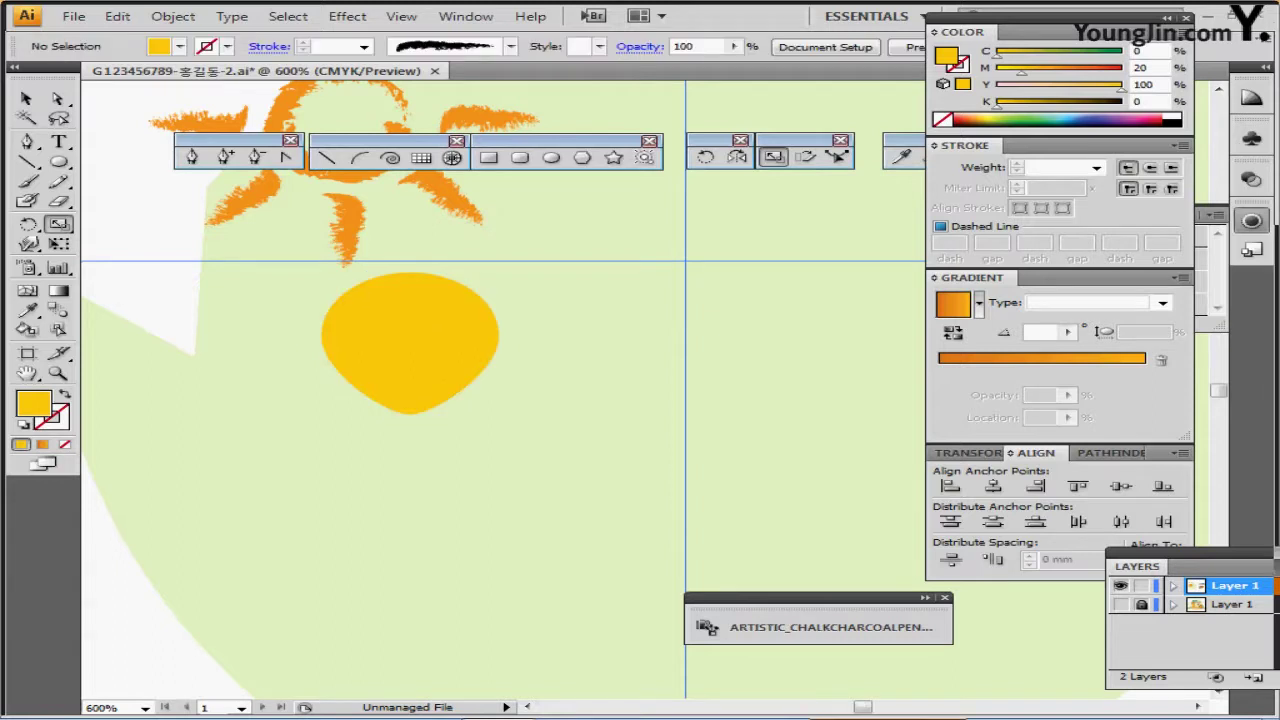
- Make the red-orange swatch above the artboard the current fill, leaving nothing selected
{"action": "scroll", "coordinate": [500, 390], "scroll_direction": "down", "scroll_amount": 1}
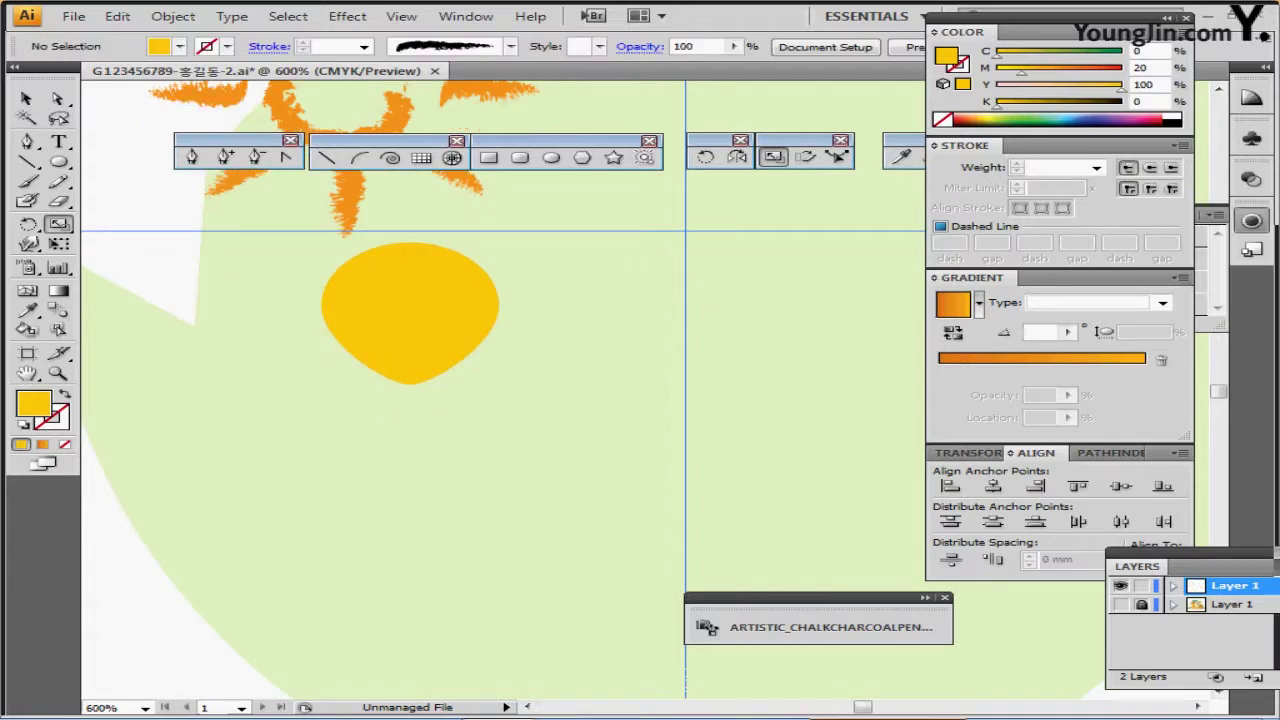
{"action": "left_click_drag", "start_coordinate": [482, 266], "coordinate": [334, 442]}
{"action": "key", "text": "ctrl+minus"}
{"action": "key", "text": "ctrl+minus"}
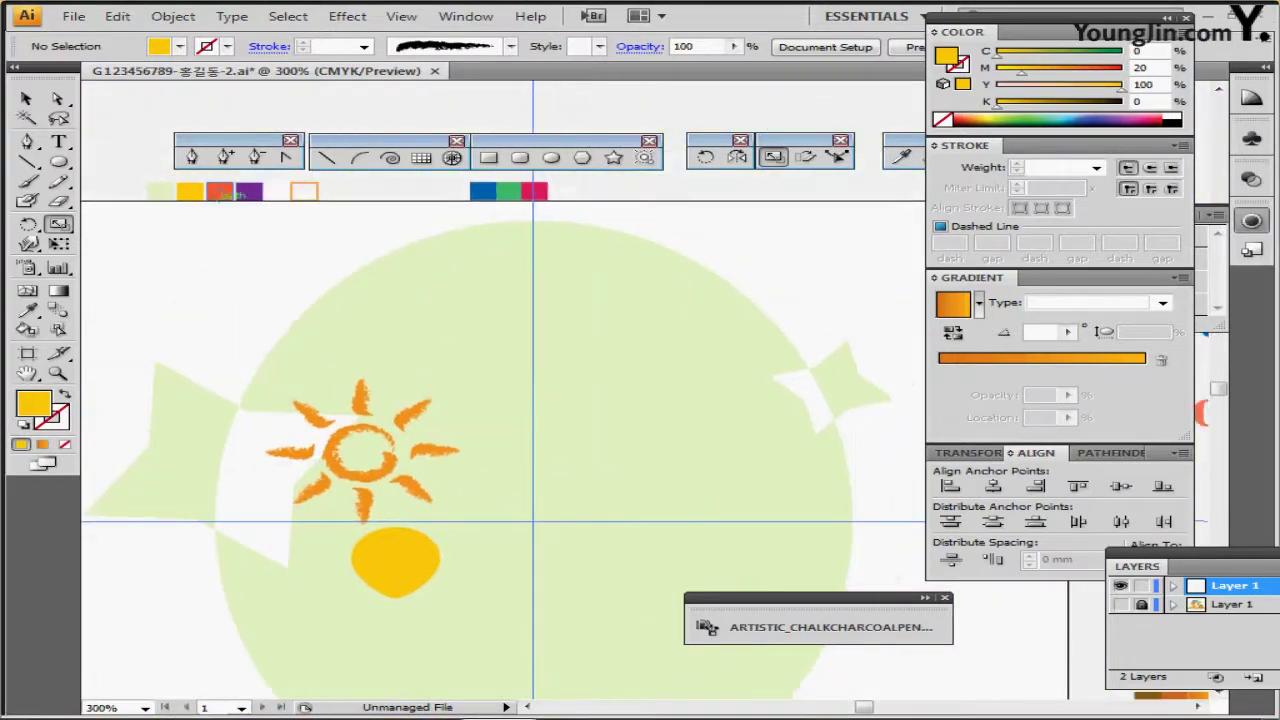
{"action": "left_click", "coordinate": [220, 191], "text": "ctrl"}
{"action": "key", "text": "ctrl+shift+a"}
- Draw a narrow upright red-orange ellipse in the lower middle of the yellow petal
{"action": "scroll", "coordinate": [395, 401], "scroll_direction": "down", "scroll_amount": 3}
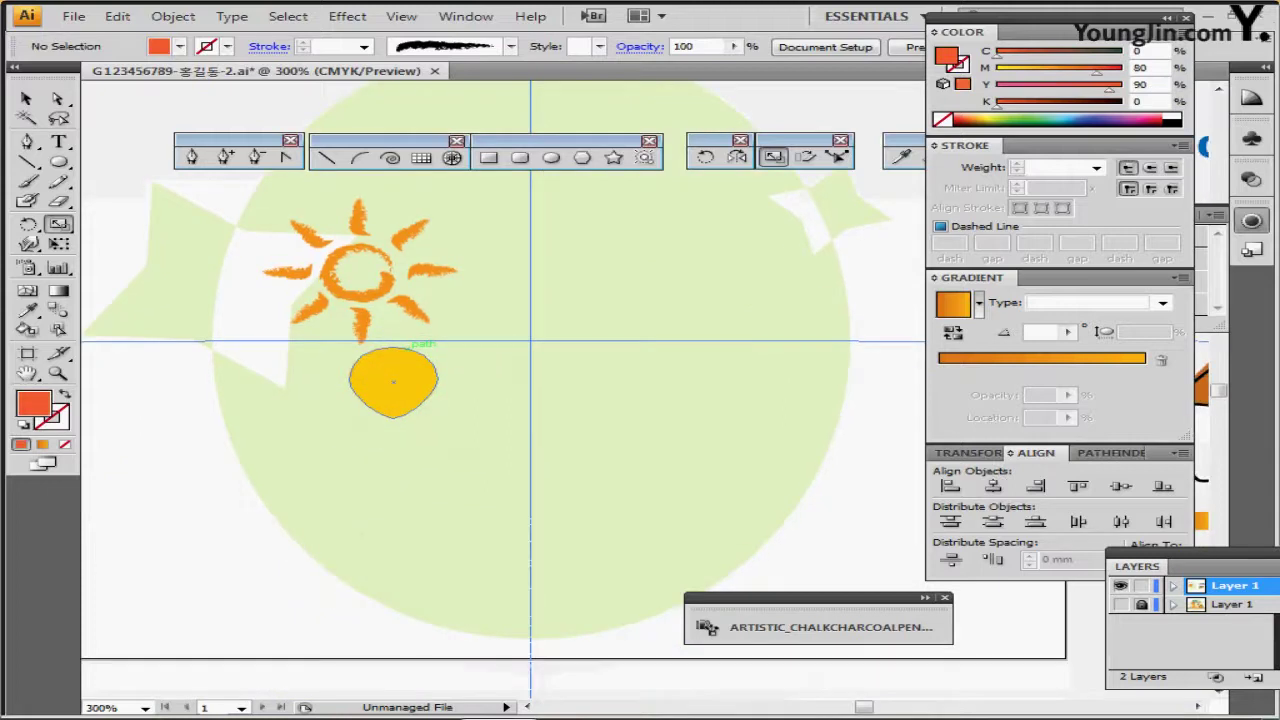
{"action": "scroll", "coordinate": [395, 401], "scroll_direction": "up", "scroll_amount": 2}
{"action": "left_click_drag", "start_coordinate": [830, 390], "coordinate": [275, 380]}
{"action": "left_click", "coordinate": [551, 158]}
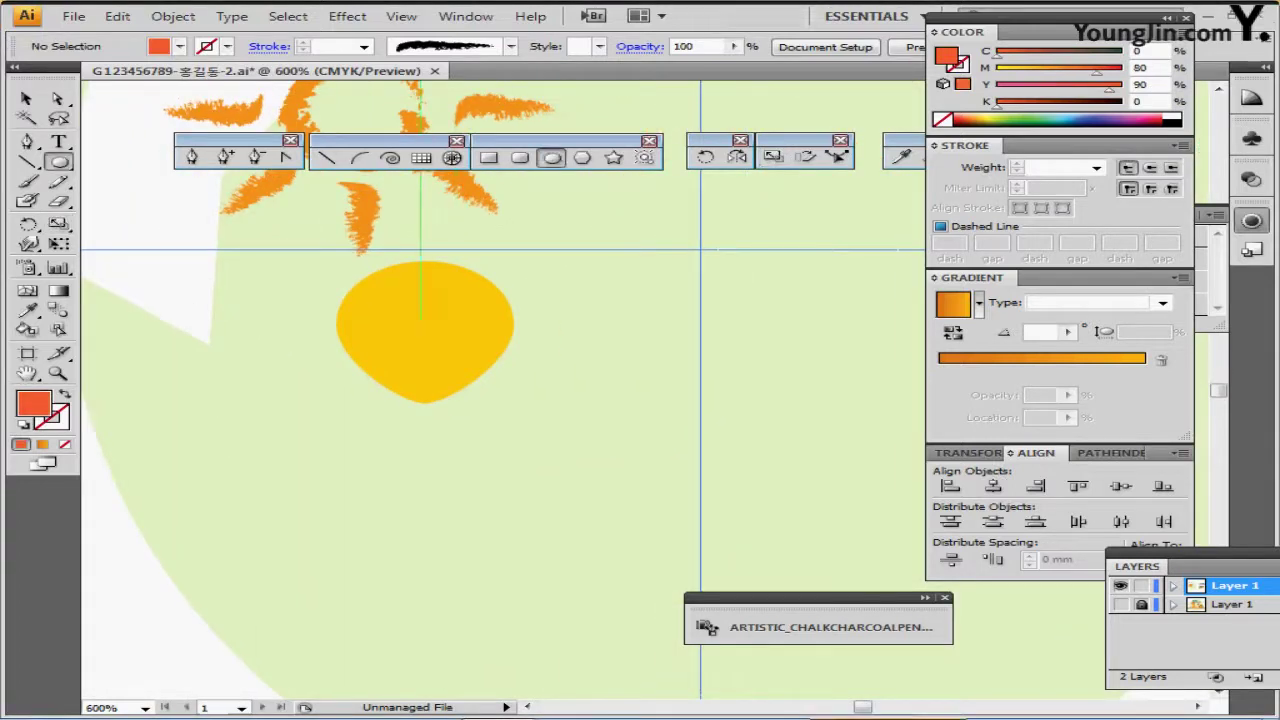
{"action": "left_click_drag", "start_coordinate": [425, 335], "coordinate": [437, 362]}
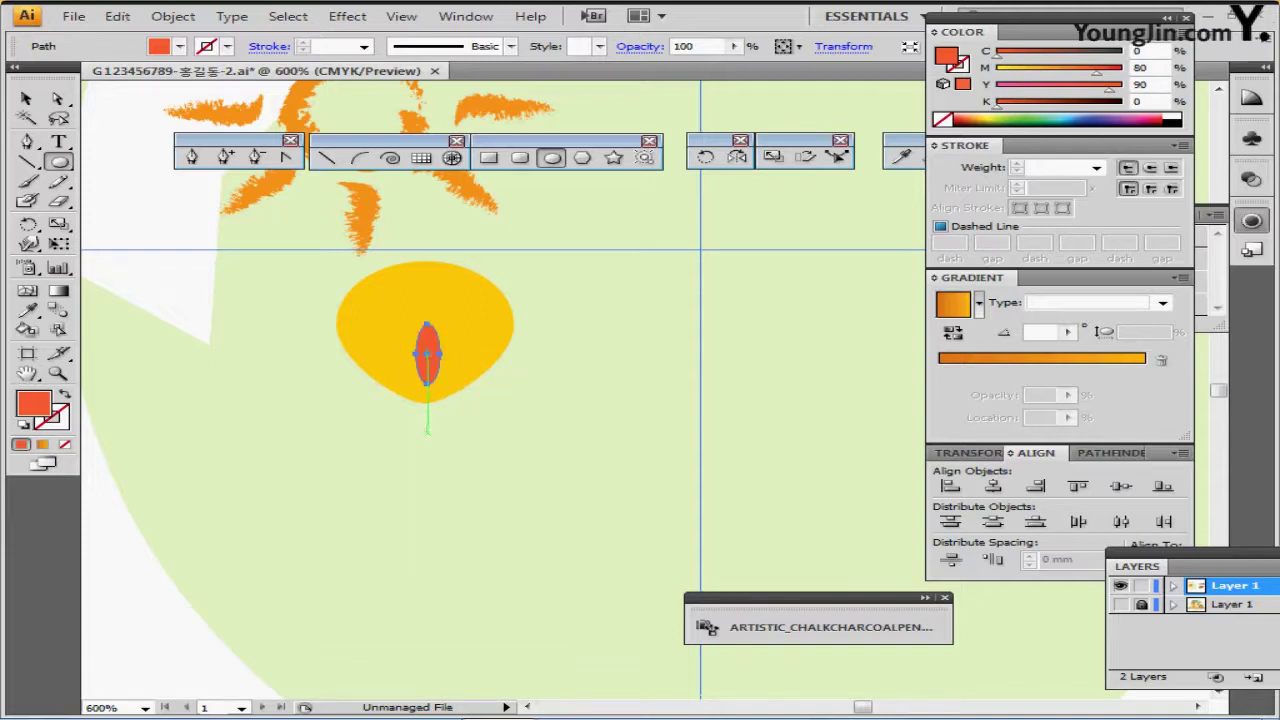
- Draw a red-orange circle about 4.9 mm wide below the petal, and a thin rectangle linking it to the narrow ellipse
{"action": "left_click_drag", "start_coordinate": [427, 433], "coordinate": [463, 466]}
{"action": "left_click_drag", "start_coordinate": [474, 467], "coordinate": [480, 472]}
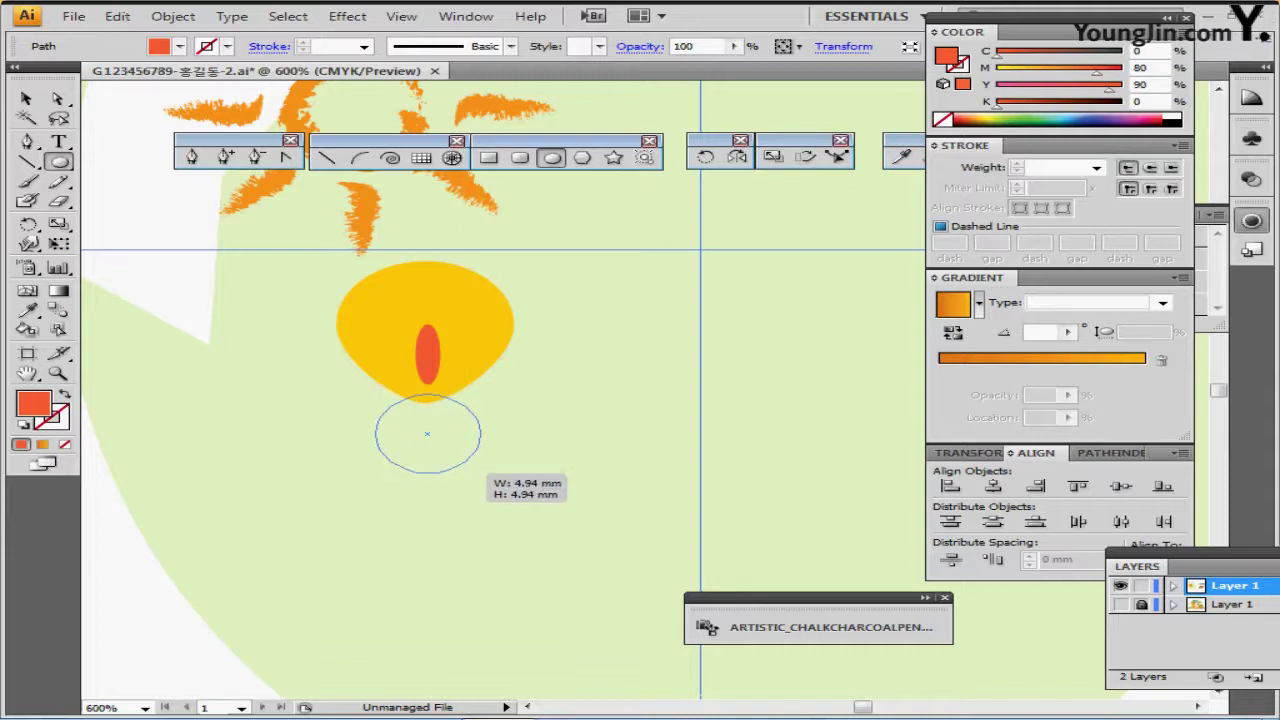
{"action": "left_click_drag", "start_coordinate": [480, 472], "coordinate": [480, 472]}
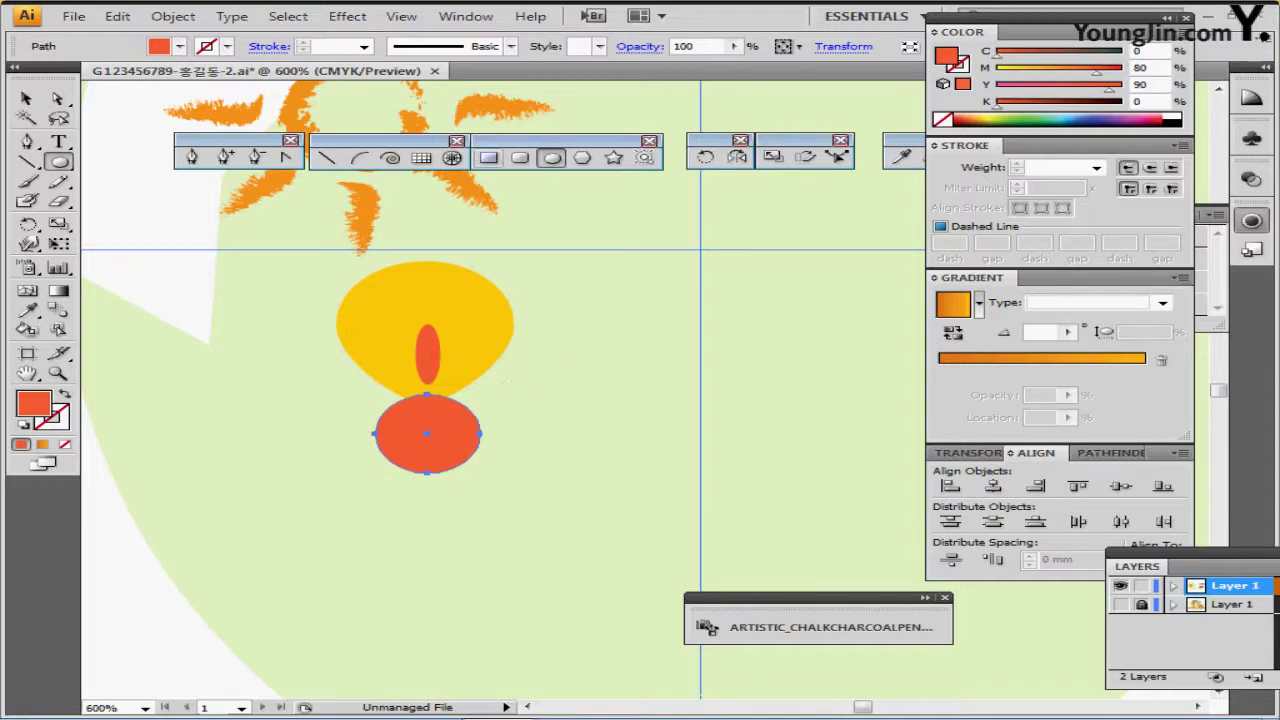
{"action": "left_click", "coordinate": [488, 157]}
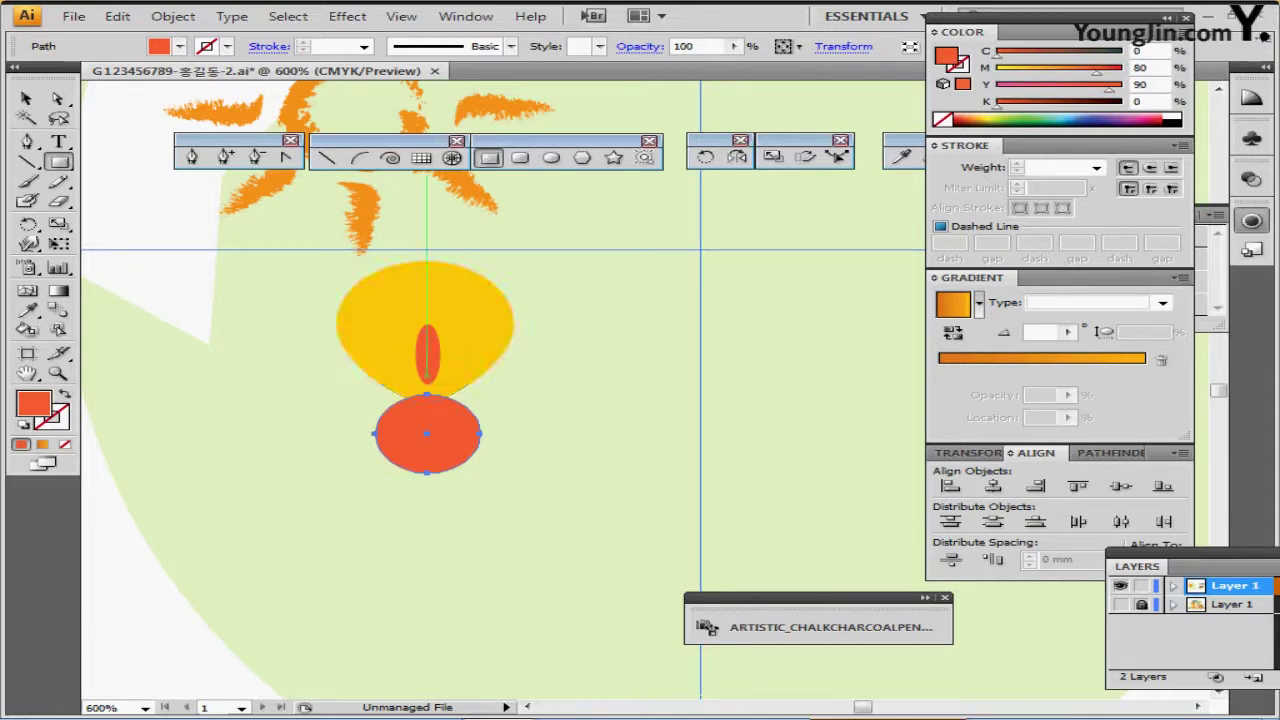
{"action": "left_click_drag", "start_coordinate": [427, 378], "coordinate": [433, 410]}
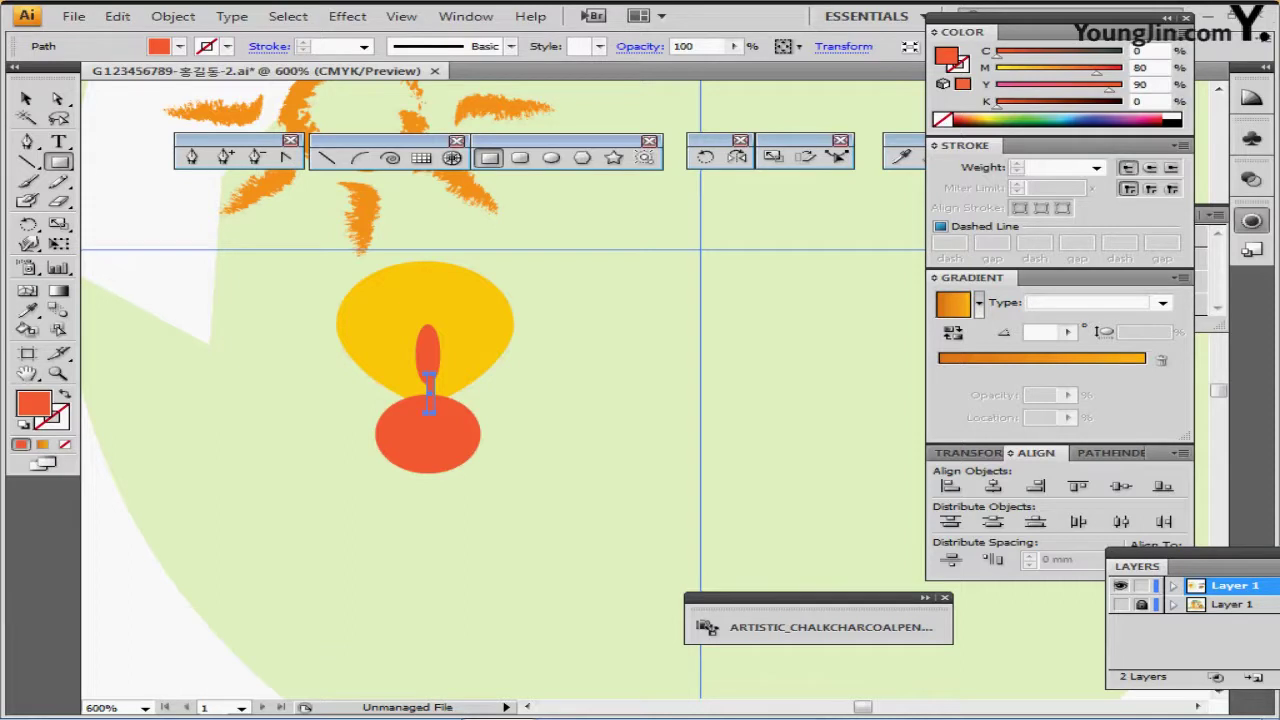
- Align the petal, ellipse, rectangle and circle on their horizontal centers, and clear the selection
{"action": "left_click", "coordinate": [27, 98]}
{"action": "left_click_drag", "start_coordinate": [287, 301], "coordinate": [492, 466]}
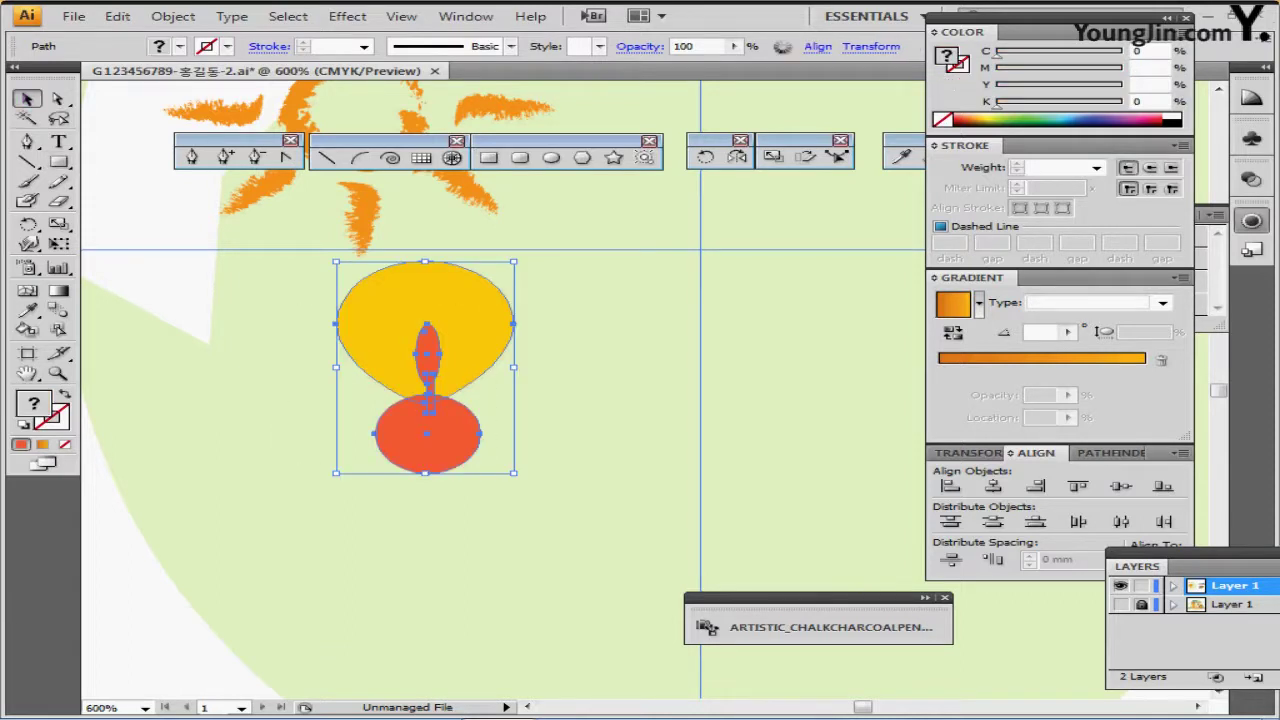
{"action": "left_click", "coordinate": [993, 486]}
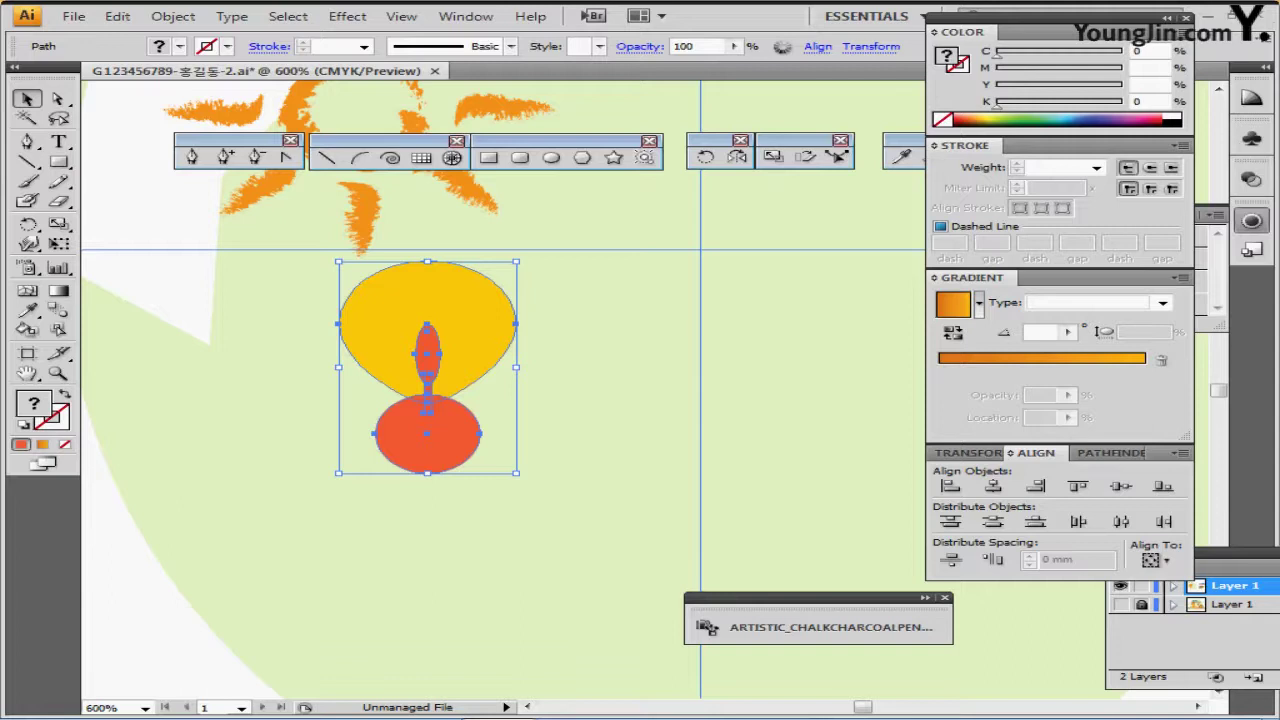
{"action": "key", "text": "ctrl+shift+a"}
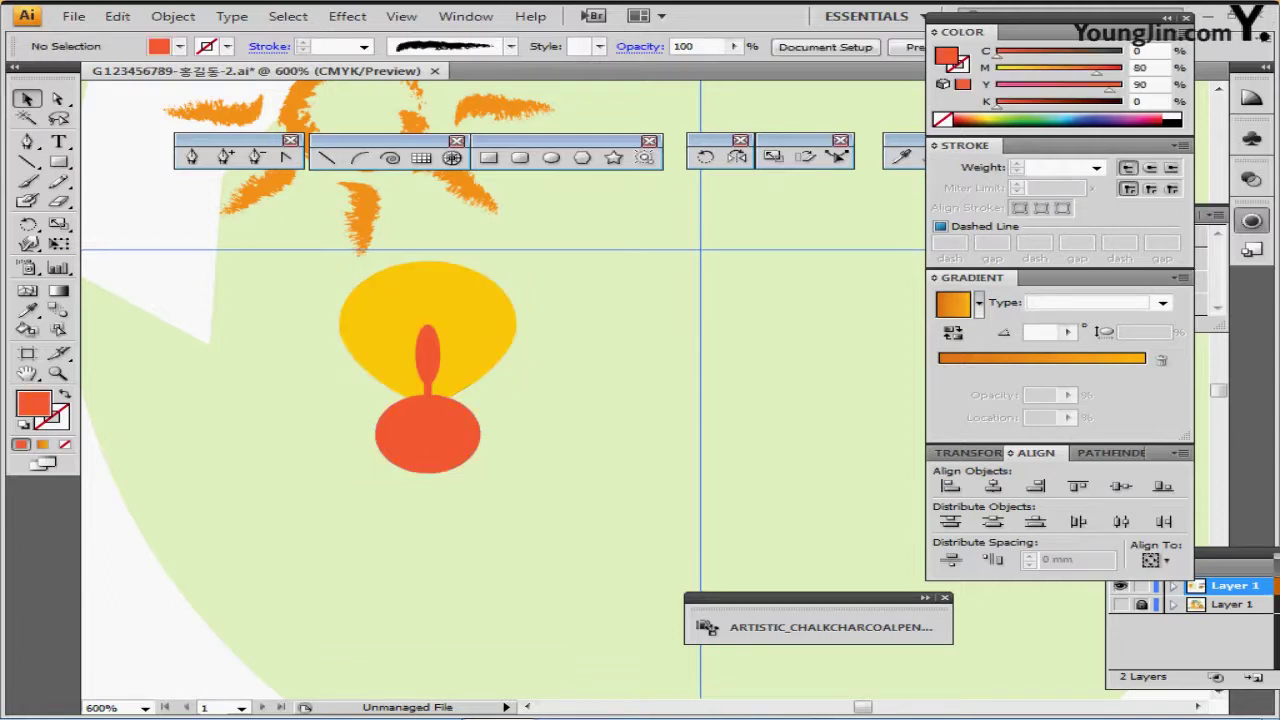
- Rotate a copy of the petal with its ellipse and rectangle by -90° around the circle's center, and repeat it twice for four petals
{"action": "left_click_drag", "start_coordinate": [295, 298], "coordinate": [522, 389]}
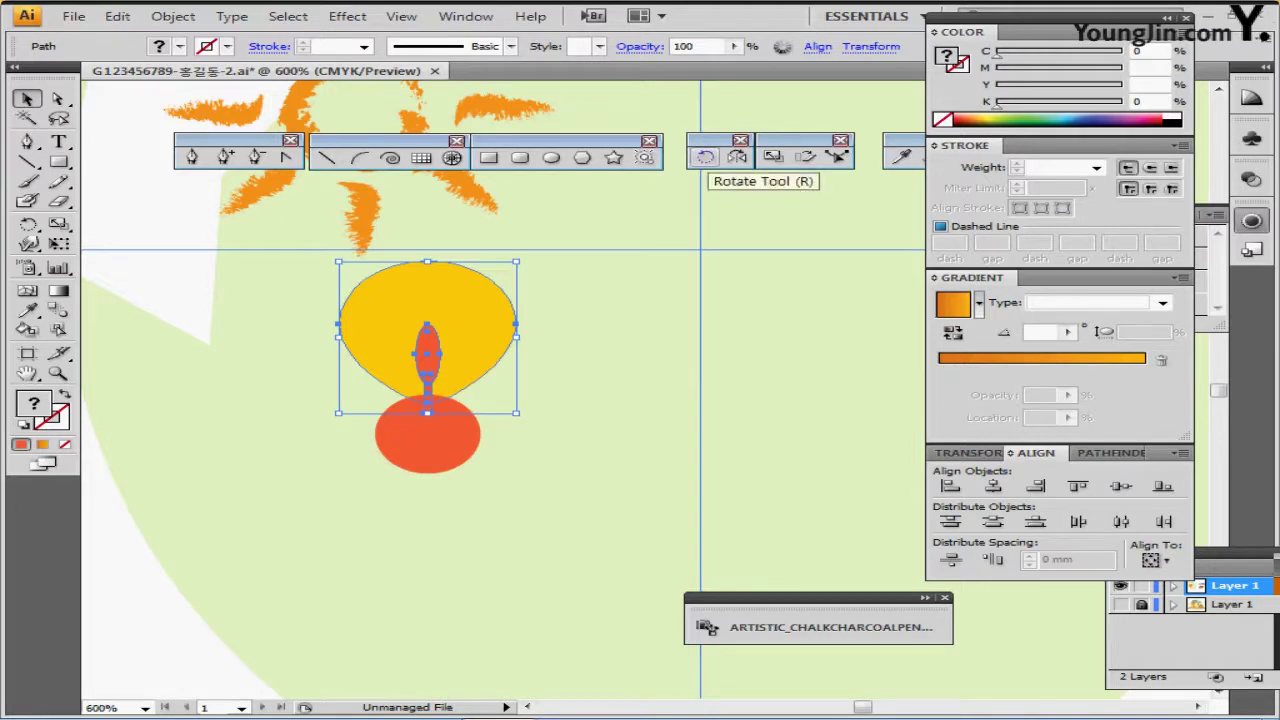
{"action": "left_click", "coordinate": [705, 157]}
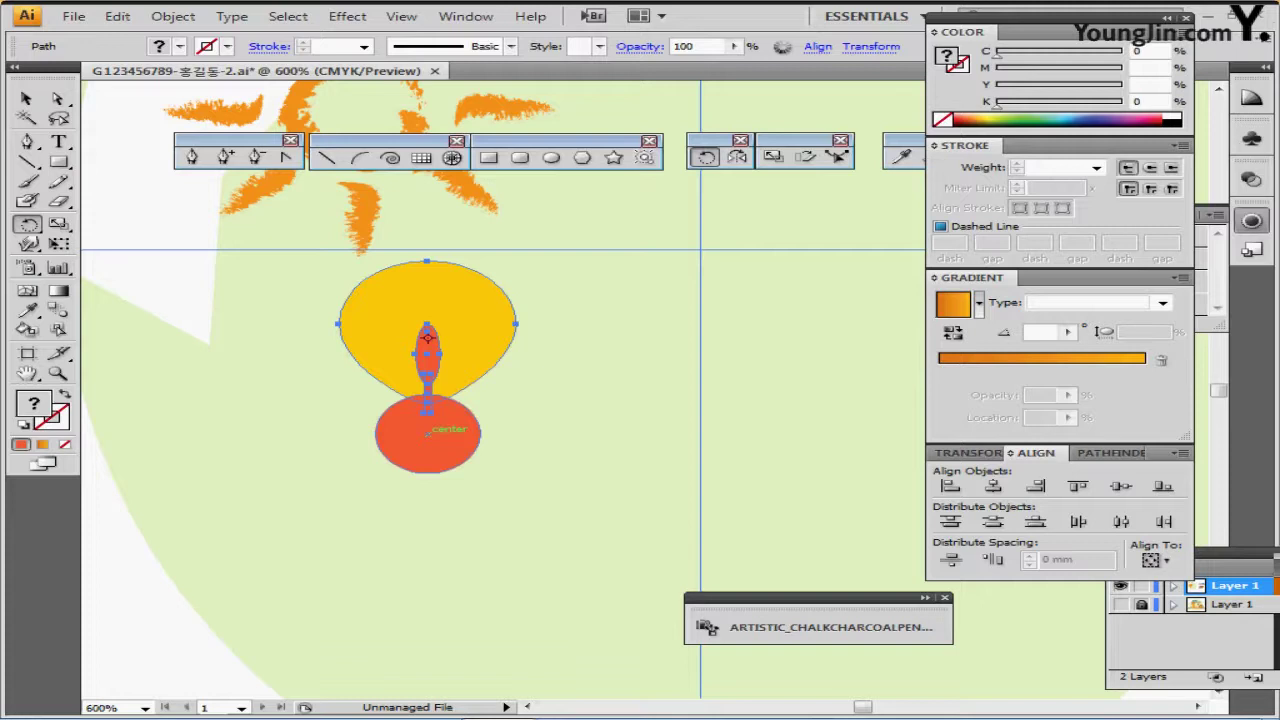
{"action": "left_click", "coordinate": [427, 432]}
{"action": "left_click_drag", "start_coordinate": [515, 322], "coordinate": [661, 499]}
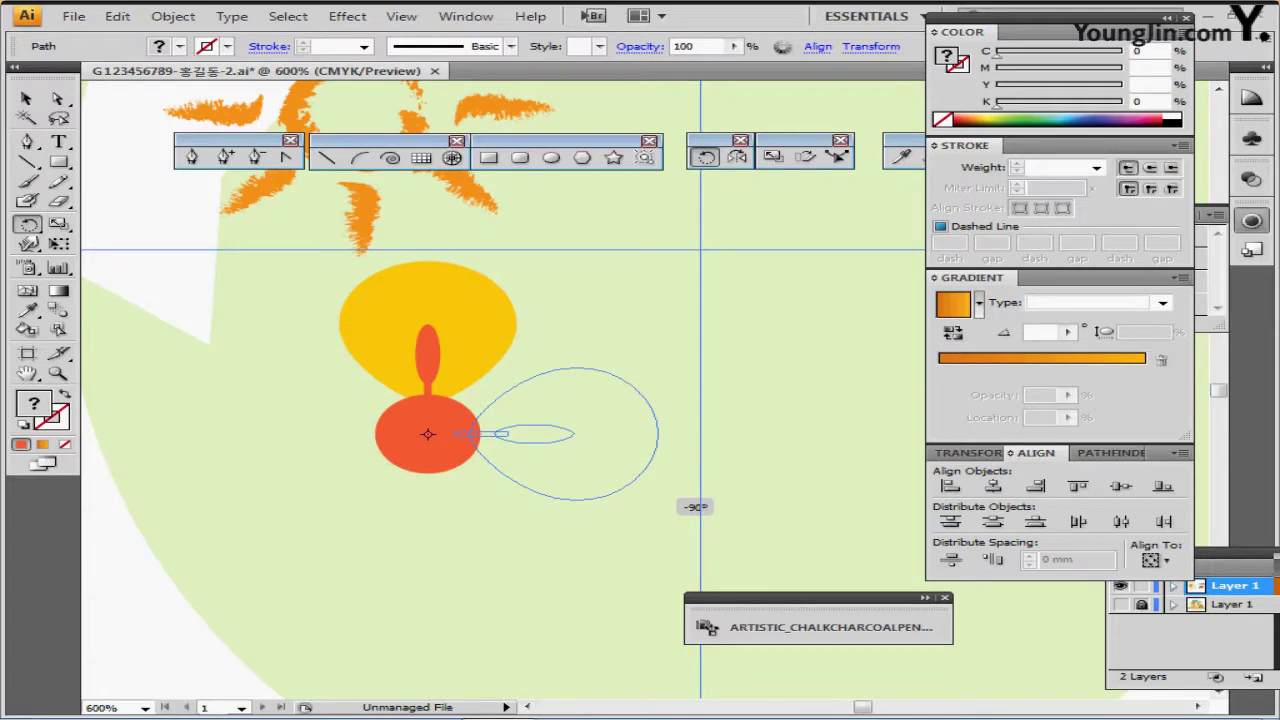
{"action": "left_click_drag", "start_coordinate": [661, 499], "coordinate": [660, 500]}
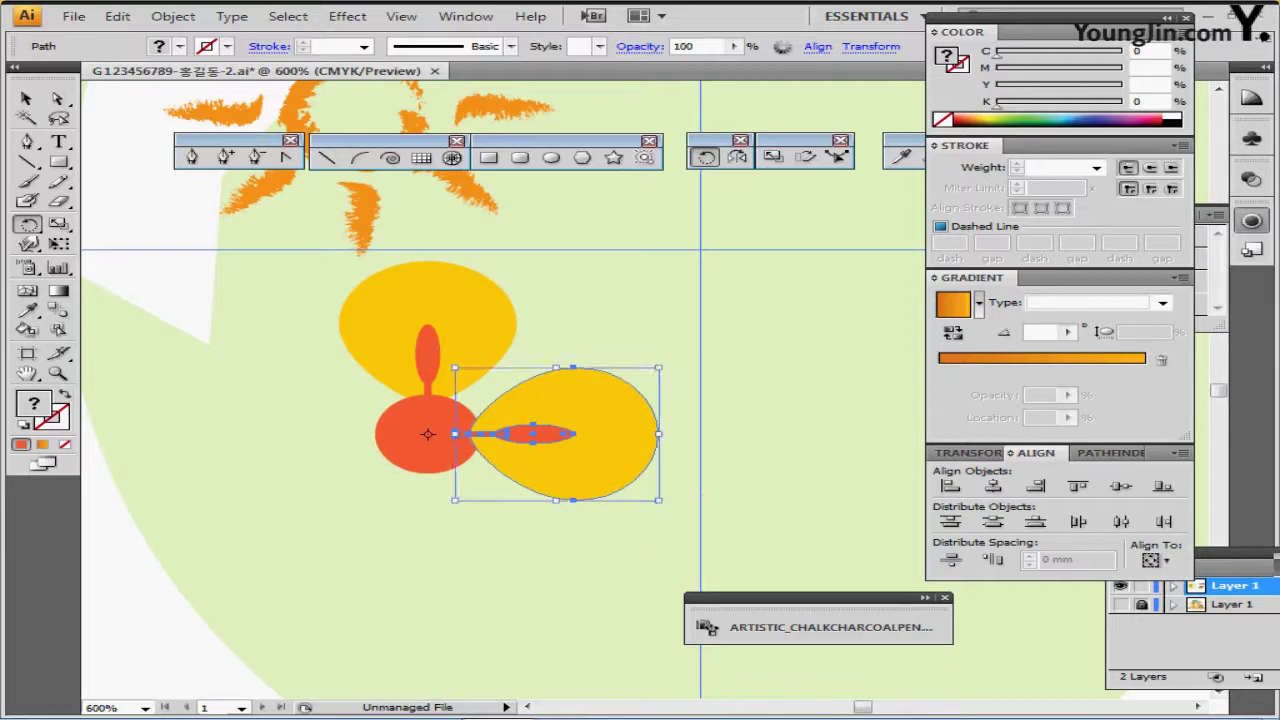
{"action": "key", "text": "ctrl+d"}
{"action": "key", "text": "ctrl+d"}
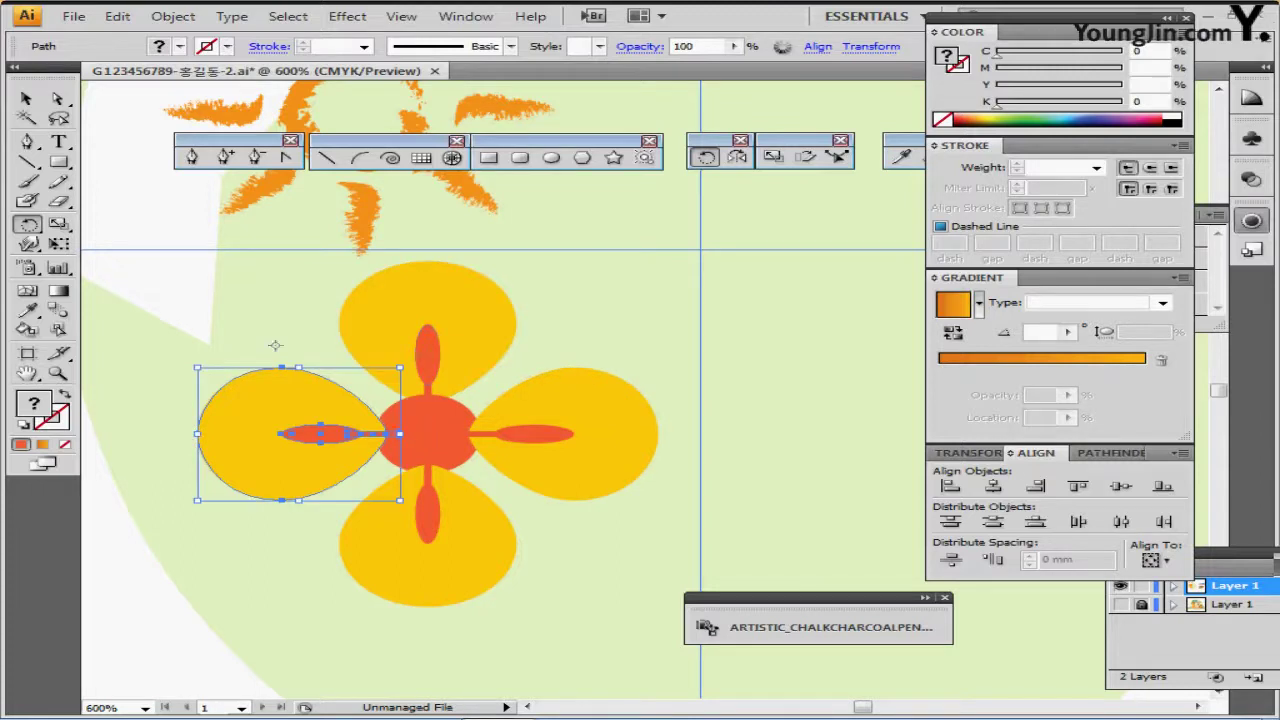
- Bring the red-orange center circle and its ellipses and rectangles in front of the yellow petals and unite them into one shape
{"action": "left_click", "coordinate": [300, 434]}
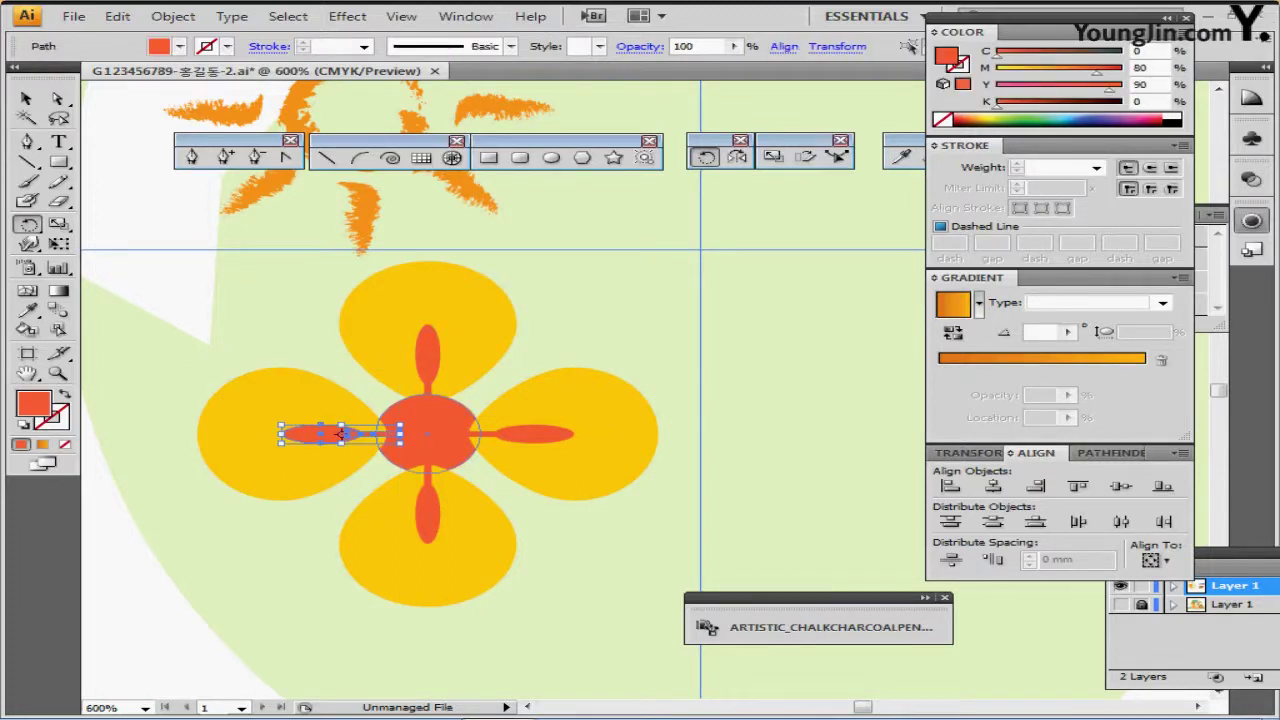
{"action": "left_click", "coordinate": [415, 425], "text": "shift"}
{"action": "left_click", "coordinate": [427, 360], "text": "shift"}
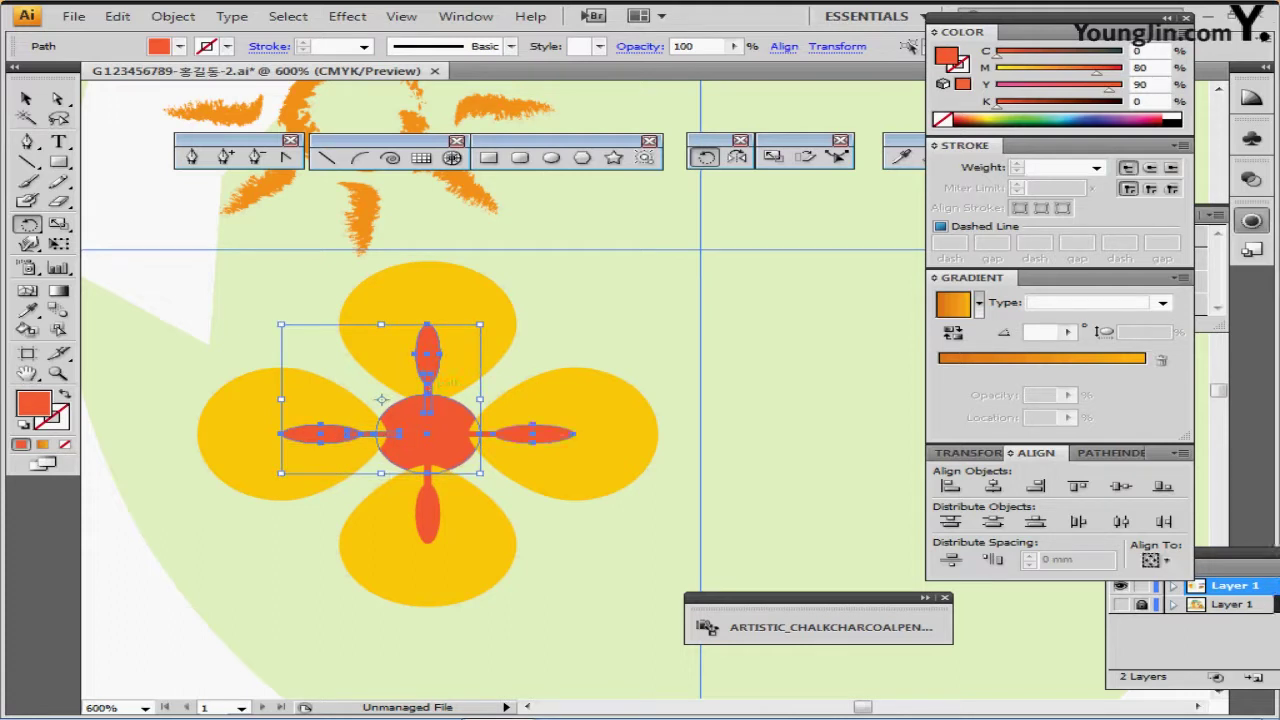
{"action": "left_click", "coordinate": [535, 434], "text": "shift"}
{"action": "left_click", "coordinate": [427, 510], "text": "shift"}
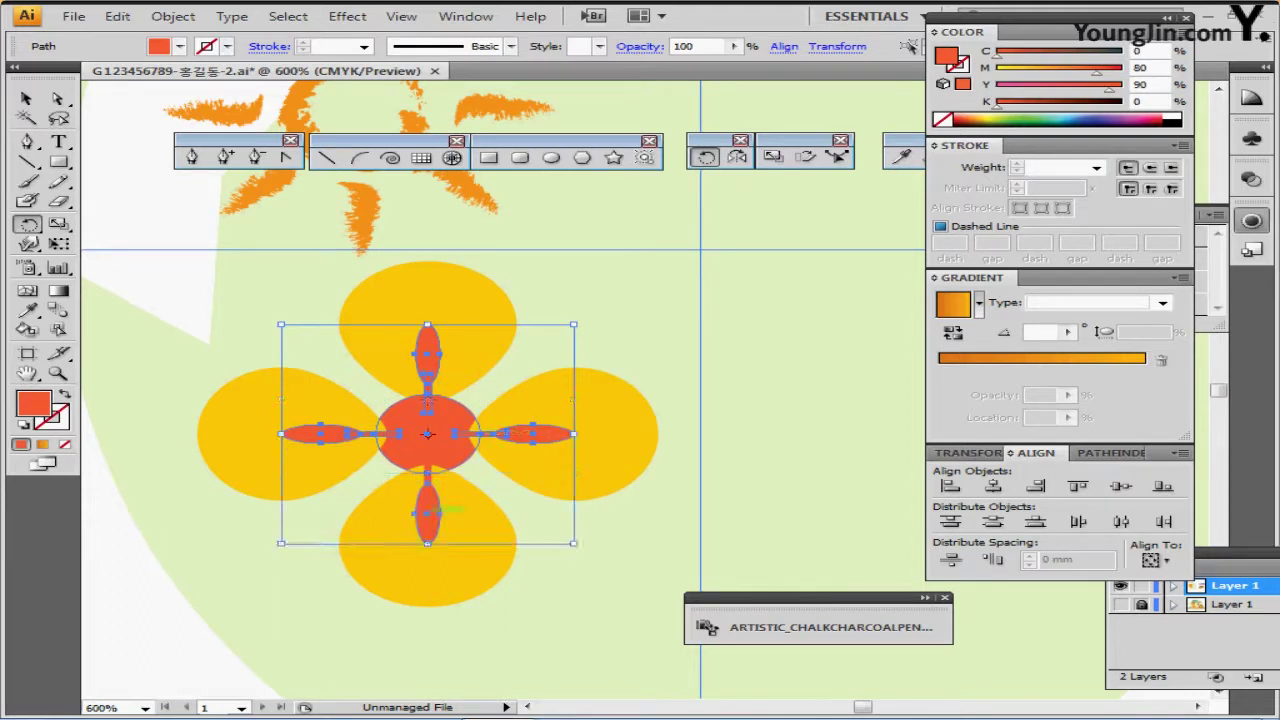
{"action": "key", "text": "ctrl+shift+]"}
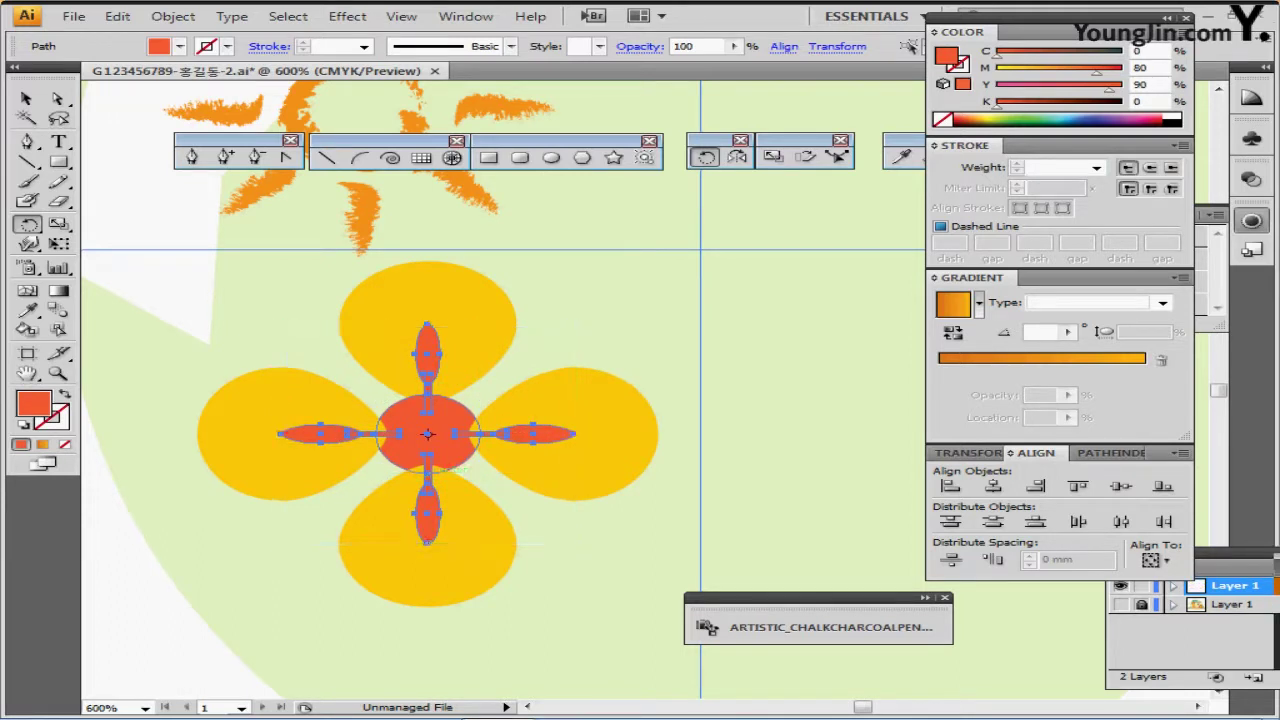
{"action": "key", "text": "ctrl+shift+F9"}
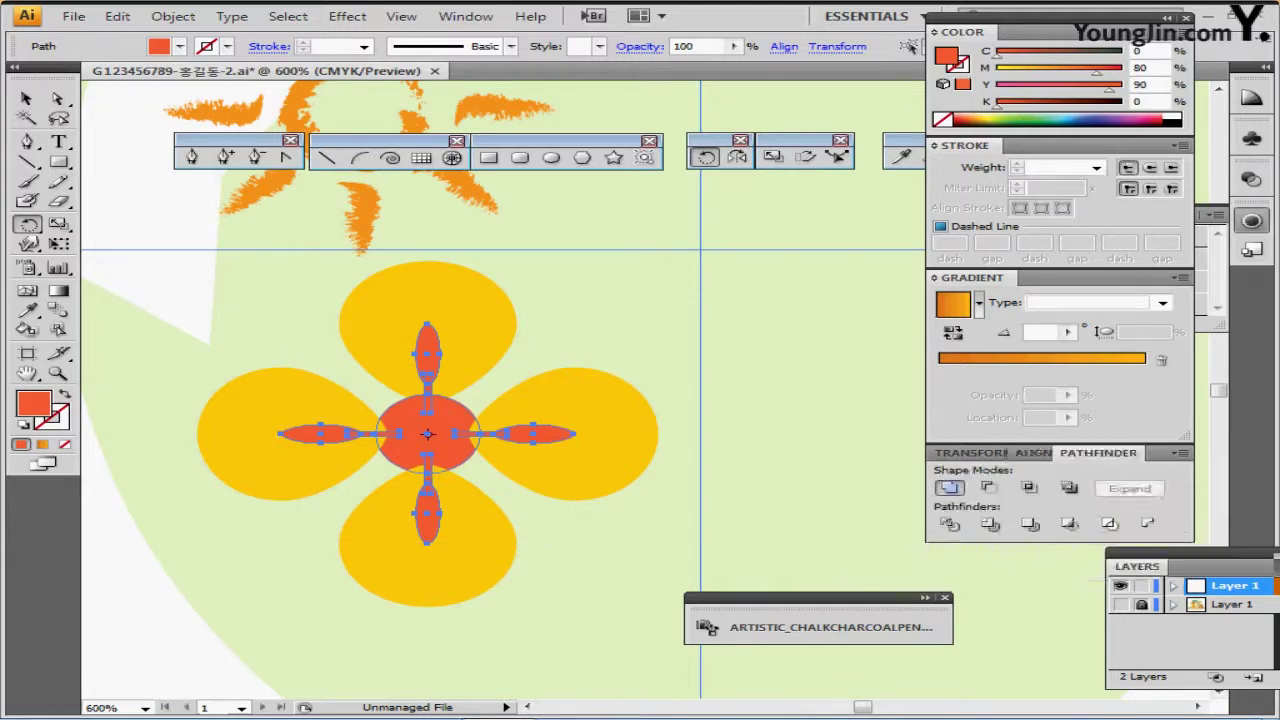
{"action": "left_click", "coordinate": [949, 487]}
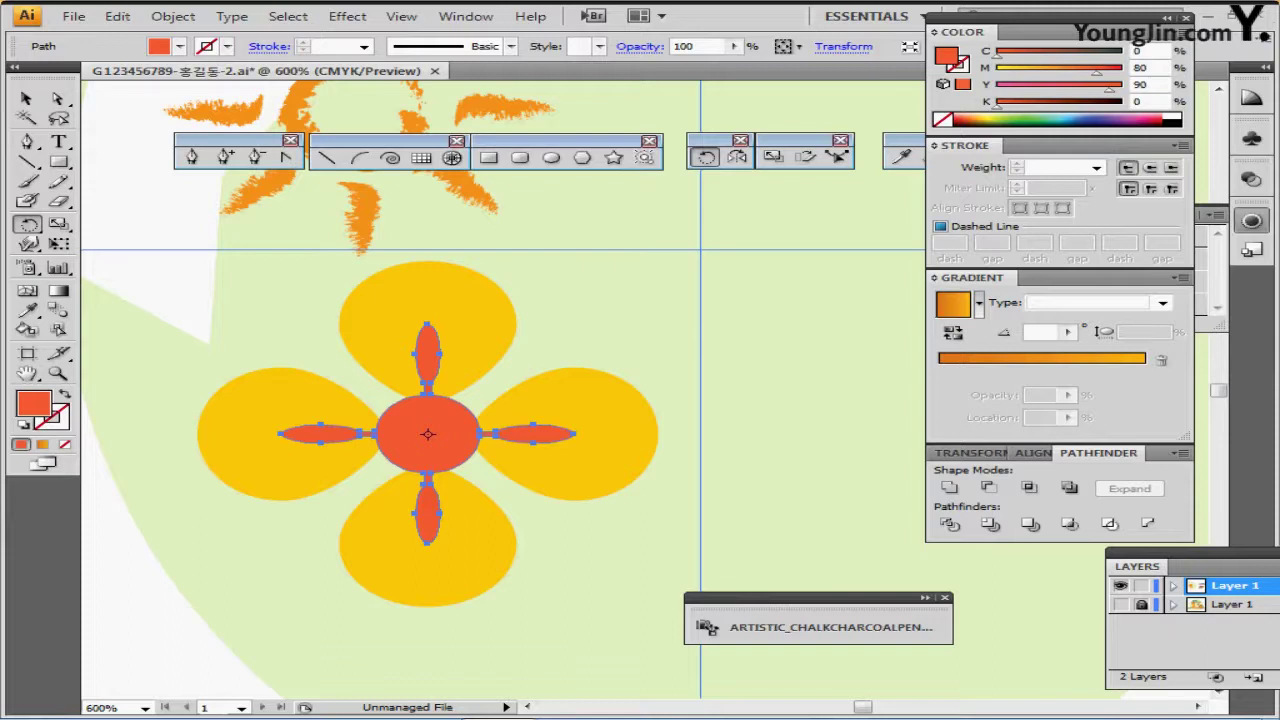
- Move the topmost anchor point of the upper yellow petal up 1 mm, to Y -39.963 mm
{"action": "scroll", "coordinate": [449, 569], "scroll_direction": "up", "scroll_amount": 2}
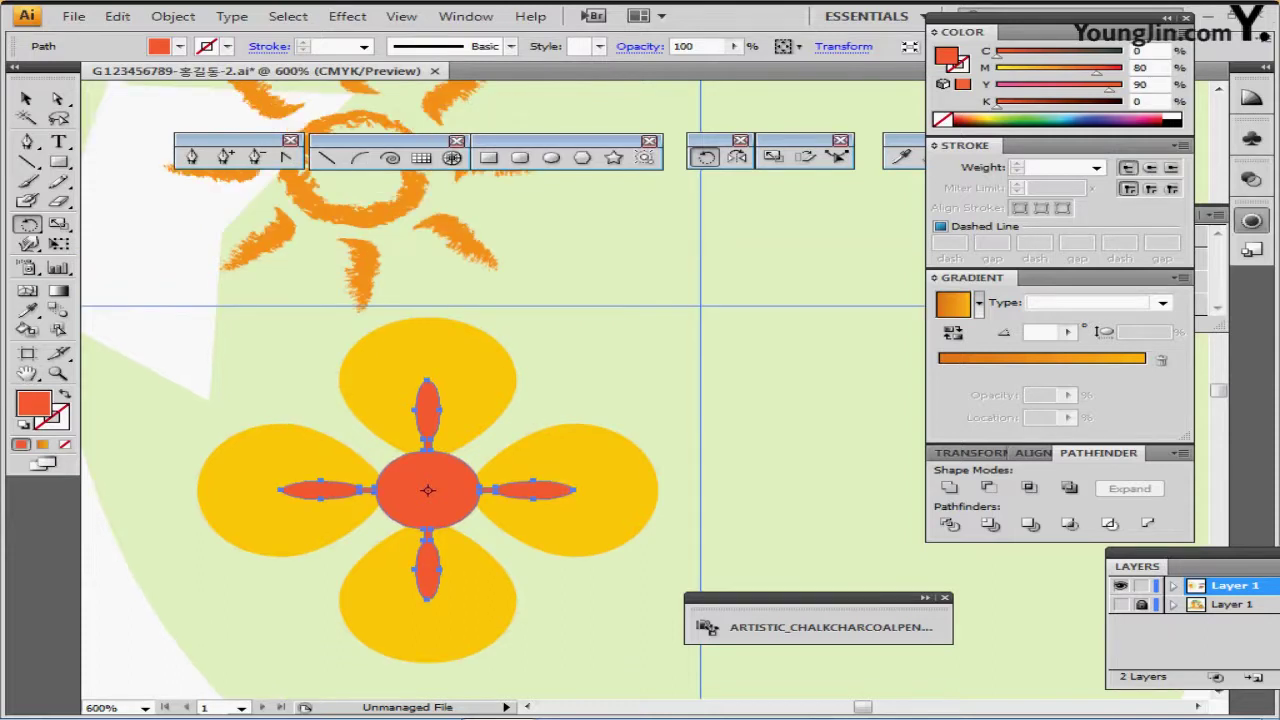
{"action": "key", "text": "a"}
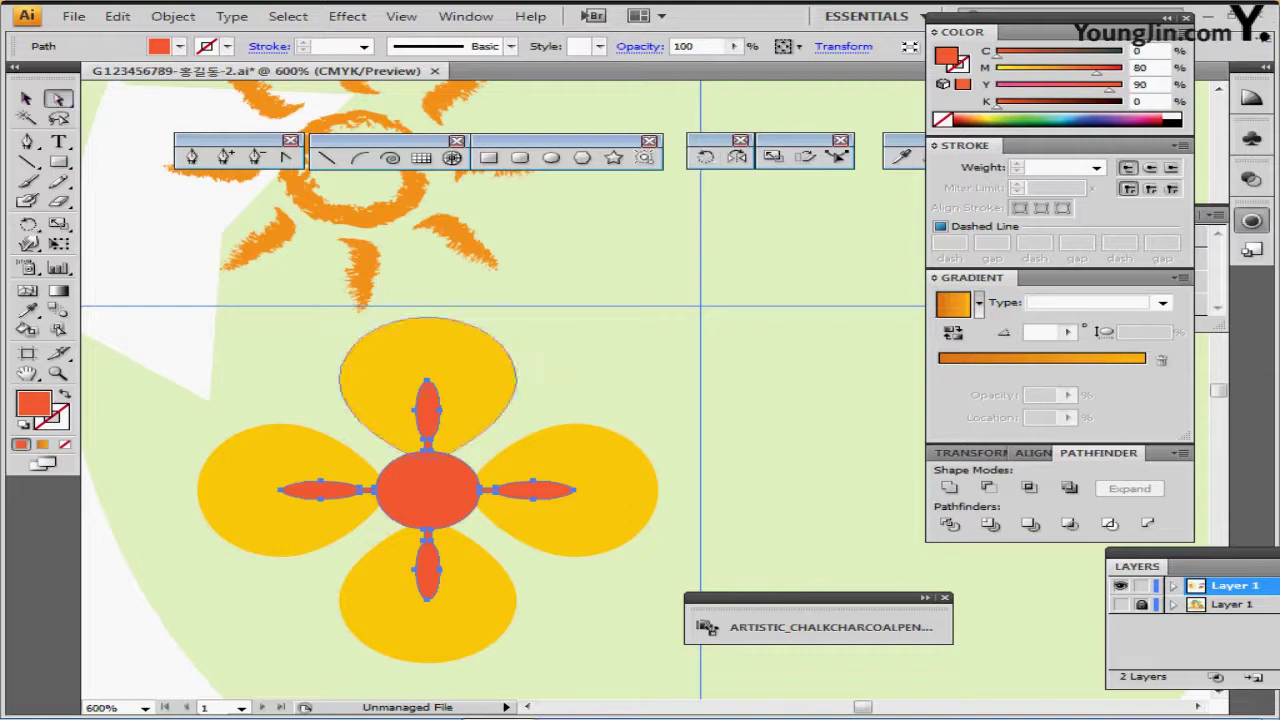
{"action": "left_click_drag", "start_coordinate": [410, 292], "coordinate": [467, 340]}
{"action": "left_click", "coordinate": [428, 318]}
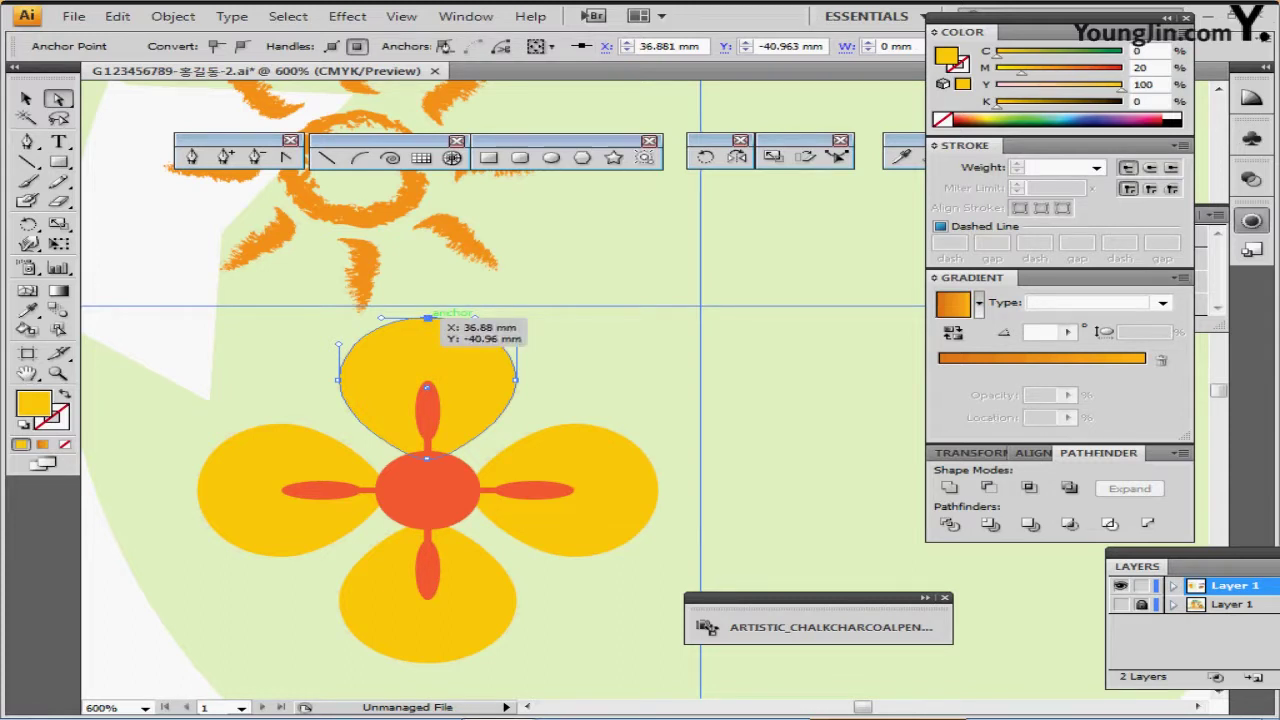
{"action": "key", "text": "Up"}
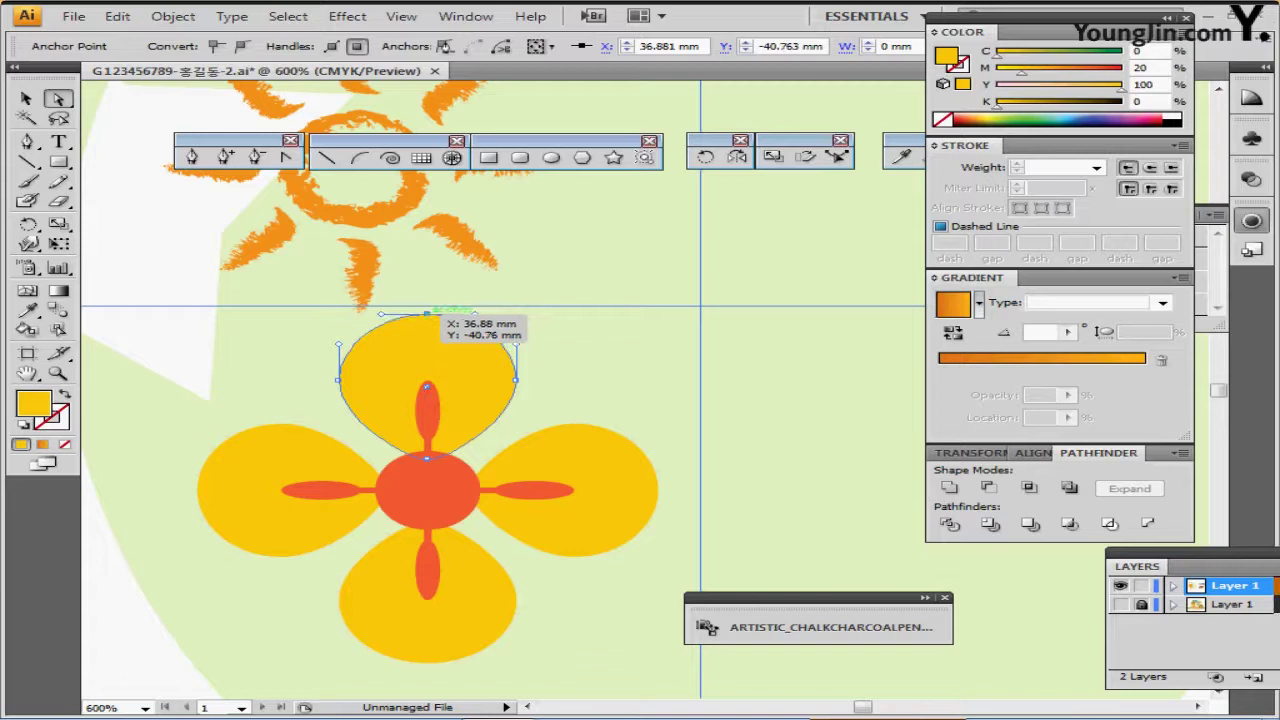
{"action": "key", "text": "Up"}
{"action": "key", "text": "Up"}
{"action": "key", "text": "Up"}
{"action": "key", "text": "Up"}
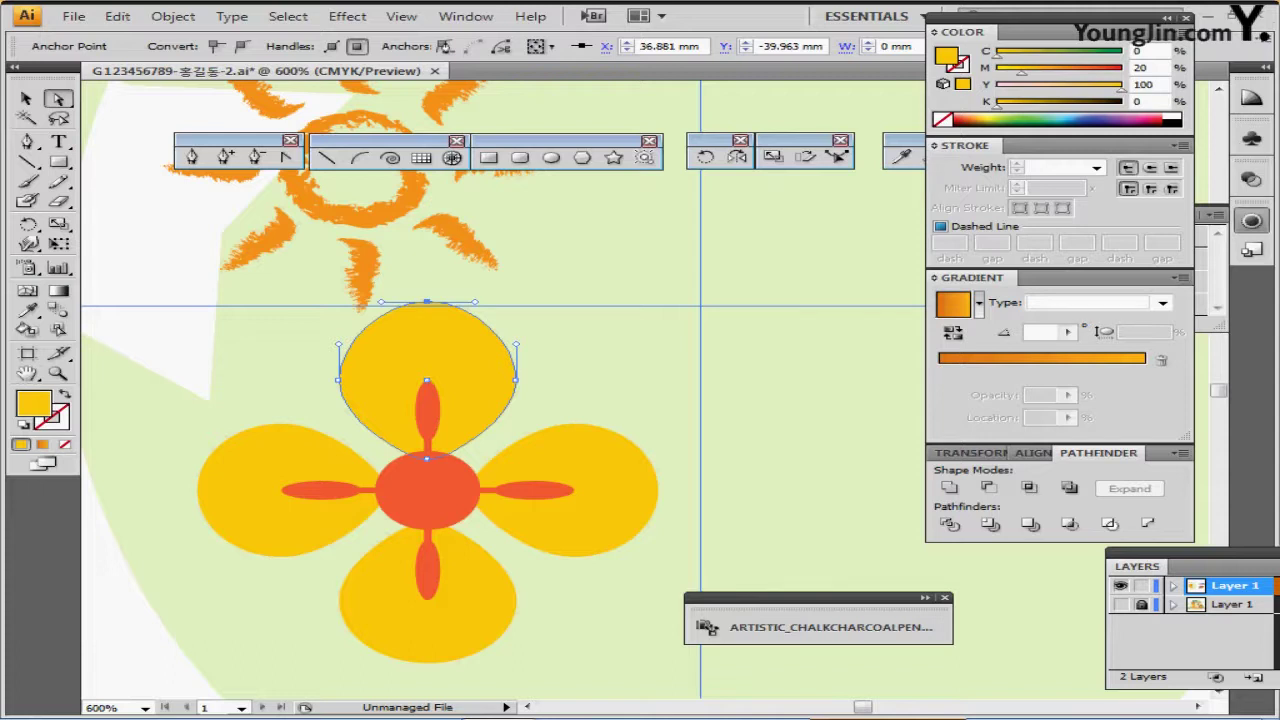
- Group the four yellow petals and the red-orange center as one flower
{"action": "key", "text": "ctrl"}
{"action": "left_click_drag", "start_coordinate": [257, 386], "coordinate": [588, 588]}
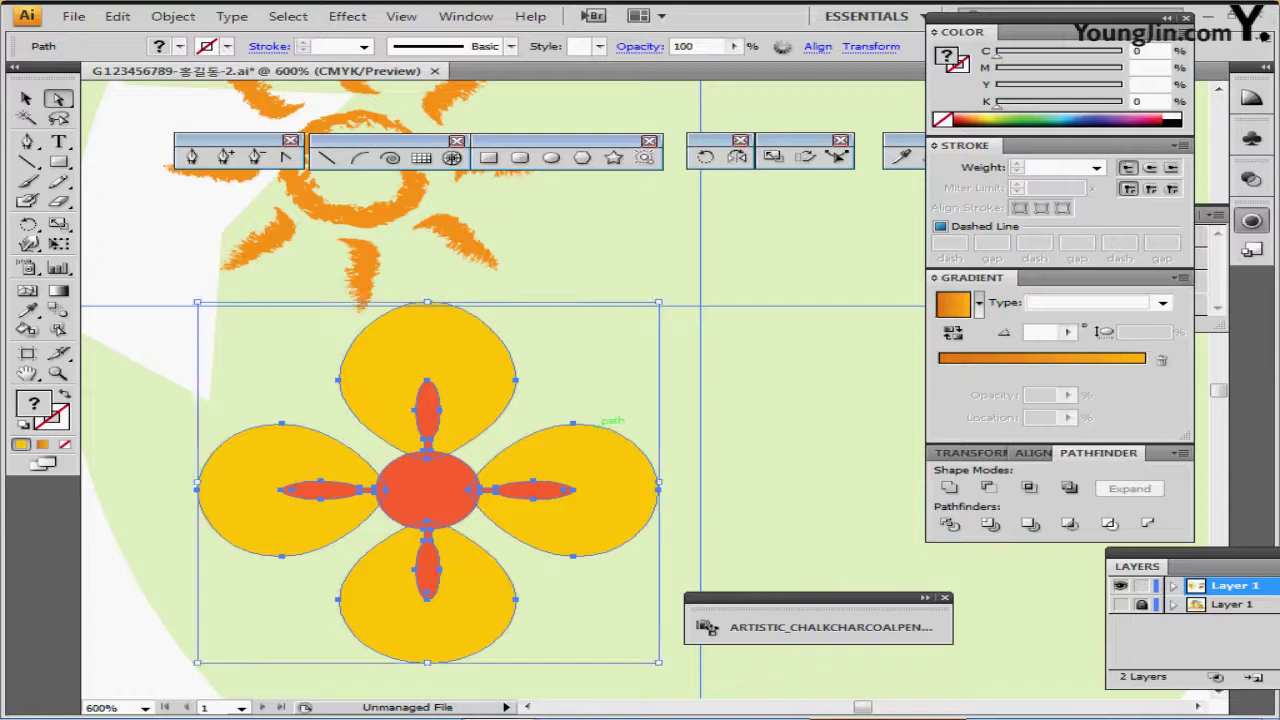
{"action": "key", "text": "ctrl+g"}
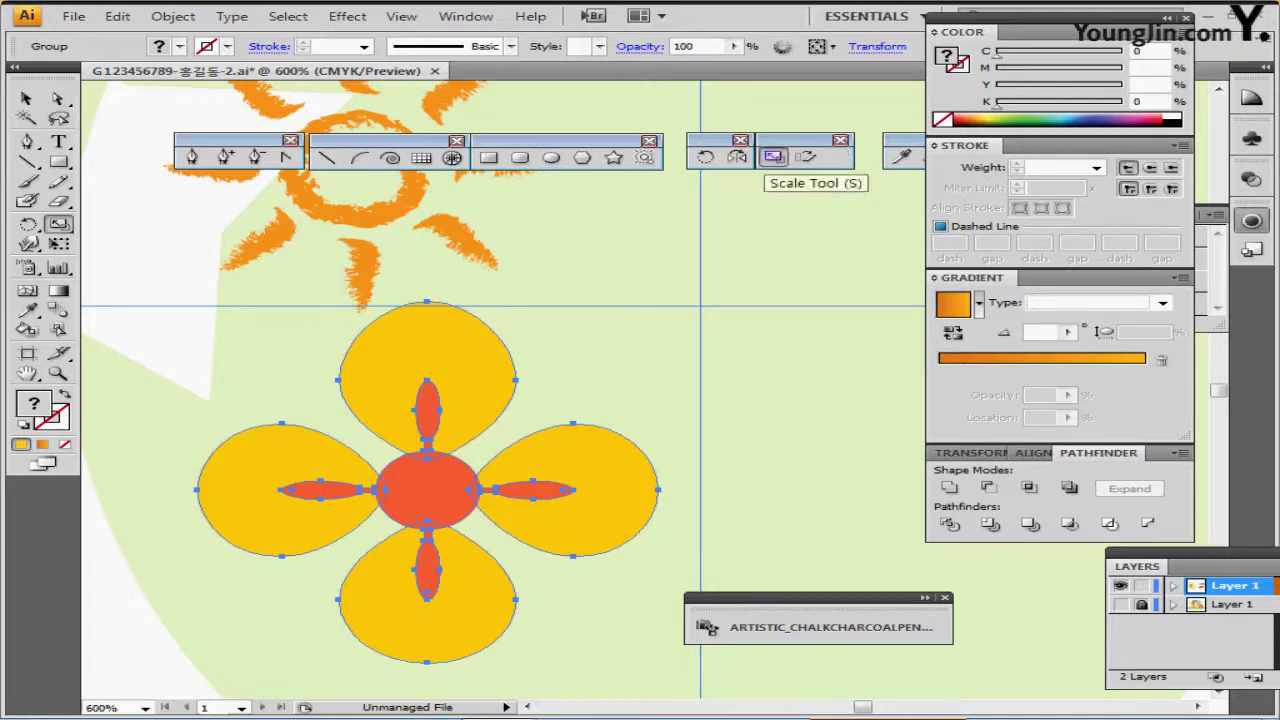
- Make a copy of the flower group scaled uniformly to 70%, and repeat the scaled copy once for a third, smaller flower
{"action": "double_click", "coordinate": [772, 157]}
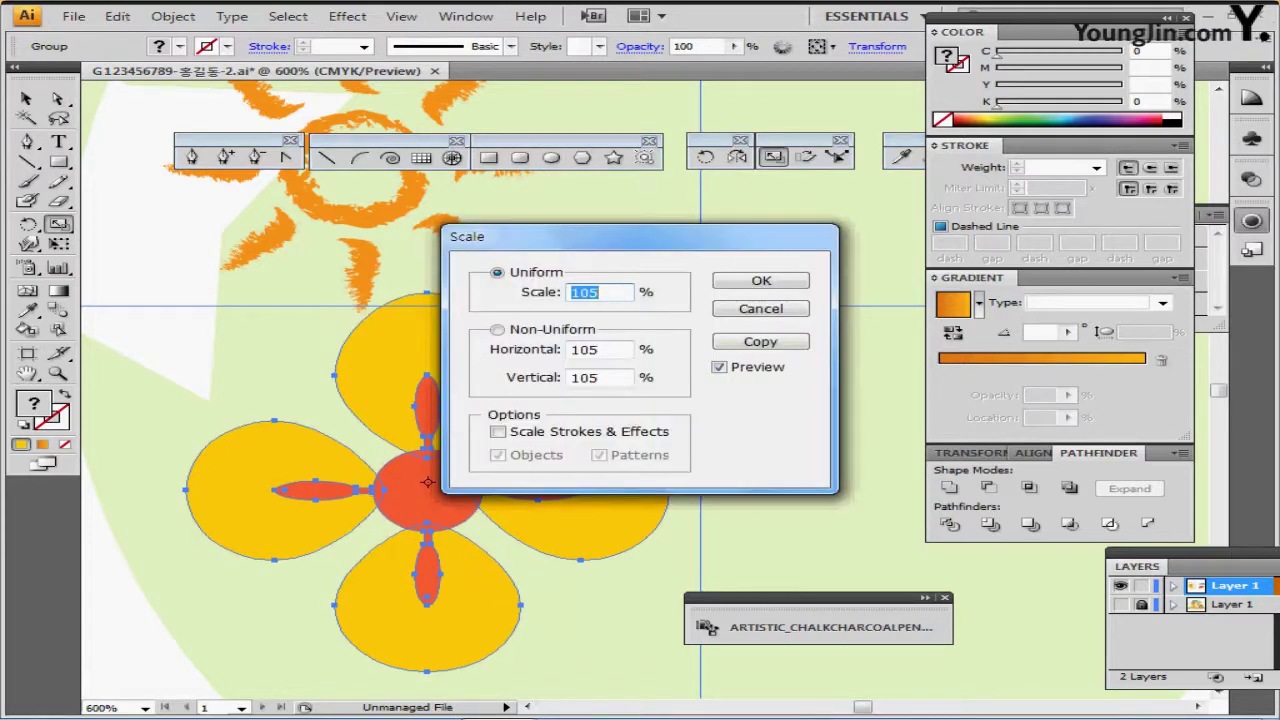
{"action": "type", "text": "70"}
{"action": "key", "text": "Tab"}
{"action": "left_click", "coordinate": [761, 342]}
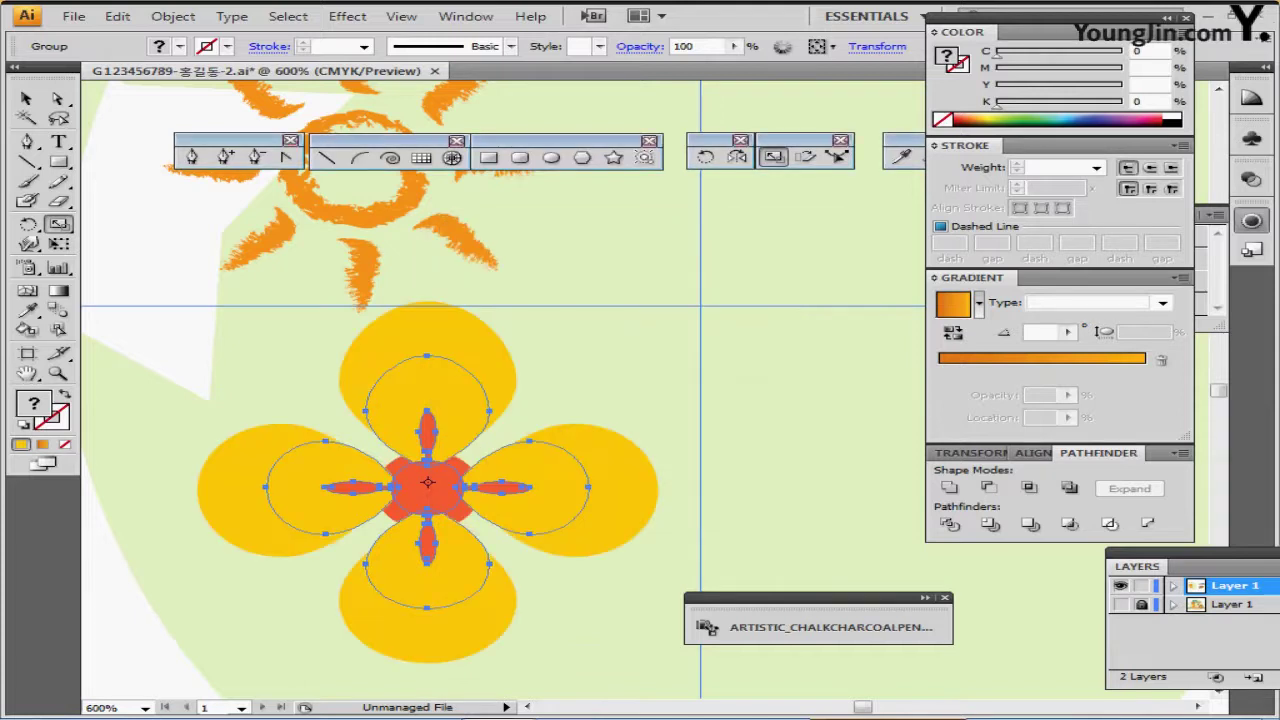
{"action": "key", "text": "ctrl+d"}
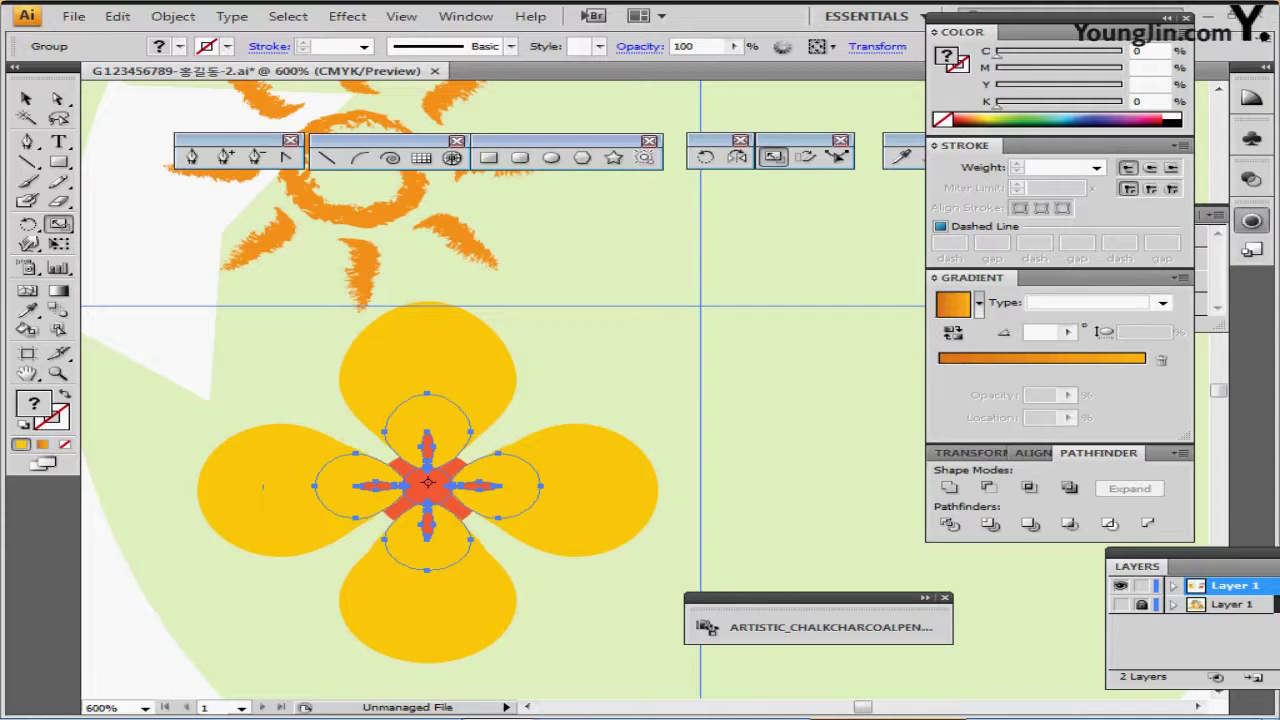
- Show the reference layer in outline view and move the smallest flower onto the small reference flower near the circle's middle
{"action": "left_click", "coordinate": [540, 472], "text": "ctrl+alt"}
{"action": "left_click_drag", "start_coordinate": [540, 472], "coordinate": [285, 510]}
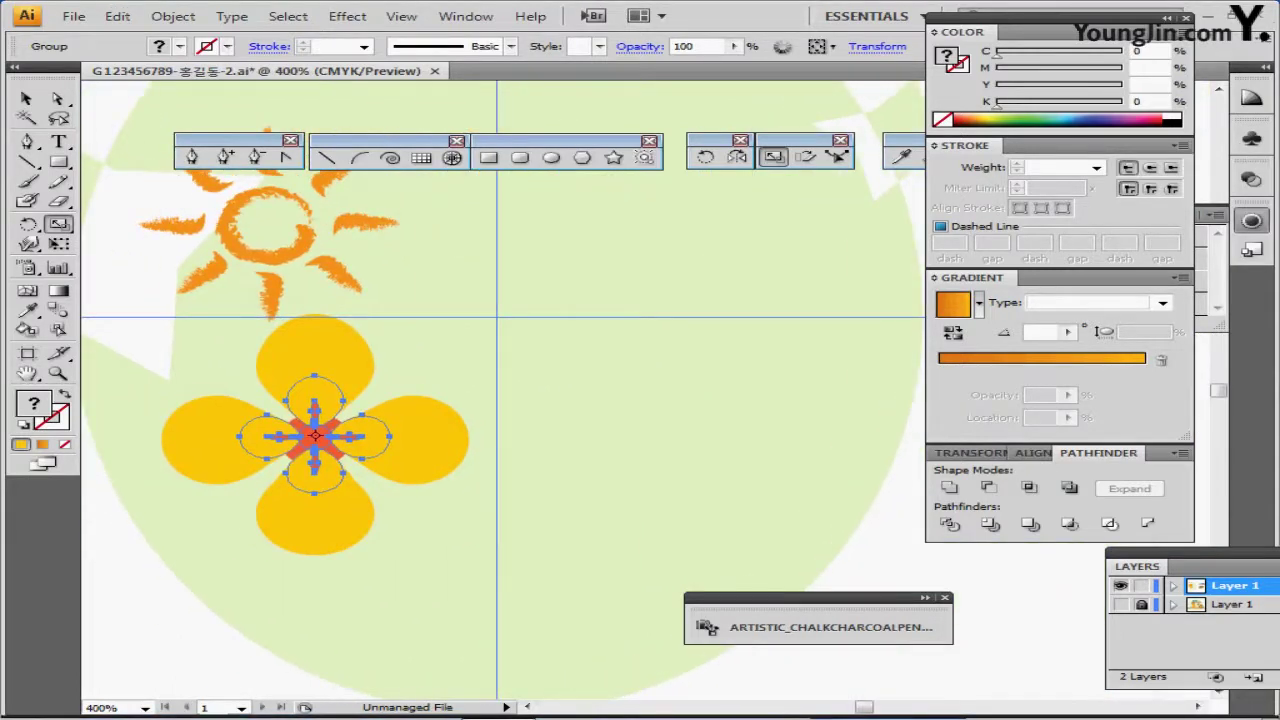
{"action": "key", "text": "ctrl+y"}
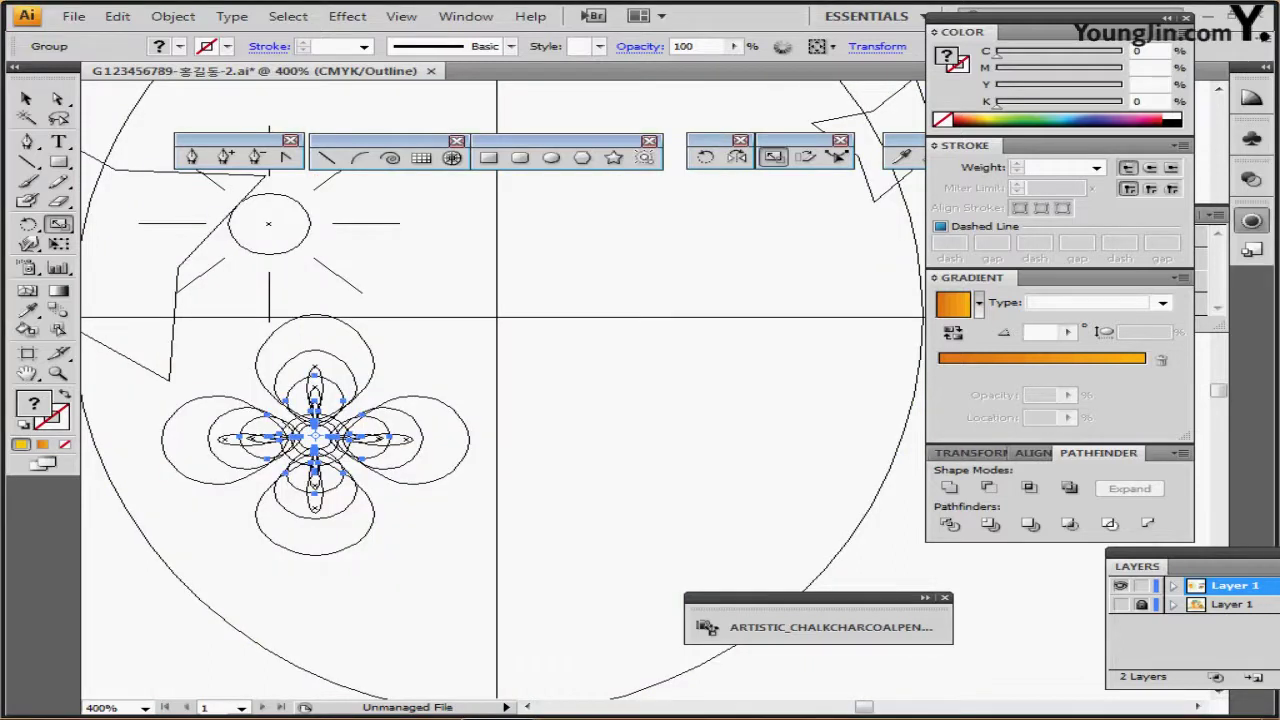
{"action": "left_click", "coordinate": [1120, 604]}
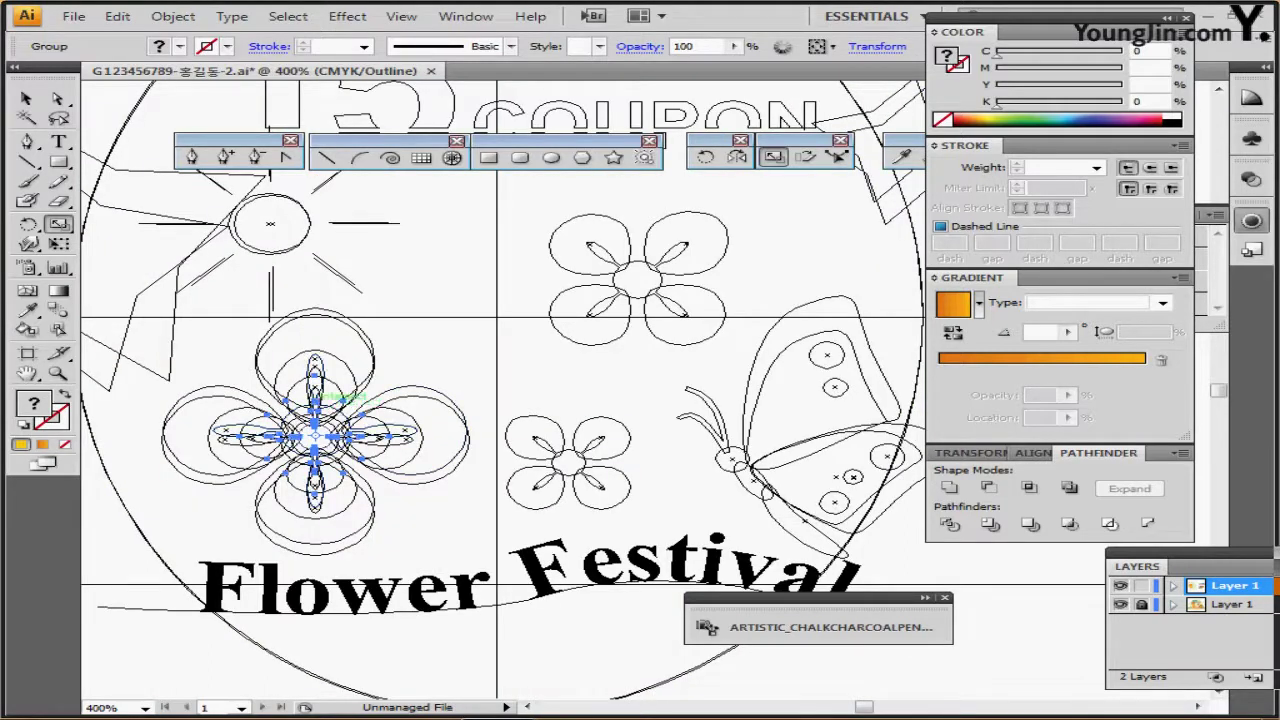
{"action": "left_click_drag", "start_coordinate": [357, 409], "coordinate": [565, 445]}
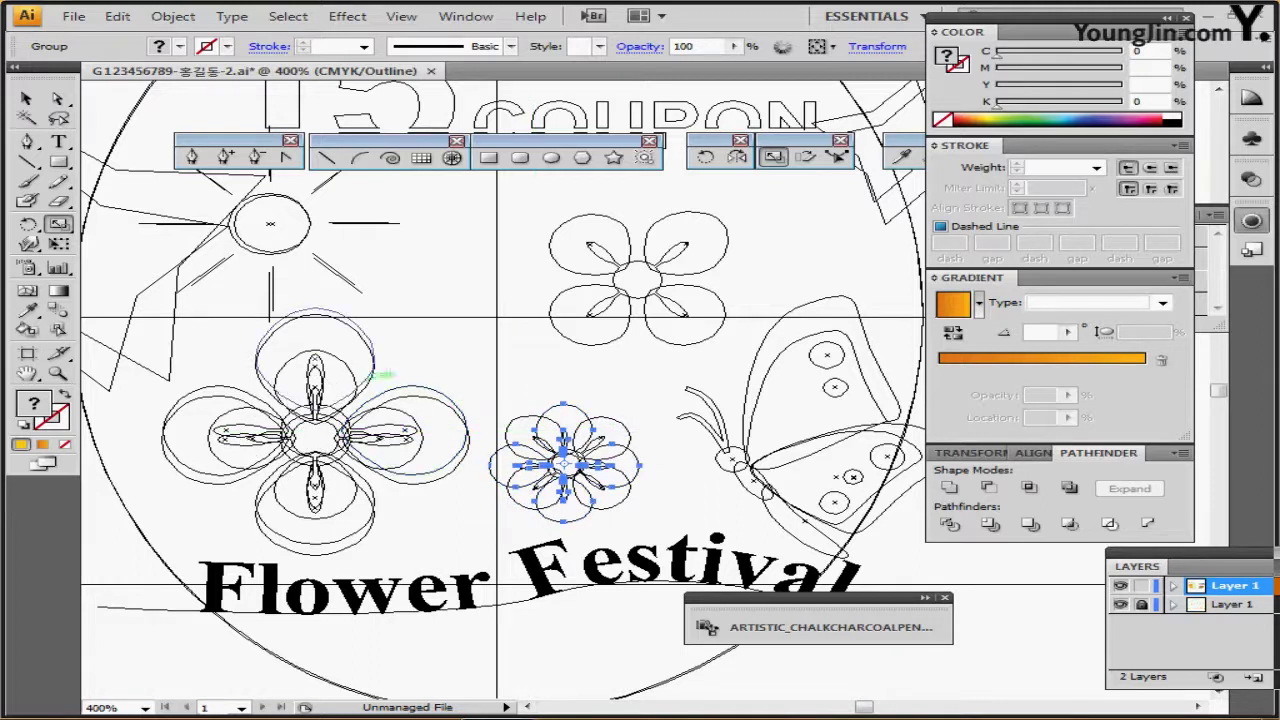
{"action": "left_click", "coordinate": [373, 369]}
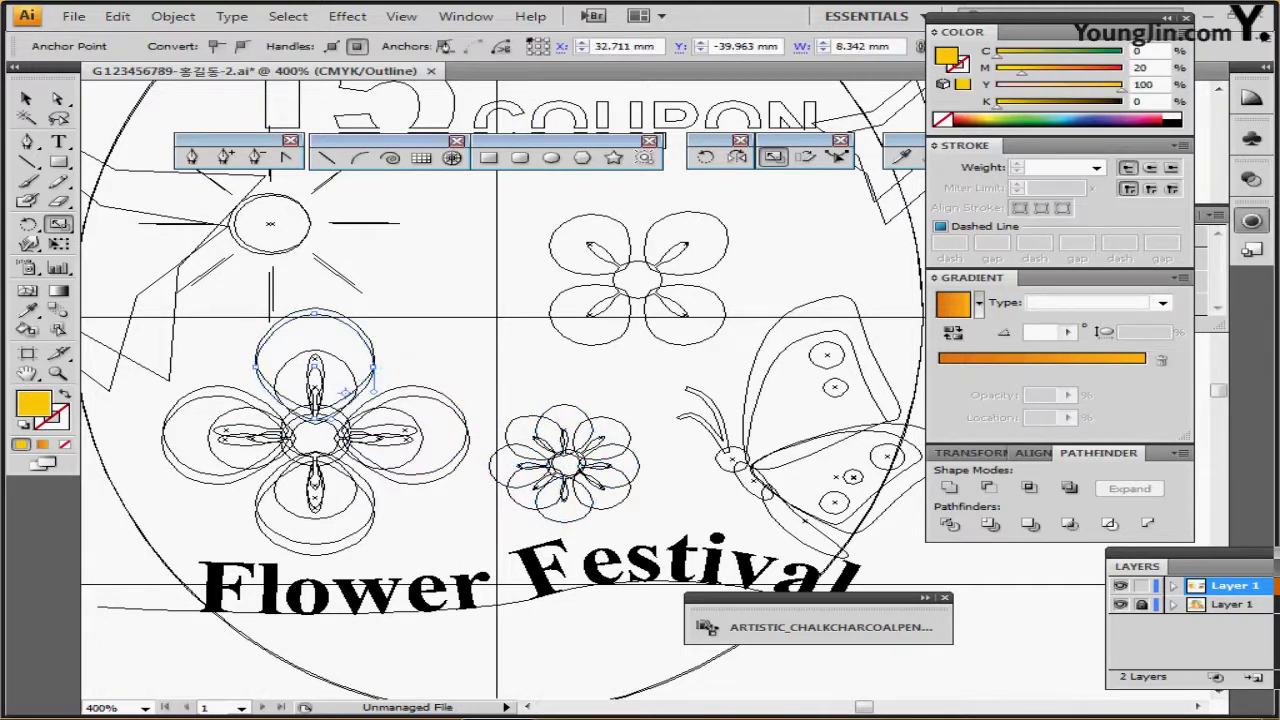
{"action": "key", "text": "v"}
{"action": "key", "text": "ctrl+shift+a"}
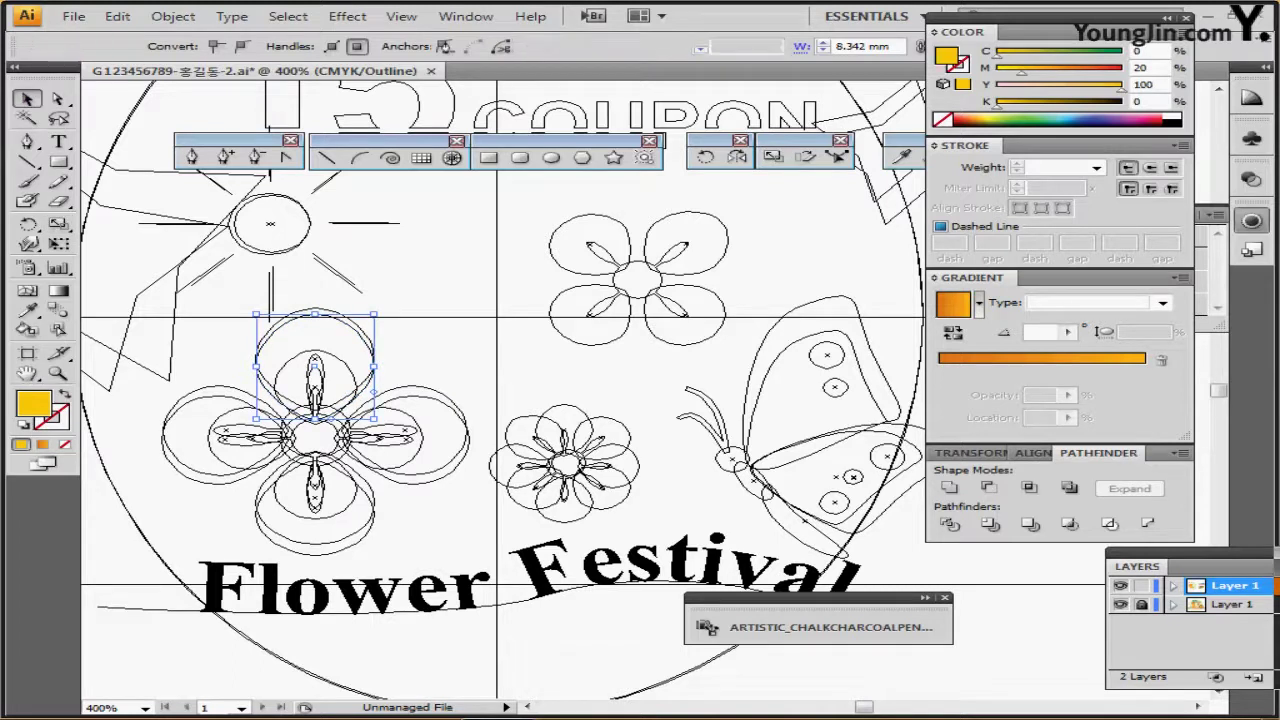
{"action": "left_click", "coordinate": [374, 367]}
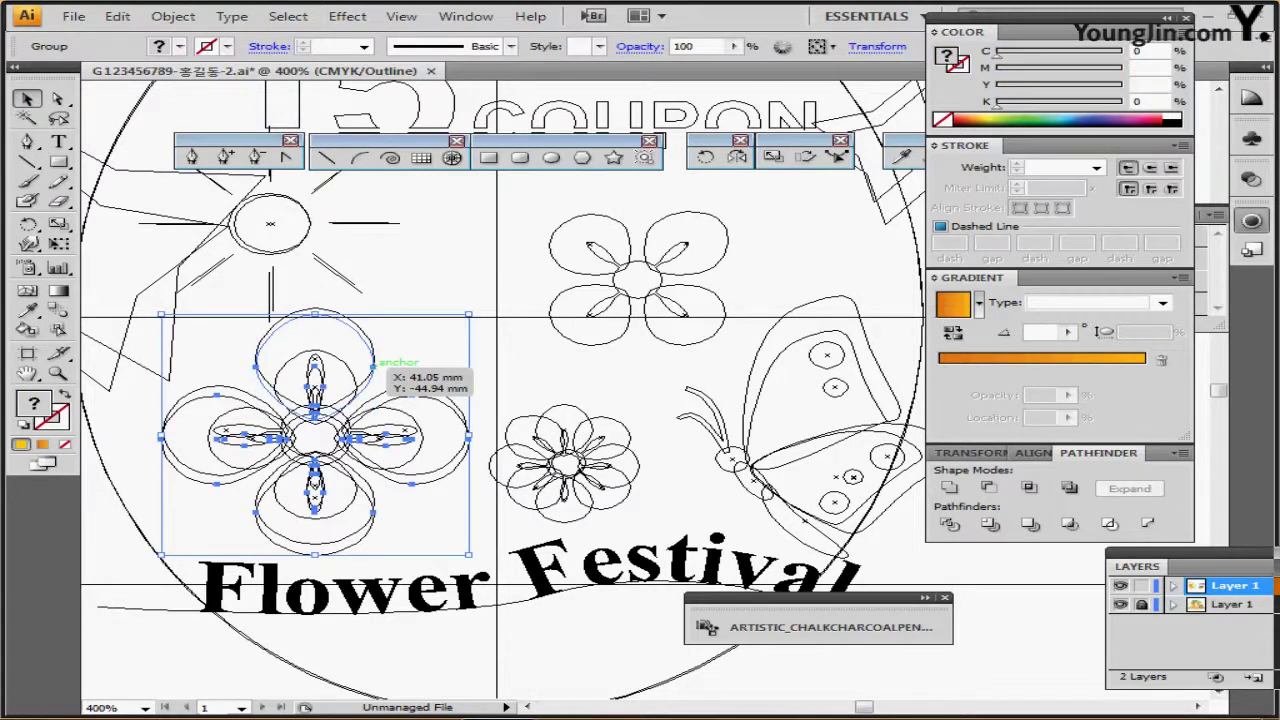
{"action": "key", "text": "ctrl+shift+a"}
{"action": "key", "text": "ctrl+a"}
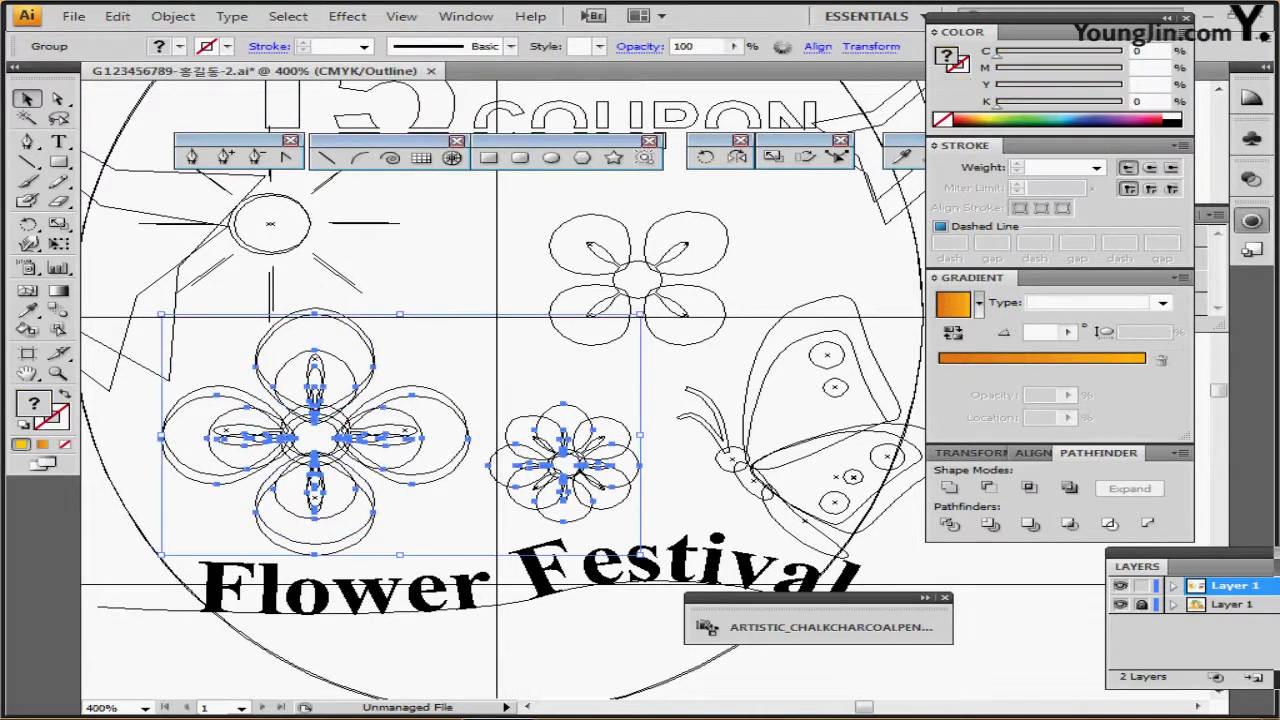
{"action": "key", "text": "ctrl+shift+a"}
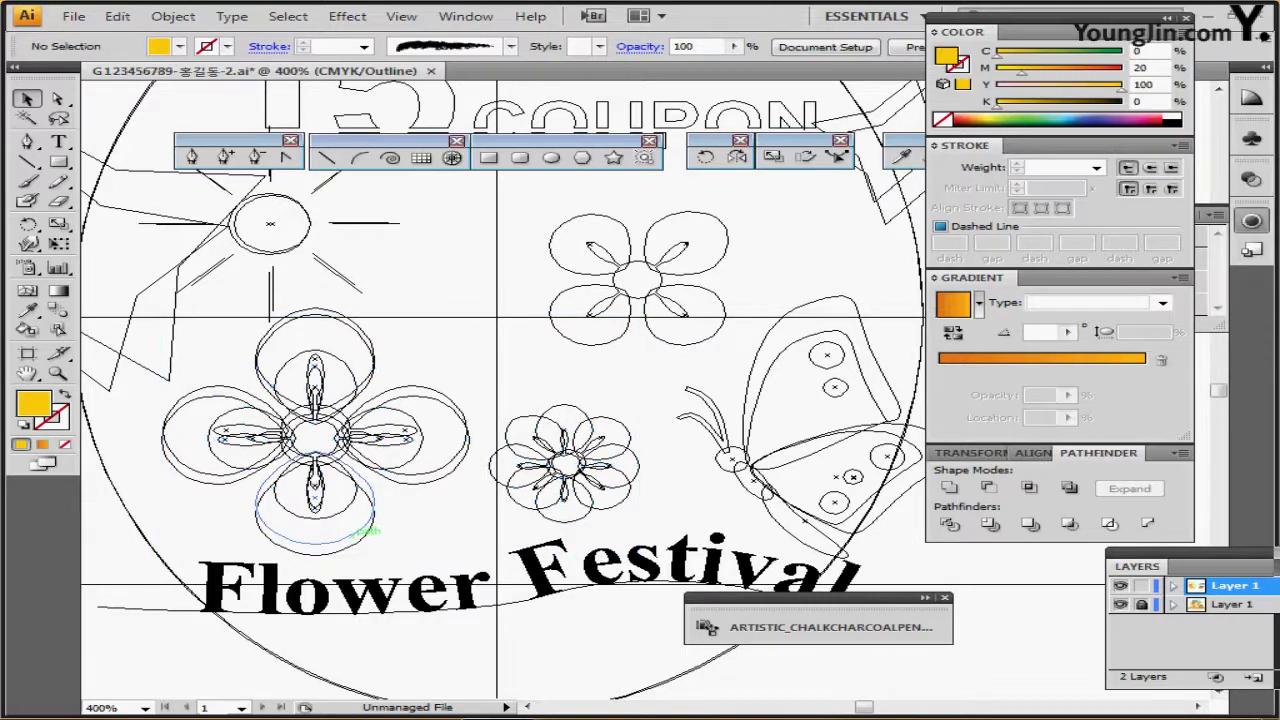
{"action": "left_click", "coordinate": [352, 535]}
{"action": "key", "text": "ctrl+shift+a"}
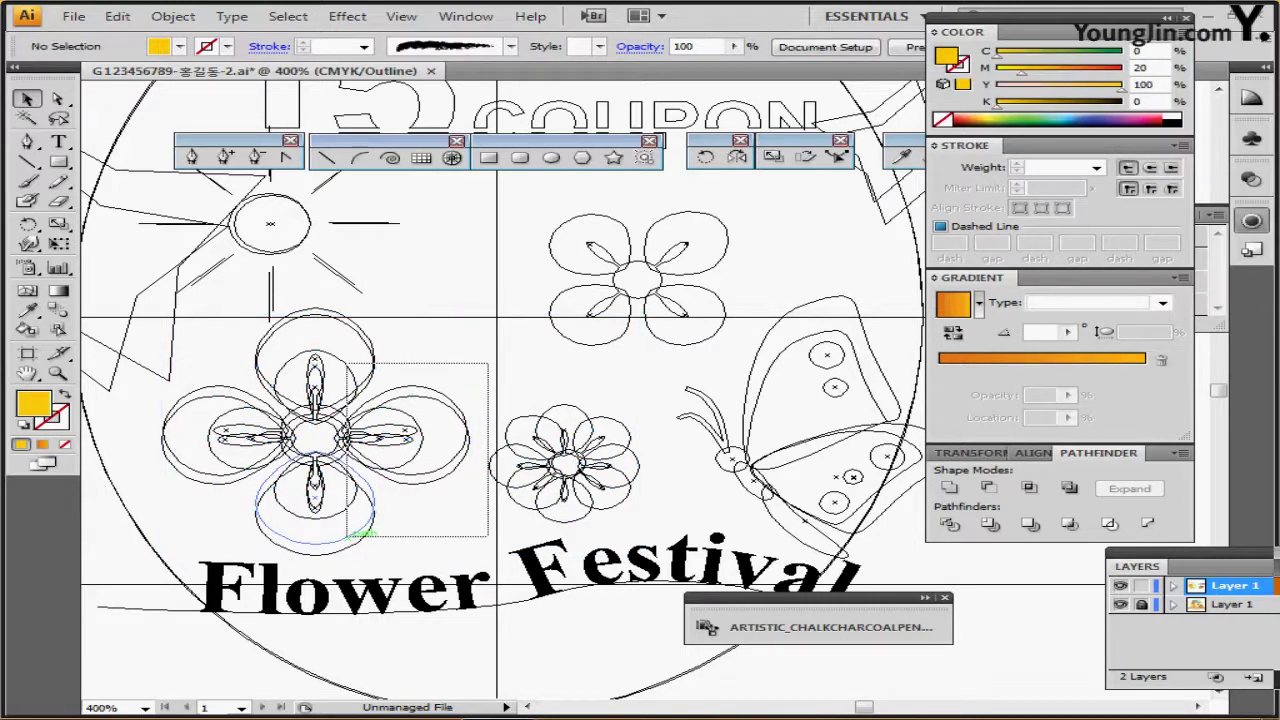
{"action": "left_click", "coordinate": [362, 531]}
- Preview the drawing layer's colors and move the medium flower from inside the large one to the reference flower above the smallest
{"action": "key", "text": "ctrl+y"}
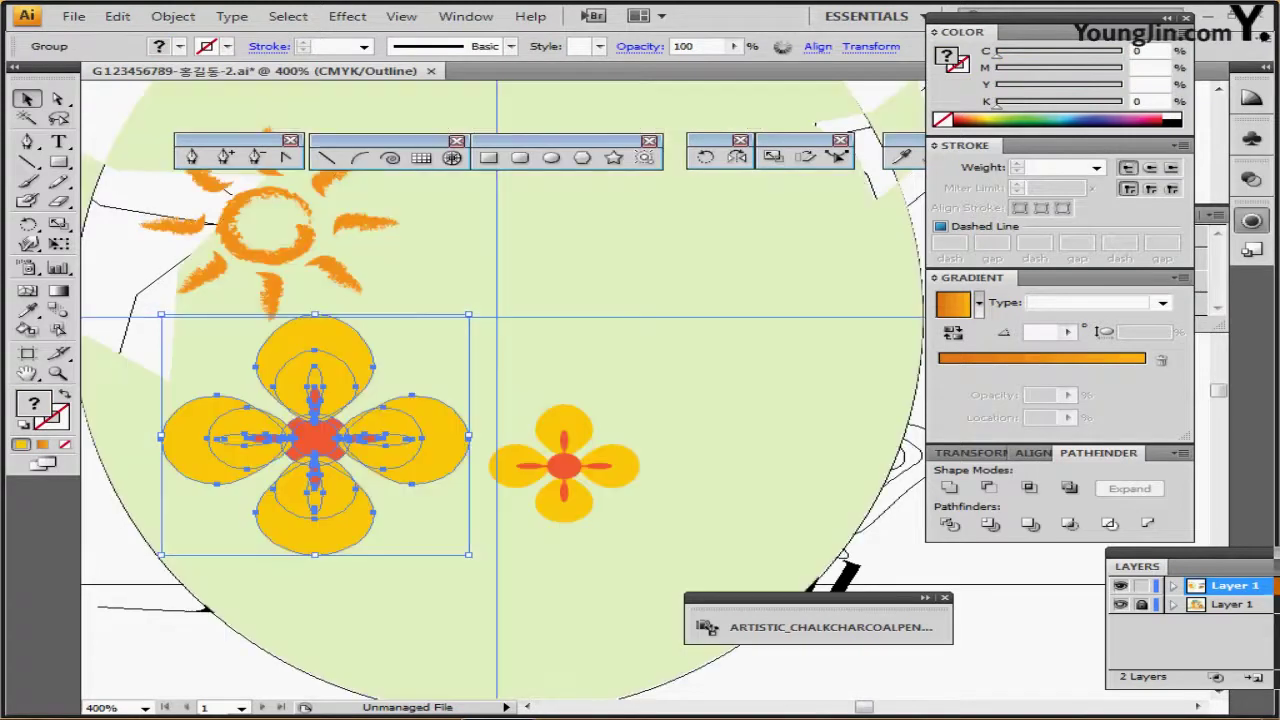
{"action": "left_click", "coordinate": [333, 372]}
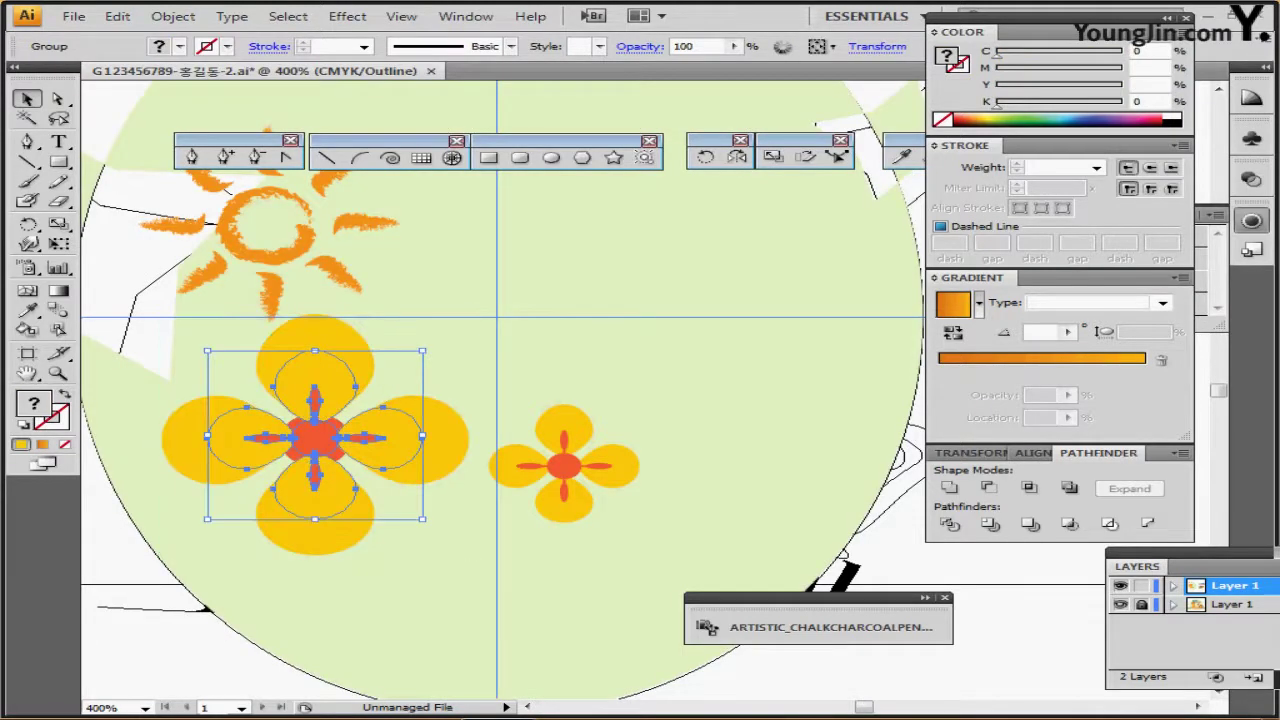
{"action": "left_click_drag", "start_coordinate": [333, 372], "coordinate": [630, 234]}
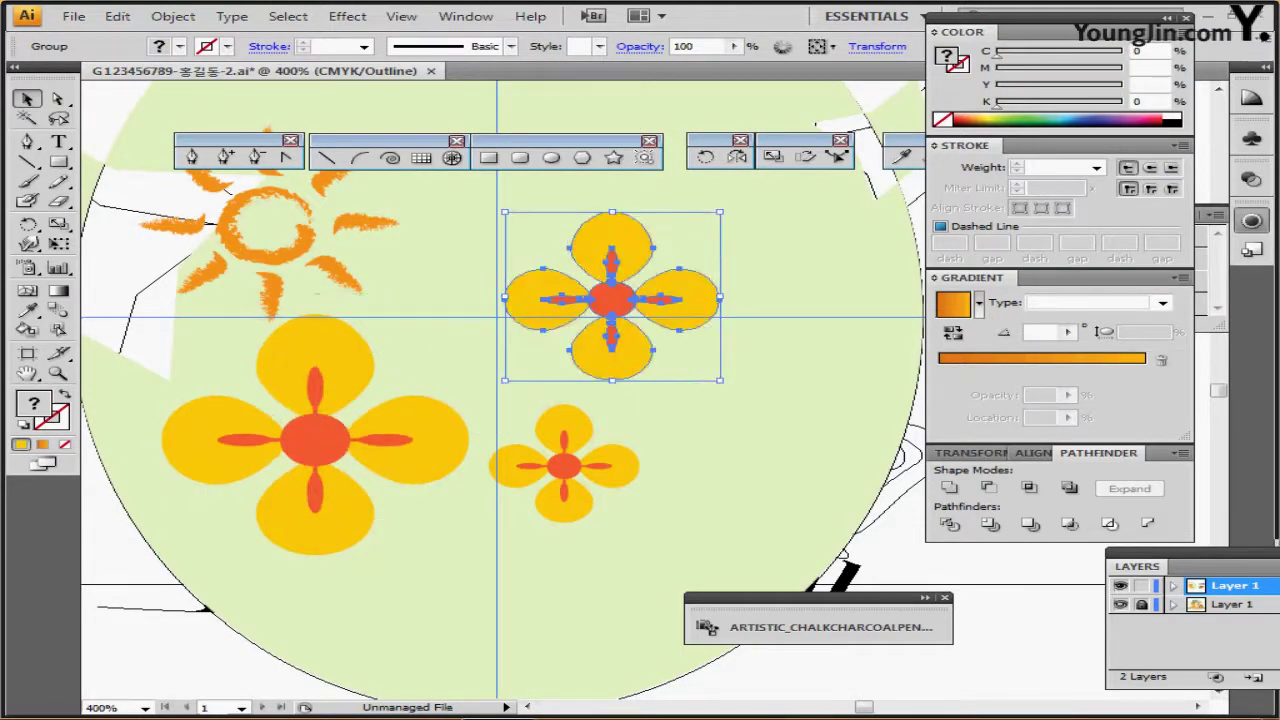
- Nudge the medium flower until its center matches the reference flower in outline view, and return to color preview with the reference layer hidden
{"action": "key", "text": "ctrl+y"}
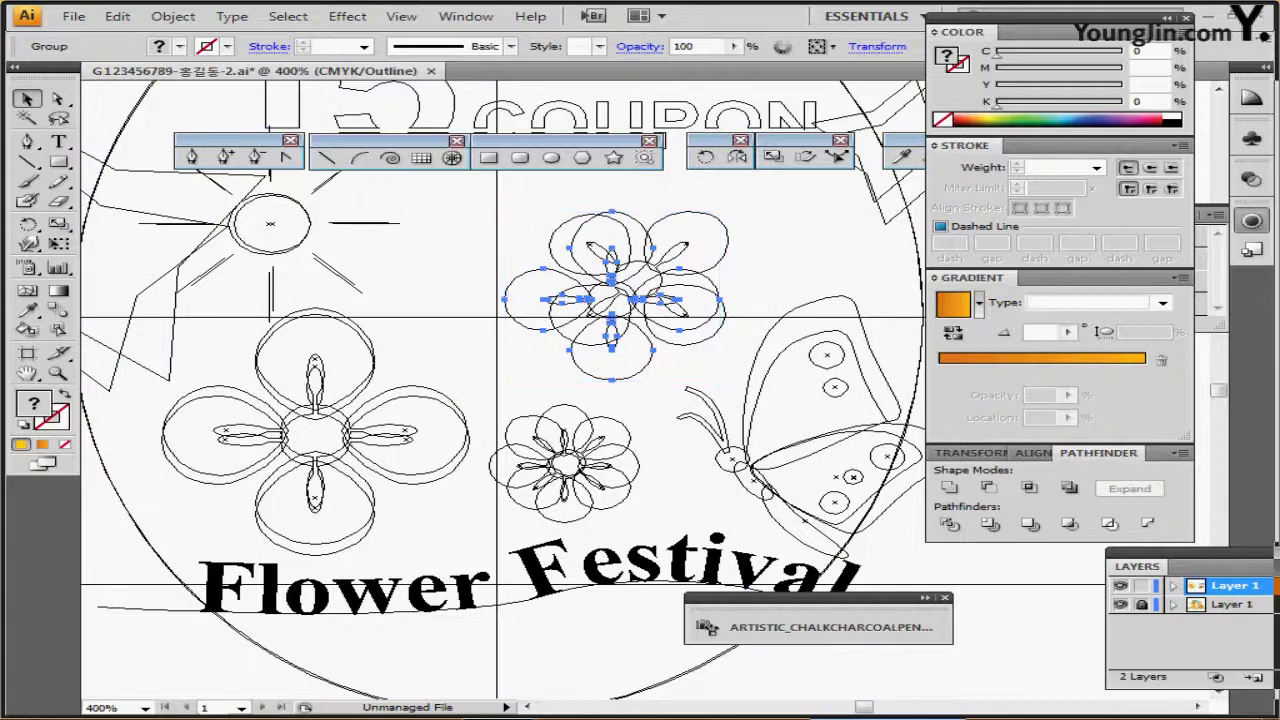
{"action": "key", "text": "Left"}
{"action": "key", "text": "Up"}
{"action": "key", "text": "Up"}
{"action": "key", "text": "Up"}
{"action": "key", "text": "Up"}
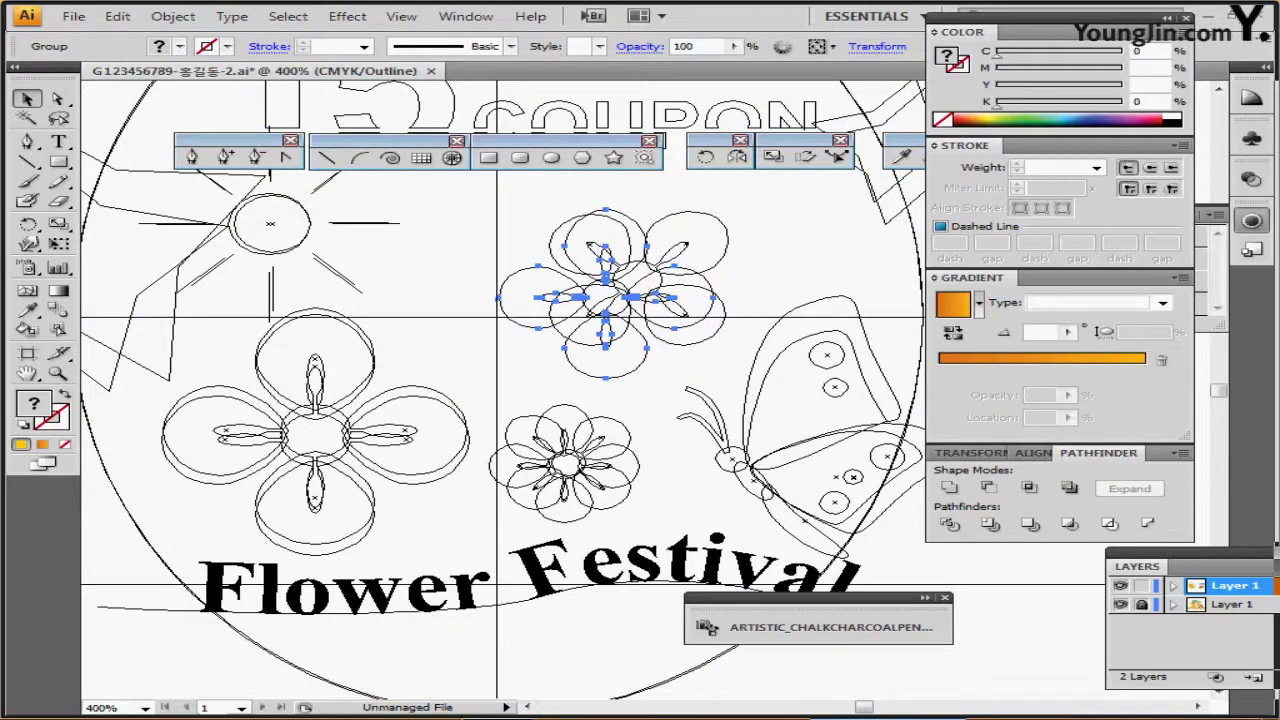
{"action": "key", "text": "Up"}
{"action": "key", "text": "Up"}
{"action": "key", "text": "Right"}
{"action": "key", "text": "Right"}
{"action": "key", "text": "Right"}
{"action": "key", "text": "Right"}
{"action": "key", "text": "Right"}
{"action": "key", "text": "Right"}
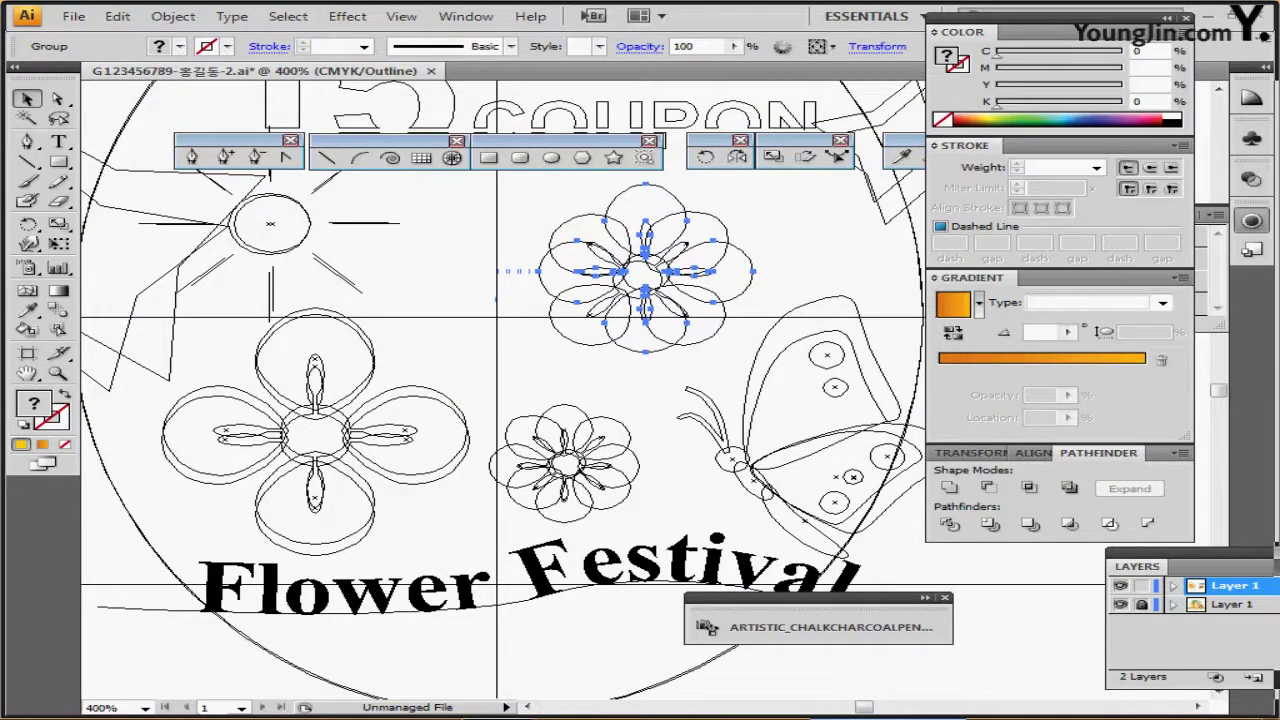
{"action": "key", "text": "Down"}
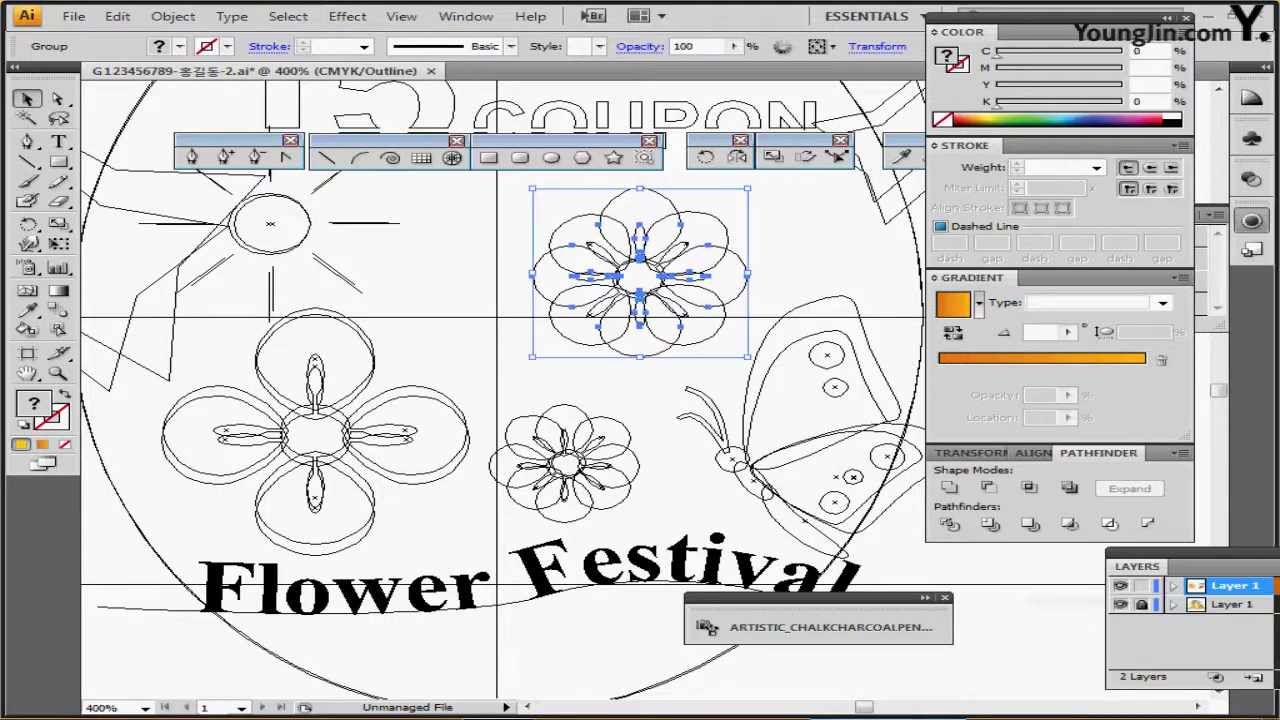
{"action": "key", "text": "ctrl+y"}
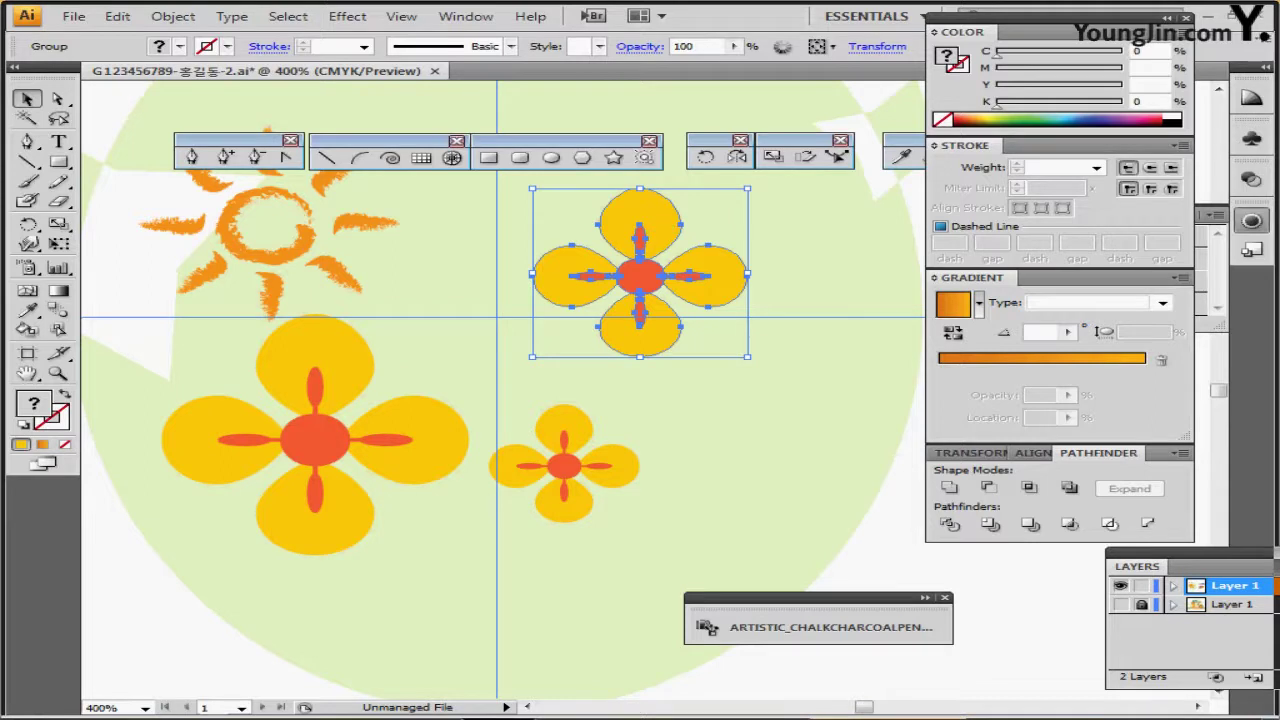
{"action": "left_click_drag", "start_coordinate": [700, 250], "coordinate": [692, 272]}
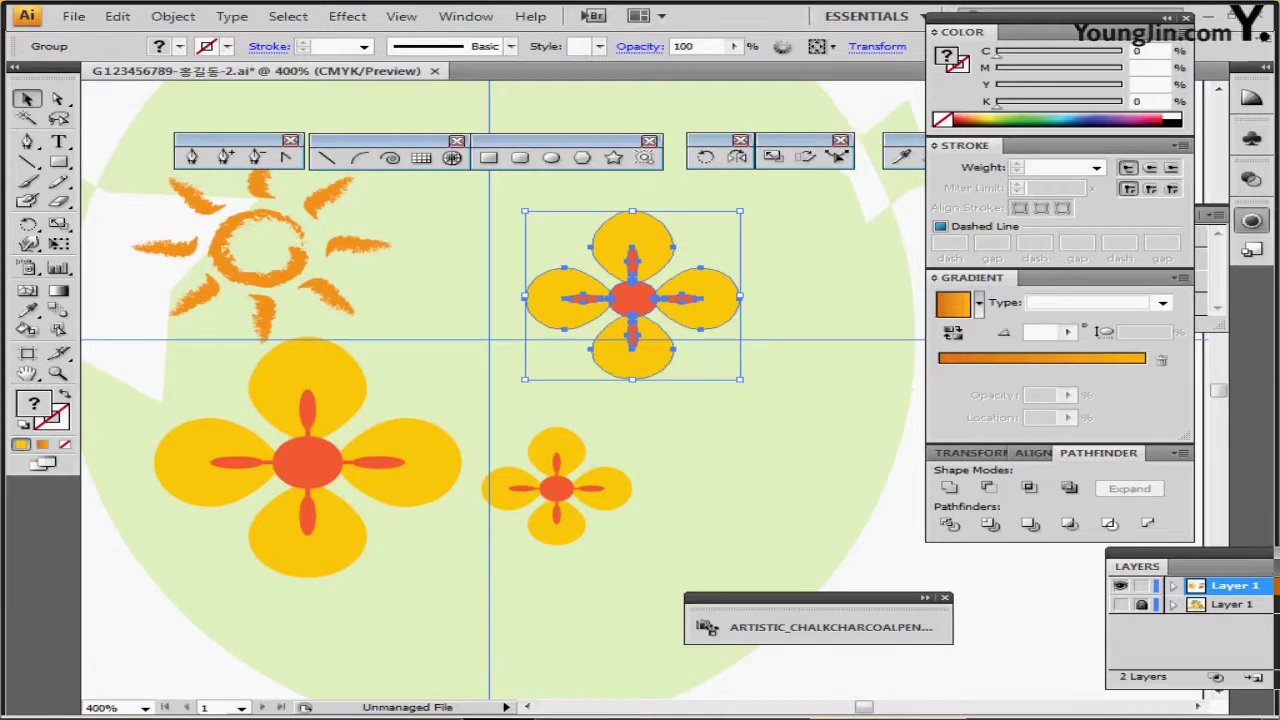
- Rotate the medium flower by -45° and turn the smallest flower so that its petals also lie diagonally
{"action": "left_click_drag", "start_coordinate": [748, 198], "coordinate": [820, 258]}
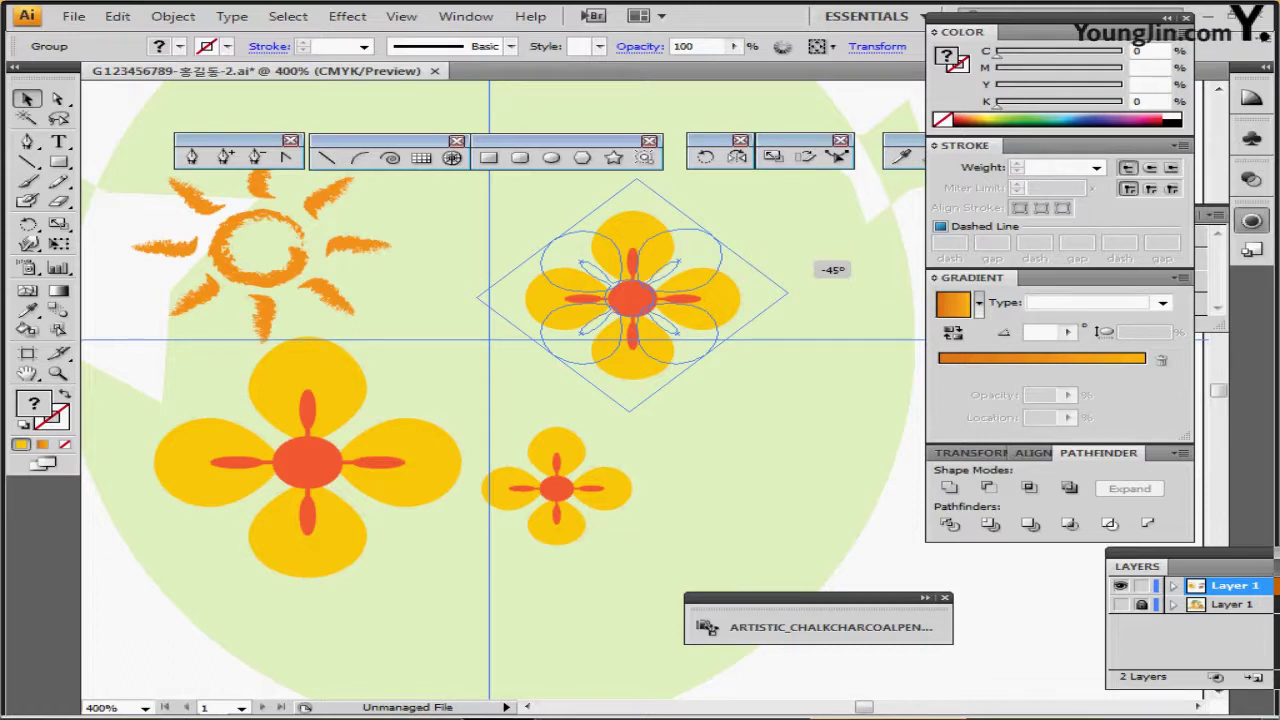
{"action": "left_click_drag", "start_coordinate": [820, 258], "coordinate": [820, 258]}
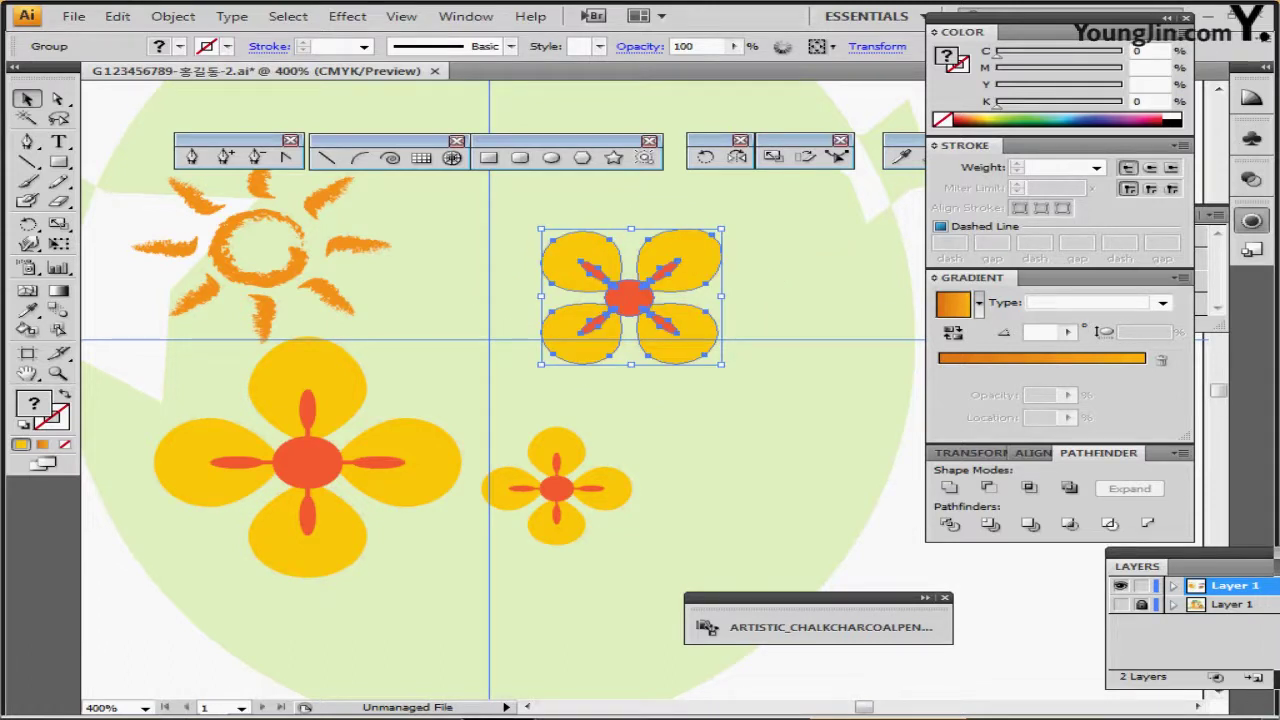
{"action": "left_click", "coordinate": [672, 415]}
{"action": "left_click", "coordinate": [584, 457]}
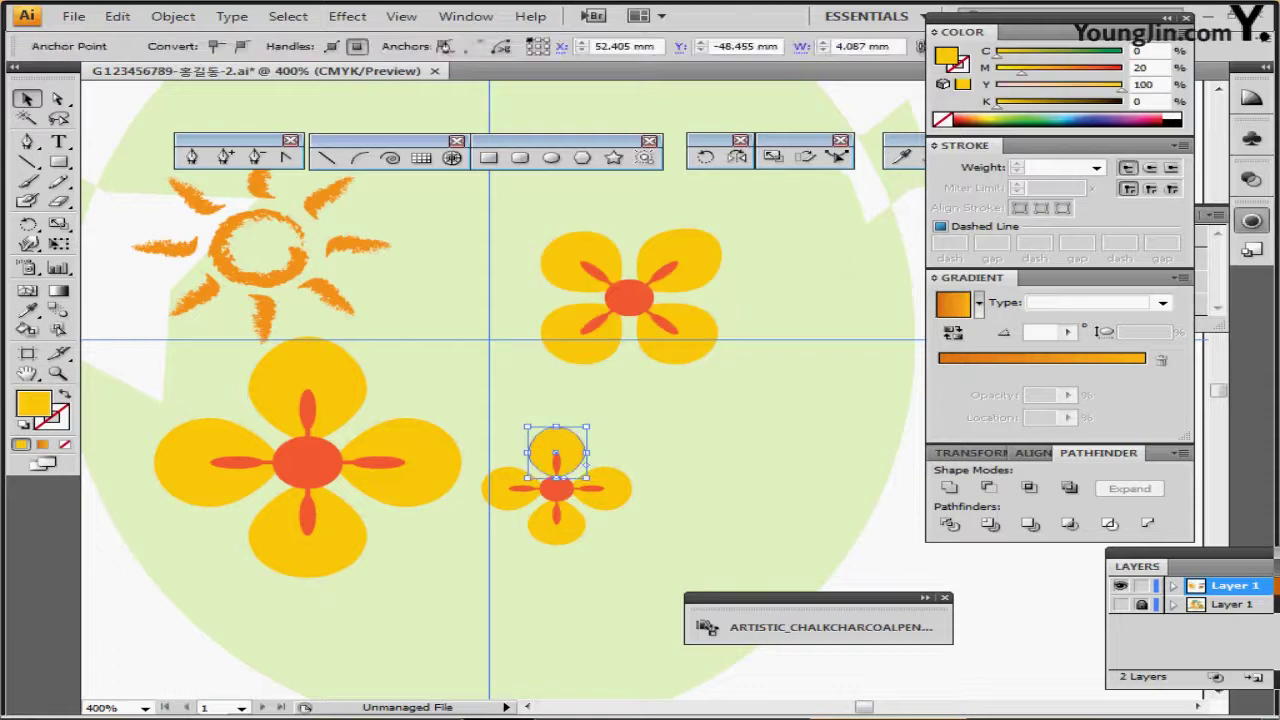
{"action": "left_click", "coordinate": [585, 462]}
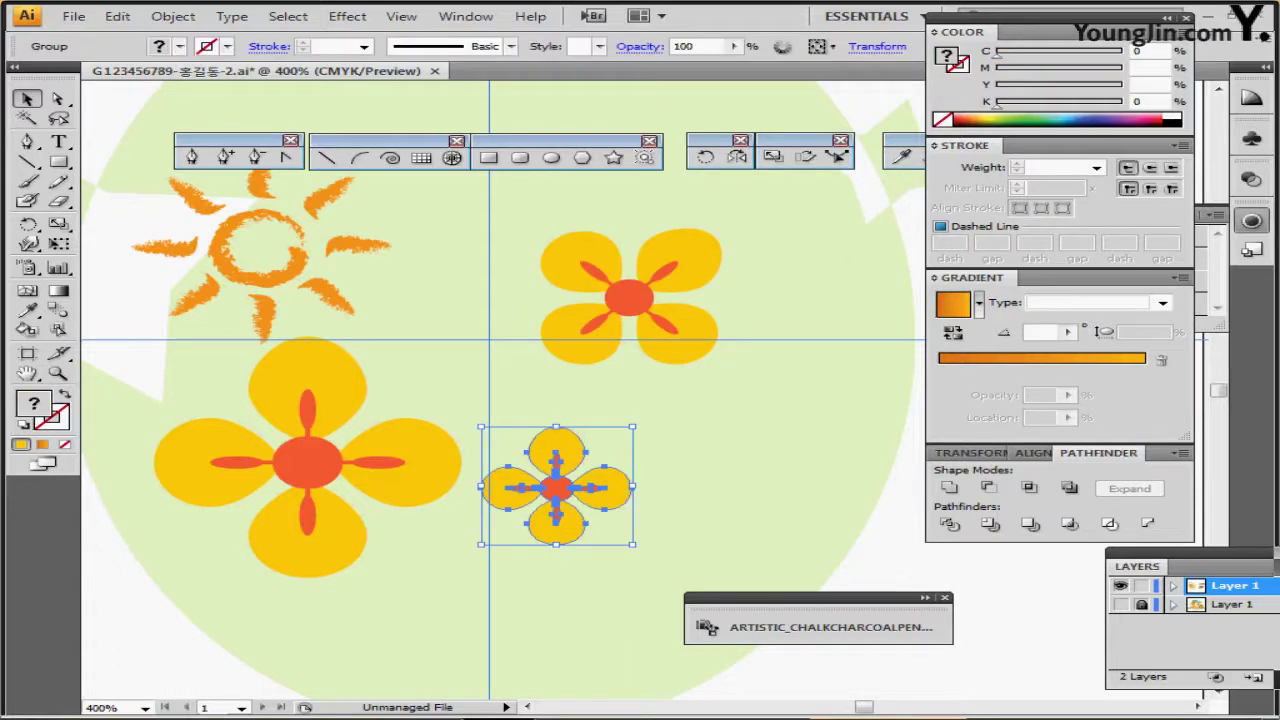
{"action": "left_click_drag", "start_coordinate": [632, 428], "coordinate": [571, 378]}
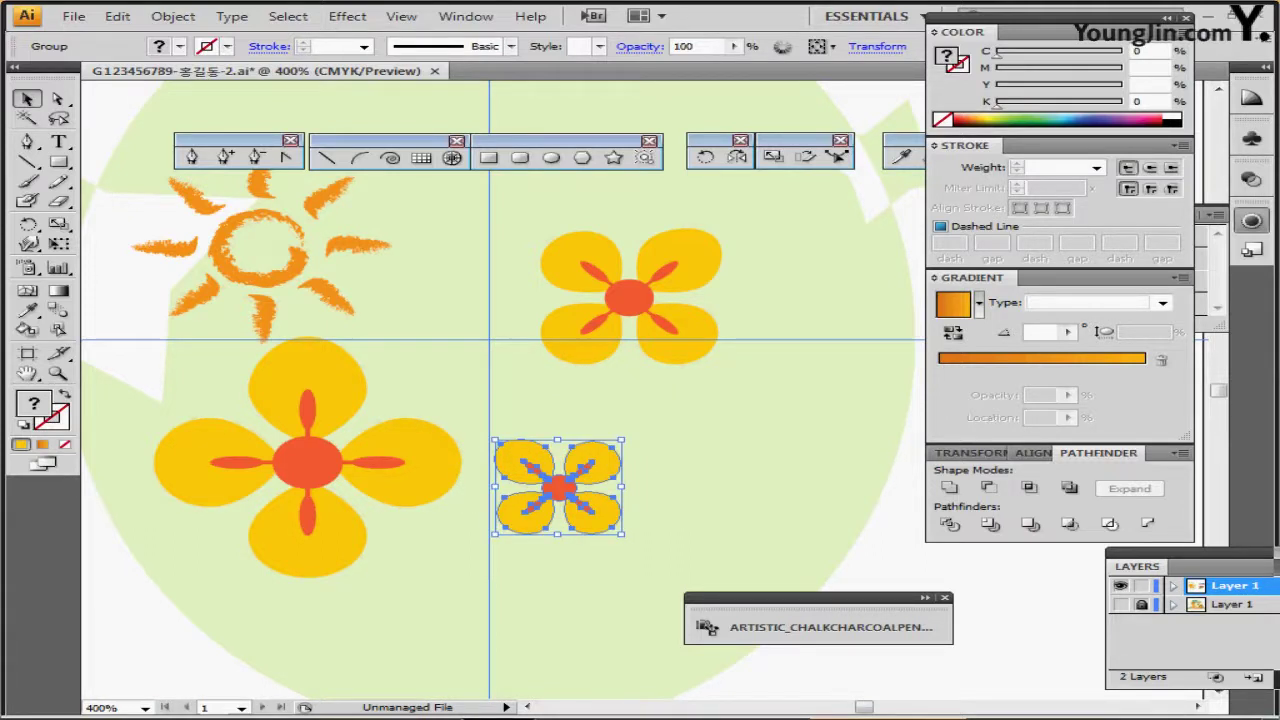
{"action": "left_click", "coordinate": [690, 405]}
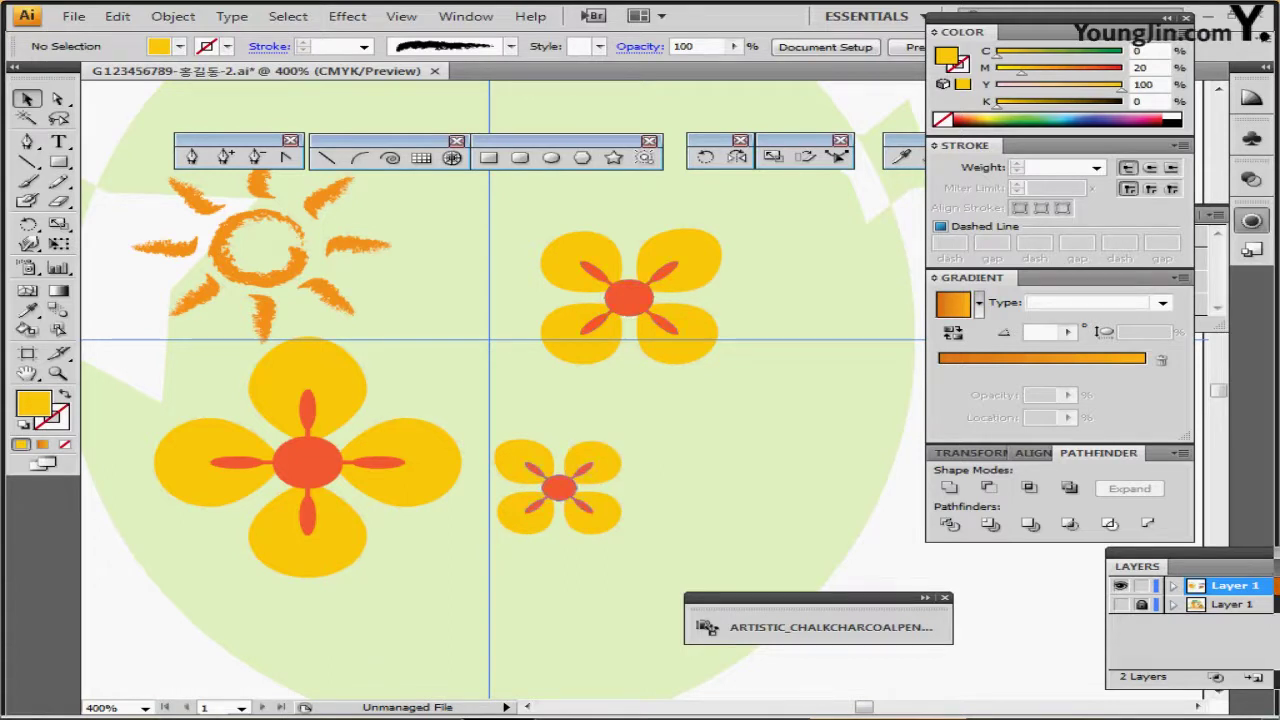
- Isolate the smallest flower's group and fill its center and stamens with white
{"action": "double_click", "coordinate": [559, 488]}
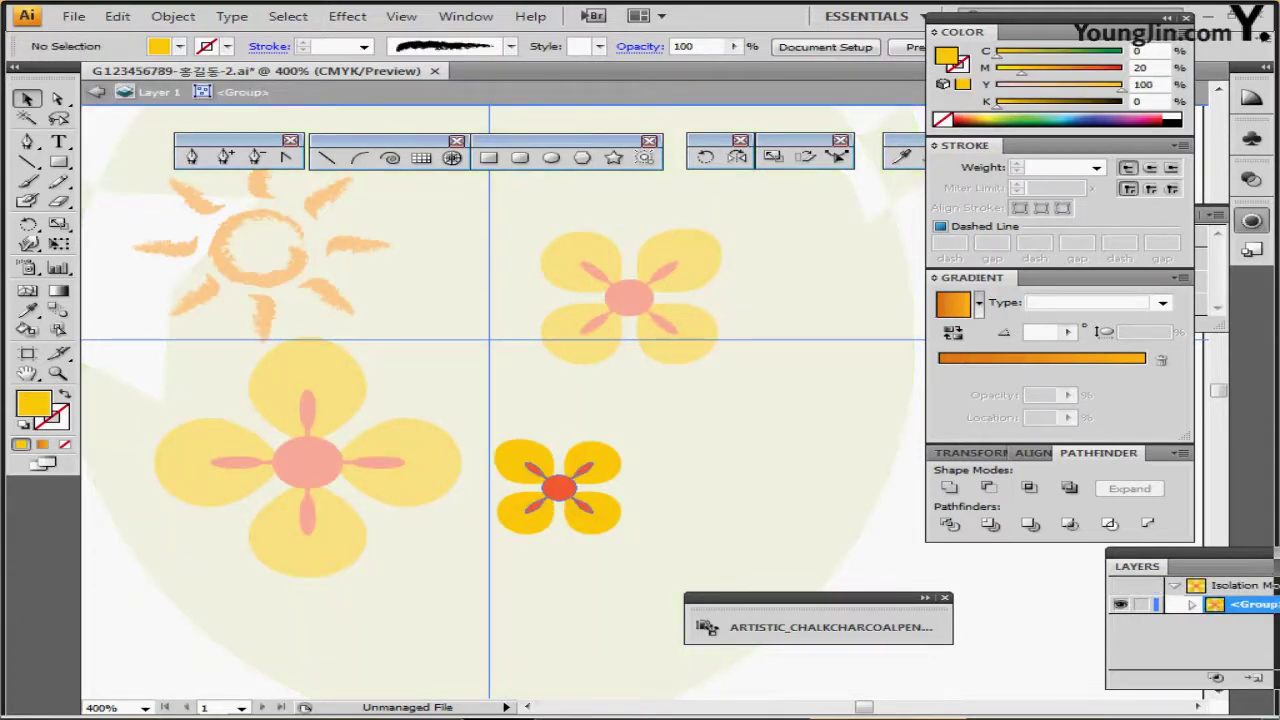
{"action": "left_click", "coordinate": [559, 488]}
{"action": "left_click", "coordinate": [557, 487]}
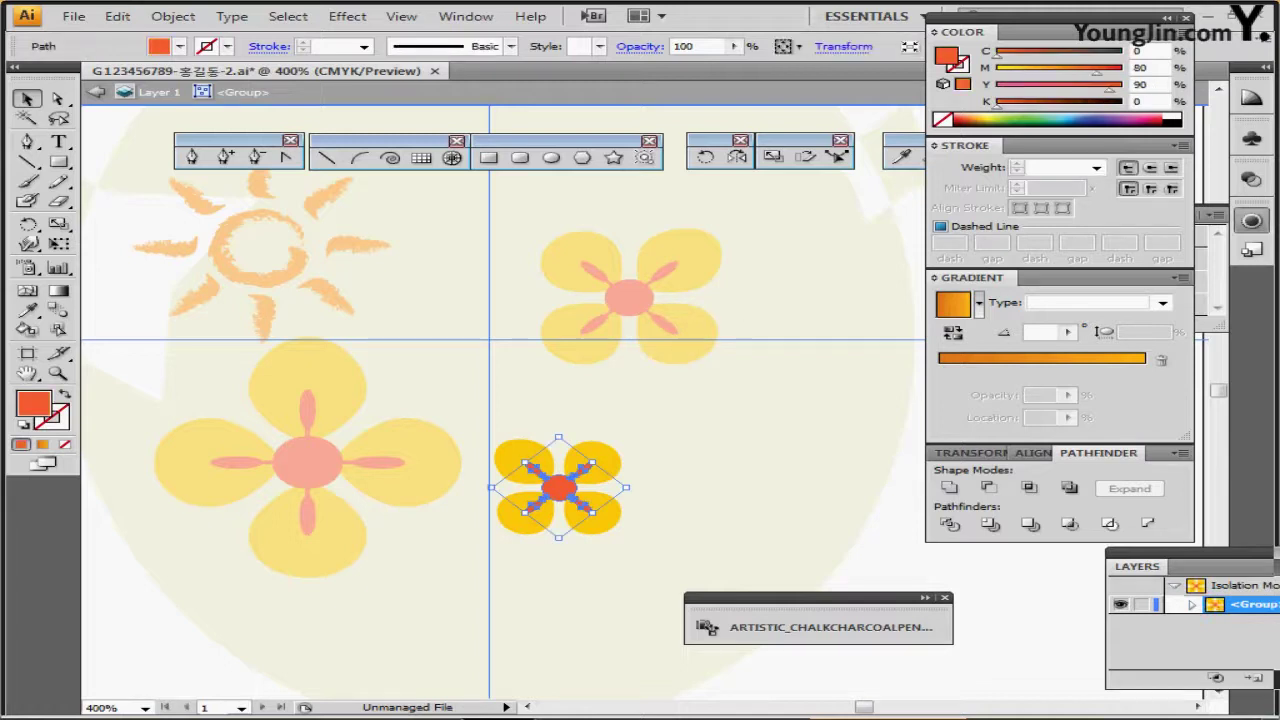
{"action": "left_click", "coordinate": [1172, 116]}
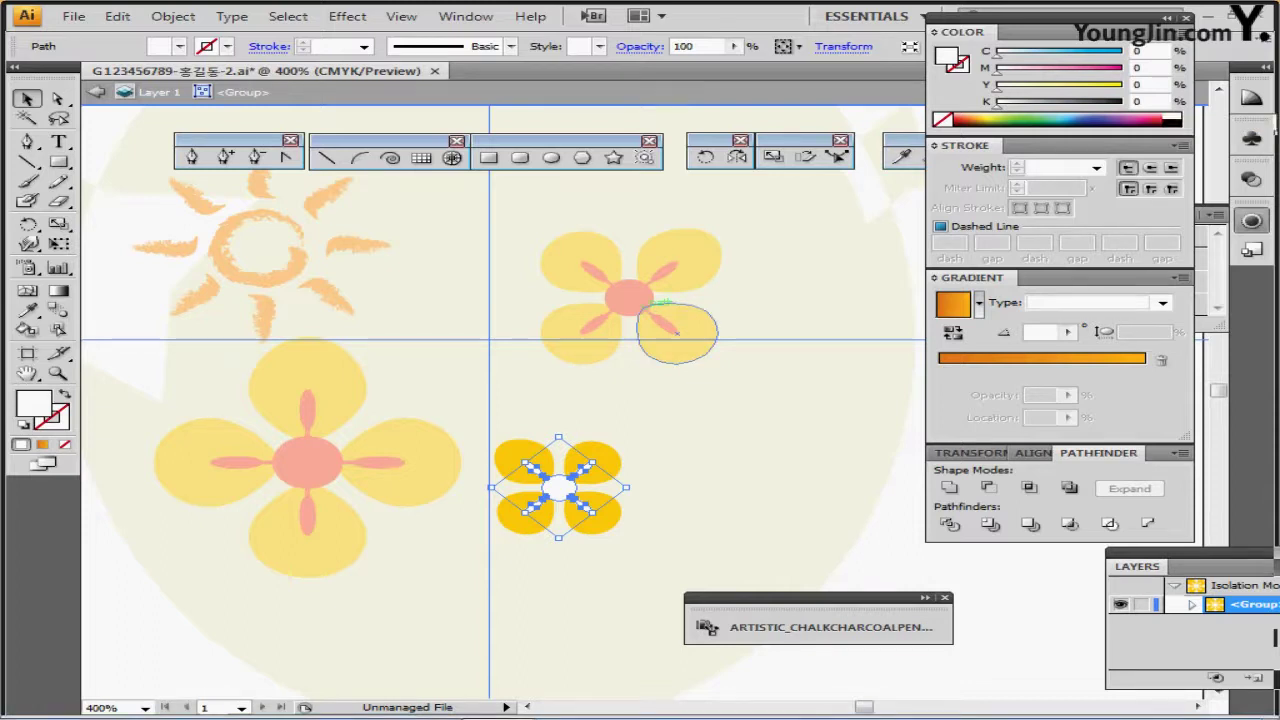
{"action": "double_click", "coordinate": [660, 395]}
- Fill the medium flower's center and stamens with purple C70 M100 Y0 K0, and leave the flower's isolated group
{"action": "double_click", "coordinate": [630, 298]}
{"action": "left_click", "coordinate": [630, 298]}
{"action": "left_click", "coordinate": [628, 298]}
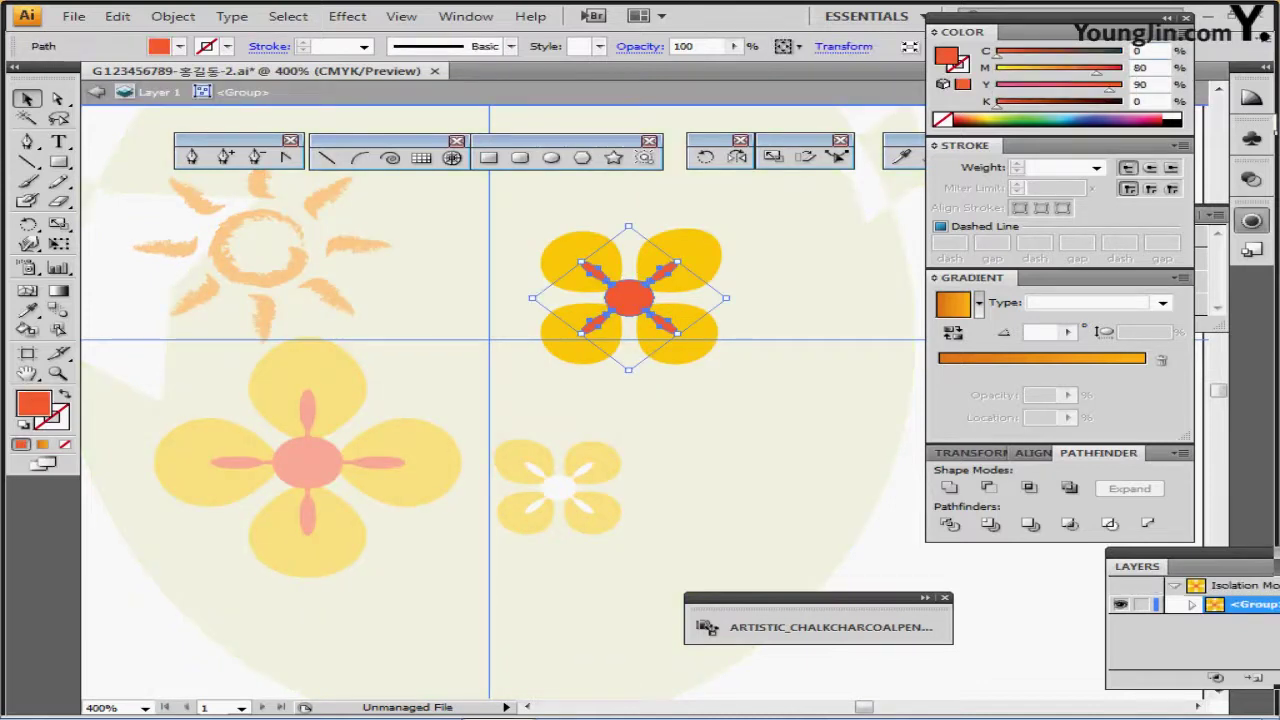
{"action": "key", "text": "Tab"}
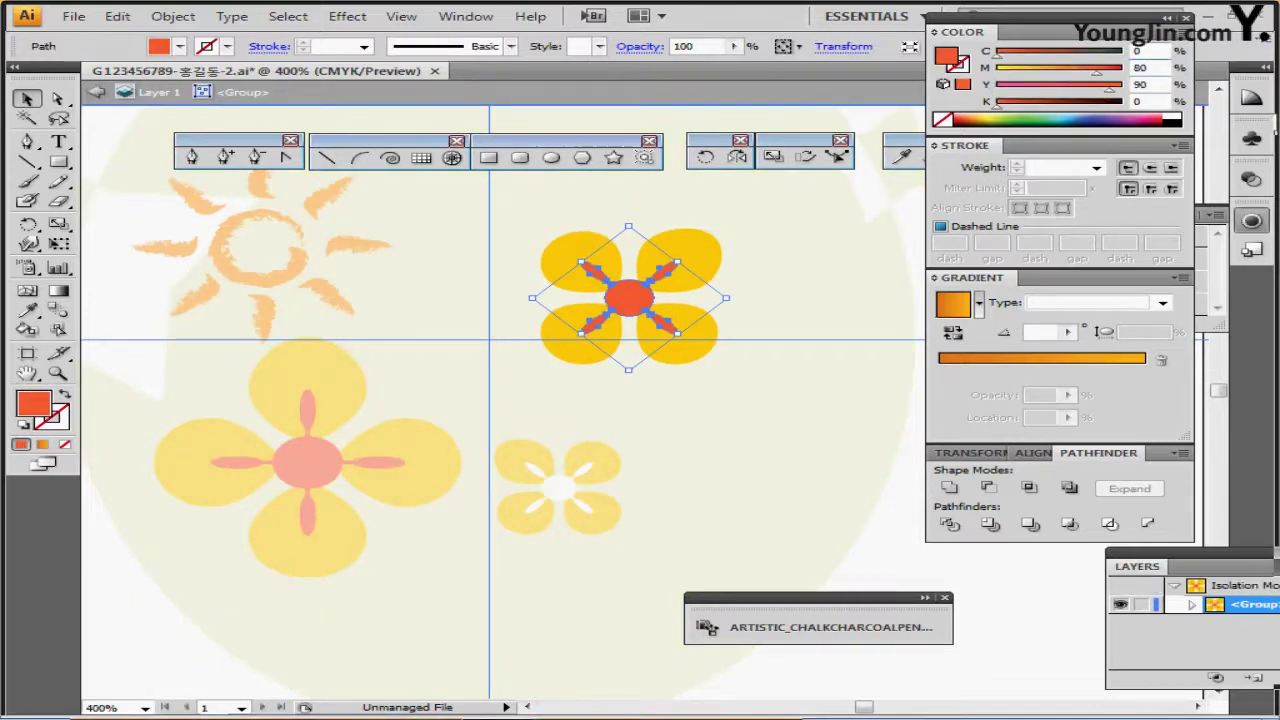
{"action": "left_click_drag", "start_coordinate": [962, 32], "coordinate": [891, 36]}
{"action": "double_click", "coordinate": [1067, 54]}
{"action": "type", "text": "70"}
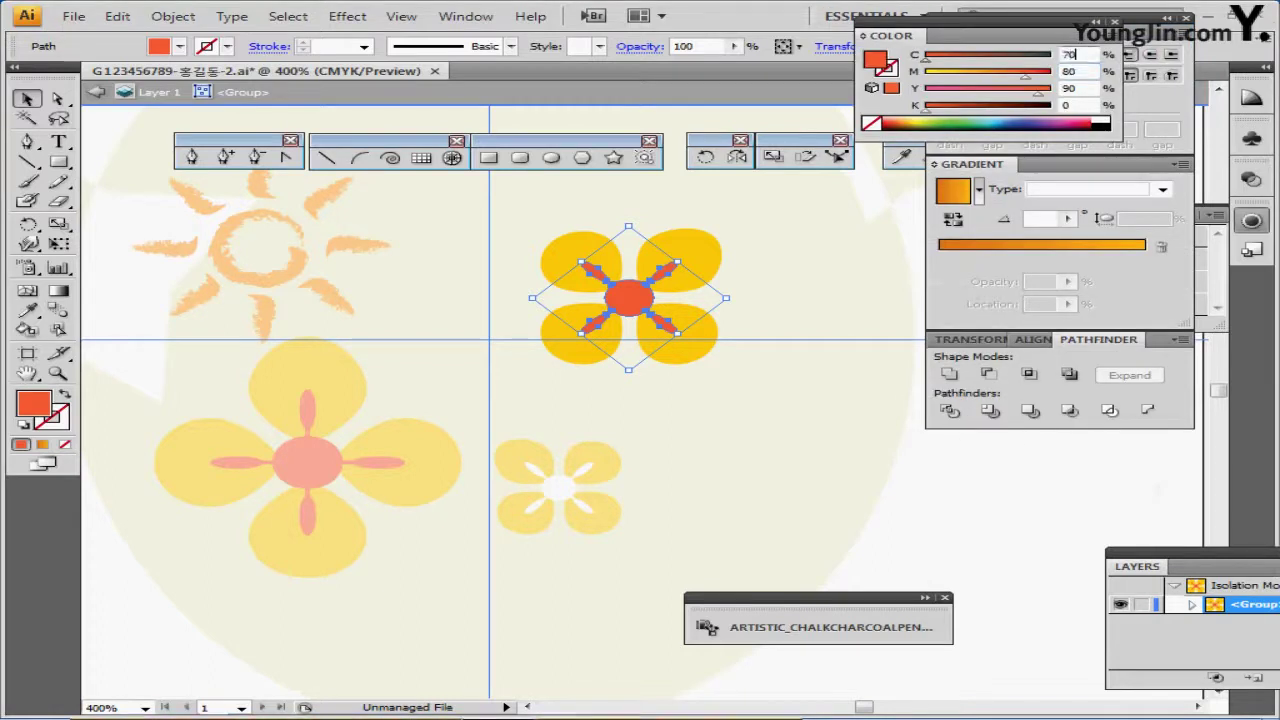
{"action": "key", "text": "Tab"}
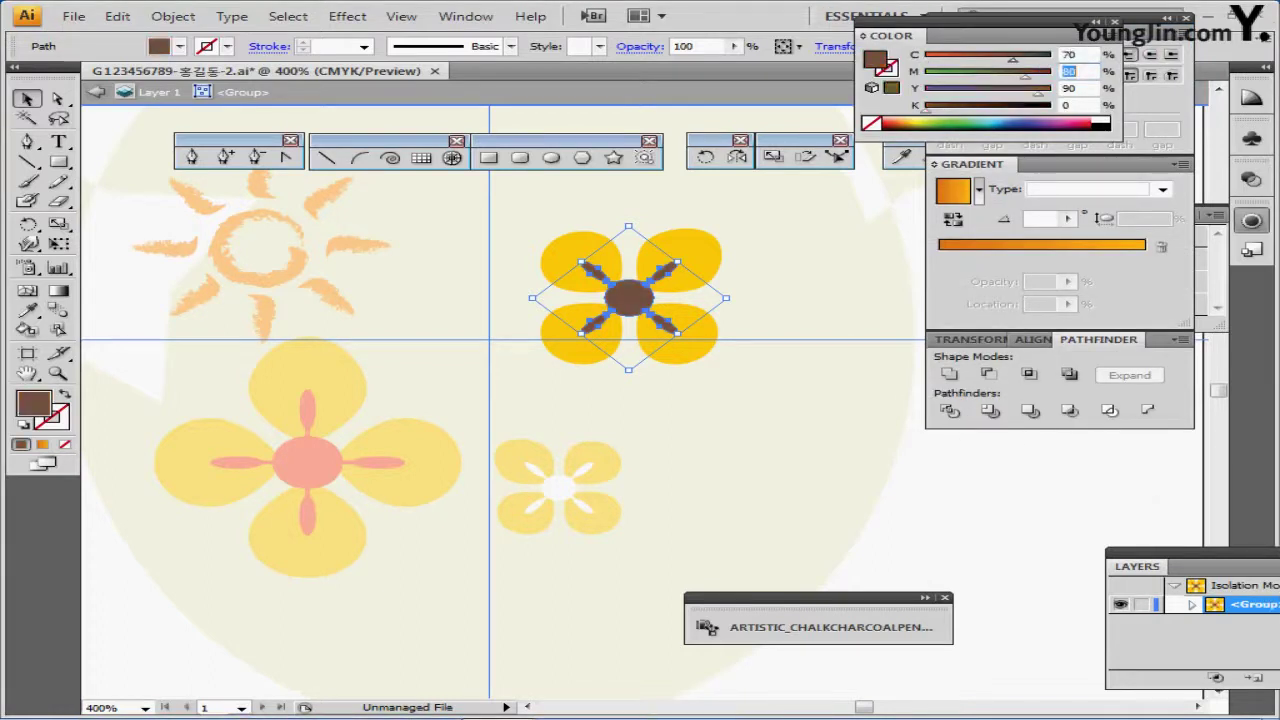
{"action": "type", "text": "100"}
{"action": "key", "text": "Tab"}
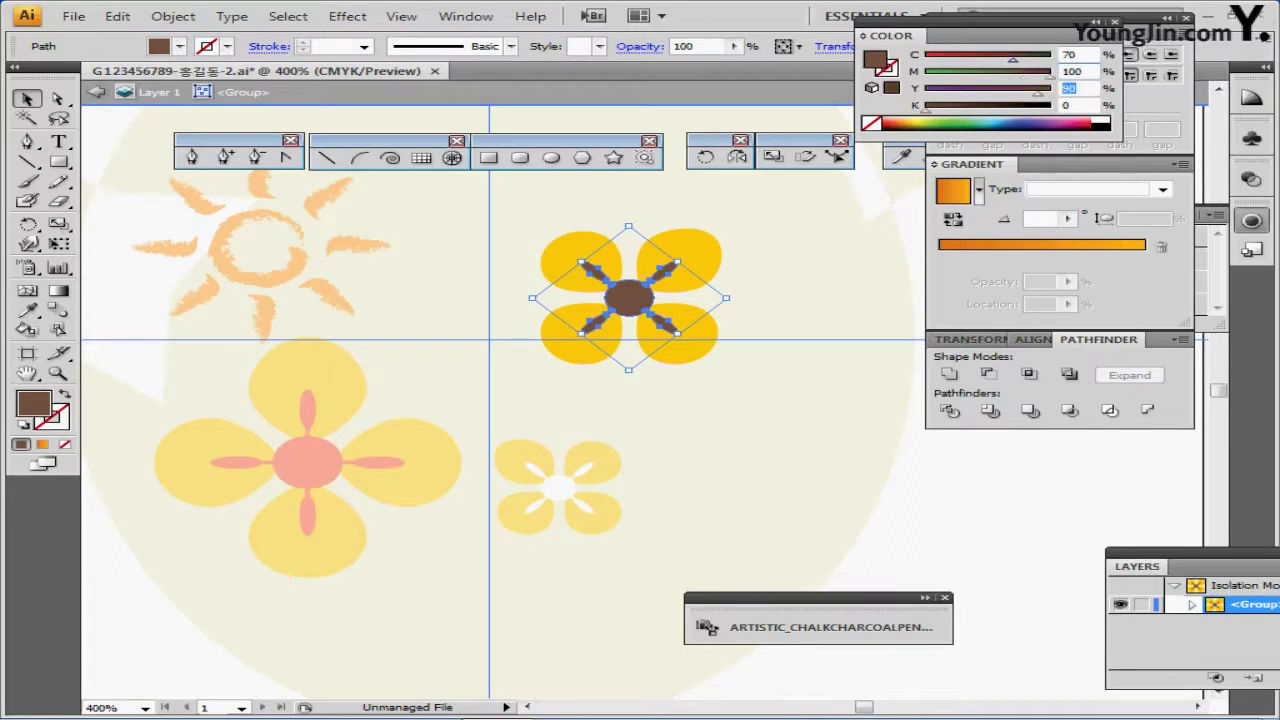
{"action": "type", "text": "0"}
{"action": "key", "text": "Return"}
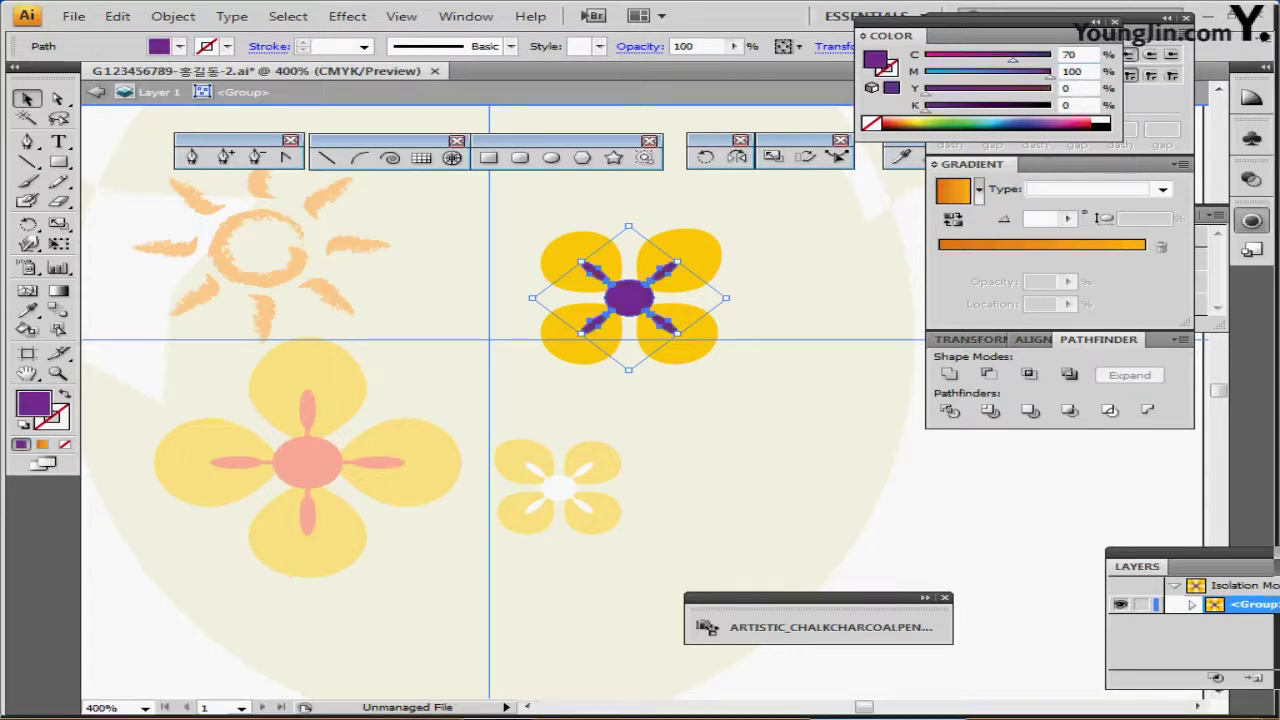
{"action": "key", "text": "ctrl+shift+a"}
{"action": "key", "text": "ctrl+minus"}
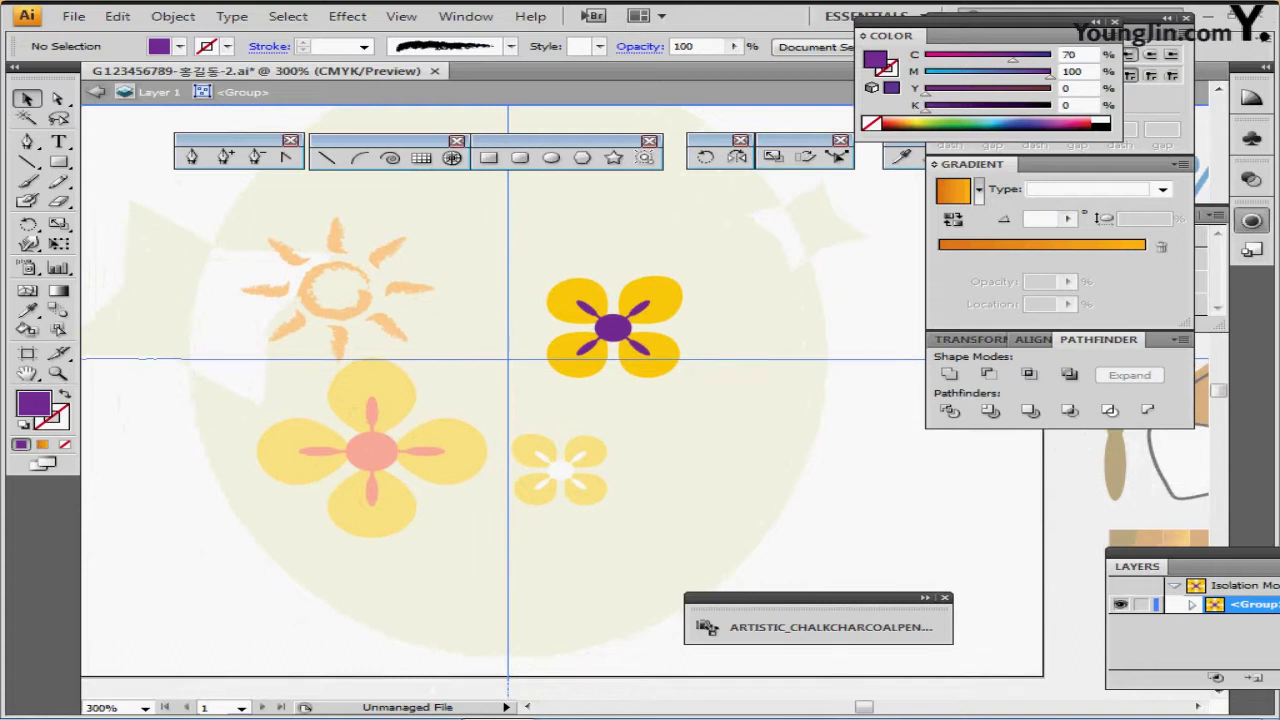
{"action": "key", "text": "Escape"}
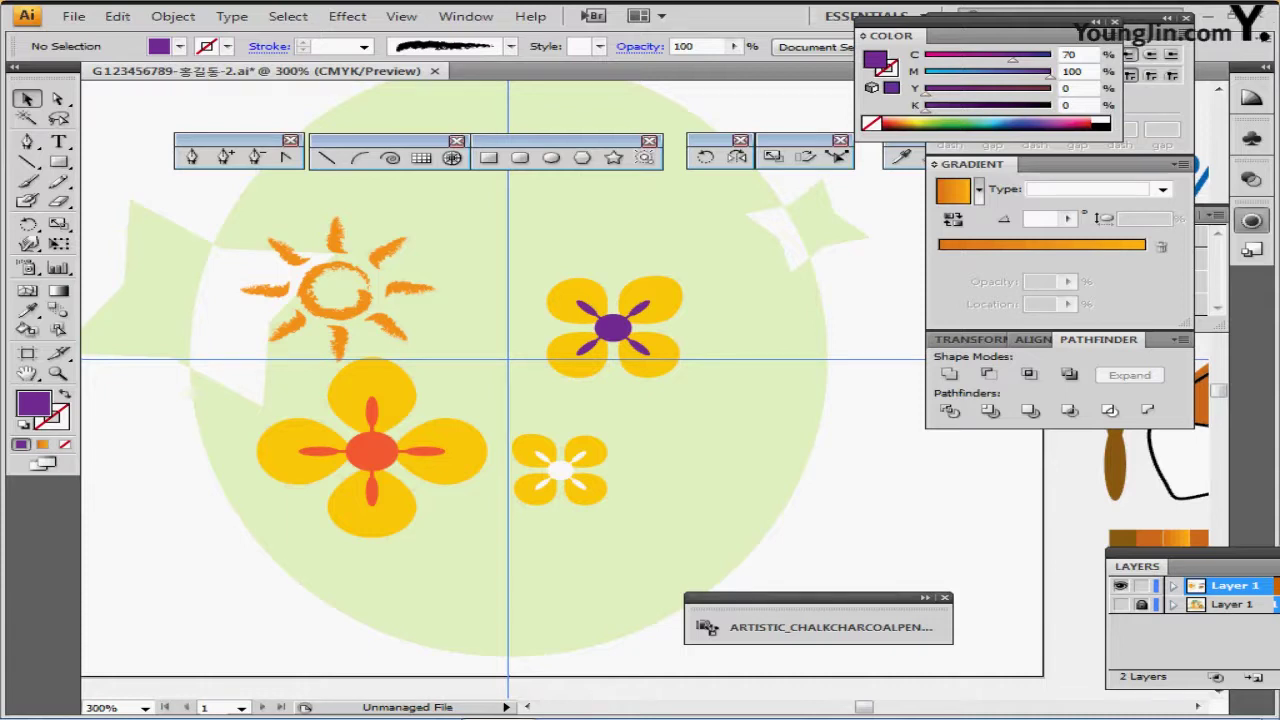
- Open the Decorative_Banners and Seals brush library and choose the Banner 5 brush
{"action": "left_click", "coordinate": [925, 597]}
{"action": "mouse_move", "coordinate": [820, 597]}
{"action": "left_mouse_down"}
{"action": "mouse_move", "coordinate": [779, 368]}
{"action": "mouse_move", "coordinate": [756, 334]}
{"action": "left_mouse_up"}
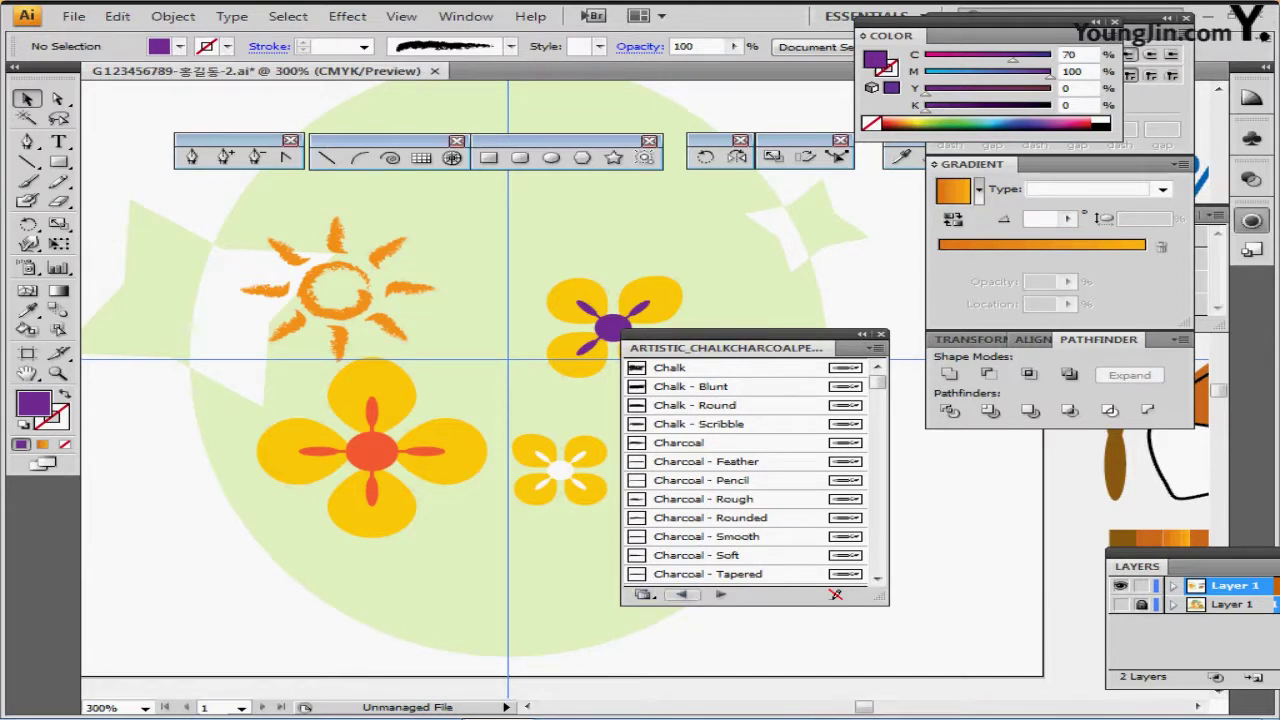
{"action": "left_click", "coordinate": [645, 595]}
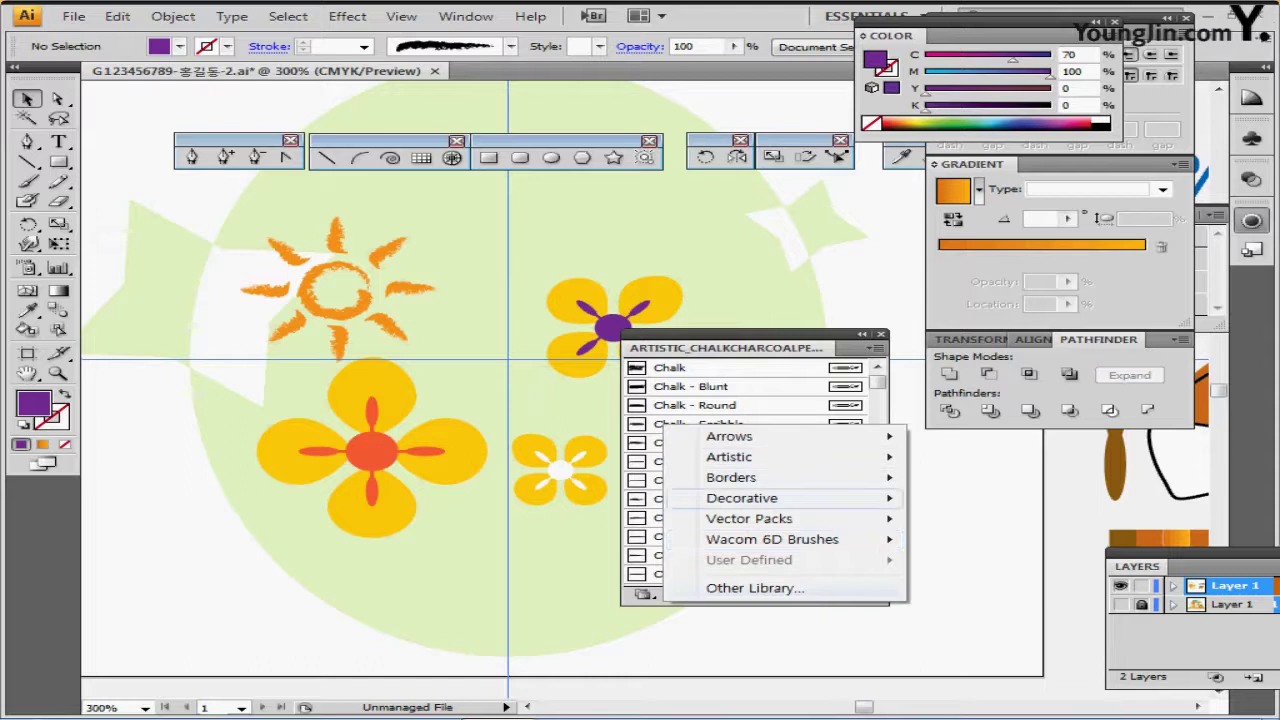
{"action": "mouse_move", "coordinate": [742, 498]}
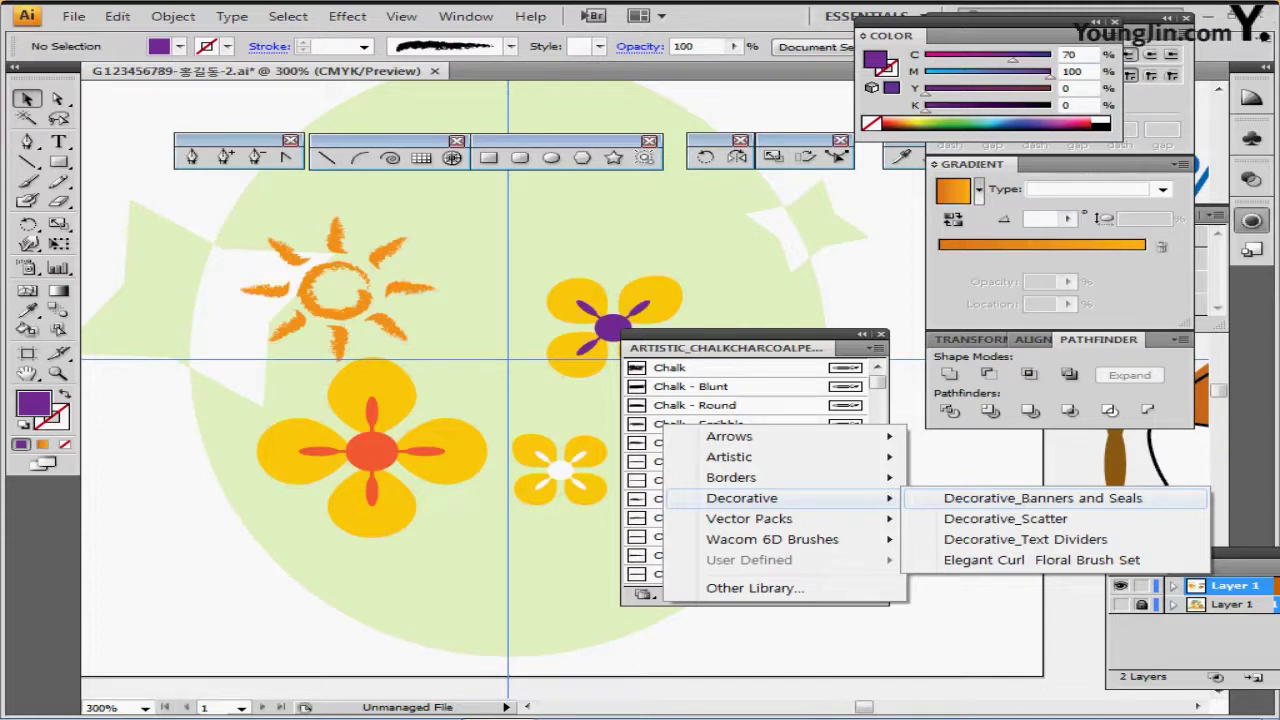
{"action": "left_click", "coordinate": [1043, 498]}
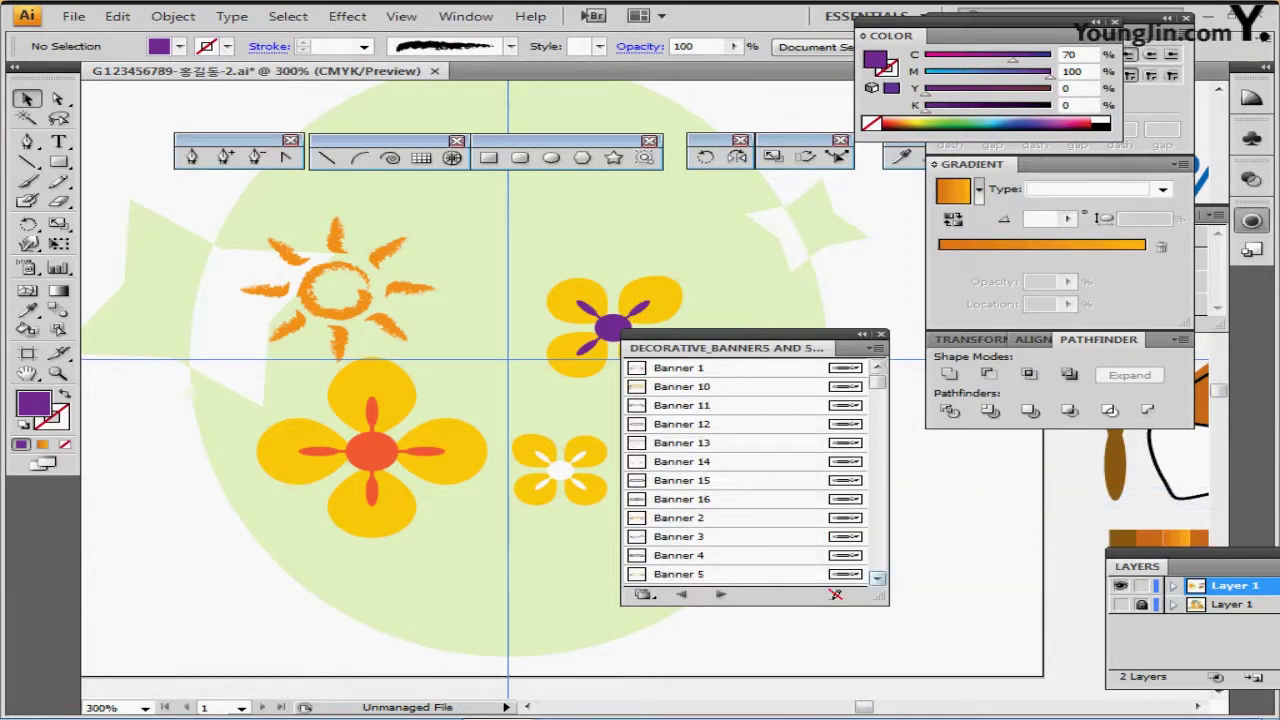
{"action": "left_click", "coordinate": [876, 577]}
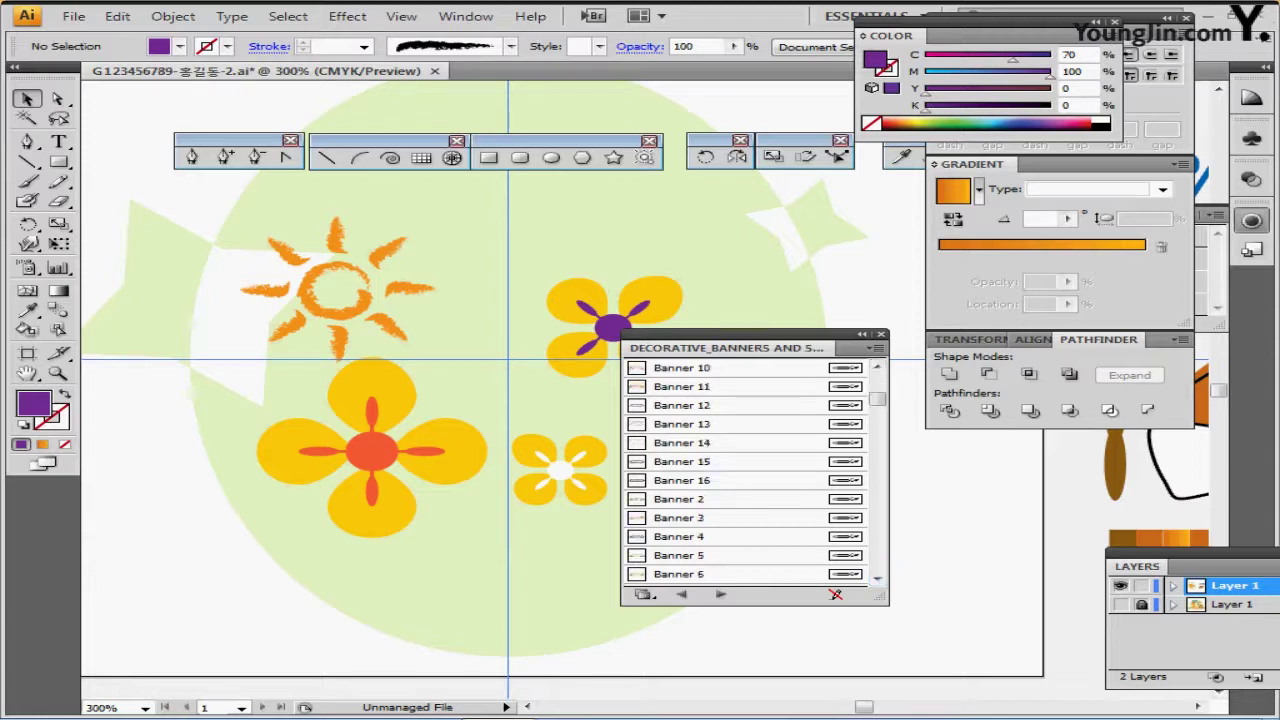
{"action": "left_click", "coordinate": [700, 555]}
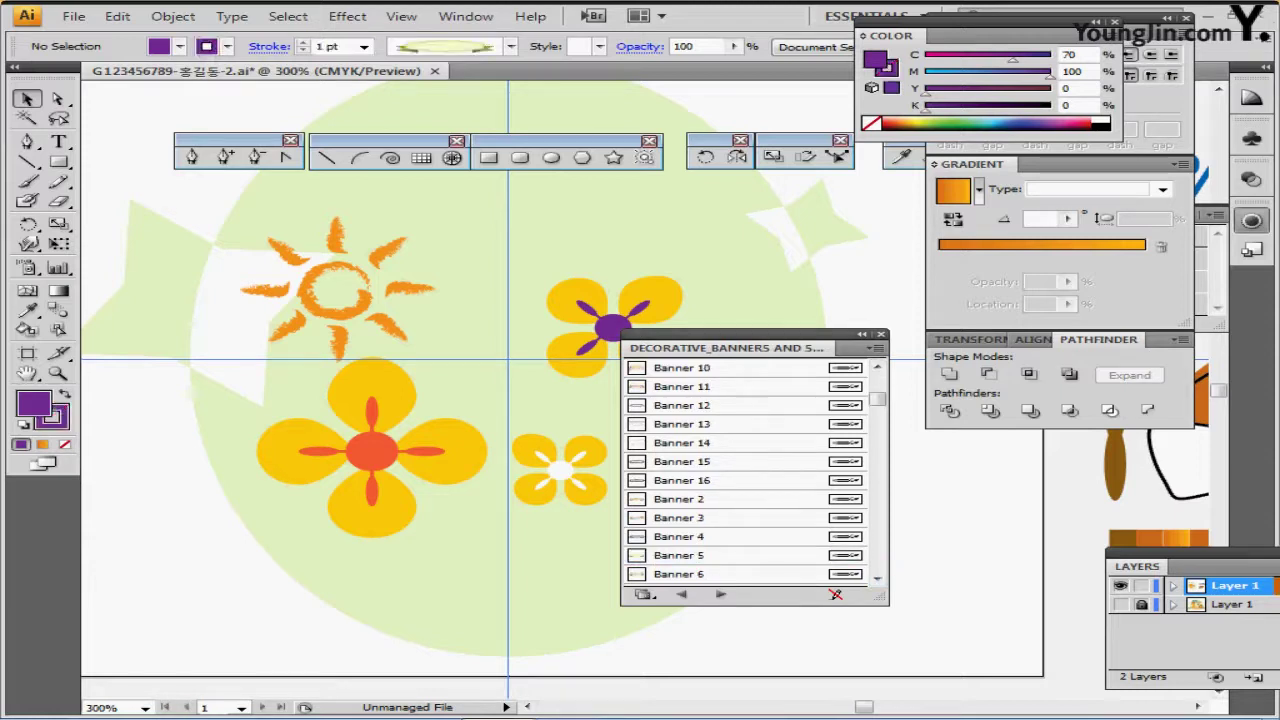
{"action": "mouse_move", "coordinate": [720, 347]}
{"action": "left_mouse_down"}
{"action": "mouse_move", "coordinate": [784, 377]}
{"action": "mouse_move", "coordinate": [867, 455]}
{"action": "left_mouse_up"}
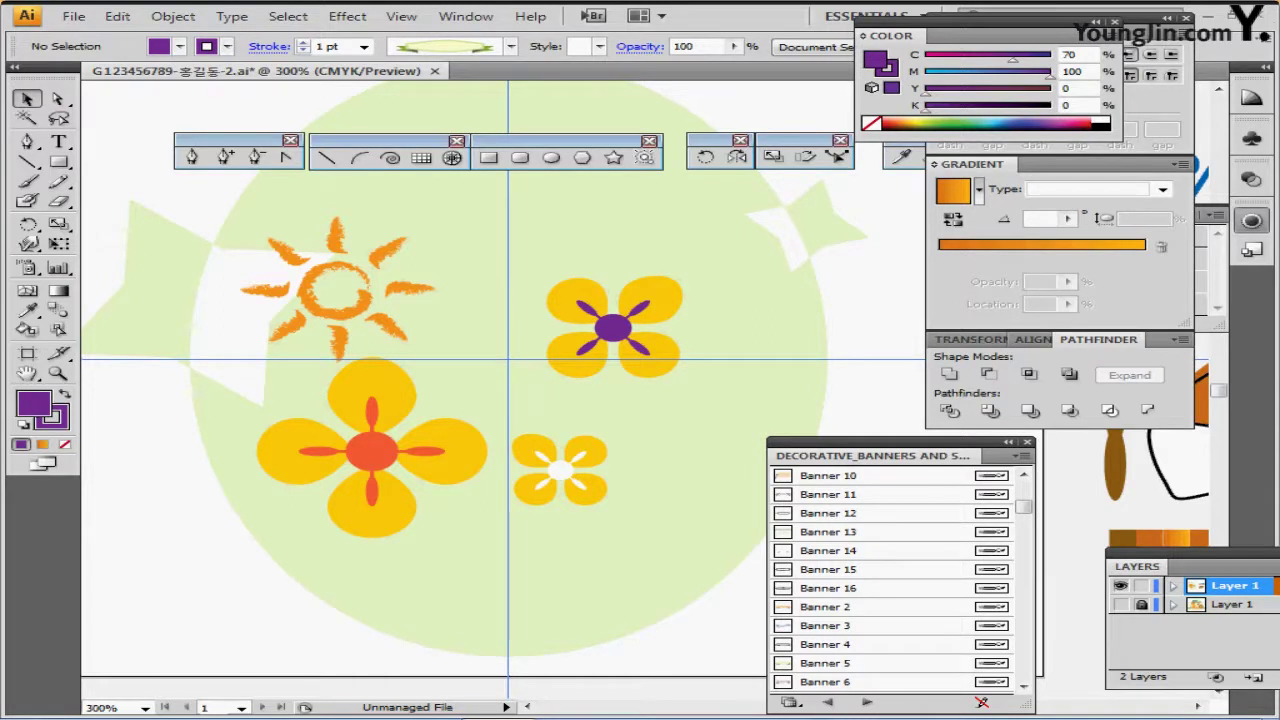
- Draw a horizontal banner line from right to left across the lower part of the green circle
{"action": "key", "text": "ctrl+minus"}
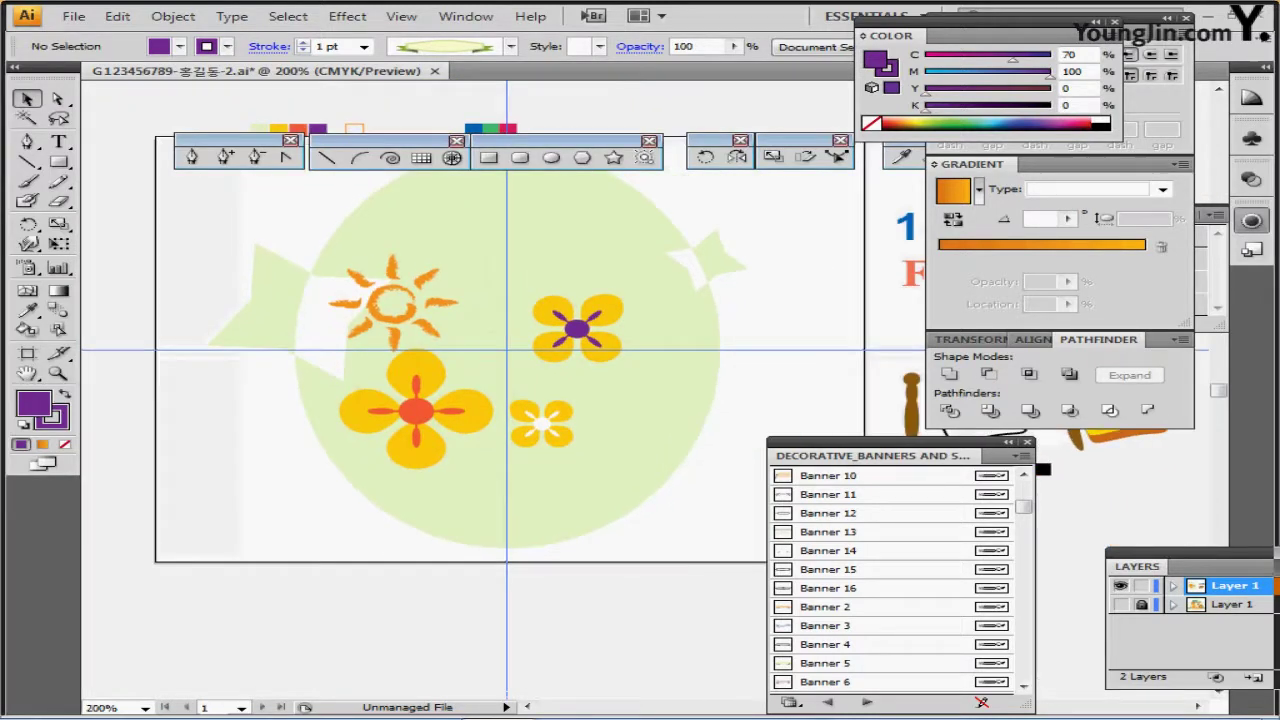
{"action": "key", "text": "backslash"}
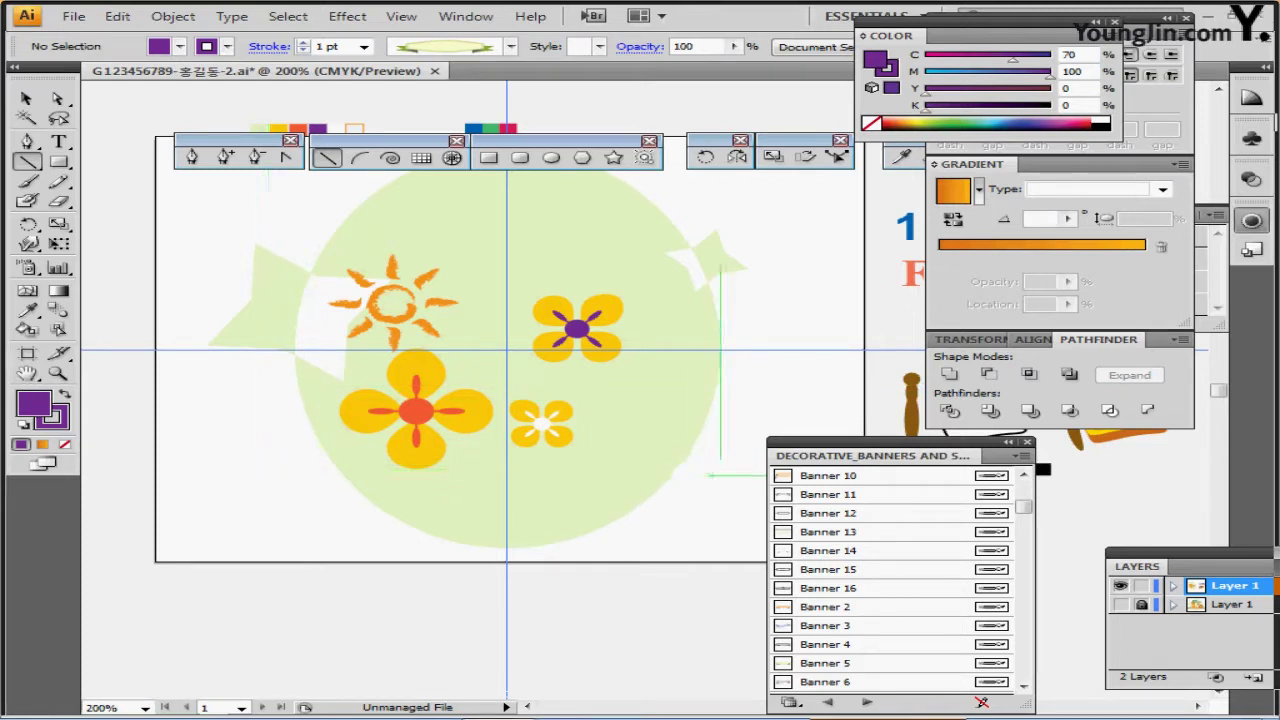
{"action": "left_click_drag", "start_coordinate": [870, 455], "coordinate": [918, 486]}
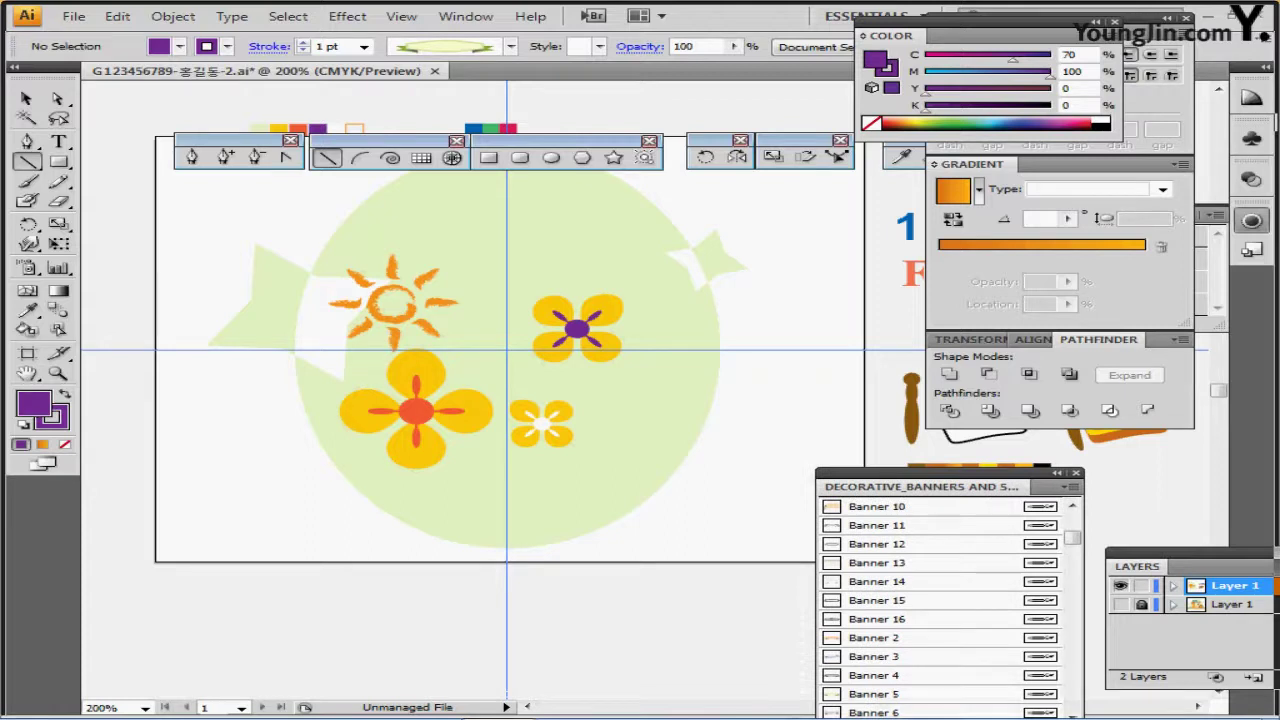
{"action": "left_click_drag", "start_coordinate": [800, 483], "coordinate": [215, 482]}
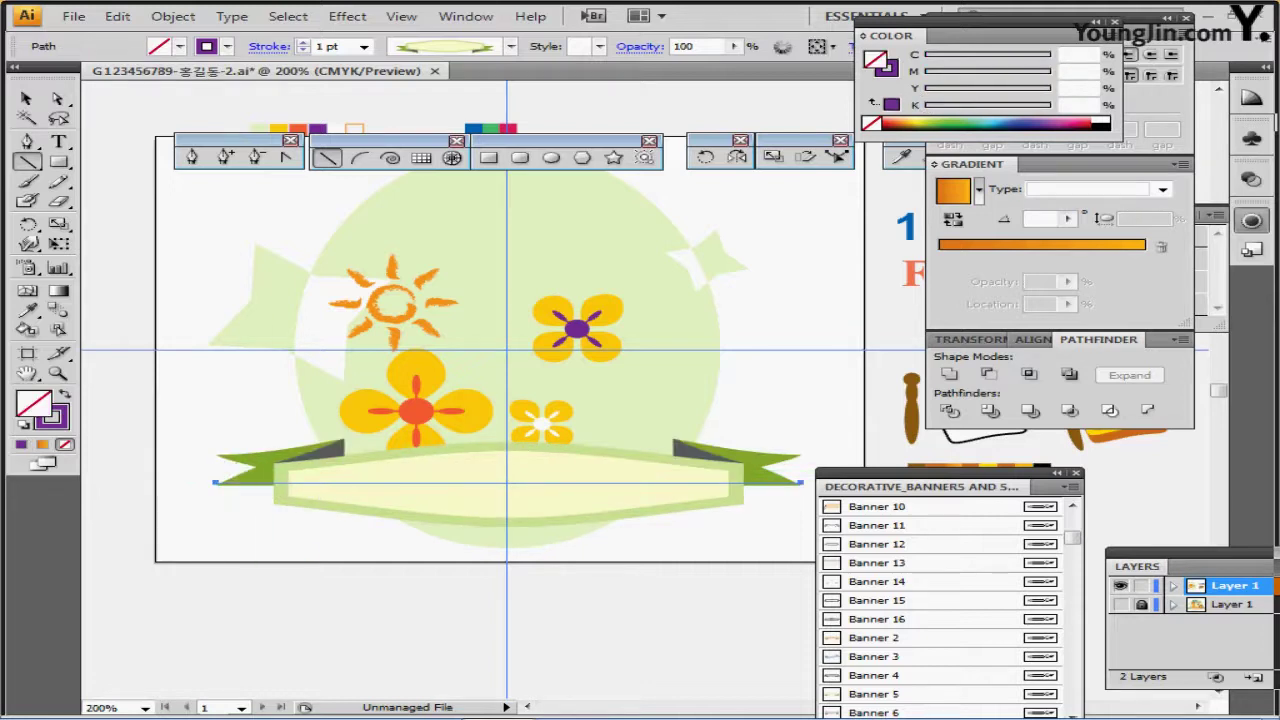
- Draw a trial banner line from left to right beneath the first banner, and delete it
{"action": "left_click_drag", "start_coordinate": [237, 580], "coordinate": [748, 580]}
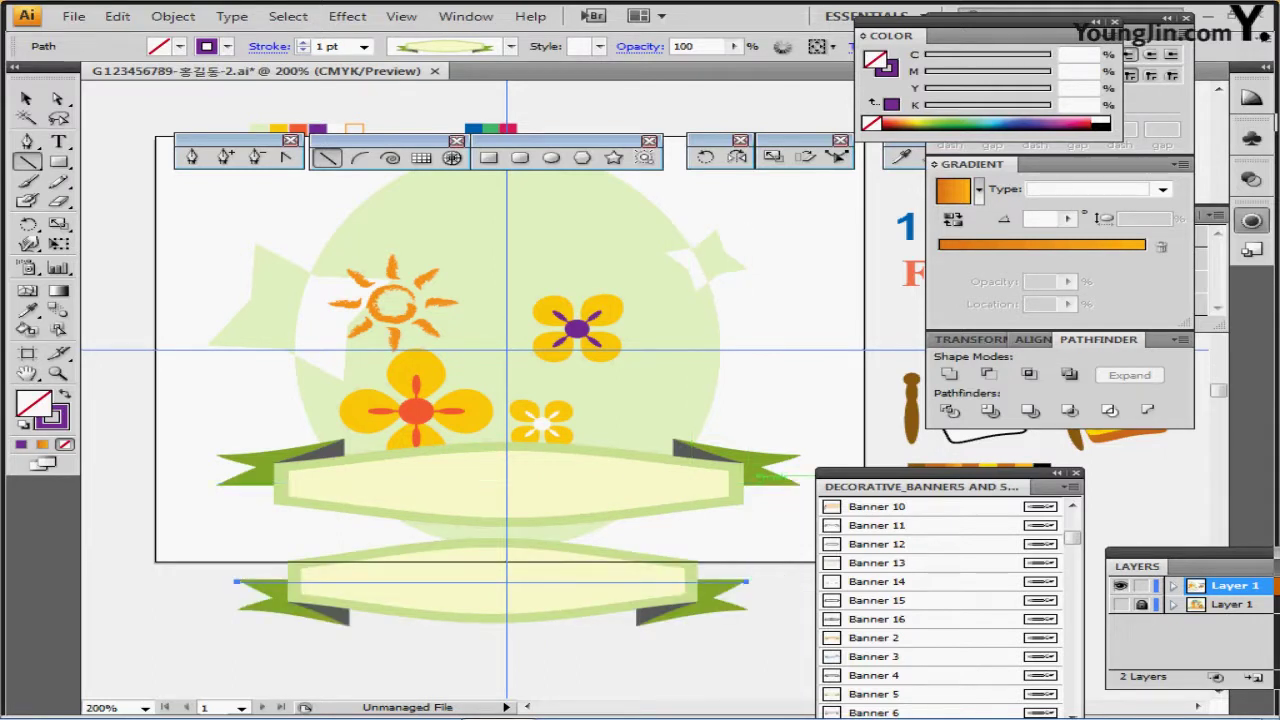
{"action": "key", "text": "Delete"}
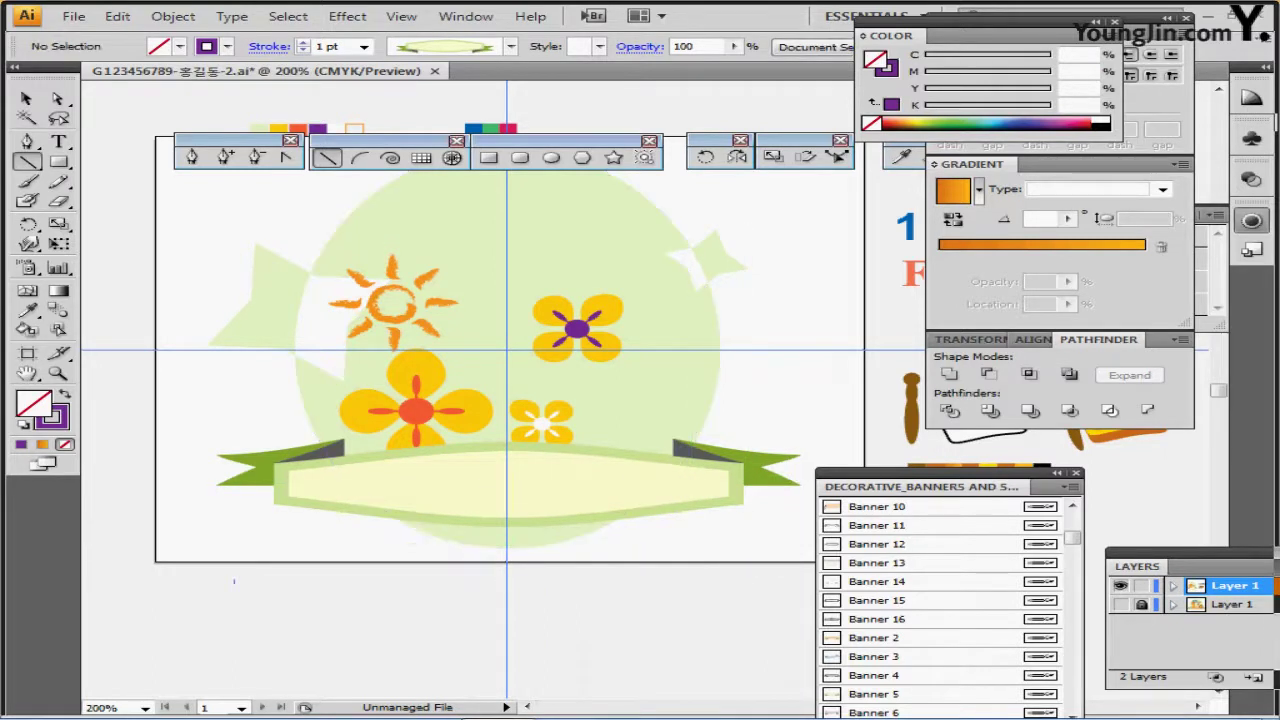
- Widen the banner by lengthening its path, and recenter it on the vertical guide
{"action": "left_click", "coordinate": [361, 483], "text": "ctrl"}
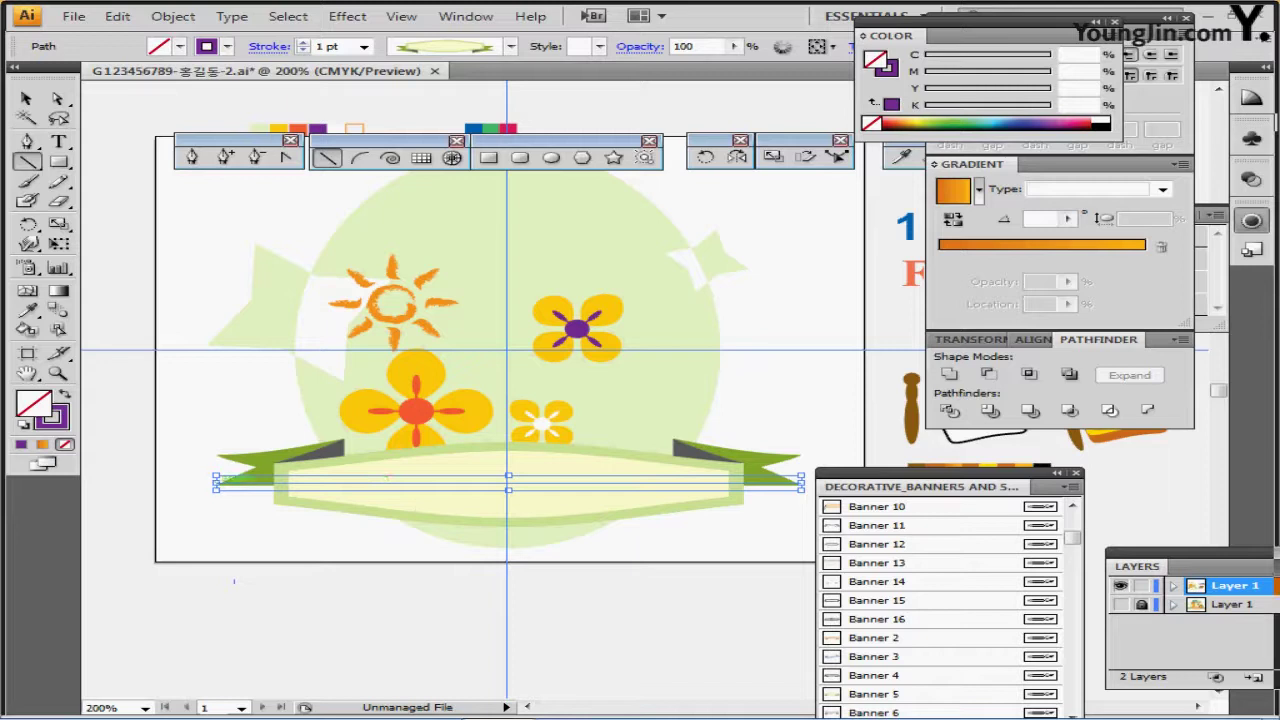
{"action": "left_click_drag", "start_coordinate": [802, 481], "coordinate": [180, 482]}
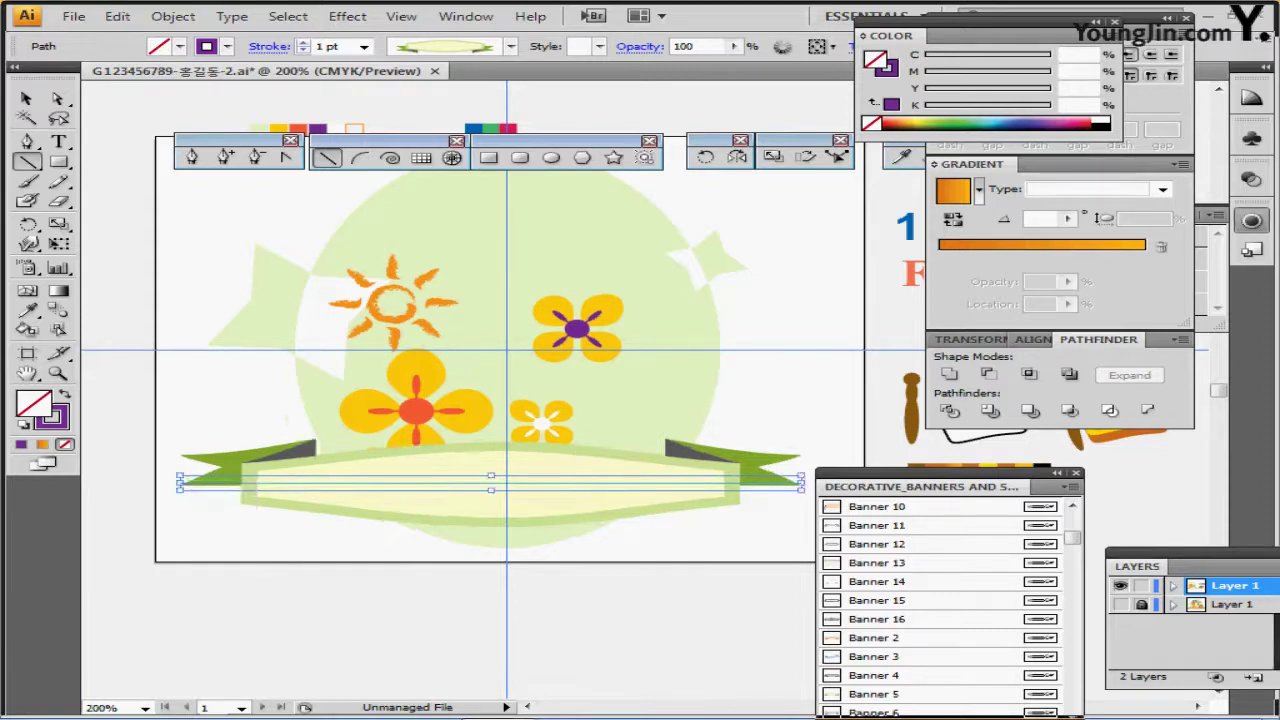
{"action": "left_click_drag", "start_coordinate": [612, 483], "coordinate": [628, 484]}
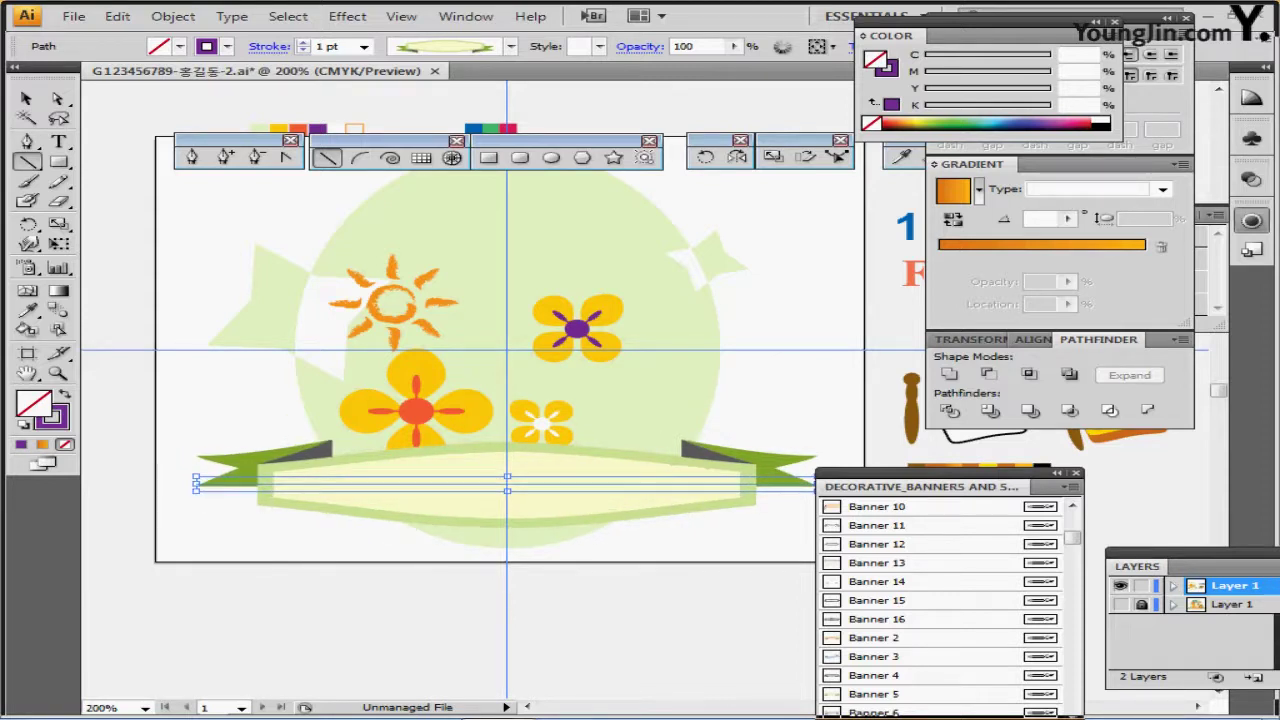
{"action": "left_click_drag", "start_coordinate": [196, 481], "coordinate": [173, 483]}
{"action": "left_click_drag", "start_coordinate": [602, 484], "coordinate": [612, 483]}
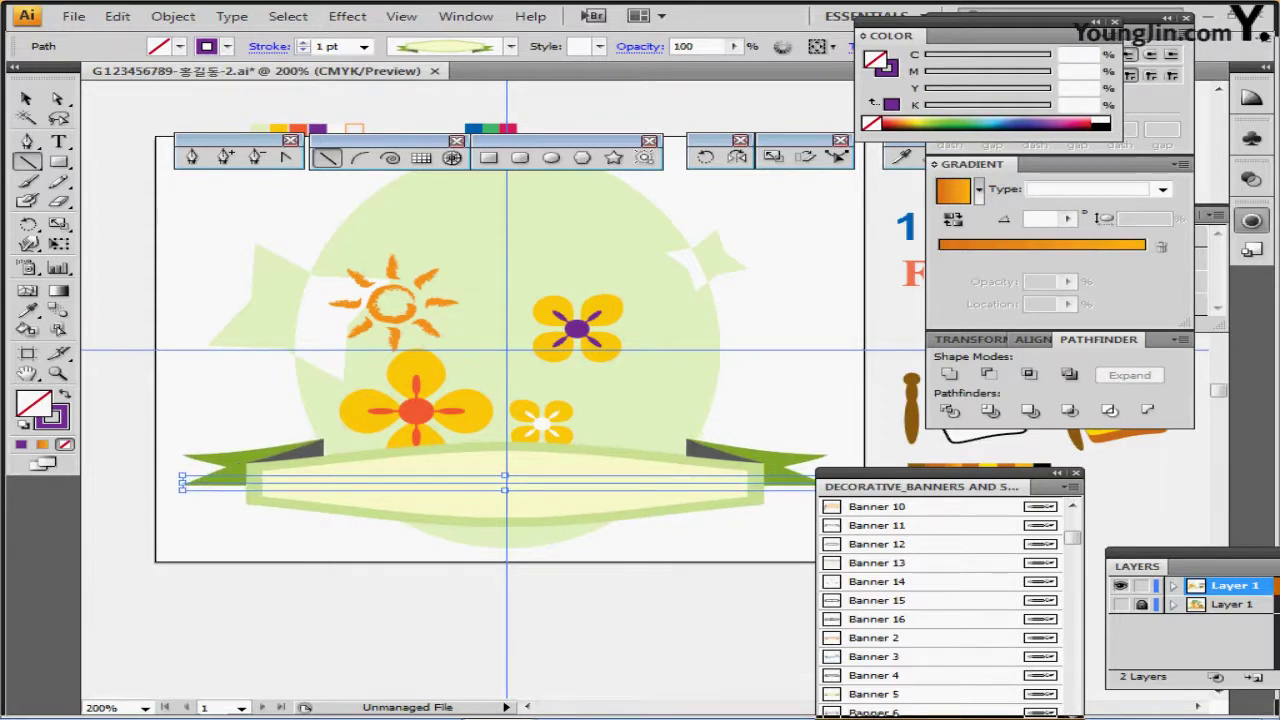
{"action": "key", "text": "ctrl+shift+a"}
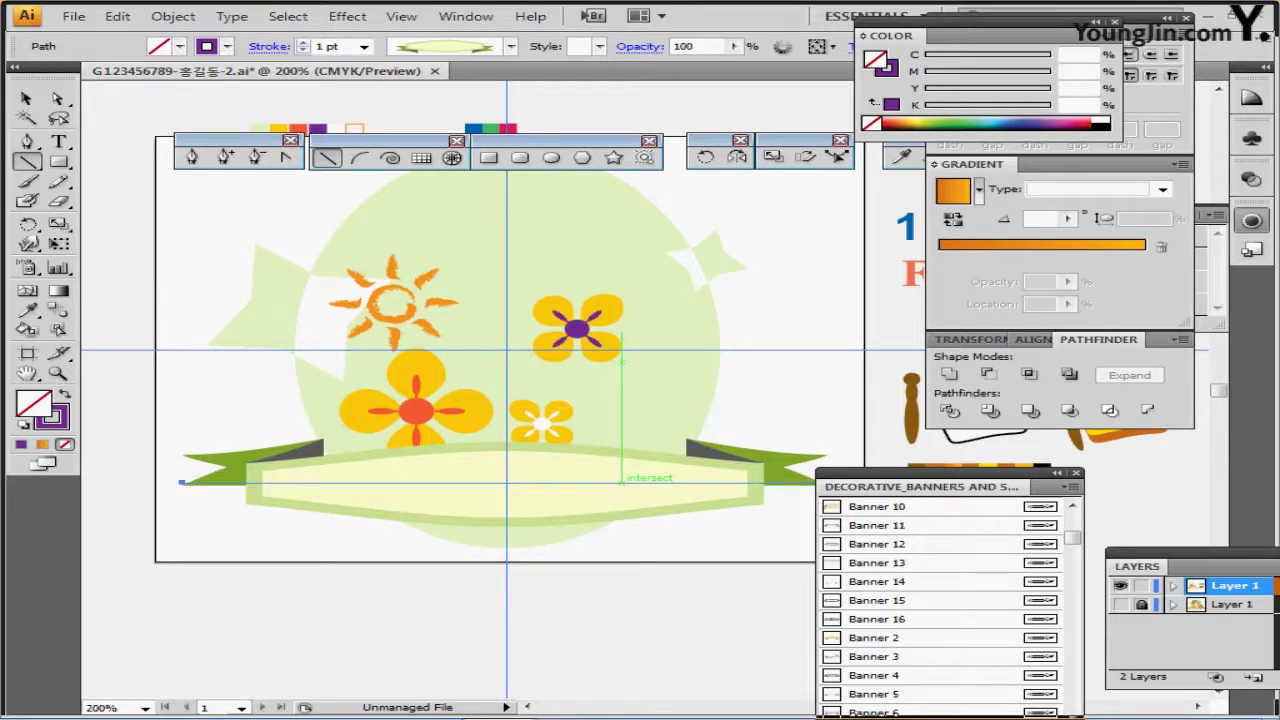
- Deselect the finished banner and close the Decorative_Banners and Seals brush library
{"action": "key", "text": "ctrl"}
{"action": "key", "text": "ctrl+shift+a"}
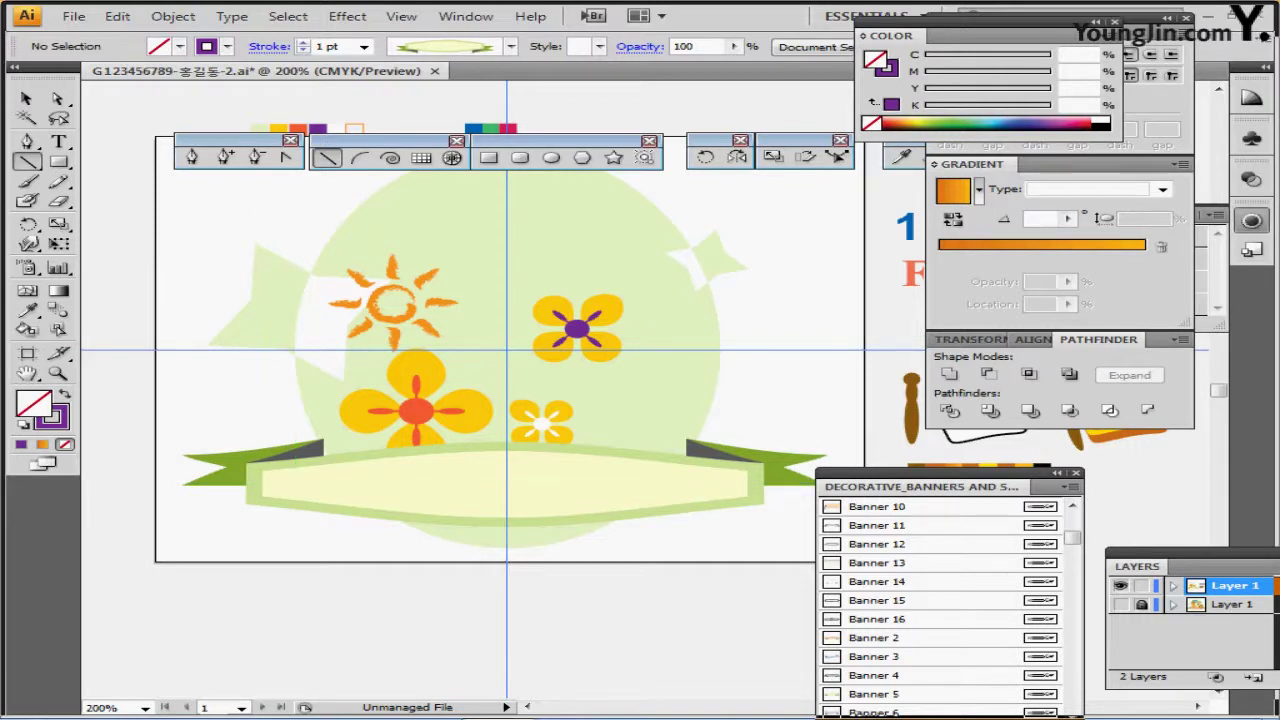
{"action": "left_click", "coordinate": [1076, 473]}
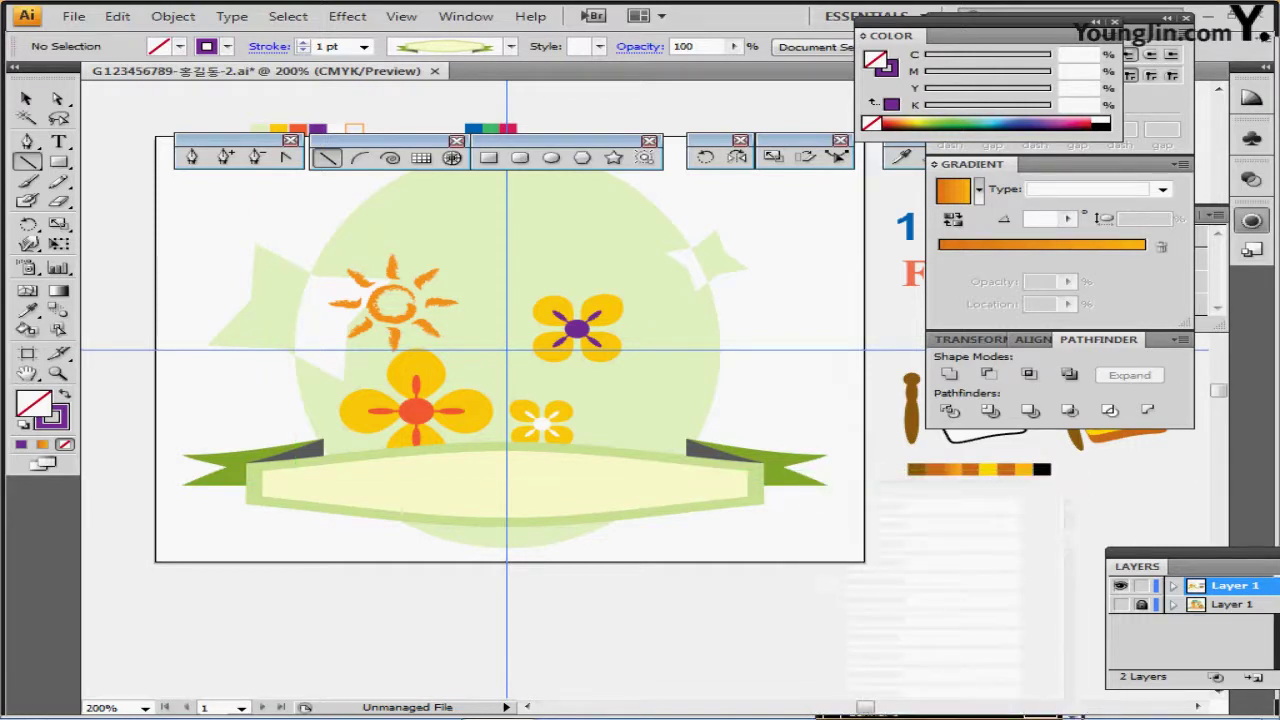
- Draw an S-shaped wavy path with the Pen tool across the inside of the banner, with the default fill and stroke
{"action": "mouse_move", "coordinate": [624, 487]}
{"action": "left_mouse_down"}
{"action": "mouse_move", "coordinate": [634, 460]}
{"action": "mouse_move", "coordinate": [617, 487]}
{"action": "left_mouse_up"}
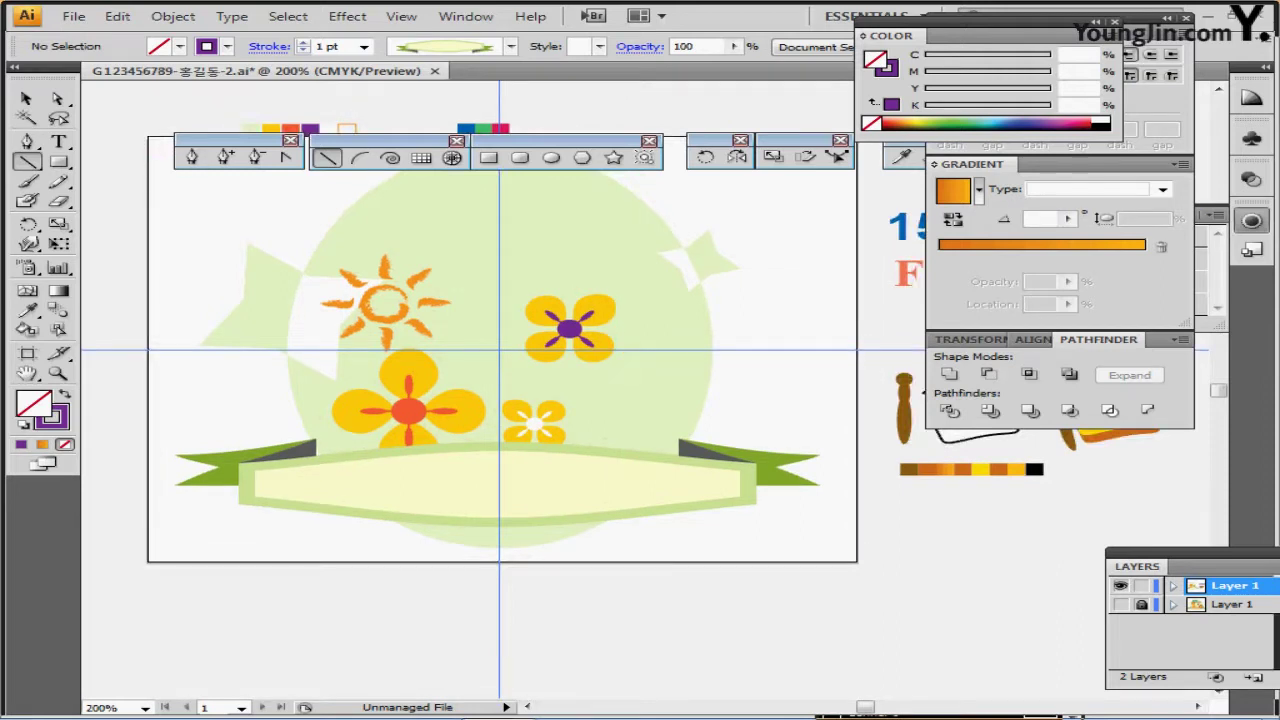
{"action": "key", "text": "p"}
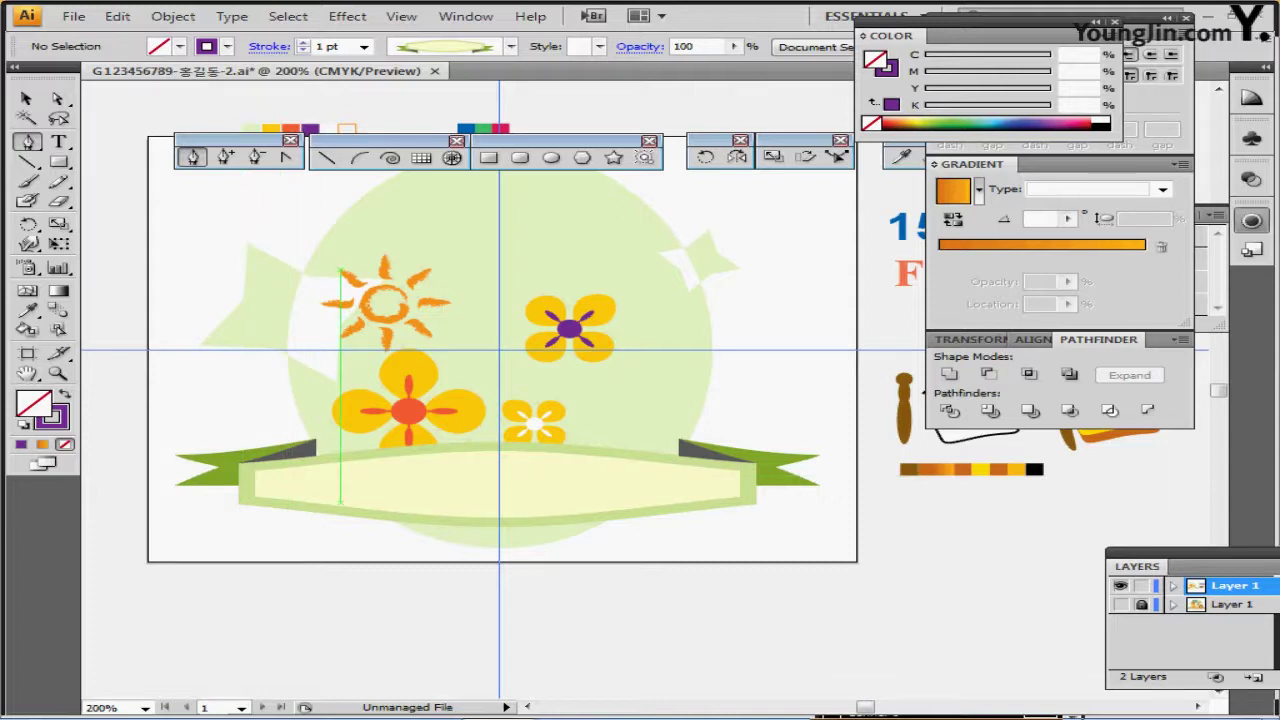
{"action": "left_click", "coordinate": [309, 490]}
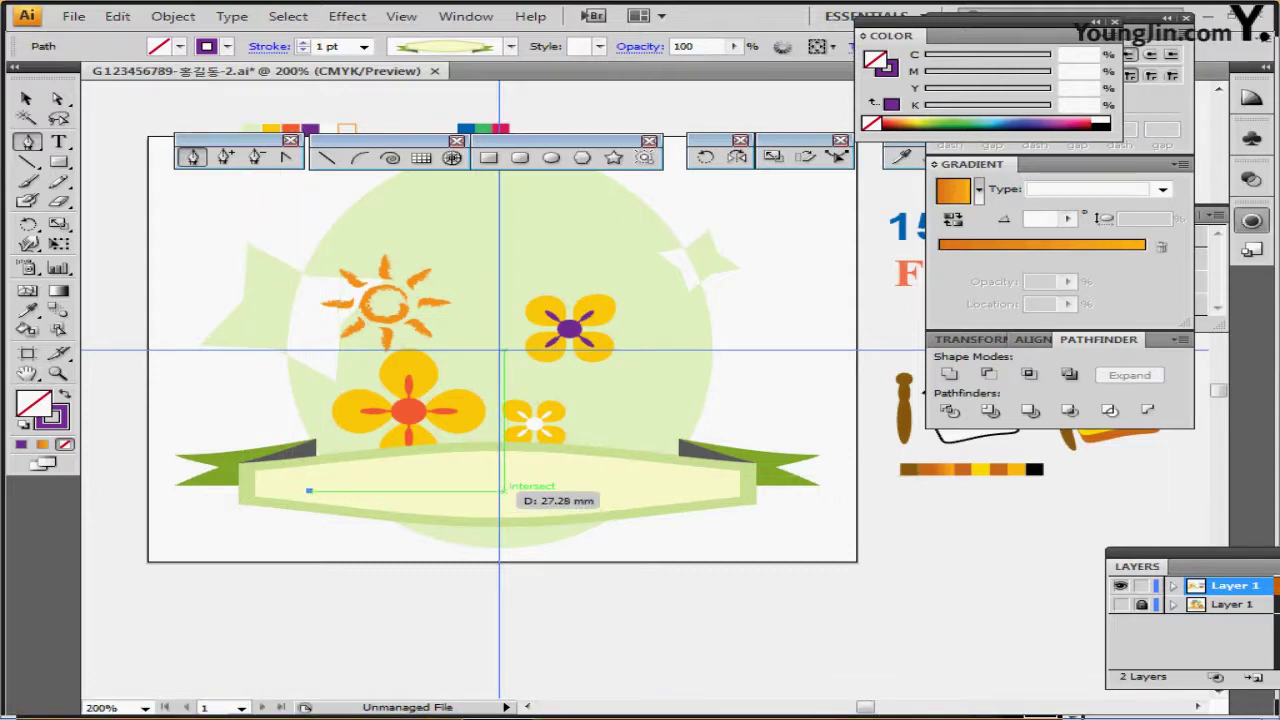
{"action": "left_click_drag", "start_coordinate": [502, 491], "coordinate": [576, 476]}
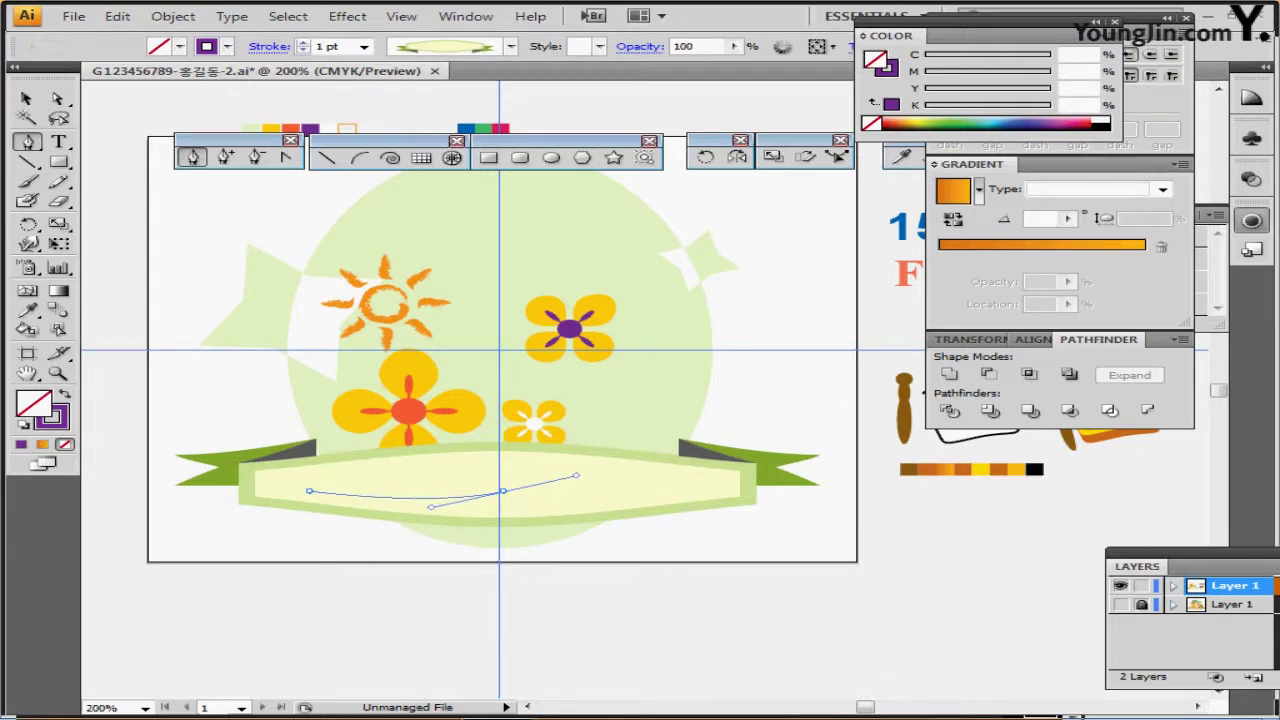
{"action": "left_click_drag", "start_coordinate": [696, 497], "coordinate": [719, 513]}
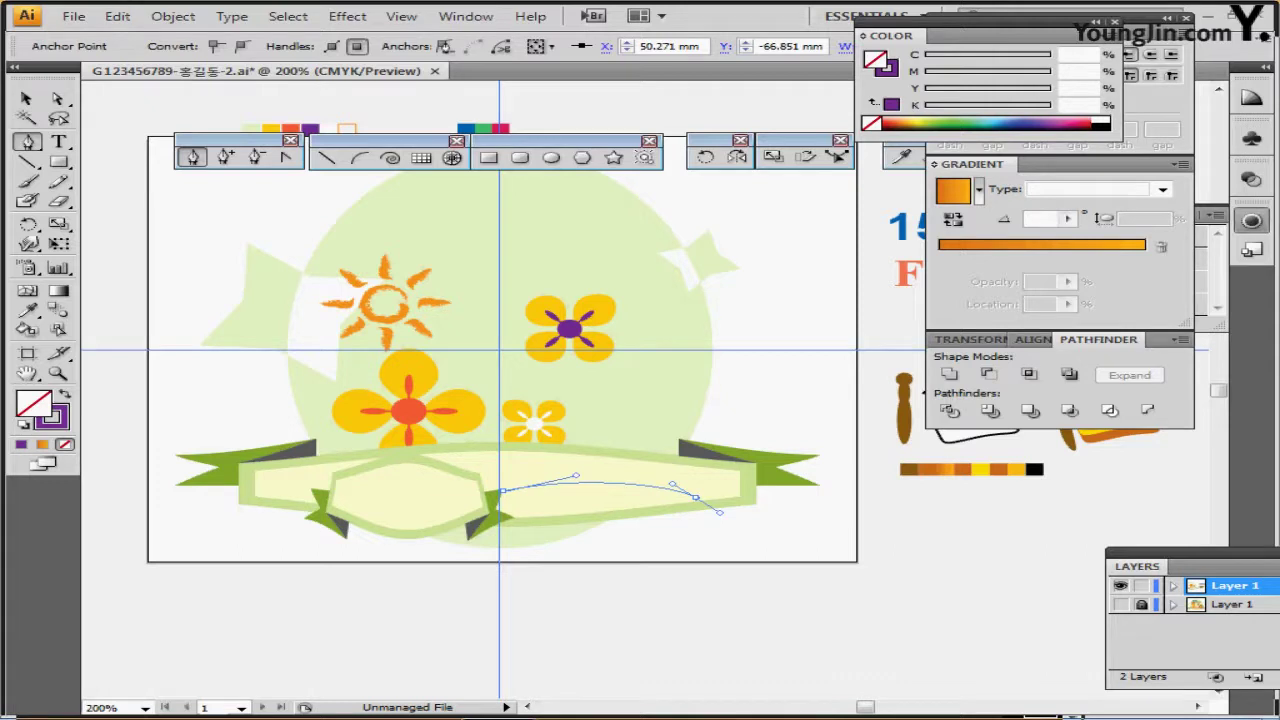
{"action": "left_click_drag", "start_coordinate": [718, 510], "coordinate": [720, 512]}
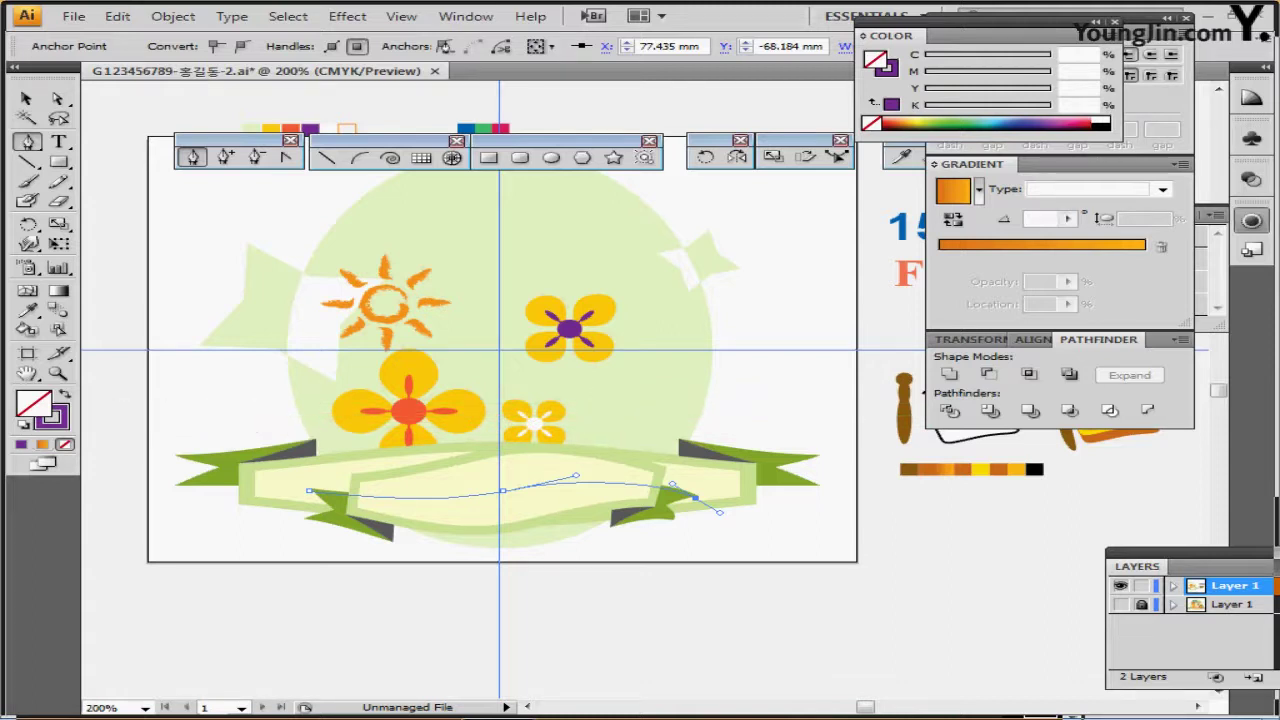
{"action": "key", "text": "d"}
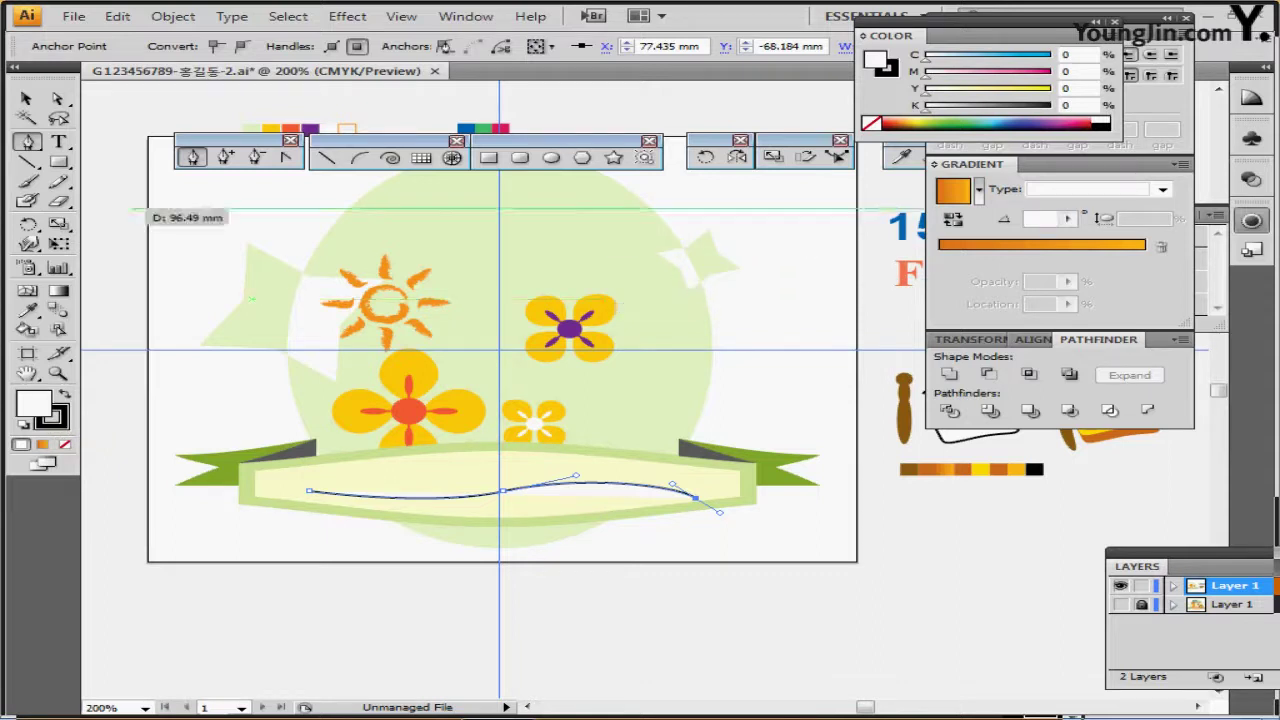
- Convert the wavy line in the banner into an empty text path with the Type on a Path tool
{"action": "left_click", "coordinate": [58, 142]}
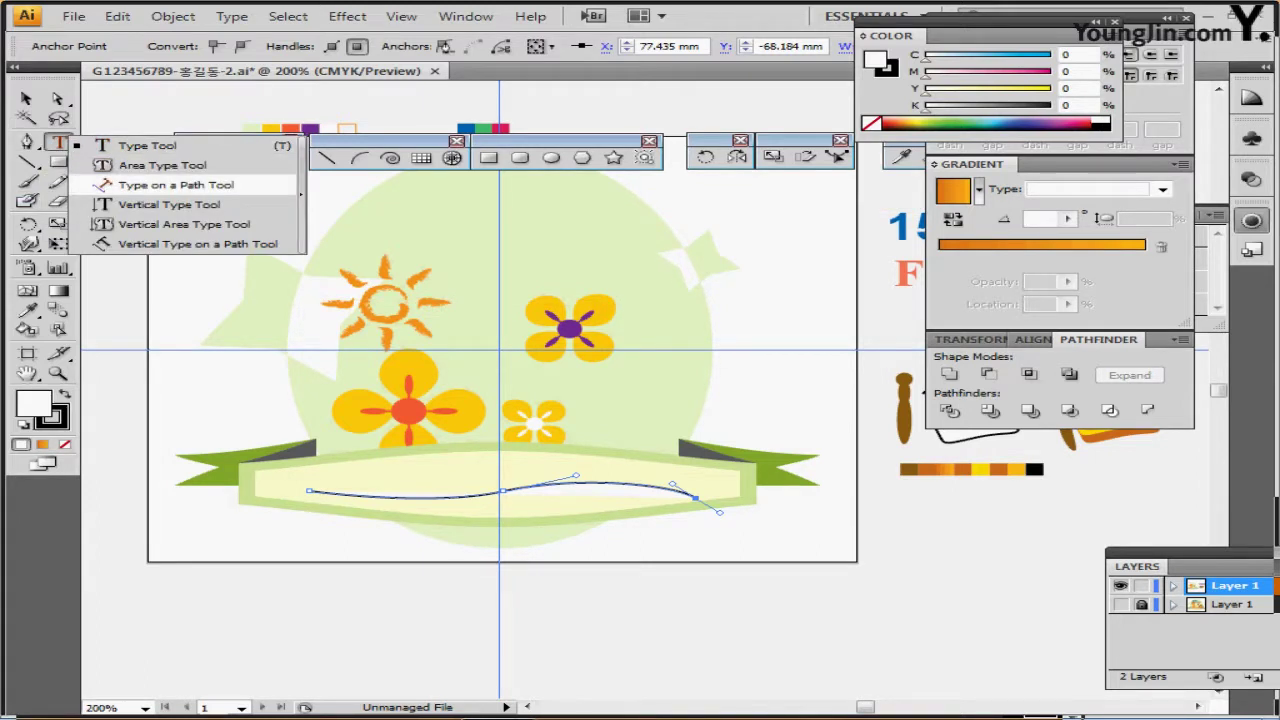
{"action": "left_click", "coordinate": [185, 185]}
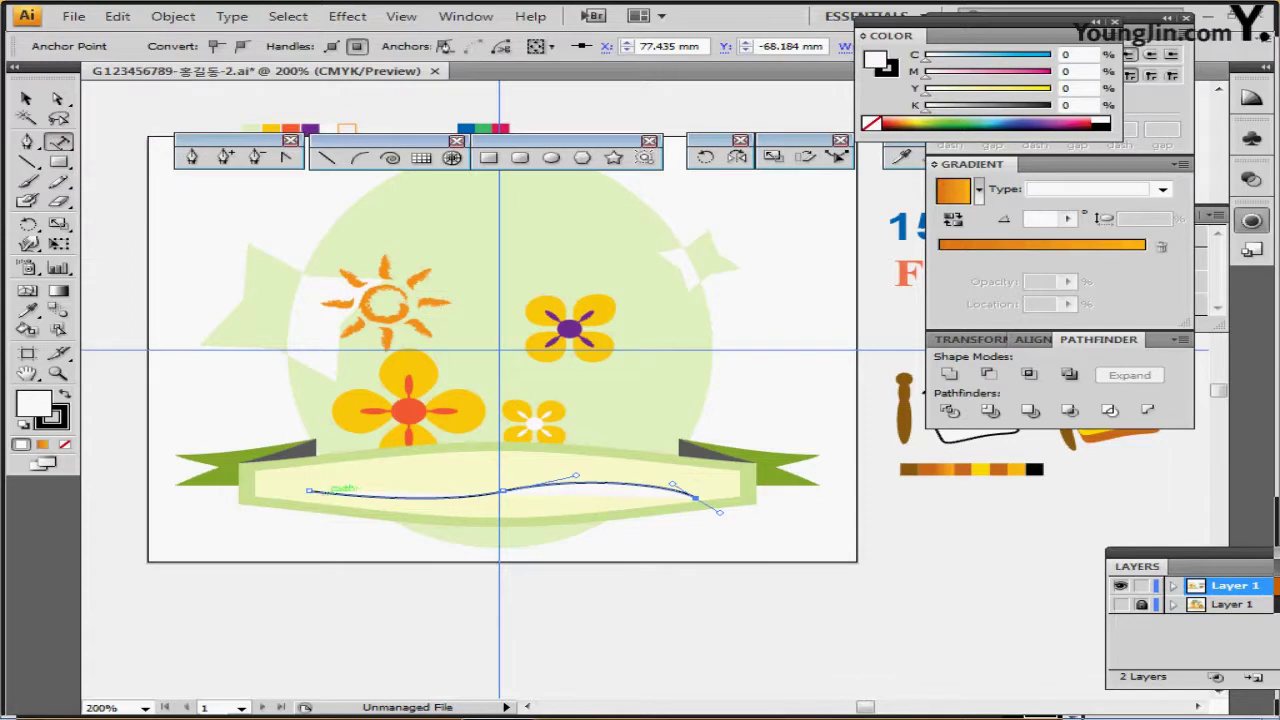
{"action": "left_click", "coordinate": [322, 492]}
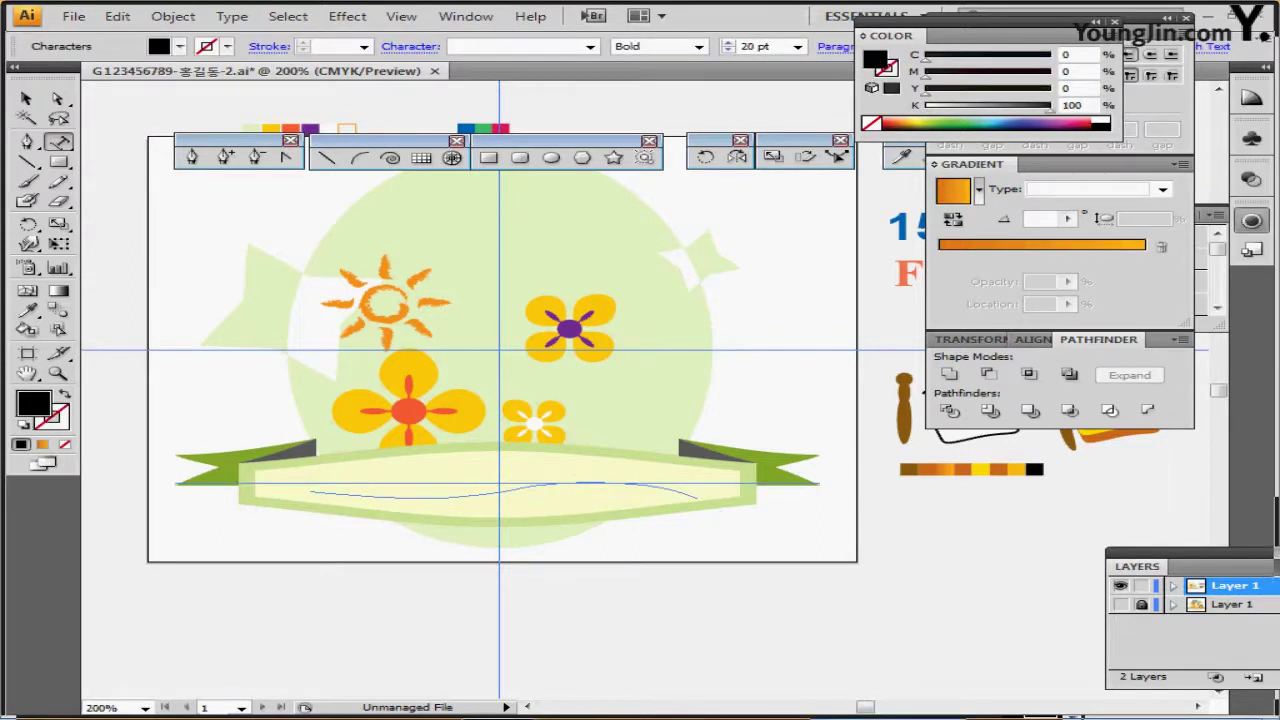
{"action": "key", "text": "ctrl+shift+a"}
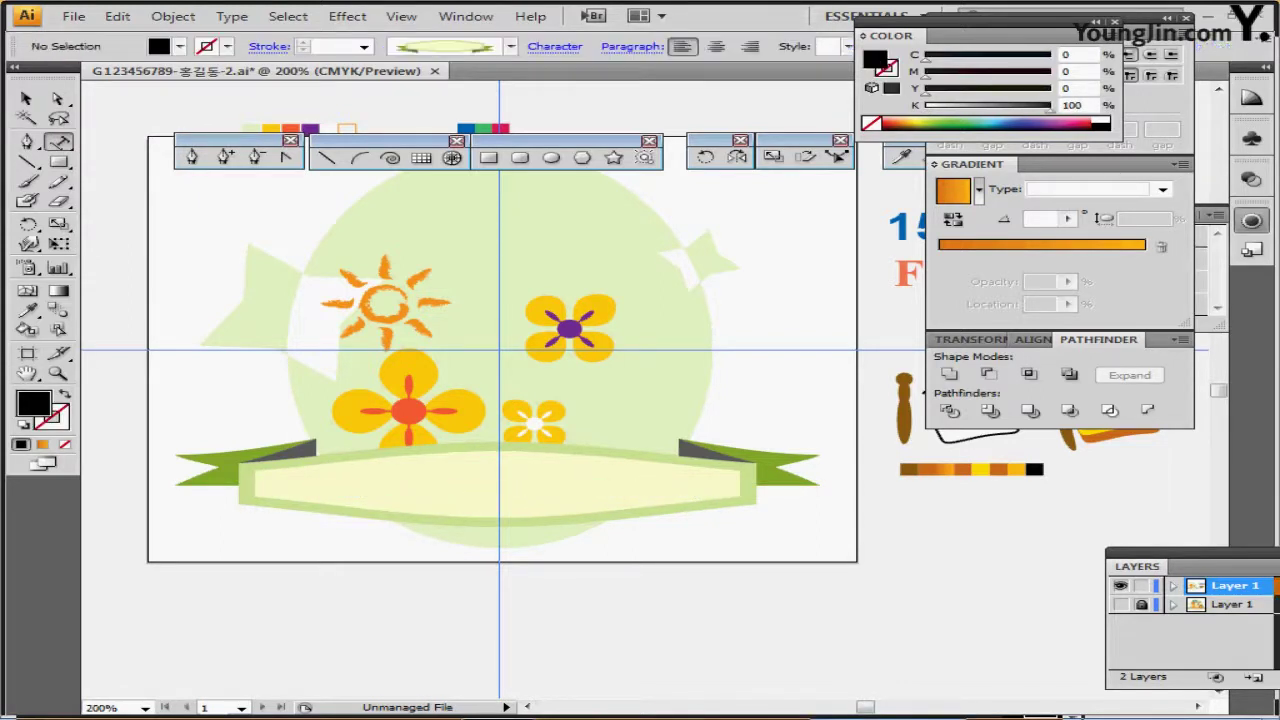
- Copy the Flower Festival text from beside the artboard and paste it onto the wavy path in the banner
{"action": "left_click_drag", "start_coordinate": [905, 235], "coordinate": [906, 318]}
{"action": "left_click_drag", "start_coordinate": [580, 318], "coordinate": [906, 318]}
{"action": "key", "text": "ctrl+c"}
{"action": "key", "text": "ctrl+shift+a"}
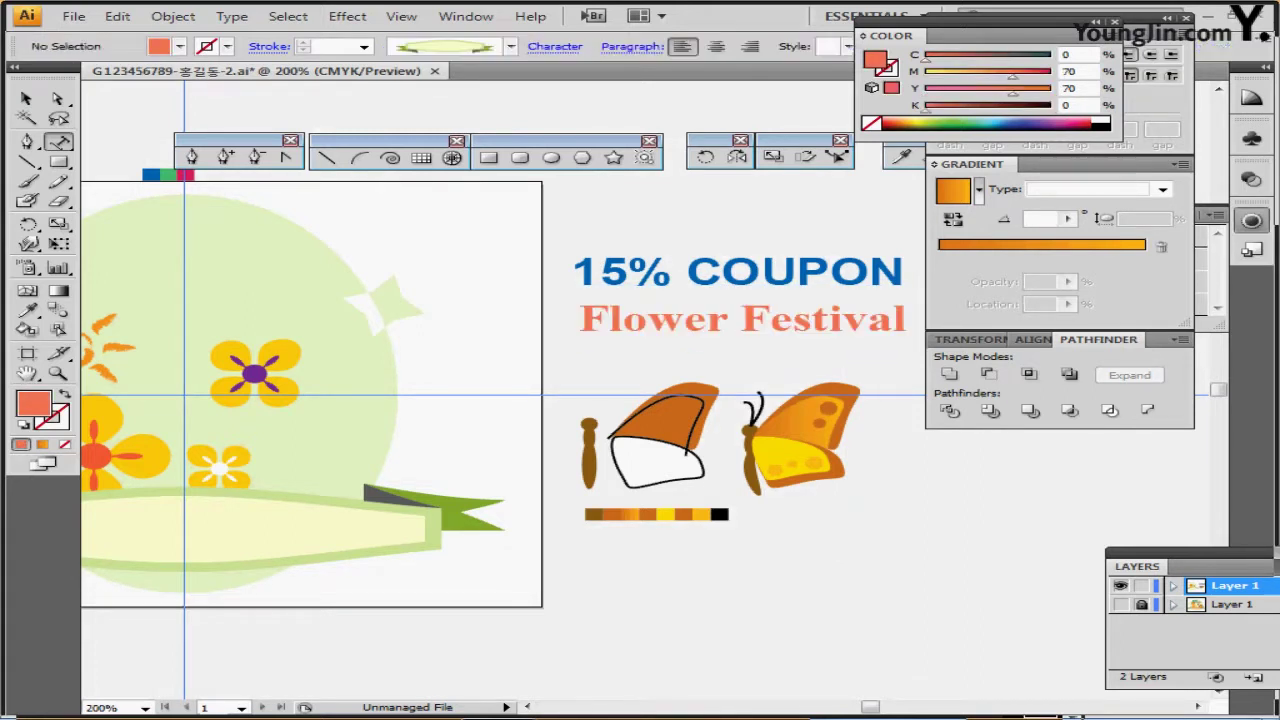
{"action": "left_click_drag", "start_coordinate": [480, 430], "coordinate": [775, 394]}
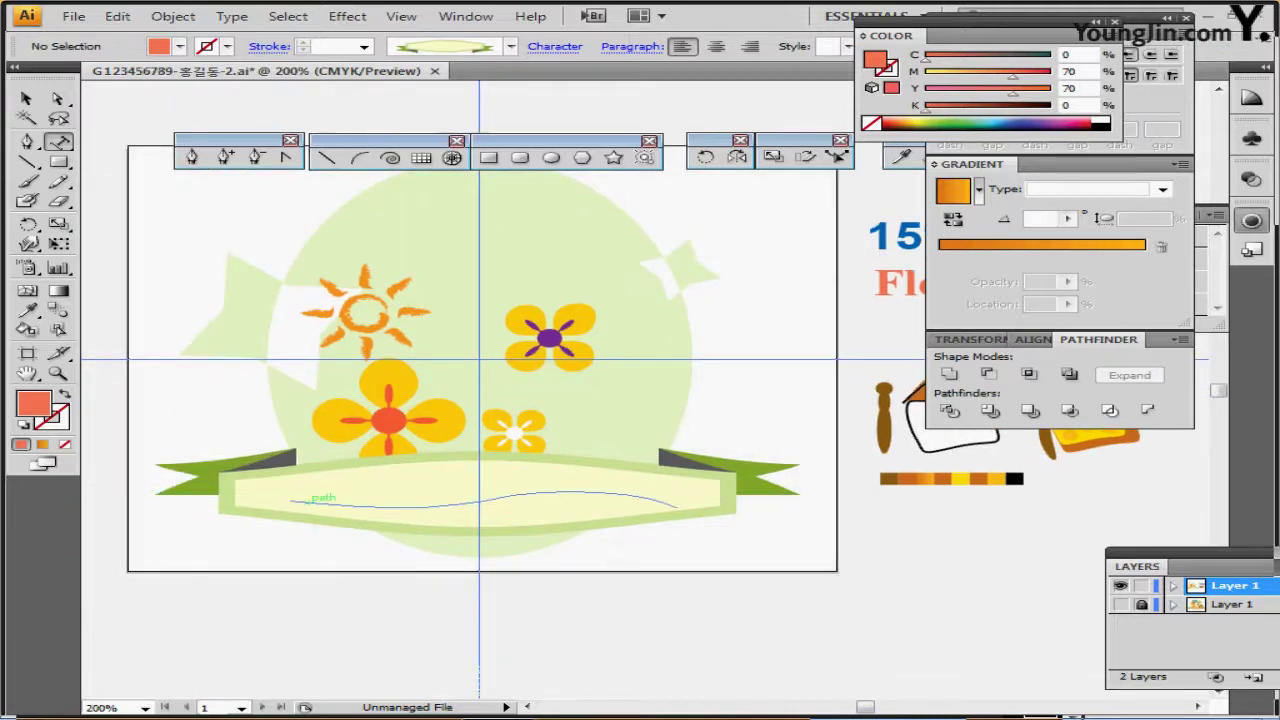
{"action": "left_click", "coordinate": [292, 500]}
{"action": "key", "text": "ctrl+v"}
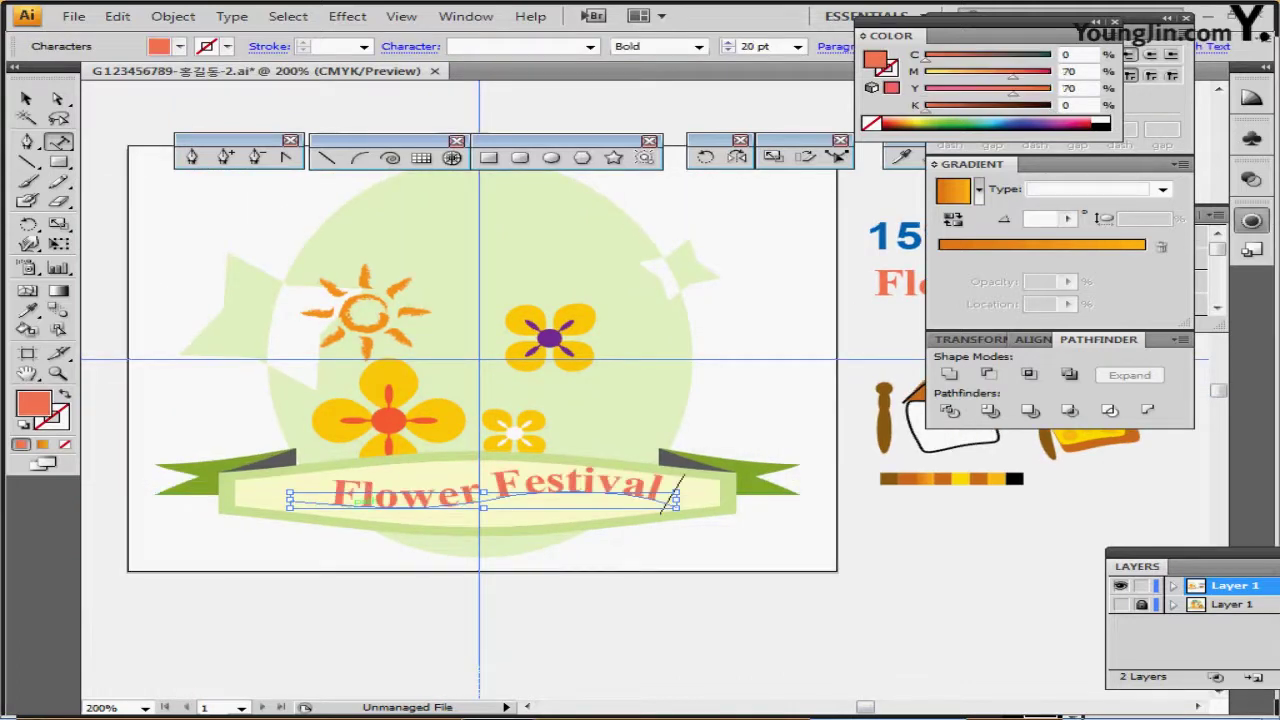
{"action": "key", "text": "Escape"}
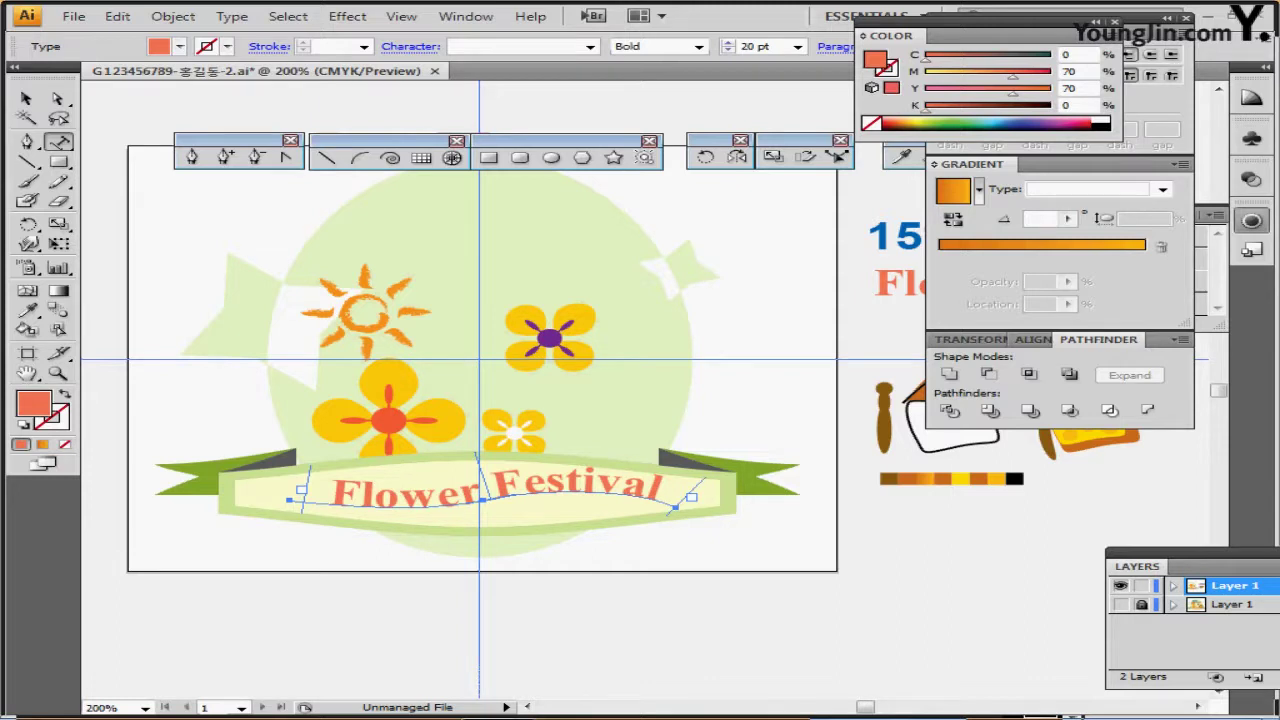
- Center-align the Flower Festival text and shift it slightly left along its path to balance it in the banner
{"action": "left_click", "coordinate": [836, 46]}
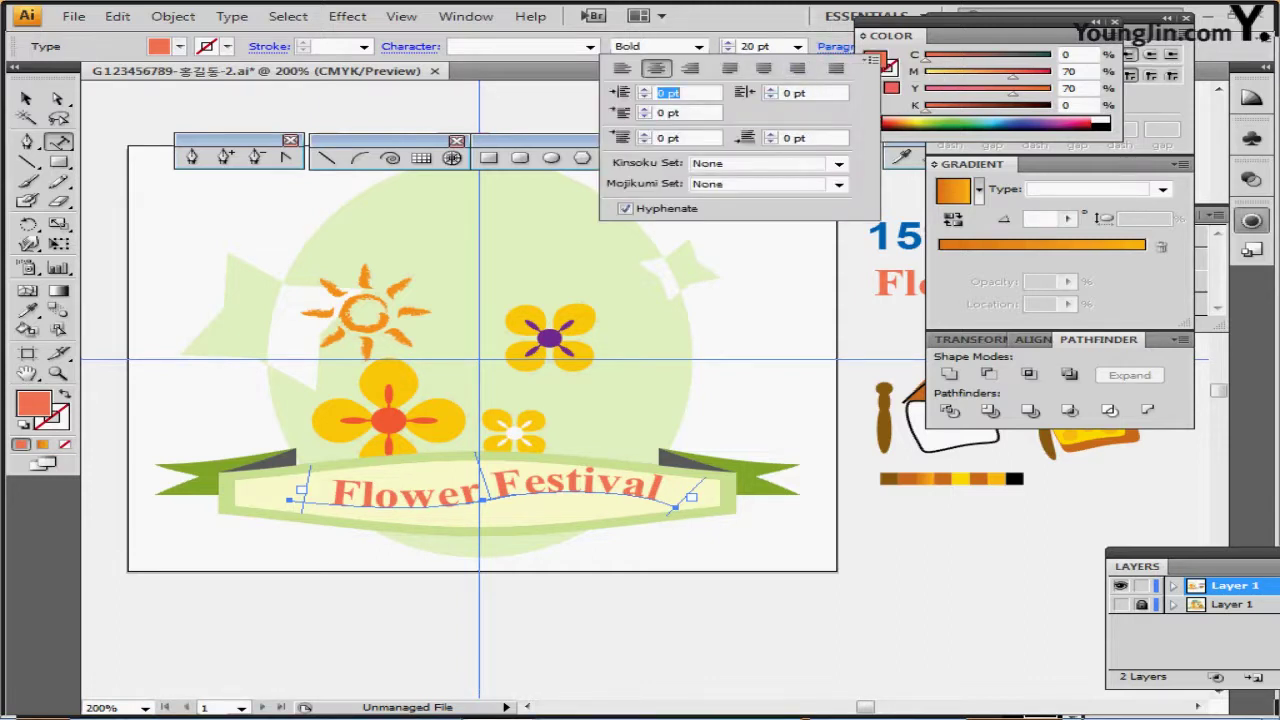
{"action": "left_click", "coordinate": [656, 69]}
{"action": "left_click_drag", "start_coordinate": [481, 469], "coordinate": [473, 471]}
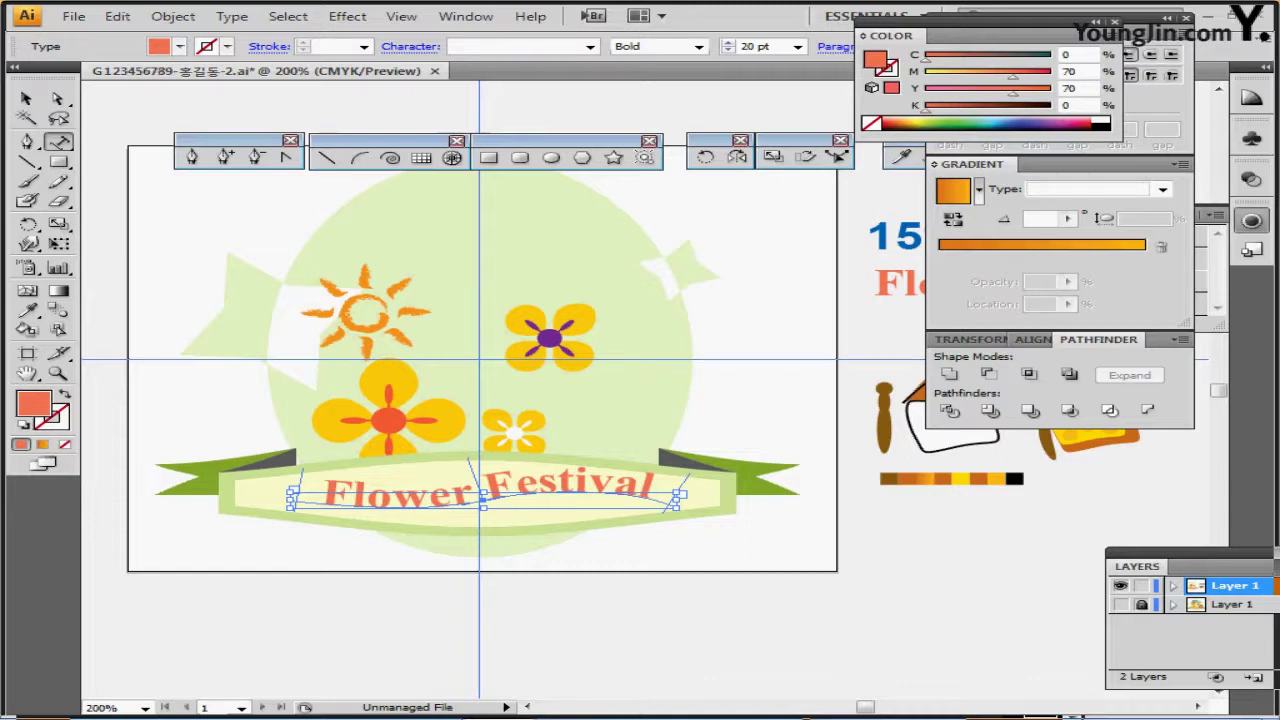
{"action": "left_click_drag", "start_coordinate": [473, 471], "coordinate": [471, 471]}
{"action": "key", "text": "ctrl+shift+a"}
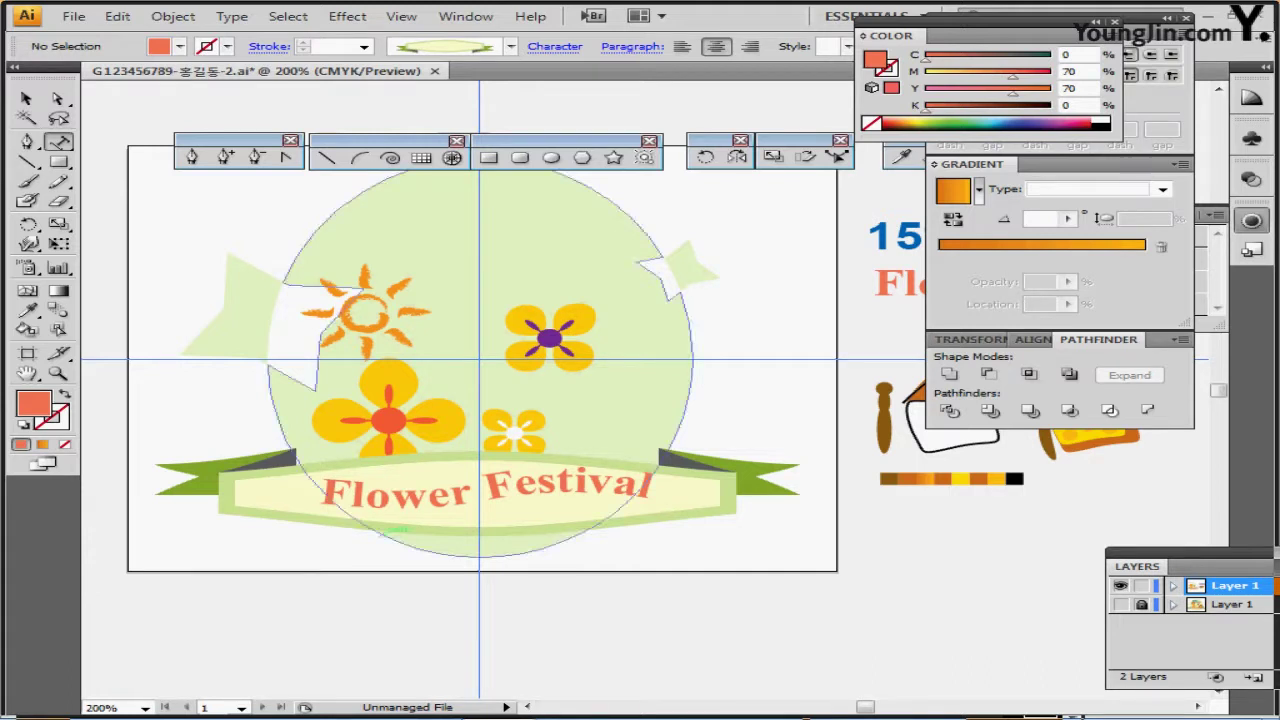
- Bring the large orange-centered flower to the front so that it overlaps the banner
{"action": "left_click", "coordinate": [388, 383]}
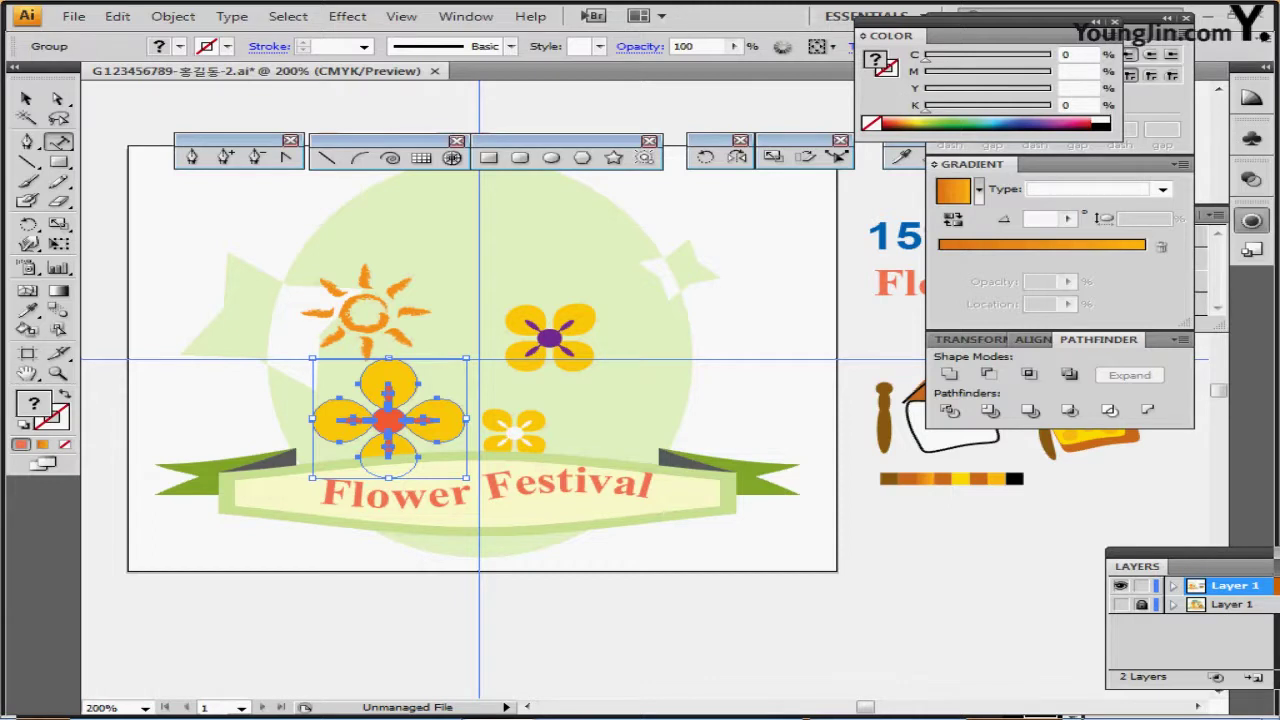
{"action": "key", "text": "ctrl+shift+b"}
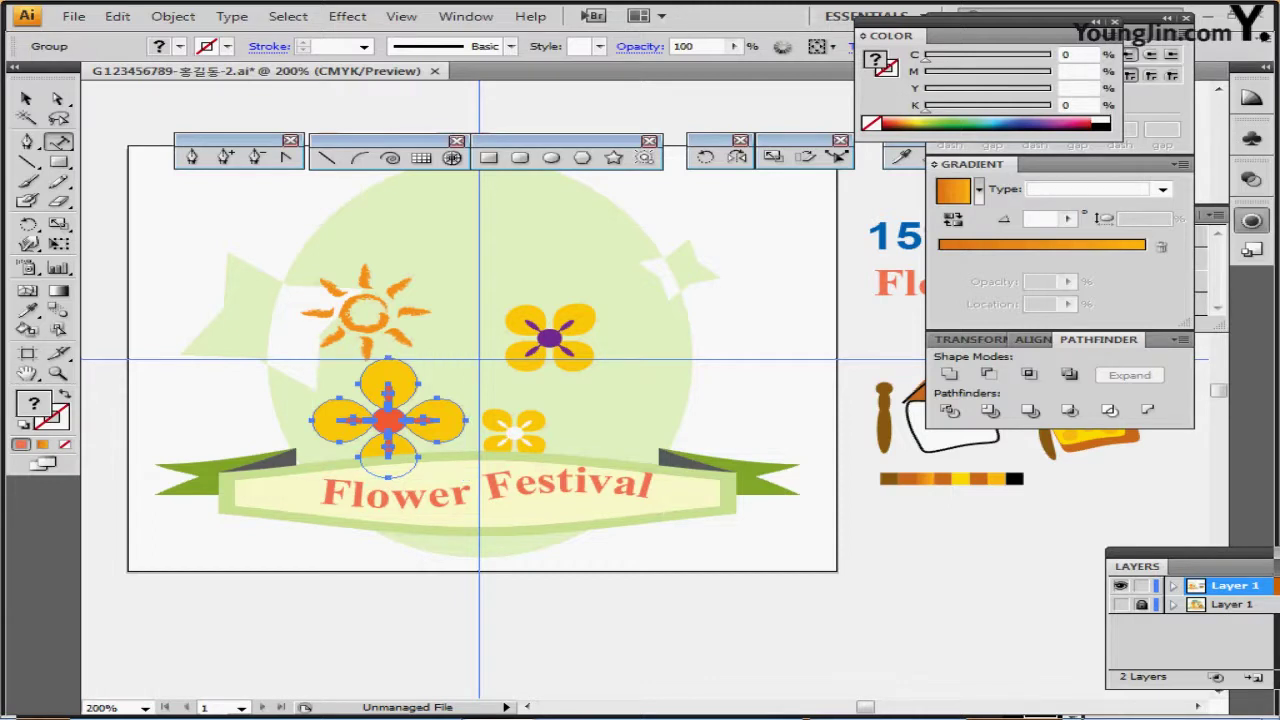
{"action": "right_click", "coordinate": [417, 380]}
{"action": "mouse_move", "coordinate": [470, 512]}
{"action": "left_click", "coordinate": [737, 511]}
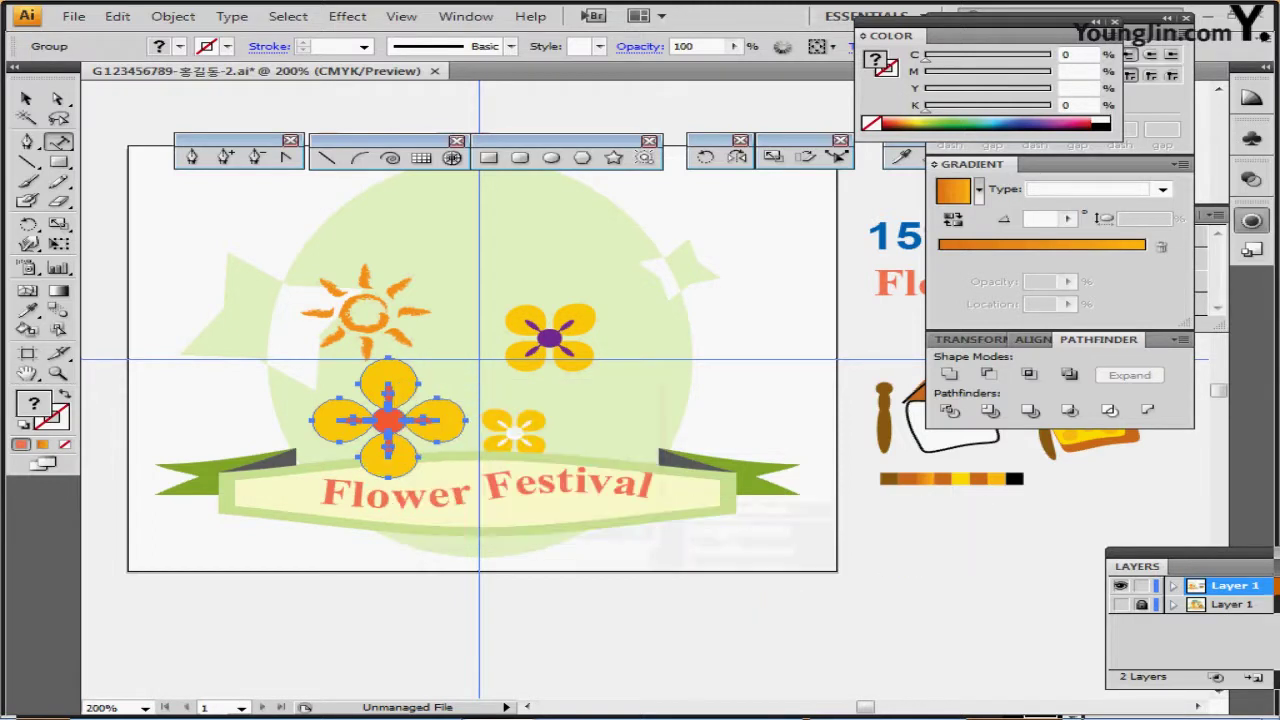
{"action": "key", "text": "ctrl+shift+a"}
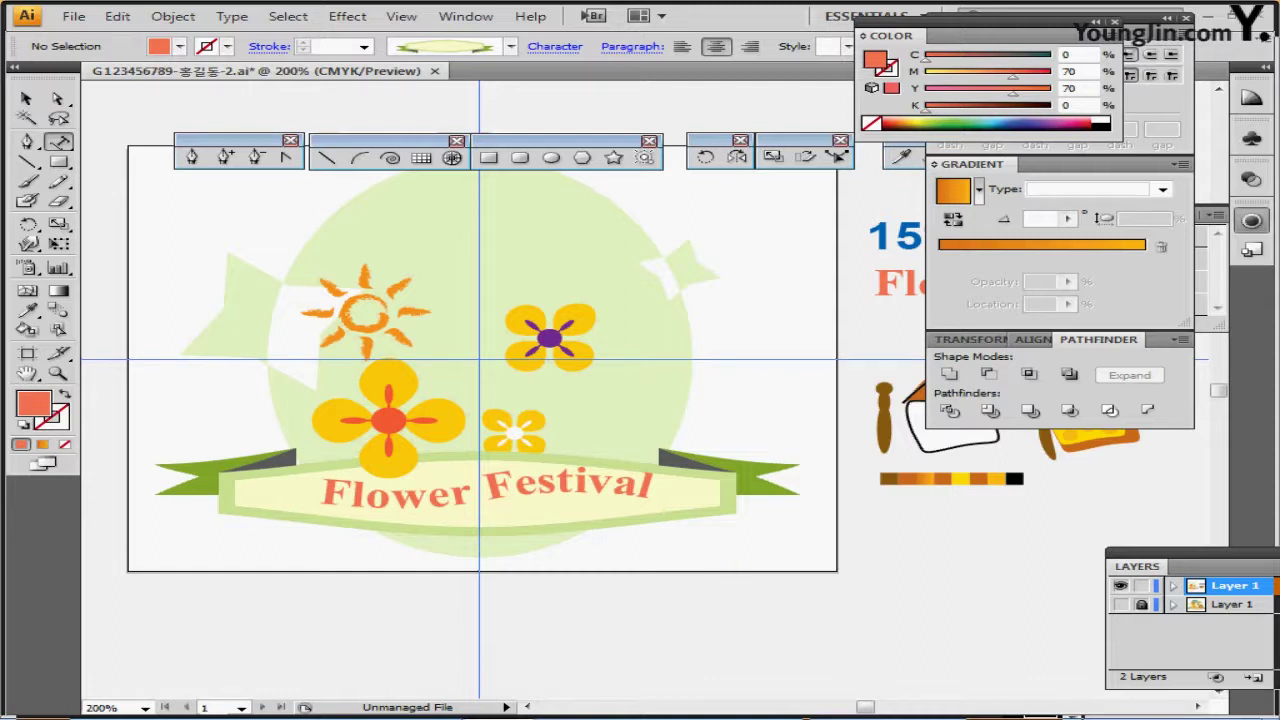
- Move the blue 15% COUPON text onto the upper part of the green circle, in front of it
{"action": "left_click_drag", "start_coordinate": [894, 239], "coordinate": [398, 222]}
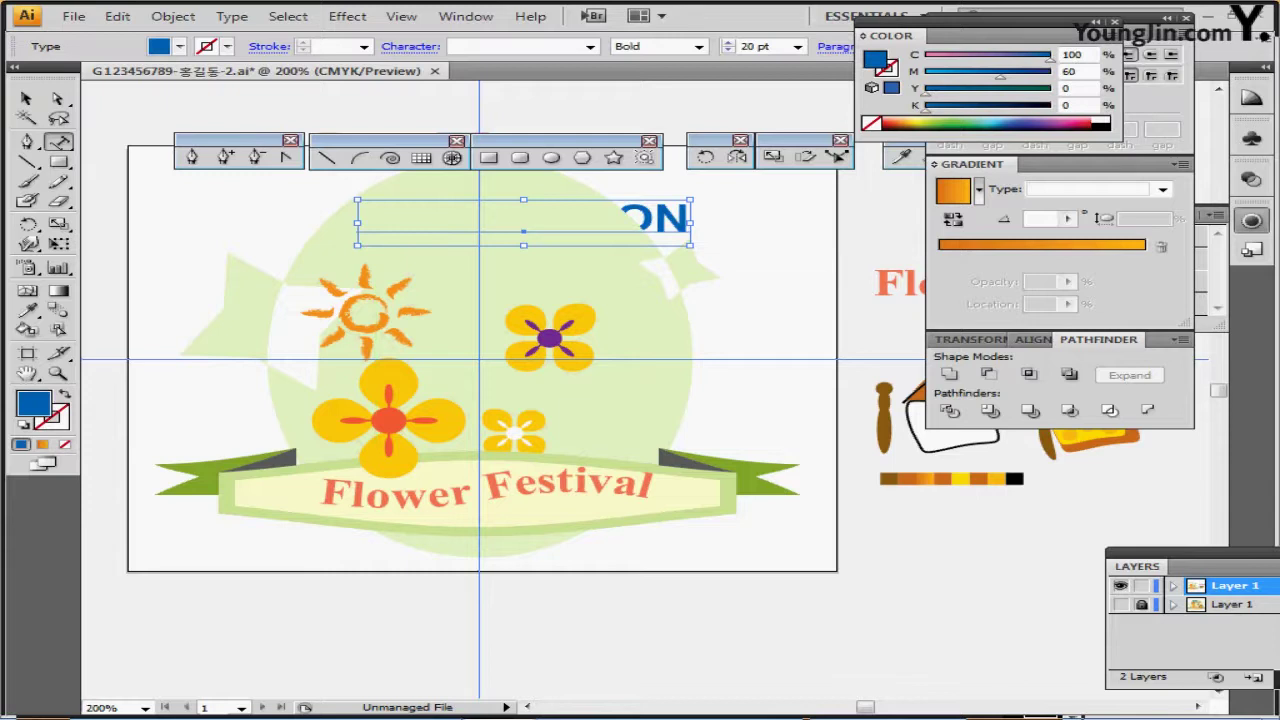
{"action": "left_click", "coordinate": [633, 251], "text": "ctrl"}
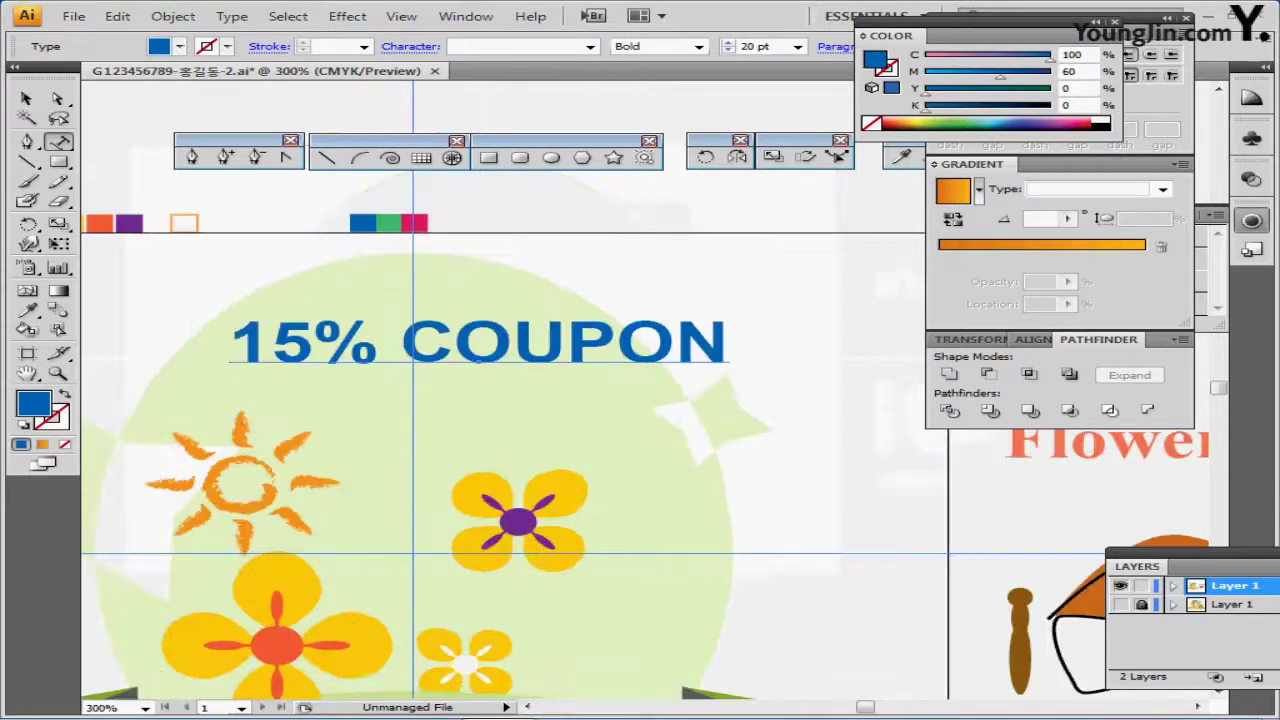
{"action": "left_click_drag", "start_coordinate": [633, 251], "coordinate": [707, 158]}
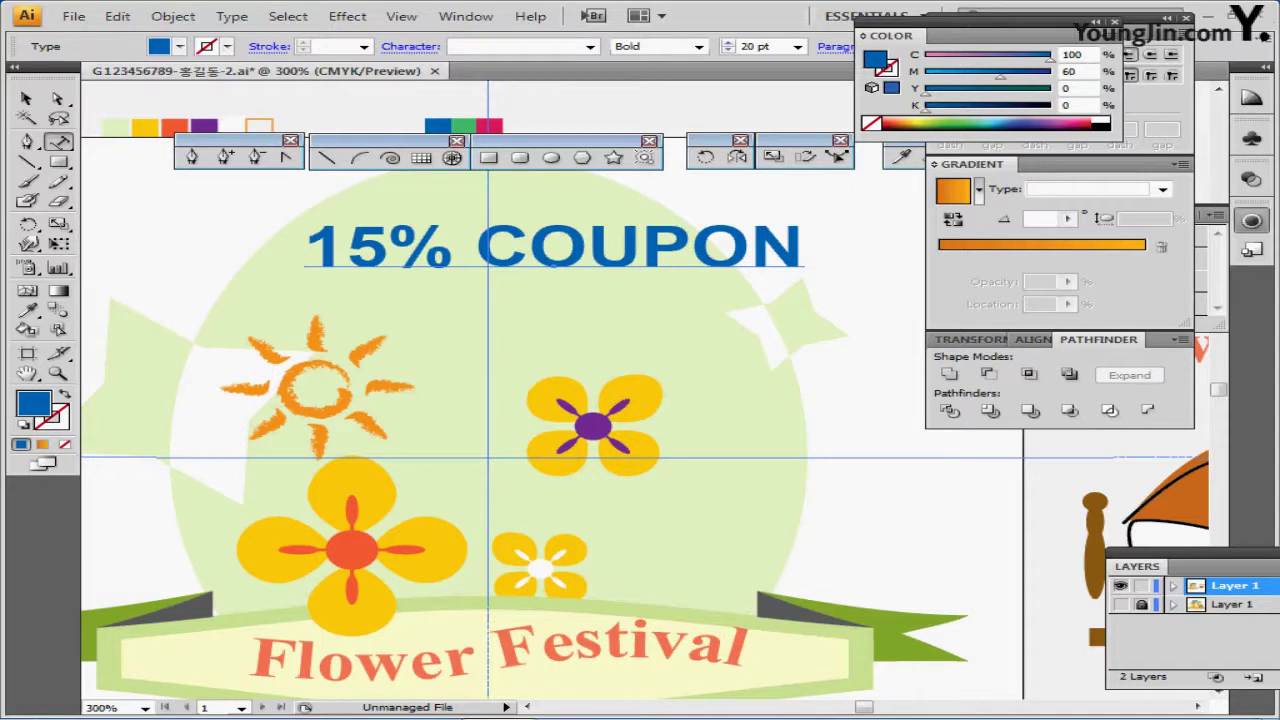
- Set the font size of the number 15 in the coupon text to 50 pt
{"action": "left_click", "coordinate": [28, 142]}
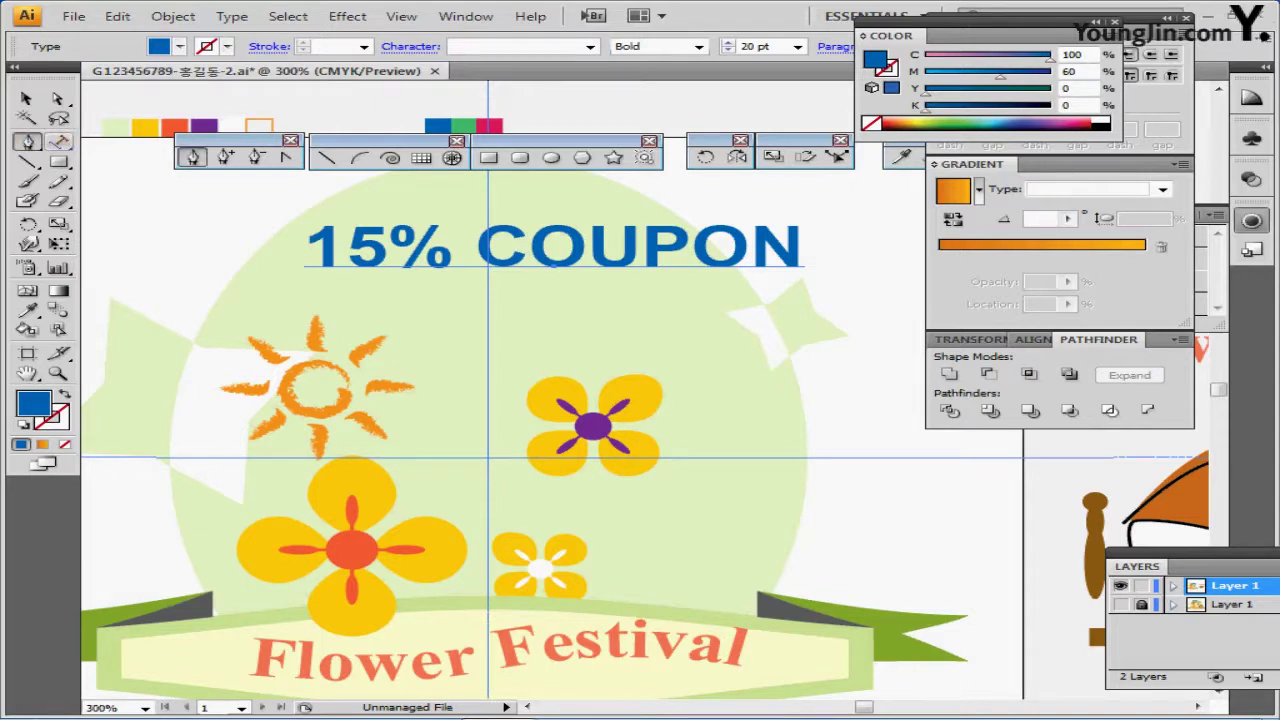
{"action": "left_click_drag", "start_coordinate": [60, 142], "coordinate": [145, 130]}
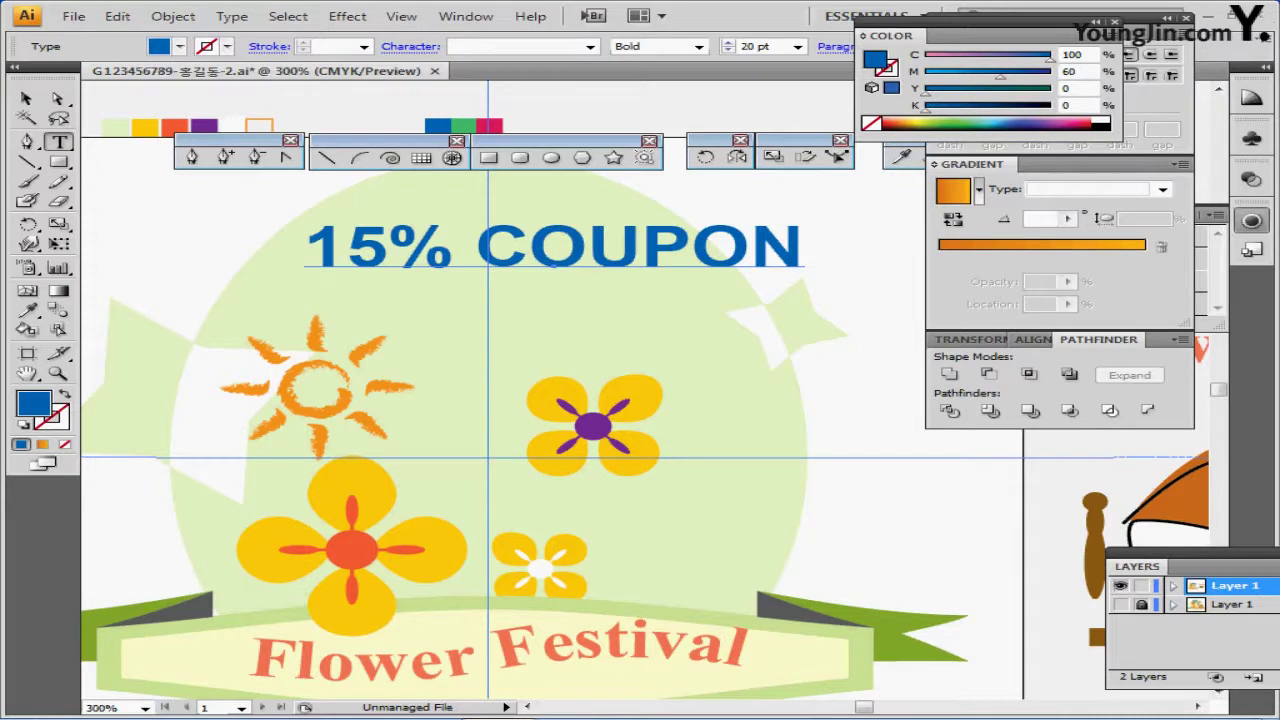
{"action": "left_click_drag", "start_coordinate": [346, 250], "coordinate": [308, 250]}
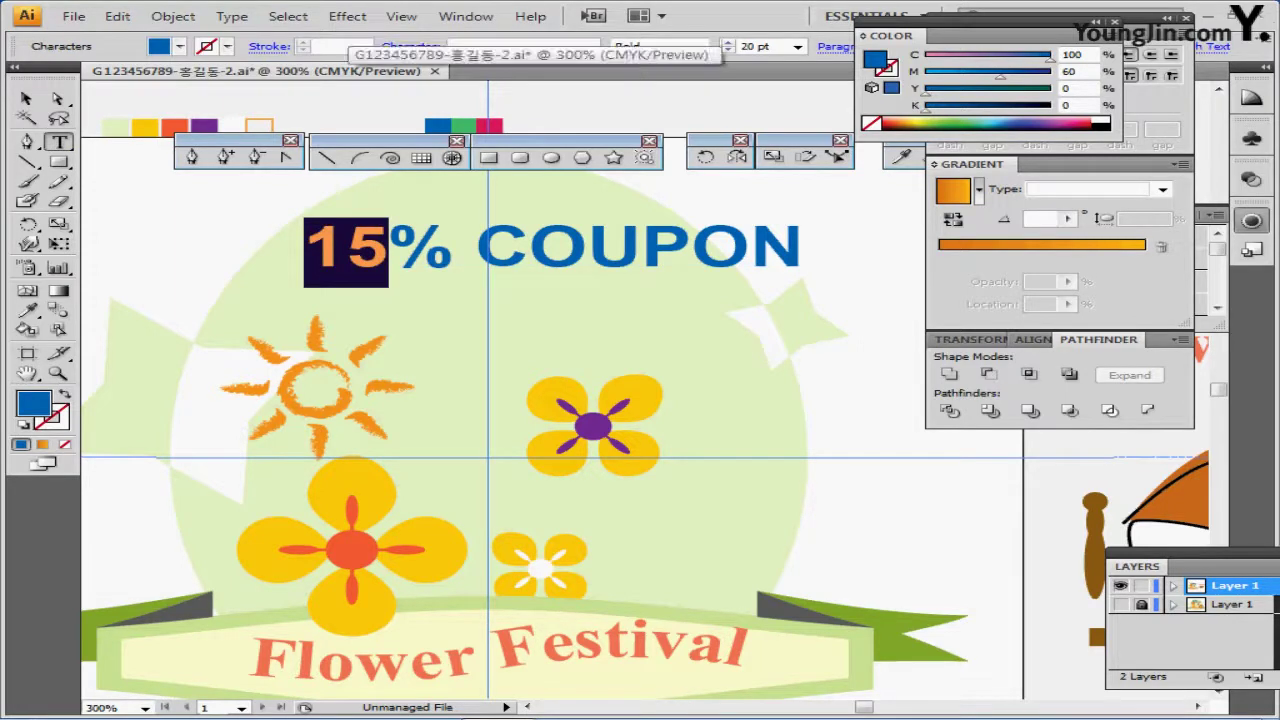
{"action": "key", "text": "ctrl+t"}
{"action": "left_click", "coordinate": [998, 185]}
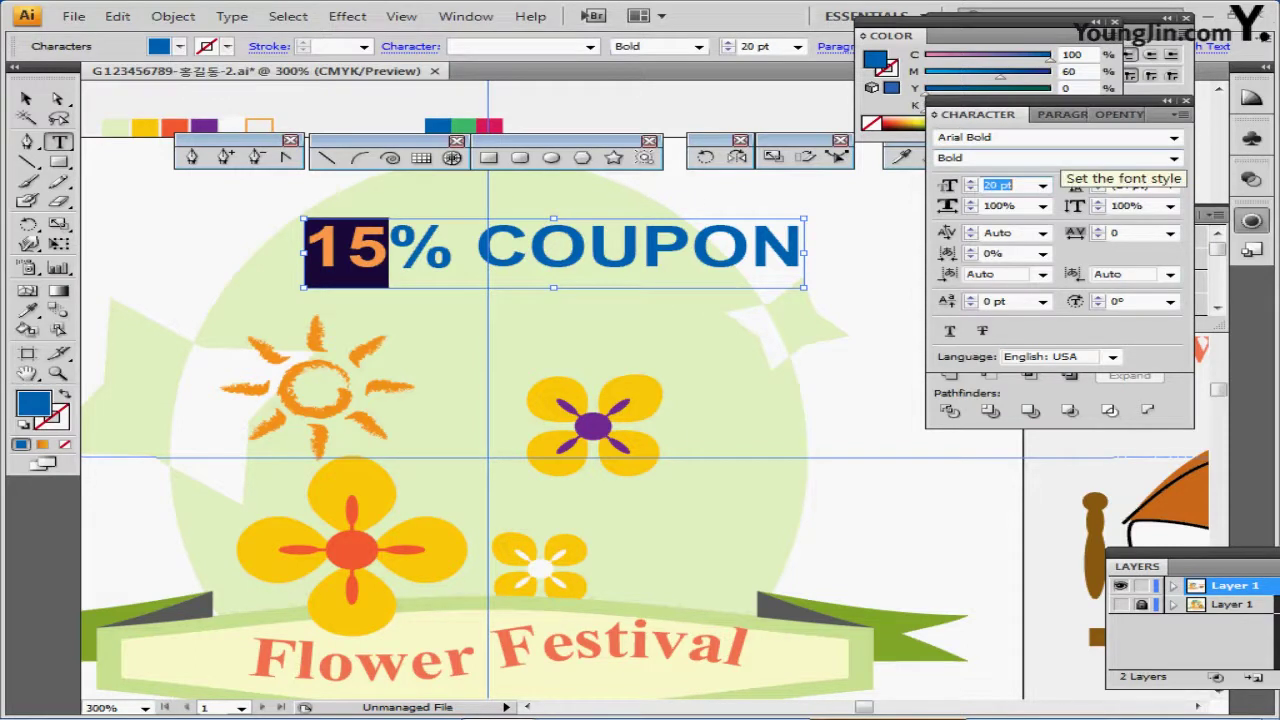
{"action": "type", "text": "50"}
{"action": "key", "text": "Return"}
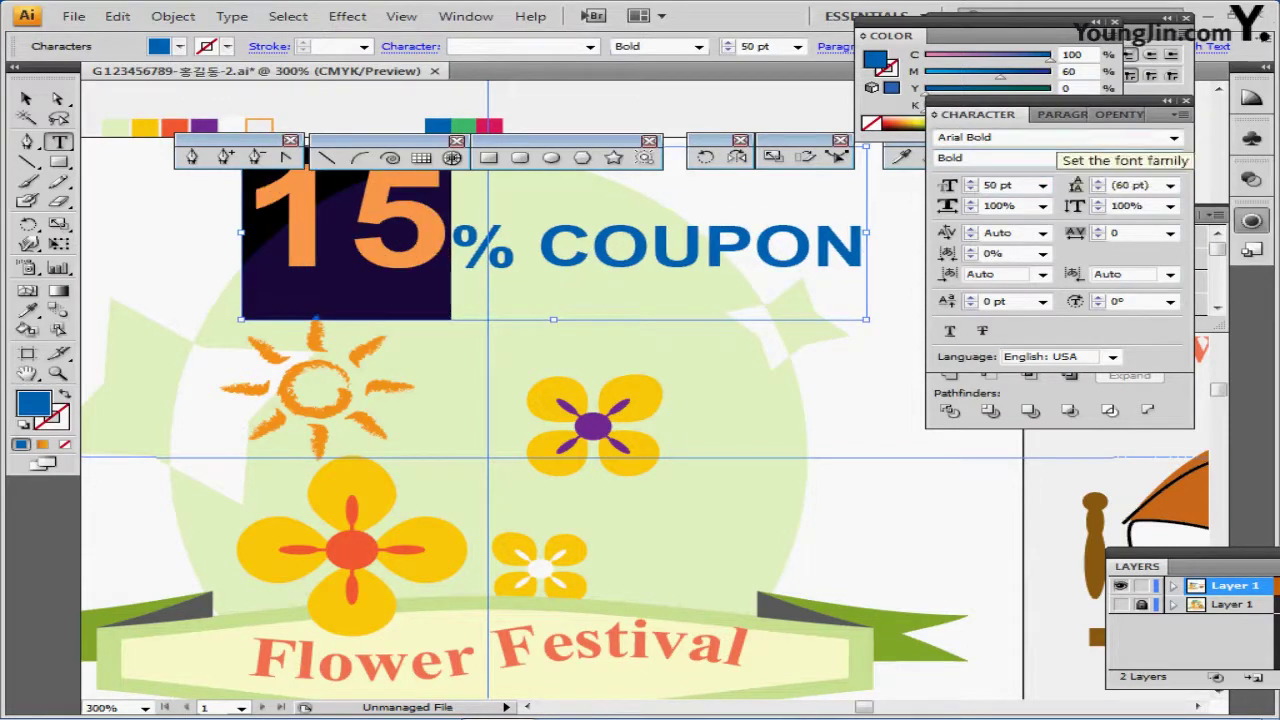
{"action": "key", "text": "ctrl+t"}
- Move the 15% COUPON text down slightly within the upper part of the green circle
{"action": "left_click_drag", "start_coordinate": [414, 261], "coordinate": [418, 298]}
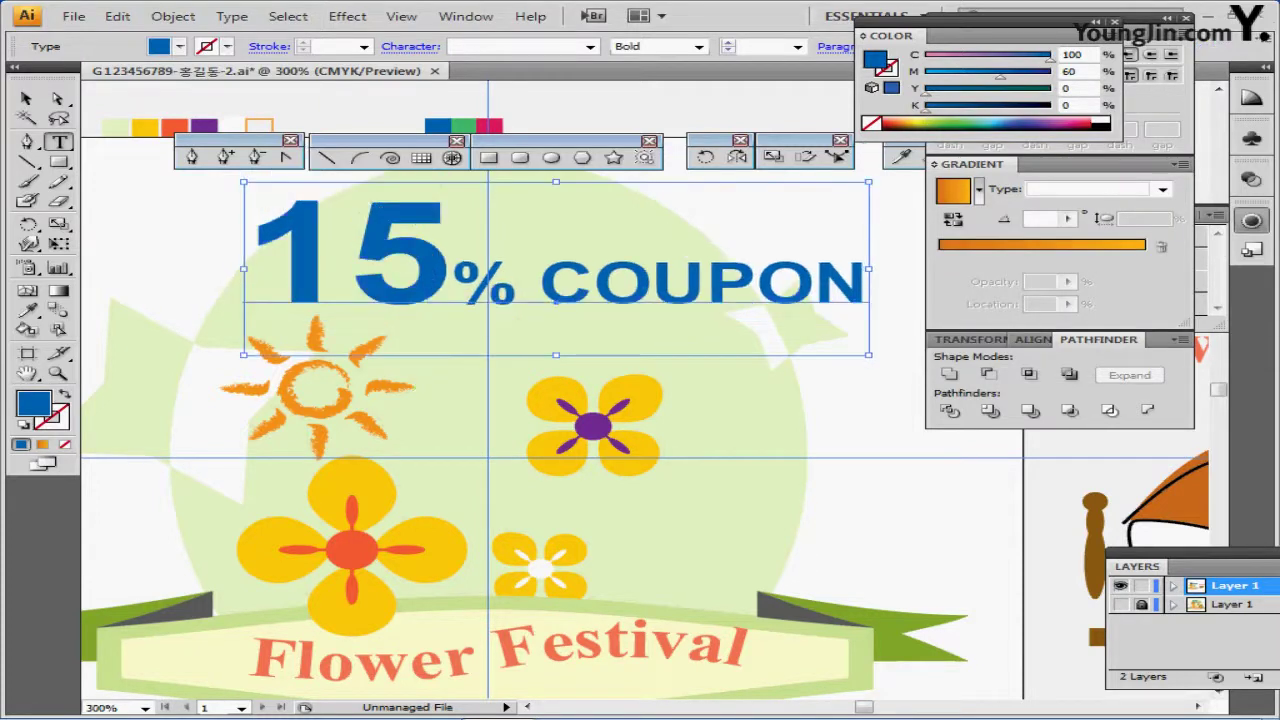
{"action": "right_click", "coordinate": [418, 298]}
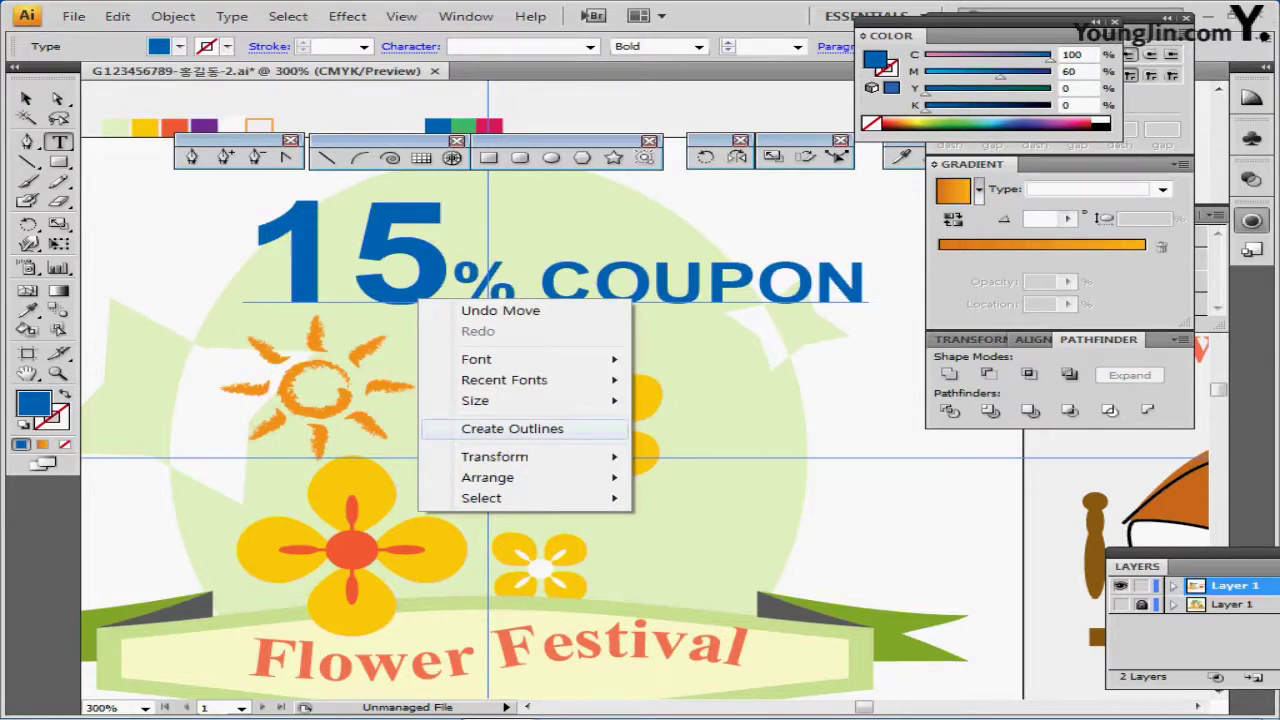
{"action": "key", "text": "Escape"}
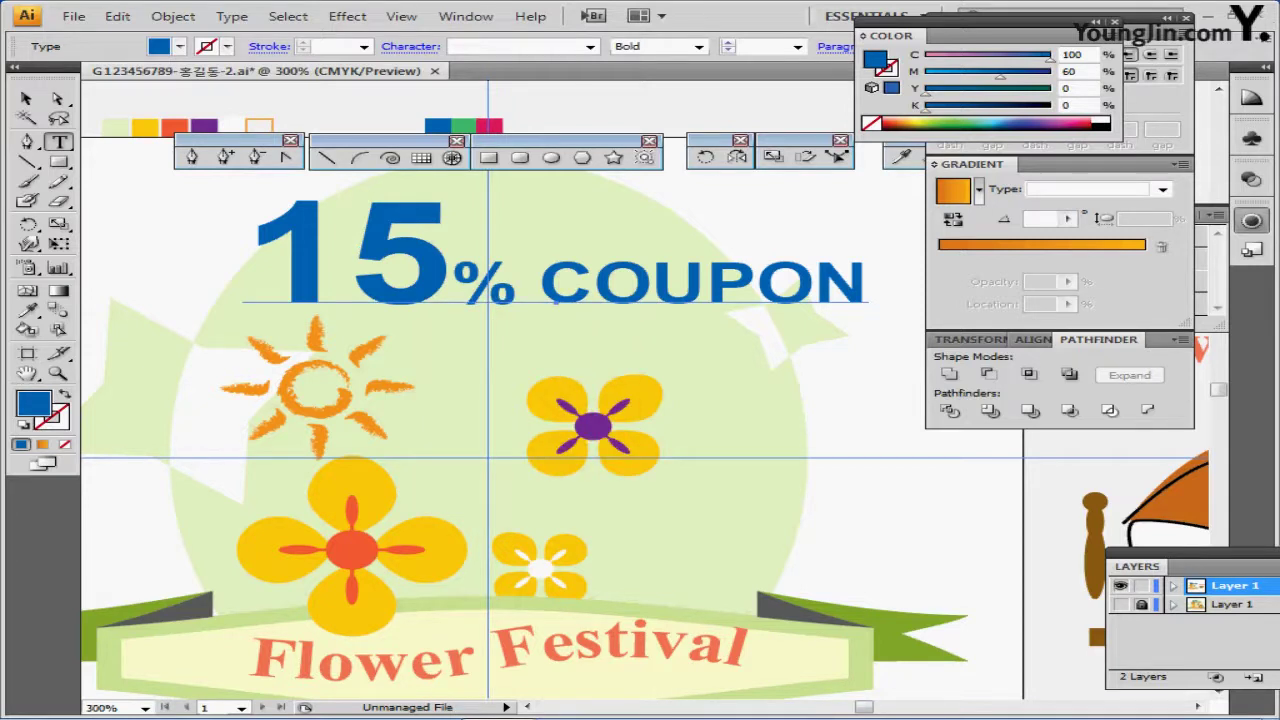
- Convert the 15% COUPON text to outlines
{"action": "triple_click", "coordinate": [404, 270]}
{"action": "right_click", "coordinate": [404, 270]}
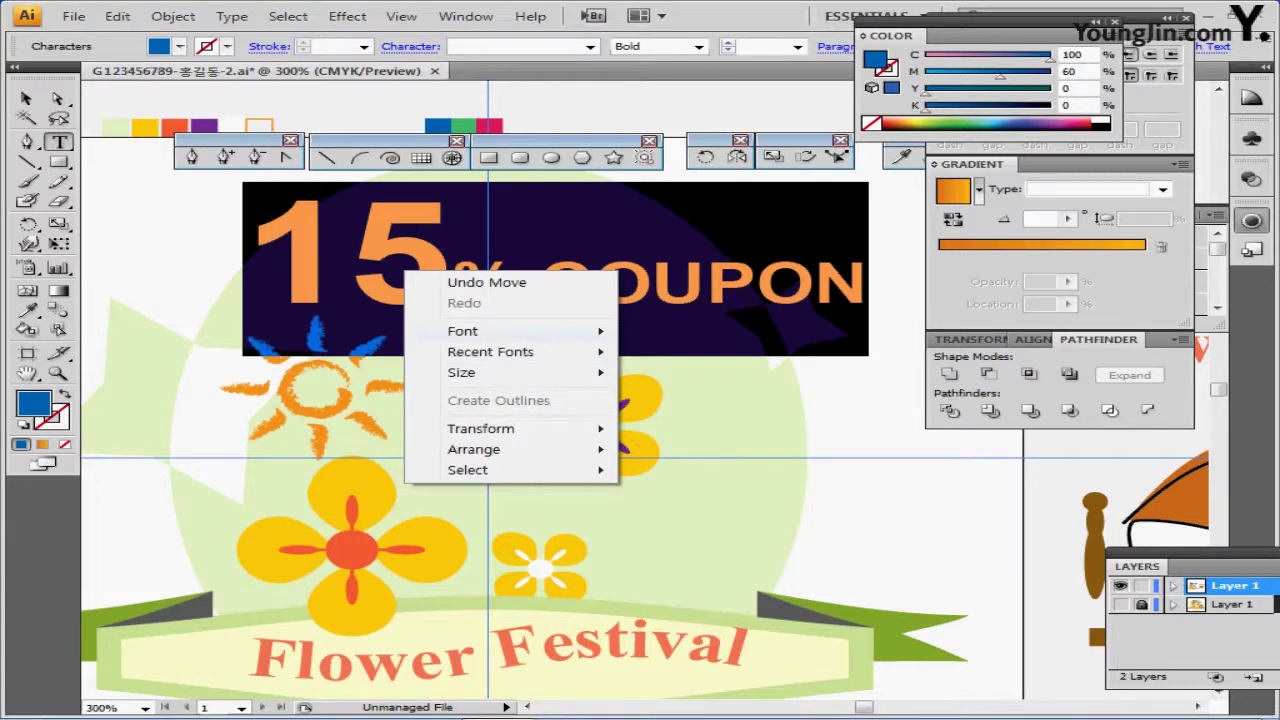
{"action": "key", "text": "Escape"}
{"action": "key", "text": "Escape"}
{"action": "right_click", "coordinate": [302, 266]}
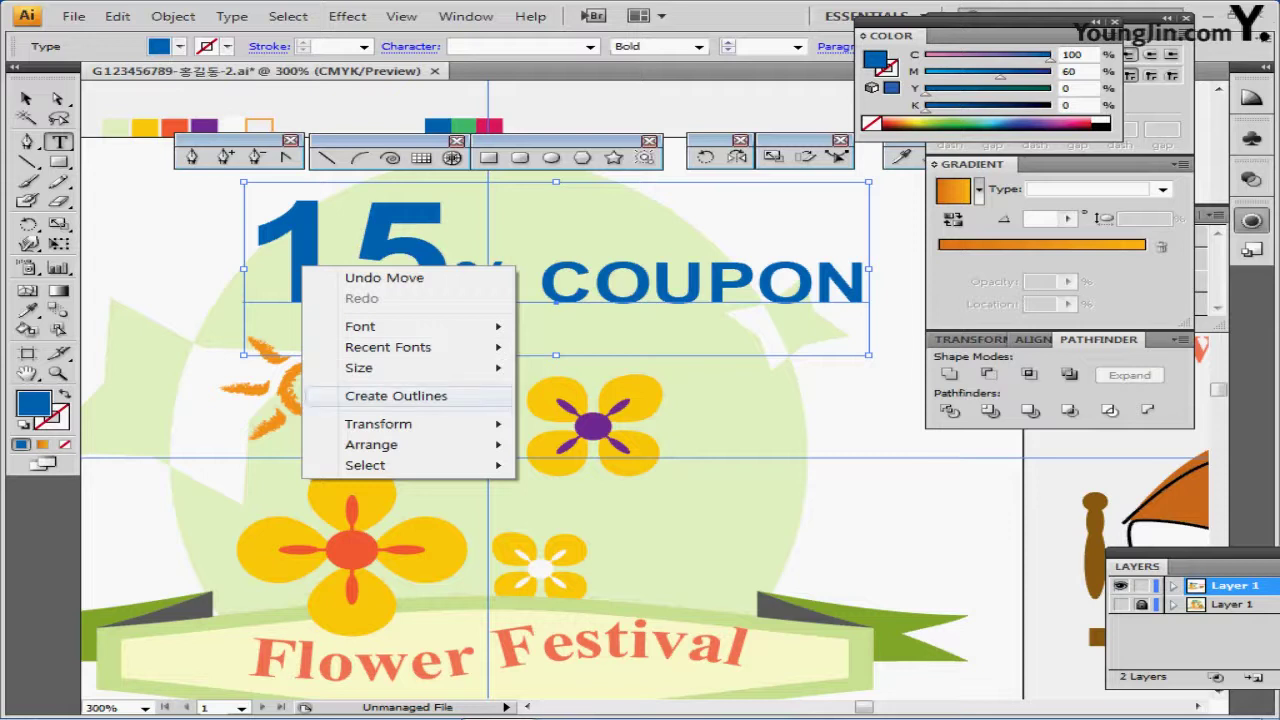
{"action": "left_click", "coordinate": [396, 396]}
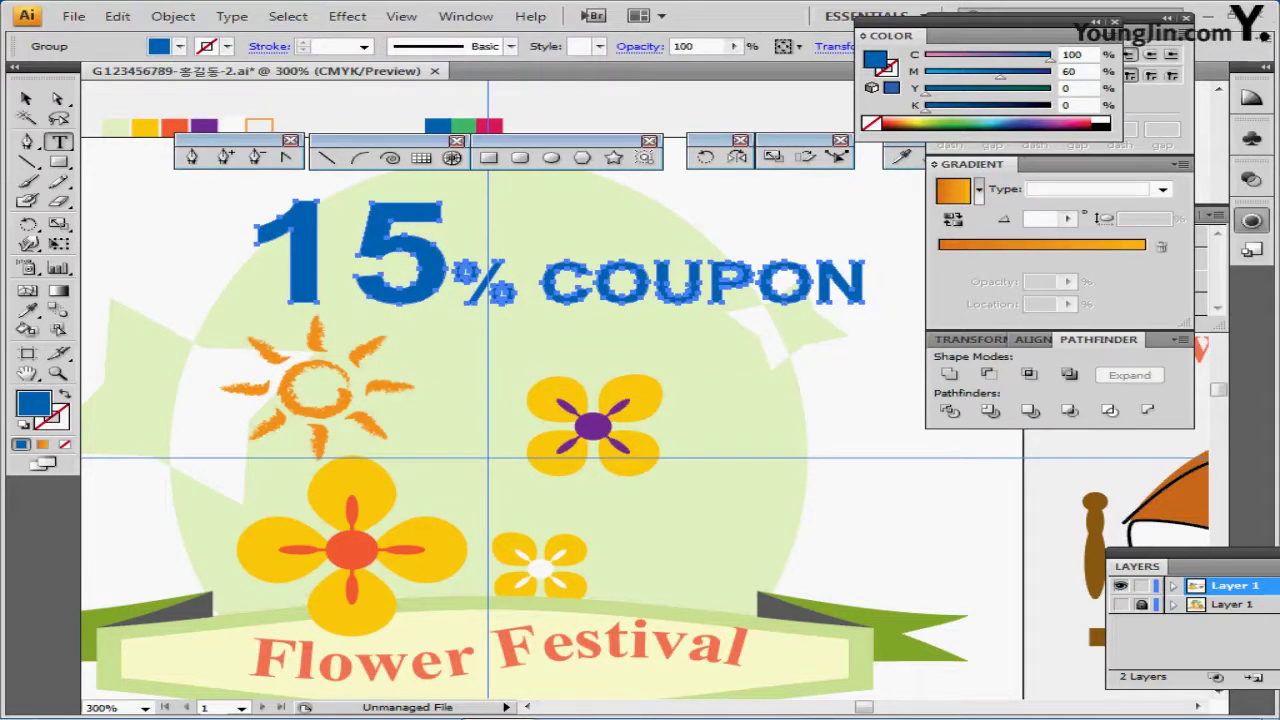
- Isolate the outlined lettering group, raise the percent sign beside the 5 and move COUPON beneath it
{"action": "key", "text": "ctrl"}
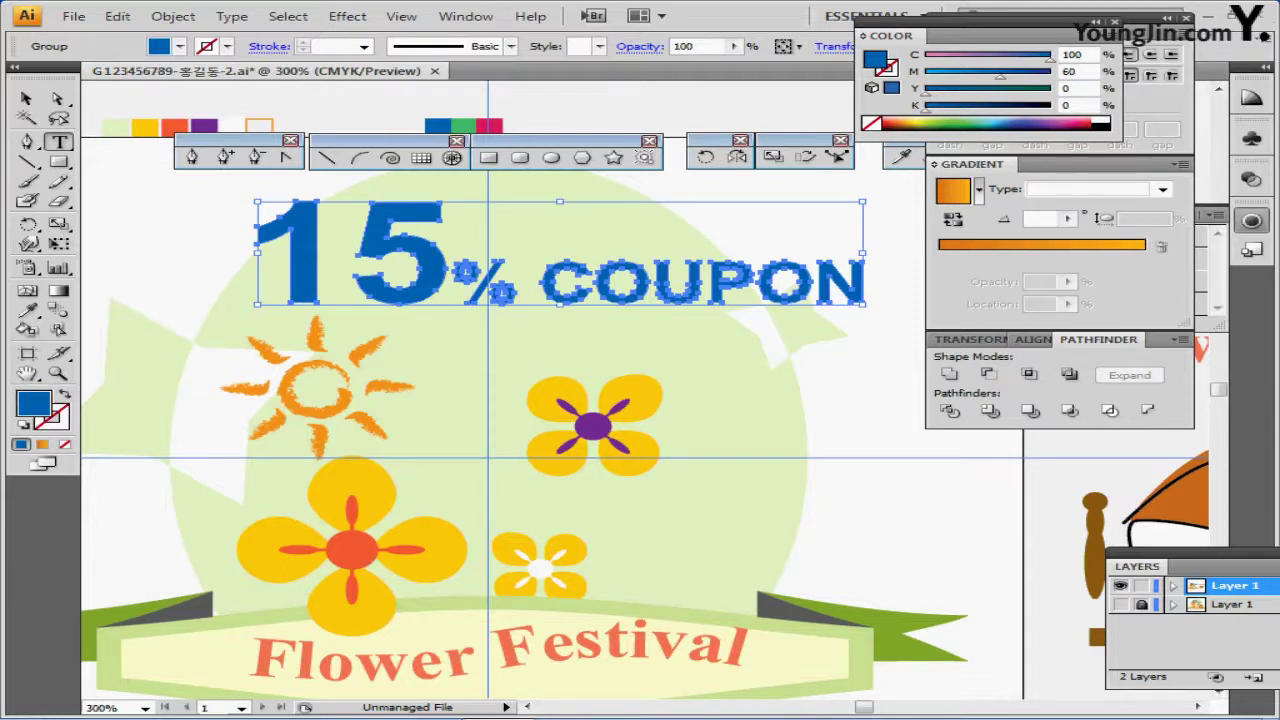
{"action": "double_click", "coordinate": [560, 283]}
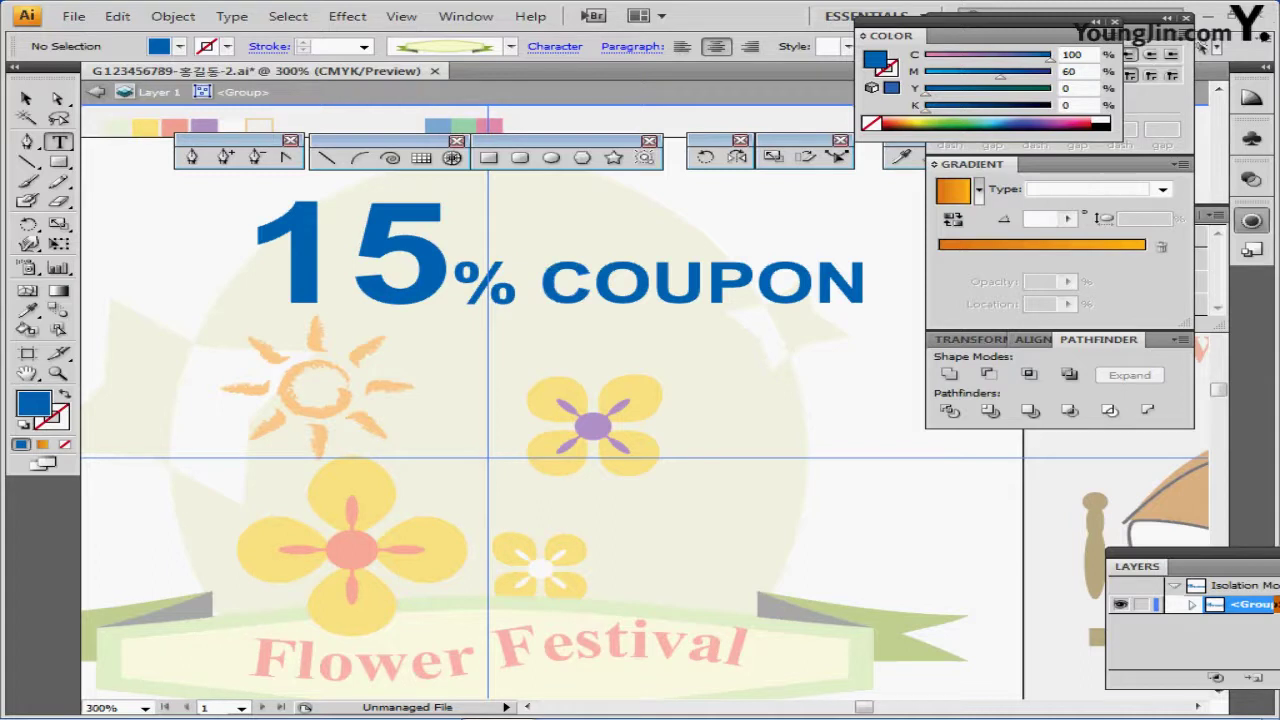
{"action": "left_click_drag", "start_coordinate": [492, 288], "coordinate": [780, 302]}
{"action": "left_click", "coordinate": [549, 284], "text": "ctrl"}
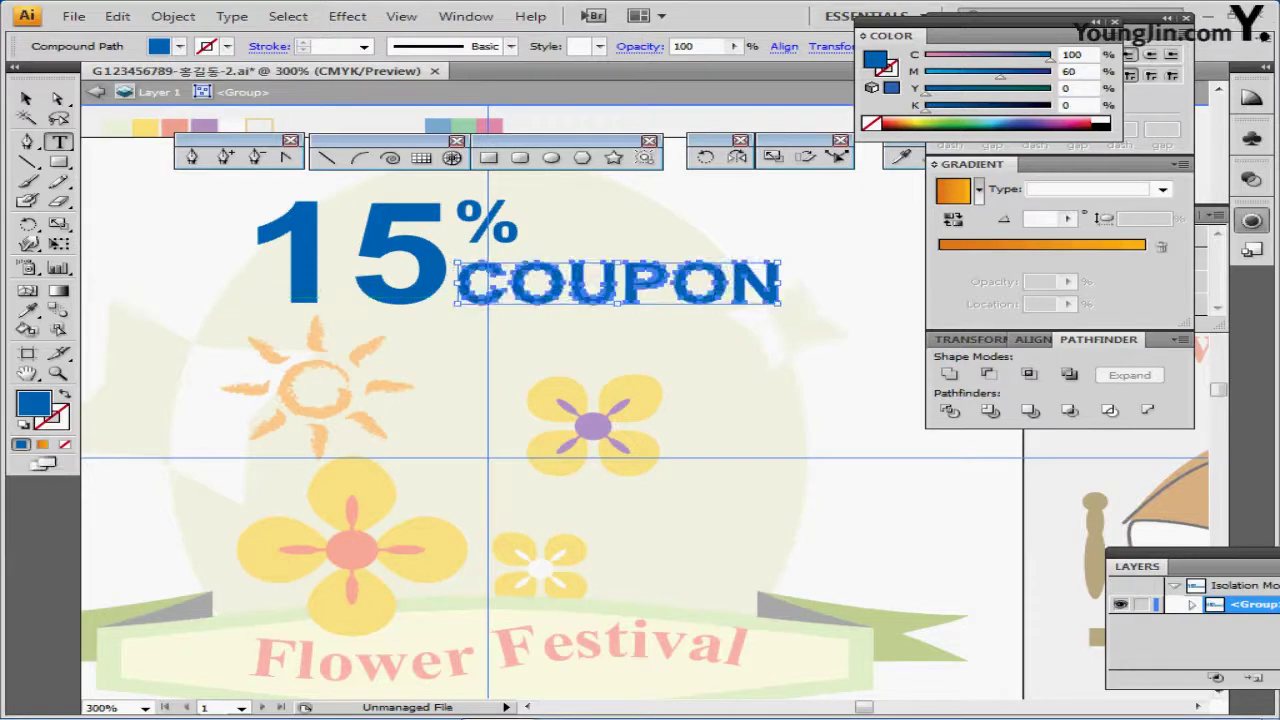
- Move the outlined 1 closer to the 5
{"action": "key", "text": "ctrl+shift+a"}
{"action": "left_click_drag", "start_coordinate": [306, 288], "coordinate": [335, 292]}
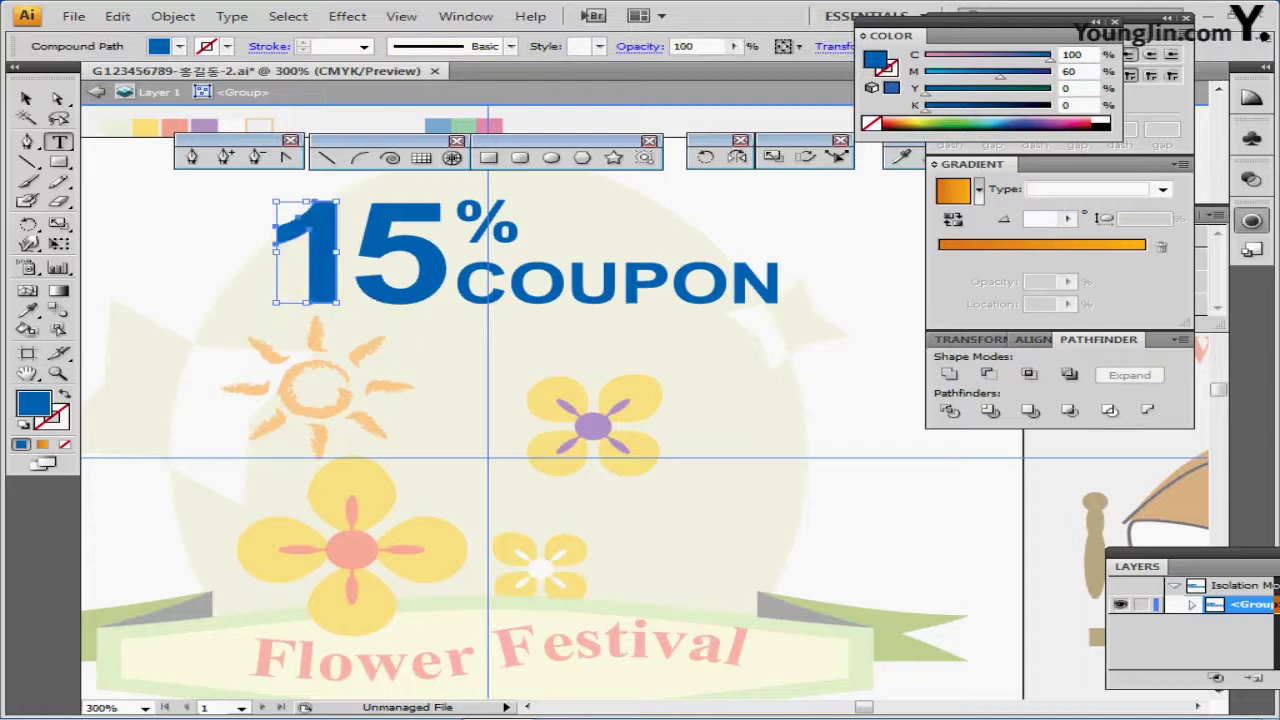
{"action": "key", "text": "ctrl+shift+a"}
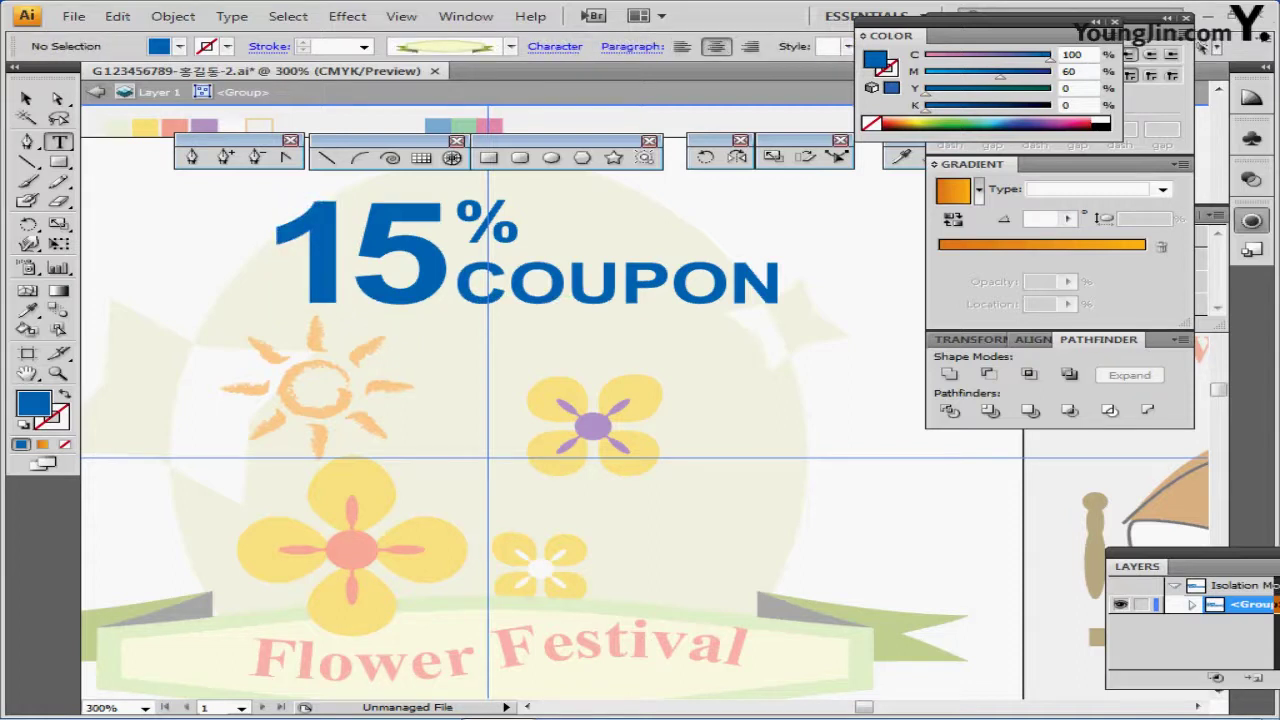
- Shift all the 15% COUPON letters down and to the left within the green circle and leave the group's isolation
{"action": "left_click_drag", "start_coordinate": [212, 198], "coordinate": [804, 308]}
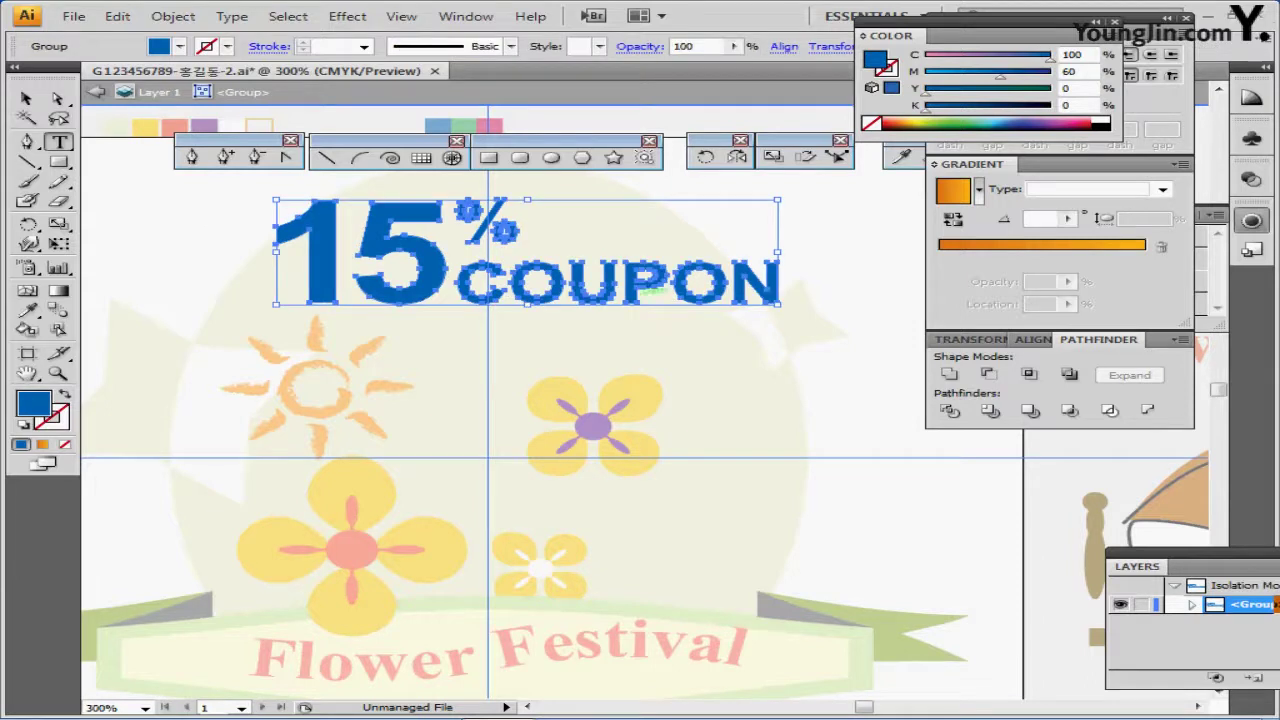
{"action": "left_click_drag", "start_coordinate": [640, 290], "coordinate": [600, 331]}
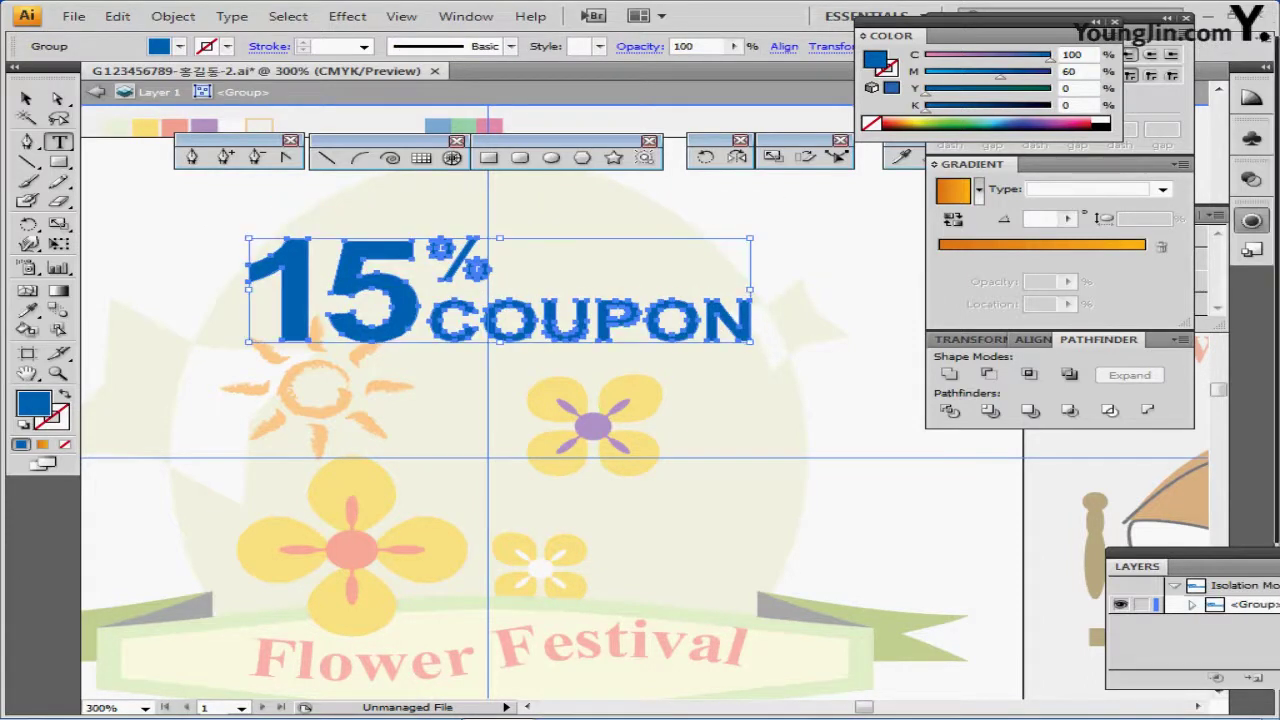
{"action": "double_click", "coordinate": [860, 330], "text": "ctrl"}
{"action": "left_click", "coordinate": [951, 503]}
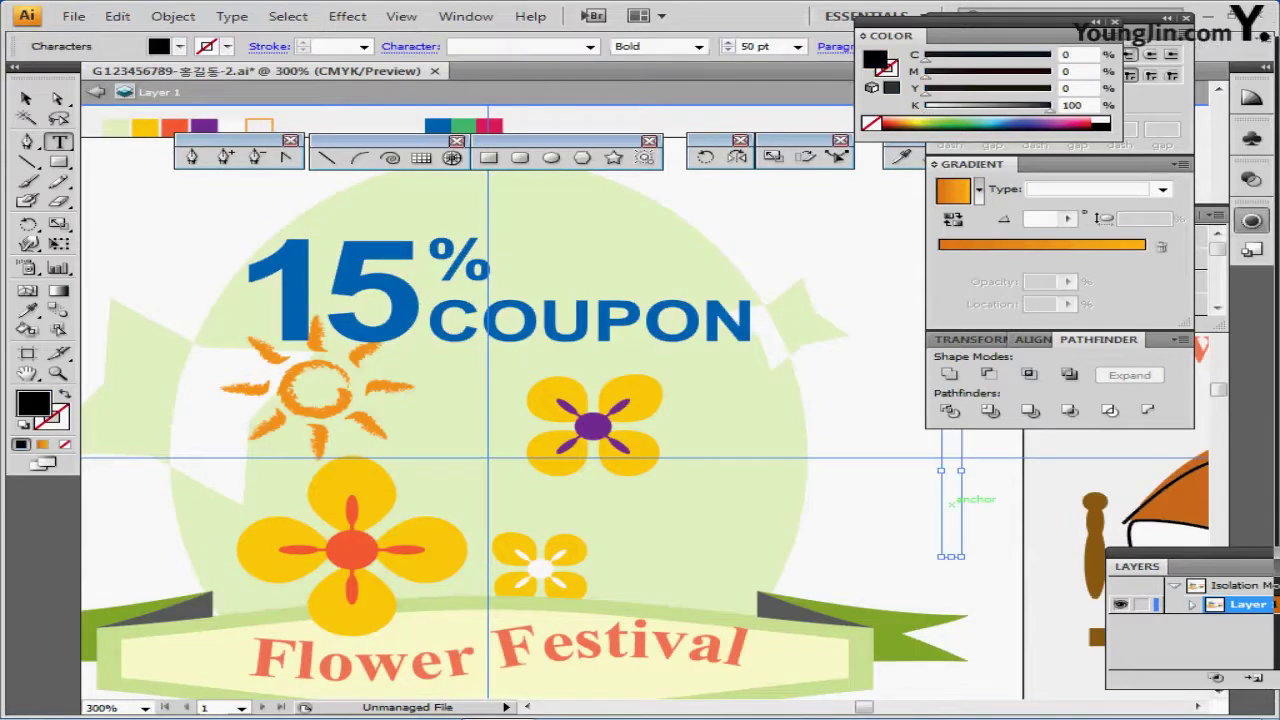
{"action": "left_click", "coordinate": [951, 503], "text": "ctrl"}
{"action": "key", "text": "ctrl+z"}
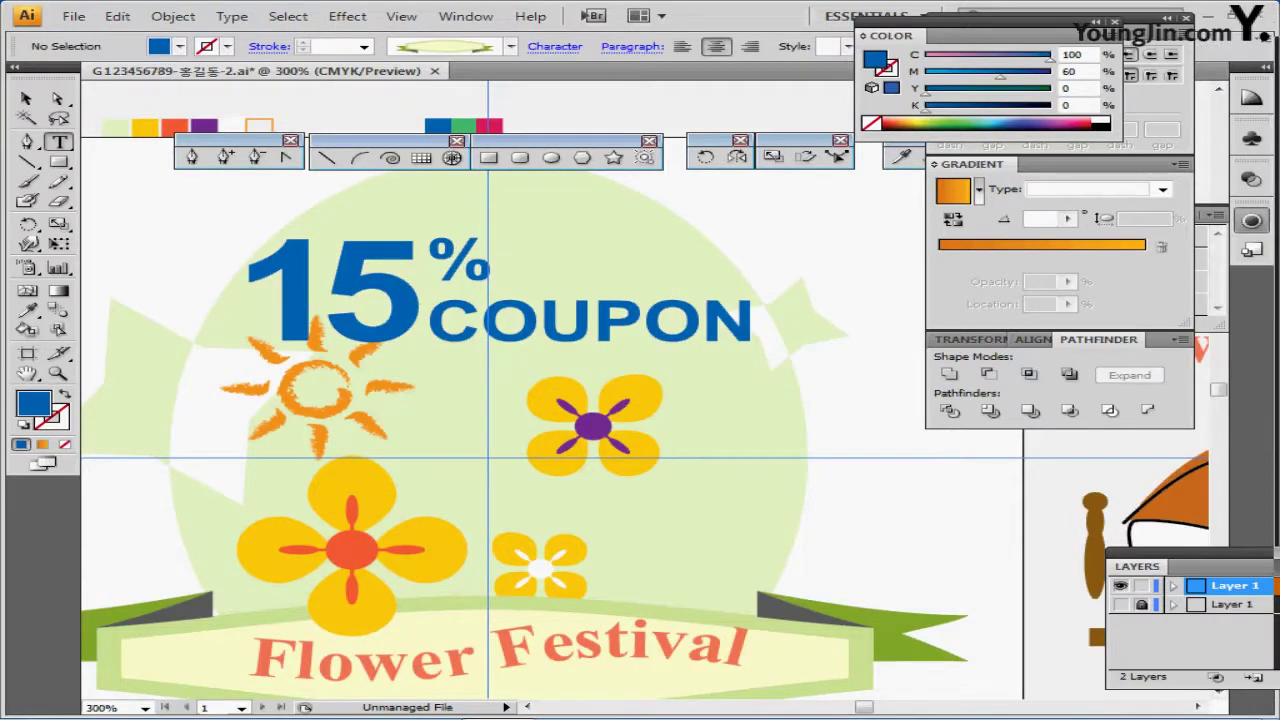
- Show the artwork as outlines over the reference and nudge only the 15% COUPON group right and up onto the reference 15
{"action": "key", "text": "ctrl+y"}
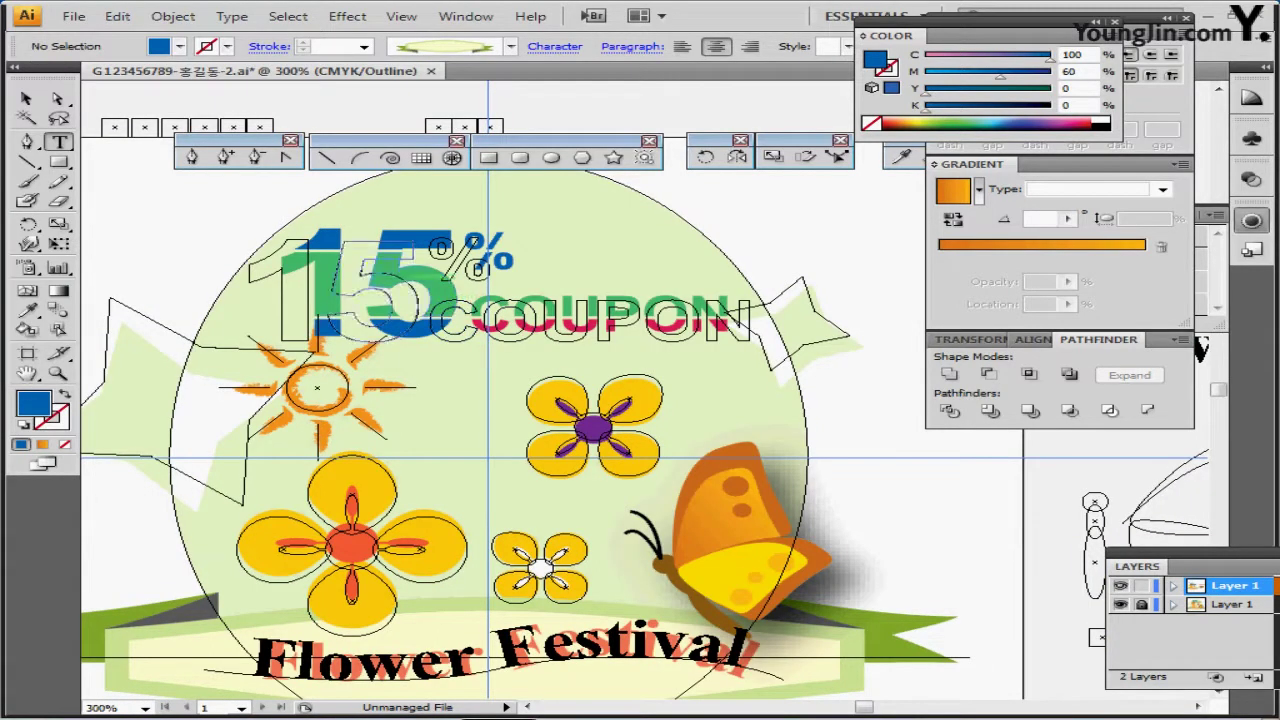
{"action": "left_click_drag", "start_coordinate": [197, 225], "coordinate": [647, 323]}
{"action": "left_click", "coordinate": [330, 260]}
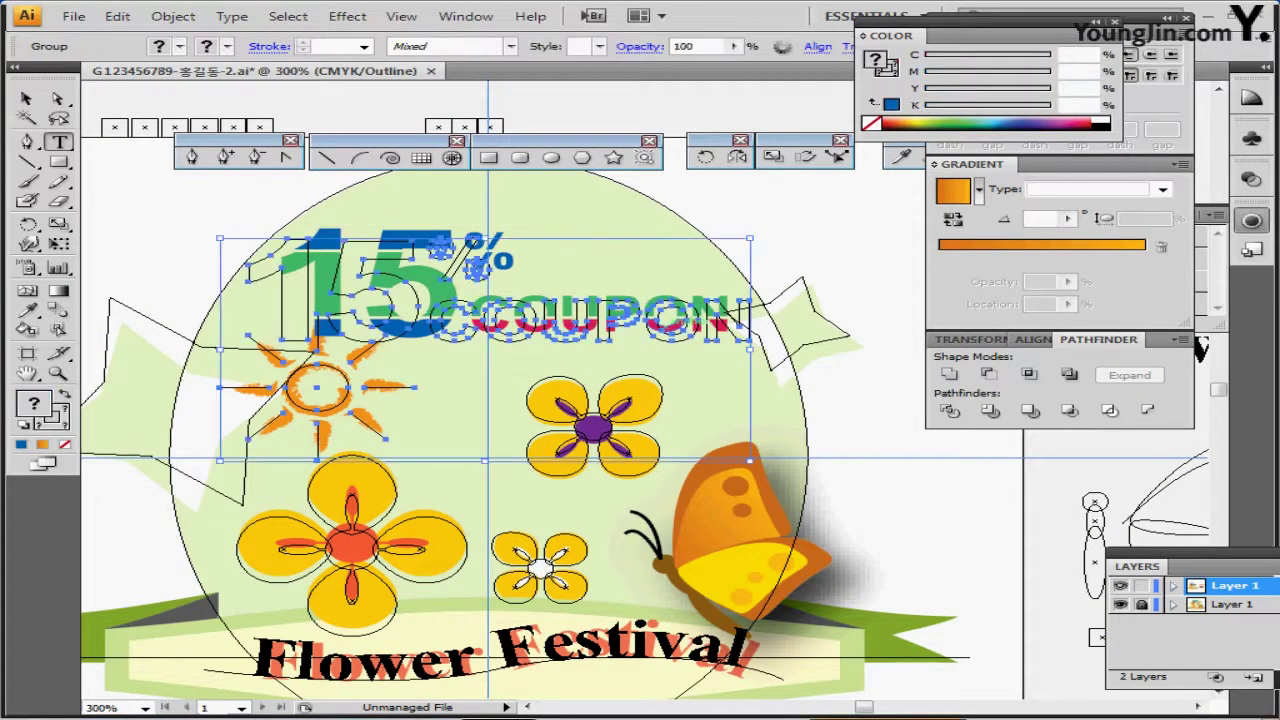
{"action": "mouse_move", "coordinate": [256, 196]}
{"action": "left_mouse_down"}
{"action": "mouse_move", "coordinate": [574, 270]}
{"action": "mouse_move", "coordinate": [771, 338]}
{"action": "left_mouse_up"}
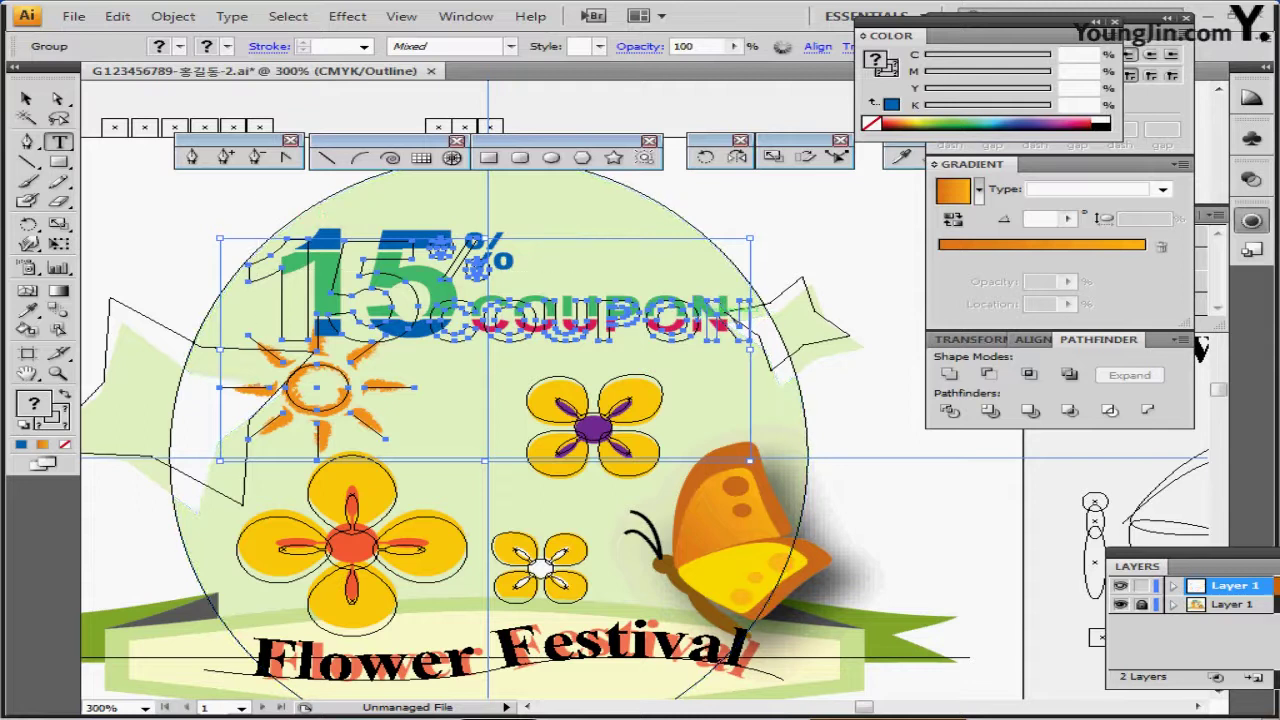
{"action": "left_click", "coordinate": [376, 408], "text": "ctrl+shift"}
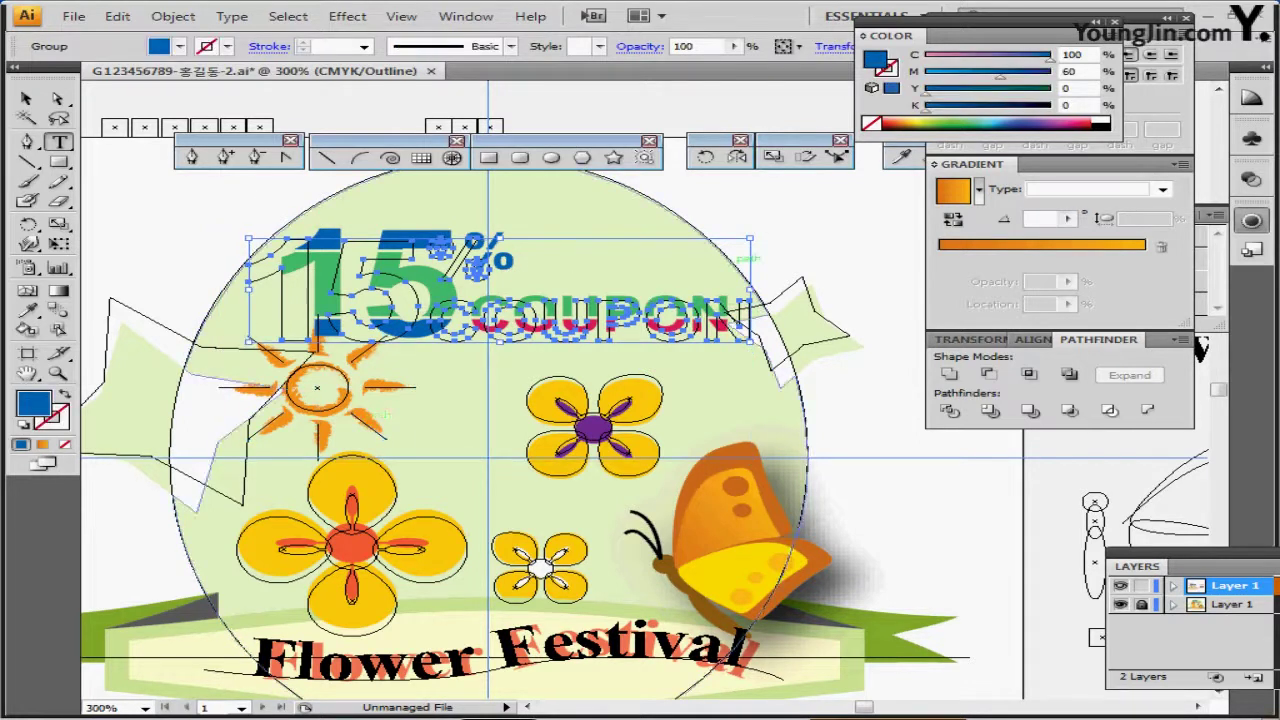
{"action": "key", "text": "Right"}
{"action": "key", "text": "Up"}
{"action": "key", "text": "Up"}
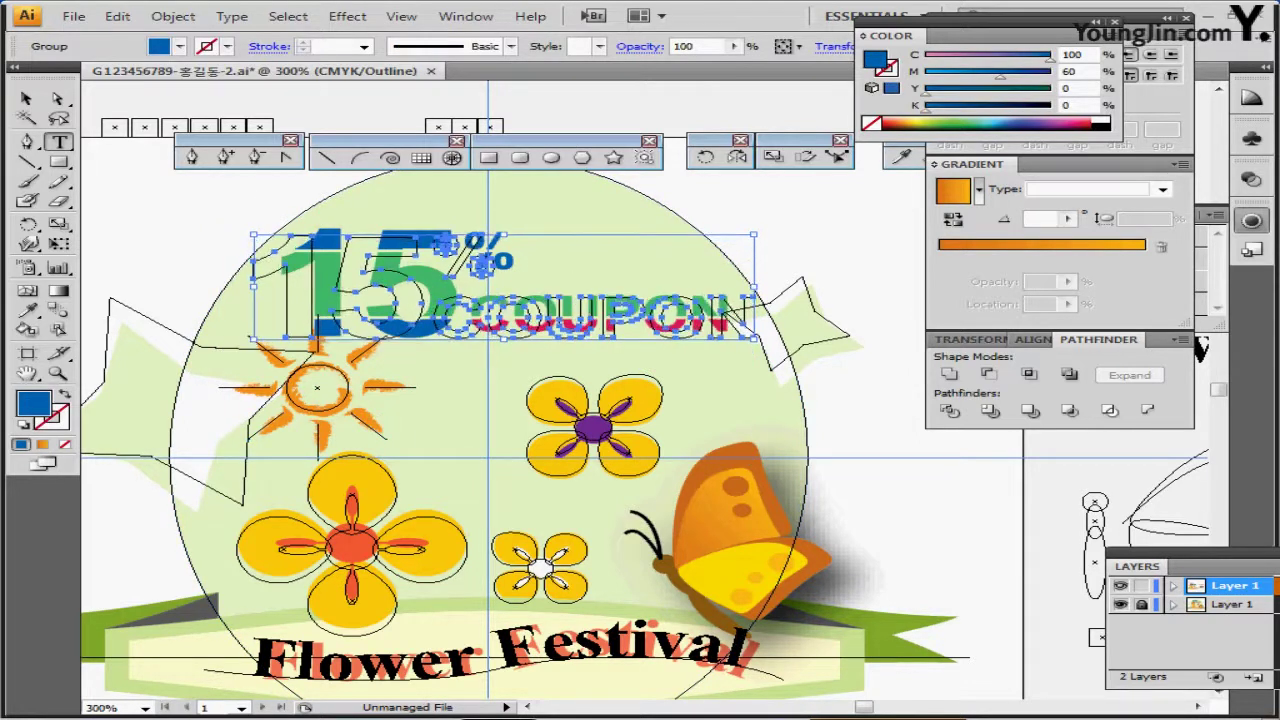
{"action": "key", "text": "Right"}
{"action": "key", "text": "Right"}
{"action": "key", "text": "Up"}
{"action": "key", "text": "Right"}
{"action": "key", "text": "Right"}
{"action": "key", "text": "Right"}
{"action": "key", "text": "Right"}
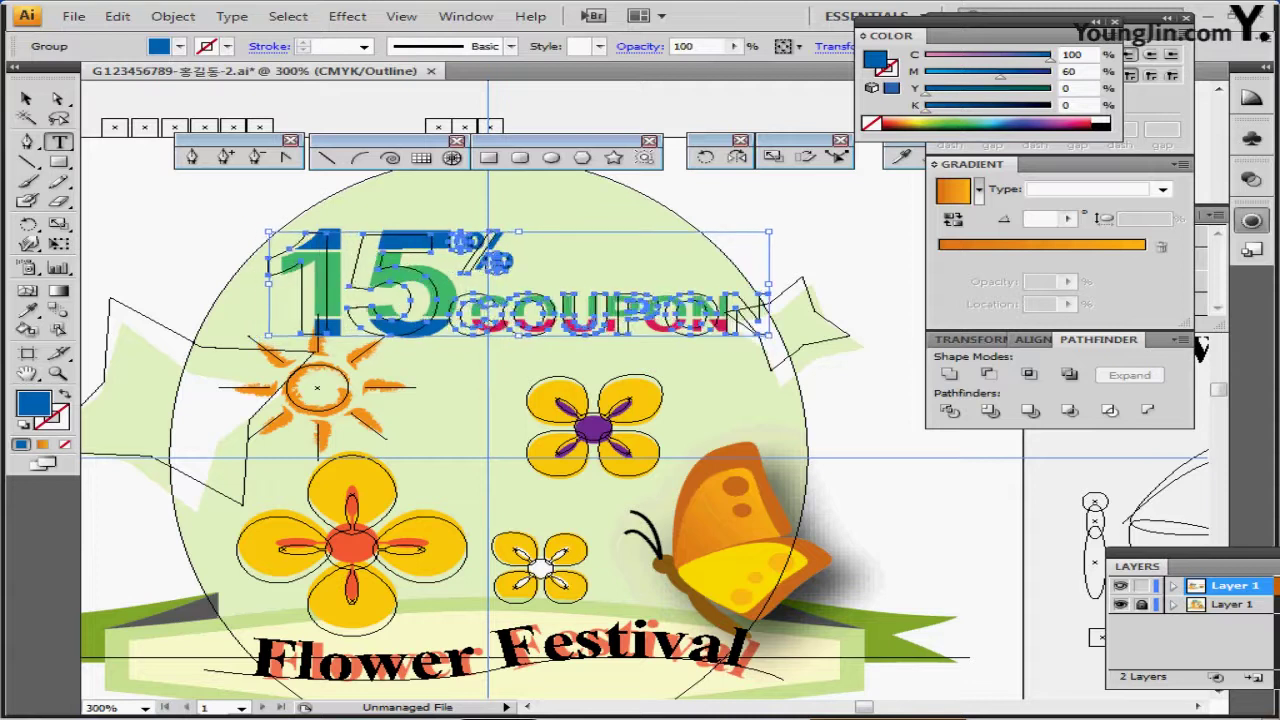
{"action": "key", "text": "Right"}
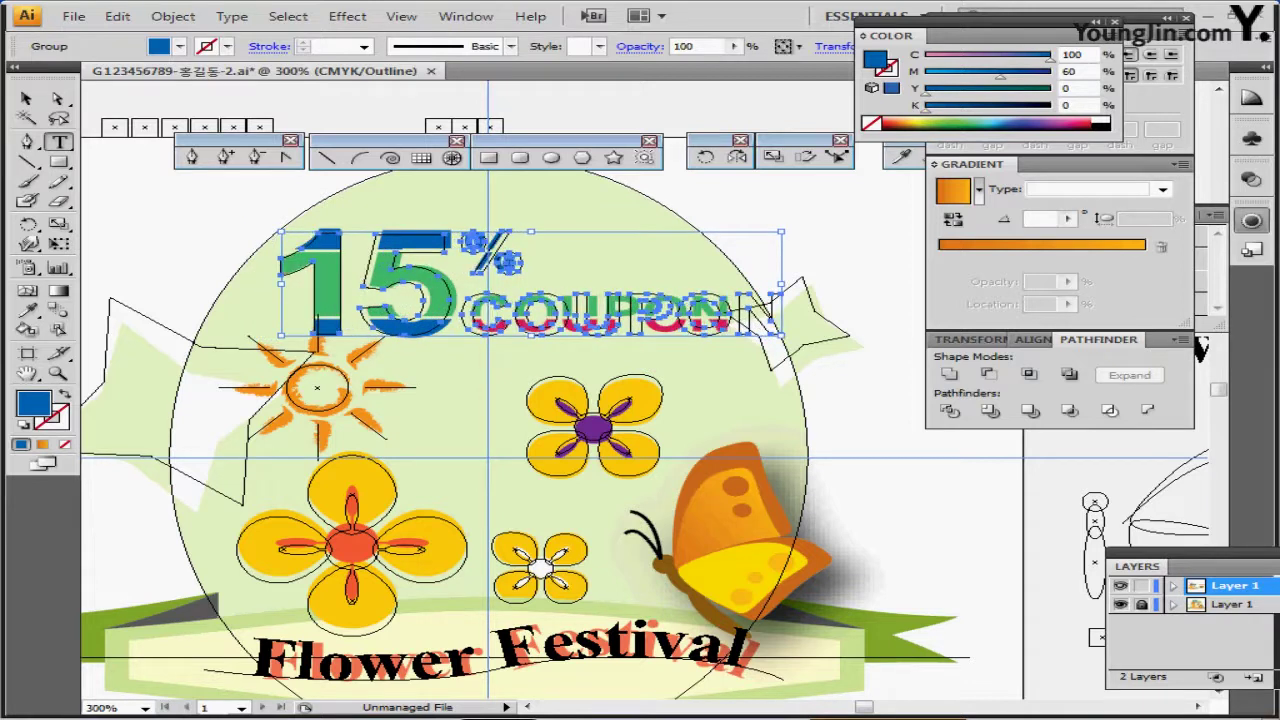
- Hide the reference layer and return the artwork to the colour preview with nothing selected
{"action": "key", "text": "ctrl+shift+a"}
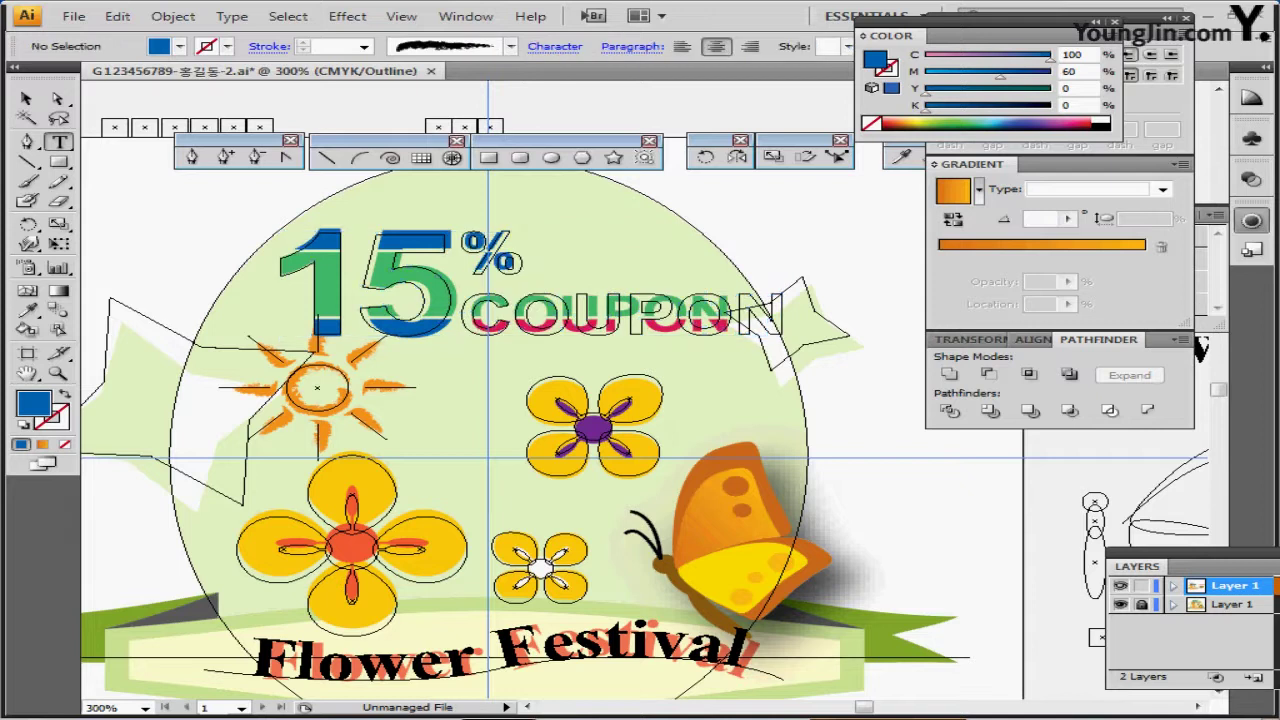
{"action": "left_click_drag", "start_coordinate": [378, 209], "coordinate": [752, 335]}
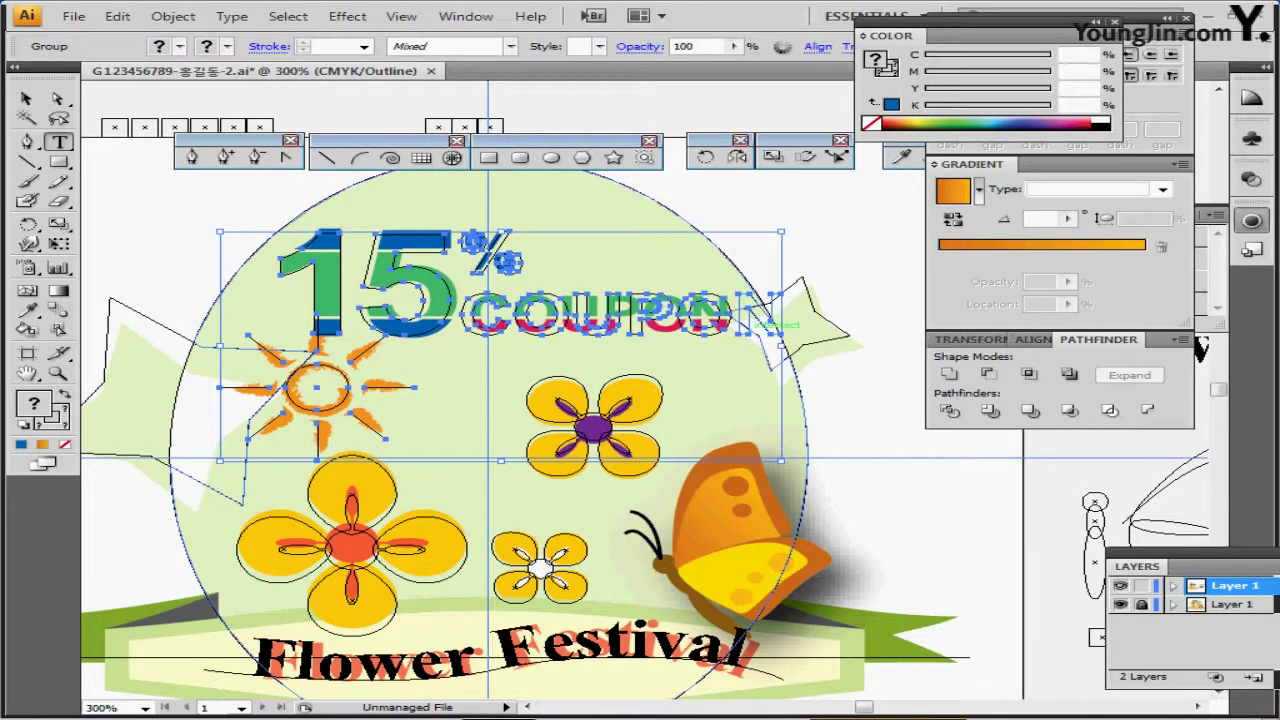
{"action": "key", "text": "ctrl+shift+a"}
{"action": "left_click", "coordinate": [690, 317], "text": "ctrl"}
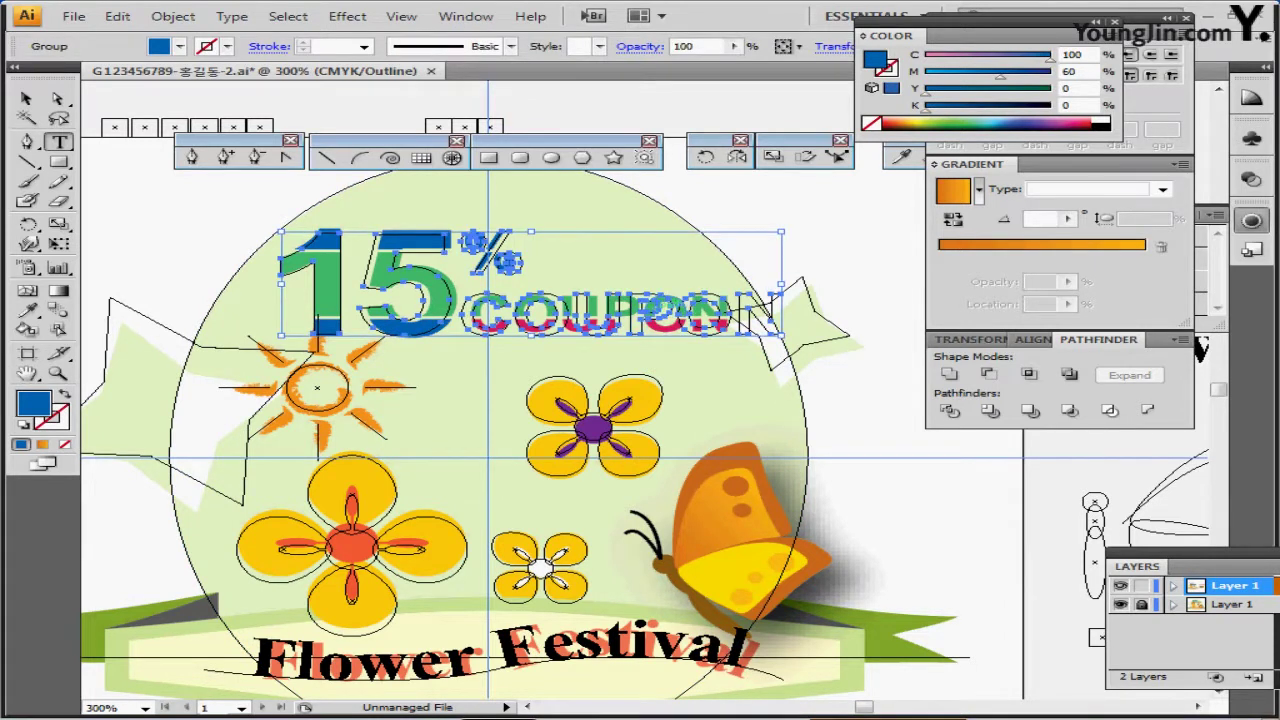
{"action": "left_click", "coordinate": [1121, 604]}
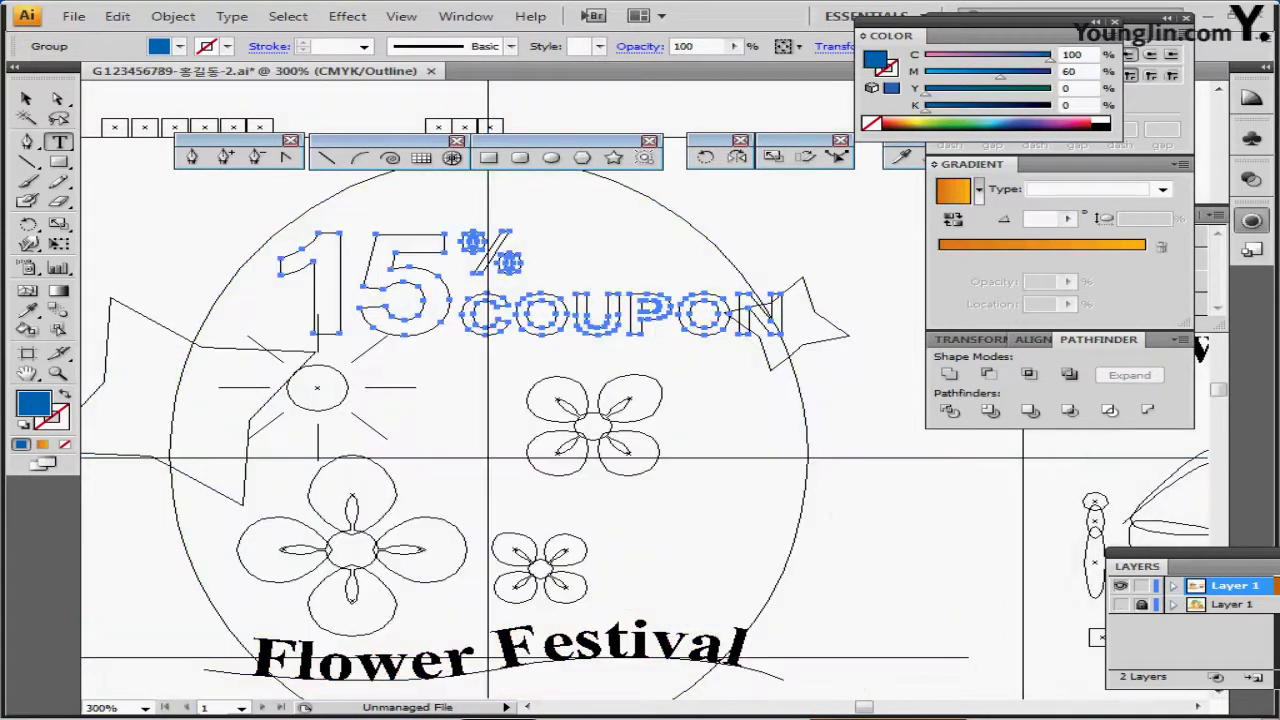
{"action": "key", "text": "ctrl+y"}
{"action": "key", "text": "ctrl+shift+a"}
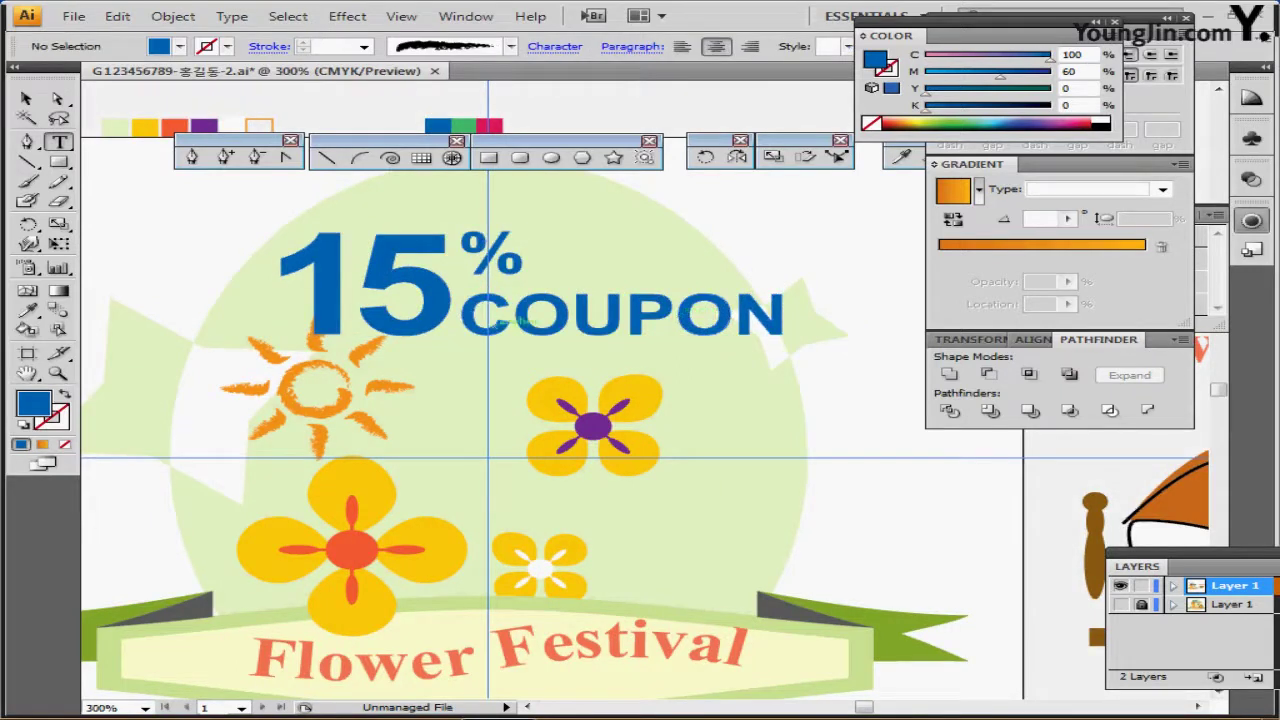
- Isolate the lettering group and tighten its spacing by shifting COUPON, the 5 and the percent sign slightly left
{"action": "left_click", "coordinate": [520, 322]}
{"action": "double_click", "coordinate": [568, 328]}
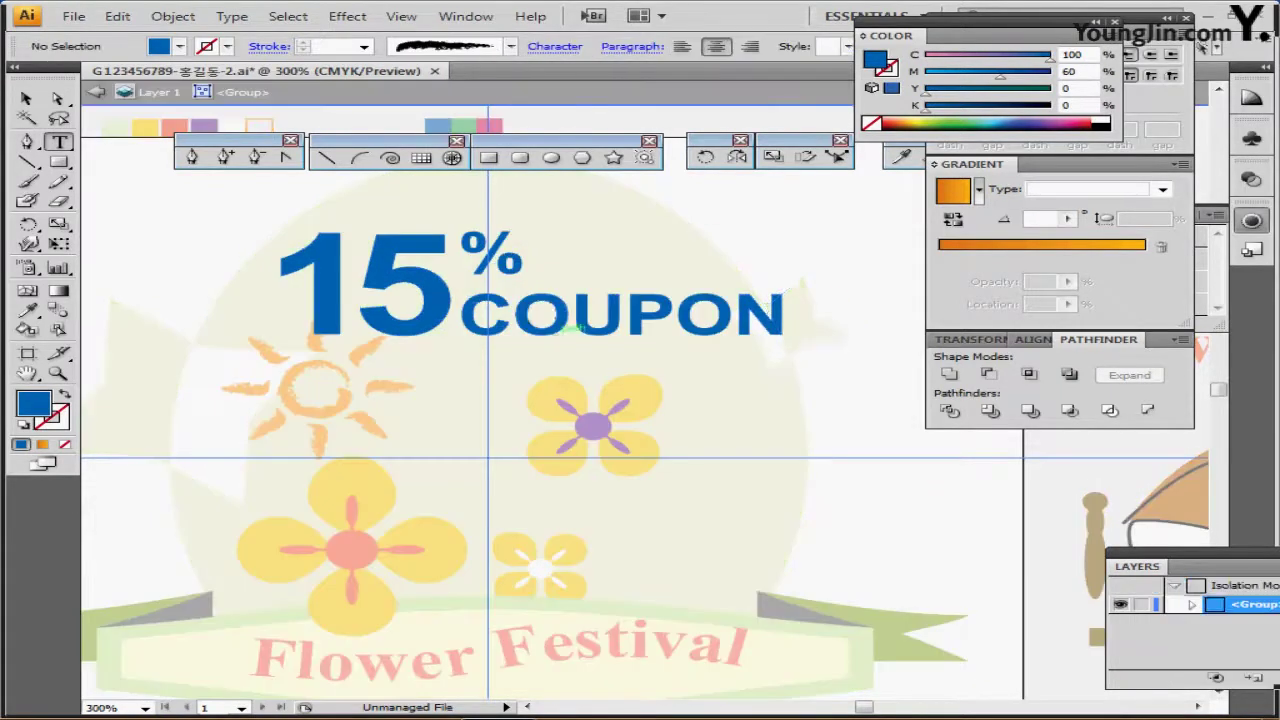
{"action": "left_click_drag", "start_coordinate": [546, 329], "coordinate": [535, 321]}
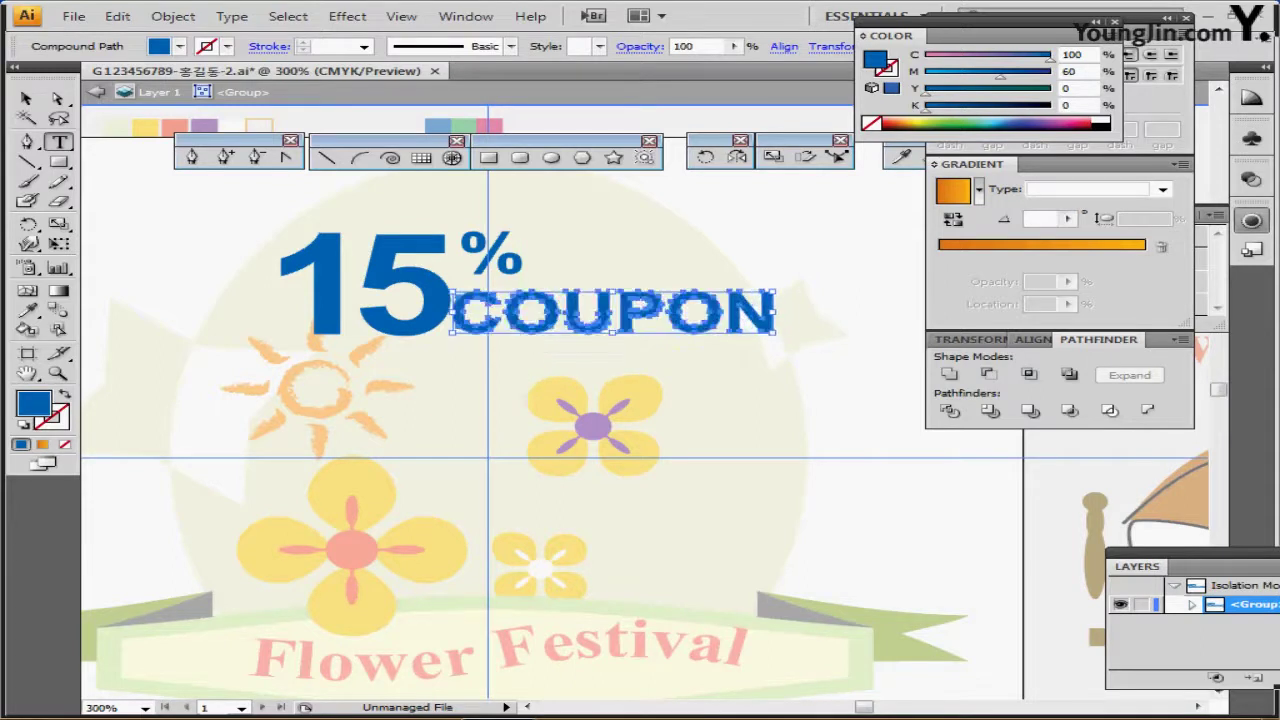
{"action": "left_click_drag", "start_coordinate": [405, 325], "coordinate": [388, 323]}
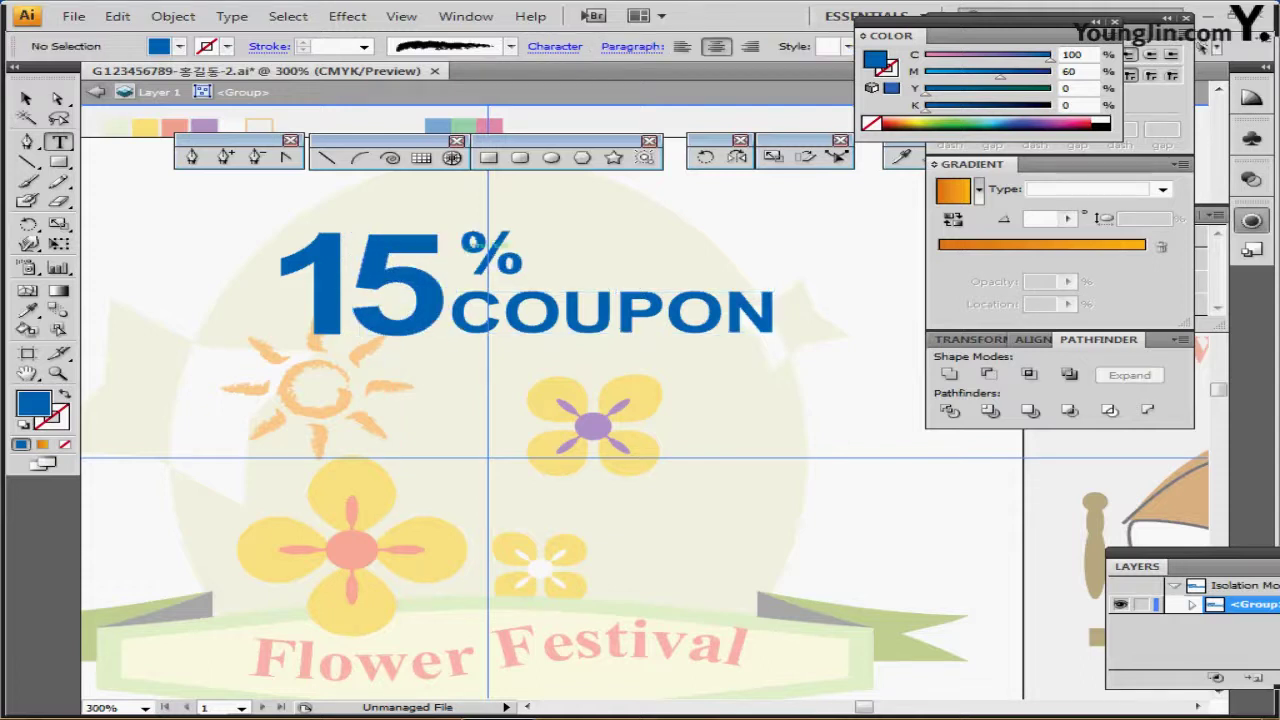
{"action": "left_click_drag", "start_coordinate": [491, 266], "coordinate": [478, 262]}
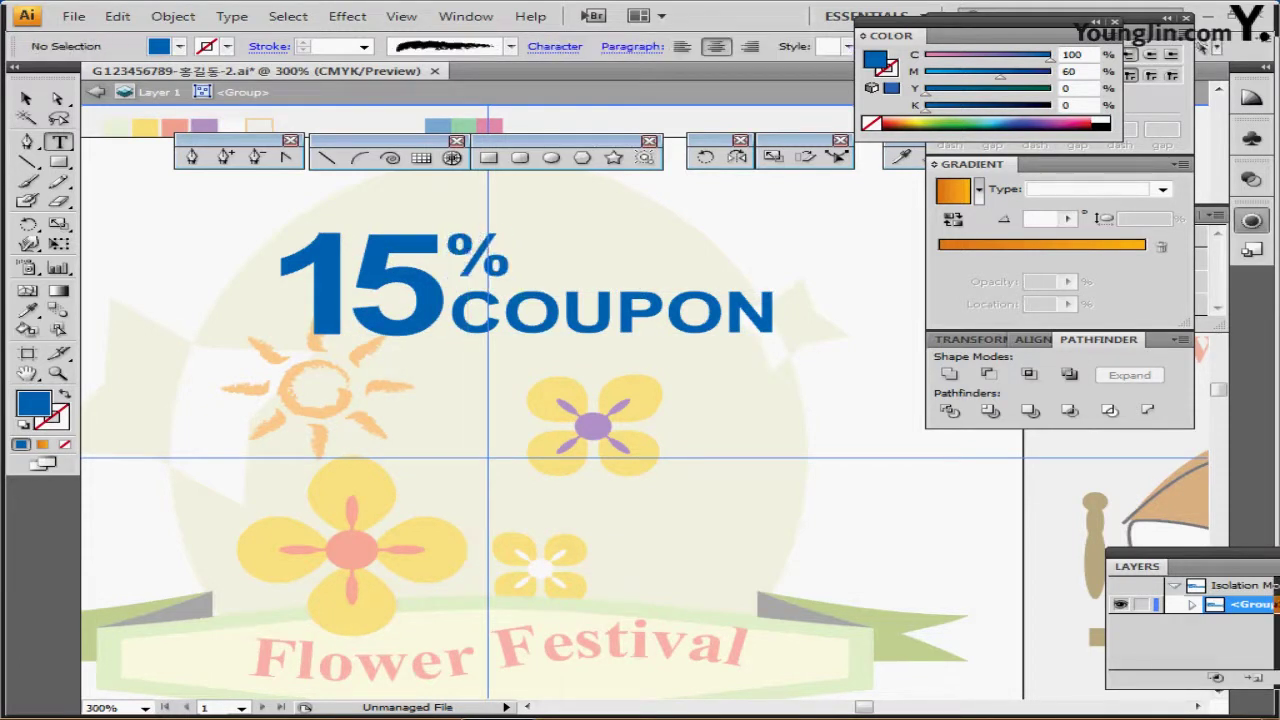
- Leave the lettering group, move the whole 15% COUPON slightly up and to the left, and hide its bounding box
{"action": "left_click_drag", "start_coordinate": [254, 214], "coordinate": [668, 338]}
{"action": "double_click", "coordinate": [245, 215]}
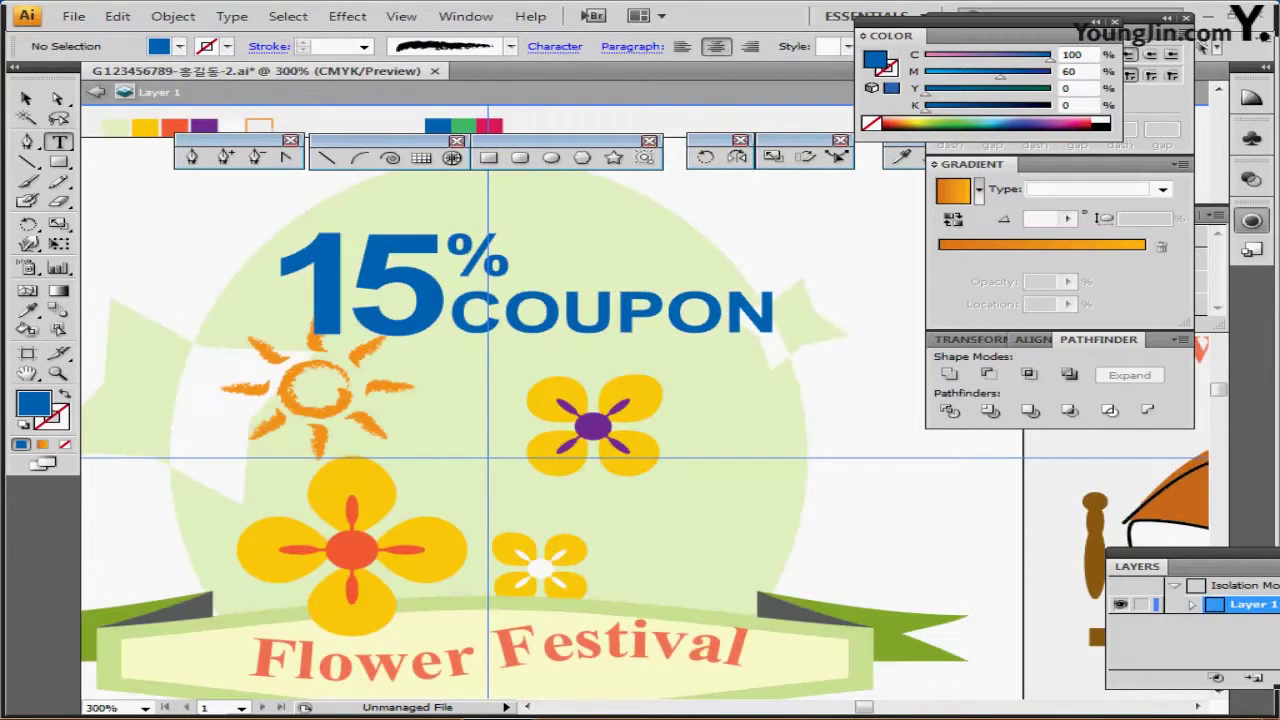
{"action": "left_click_drag", "start_coordinate": [380, 282], "coordinate": [362, 277]}
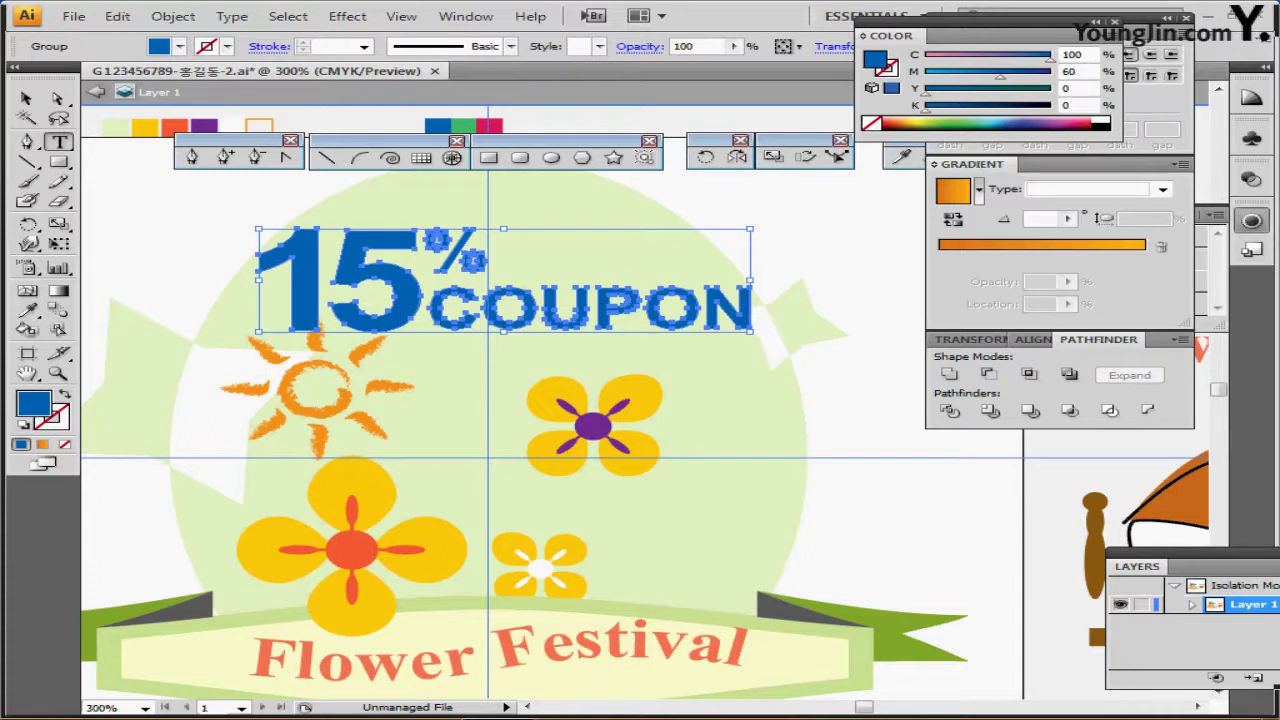
{"action": "key", "text": "ctrl+shift+b"}
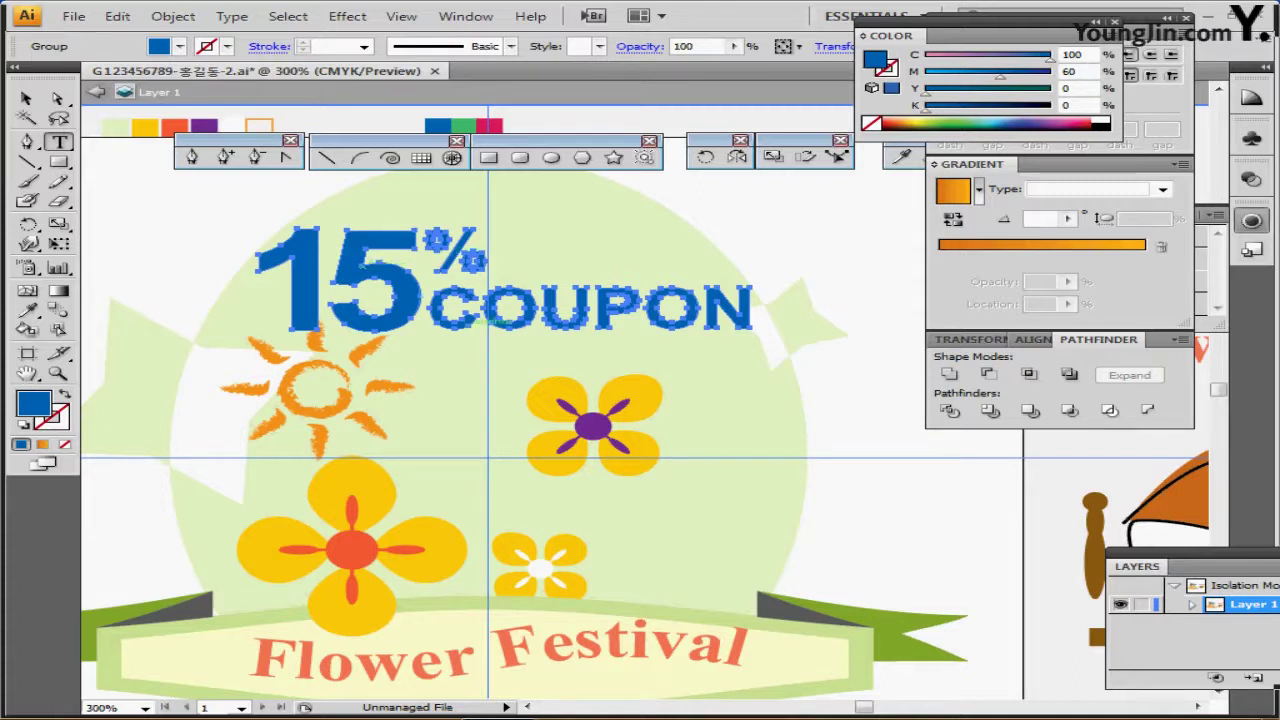
{"action": "key", "text": "ctrl+shift+b"}
{"action": "key", "text": "ctrl+shift+b"}
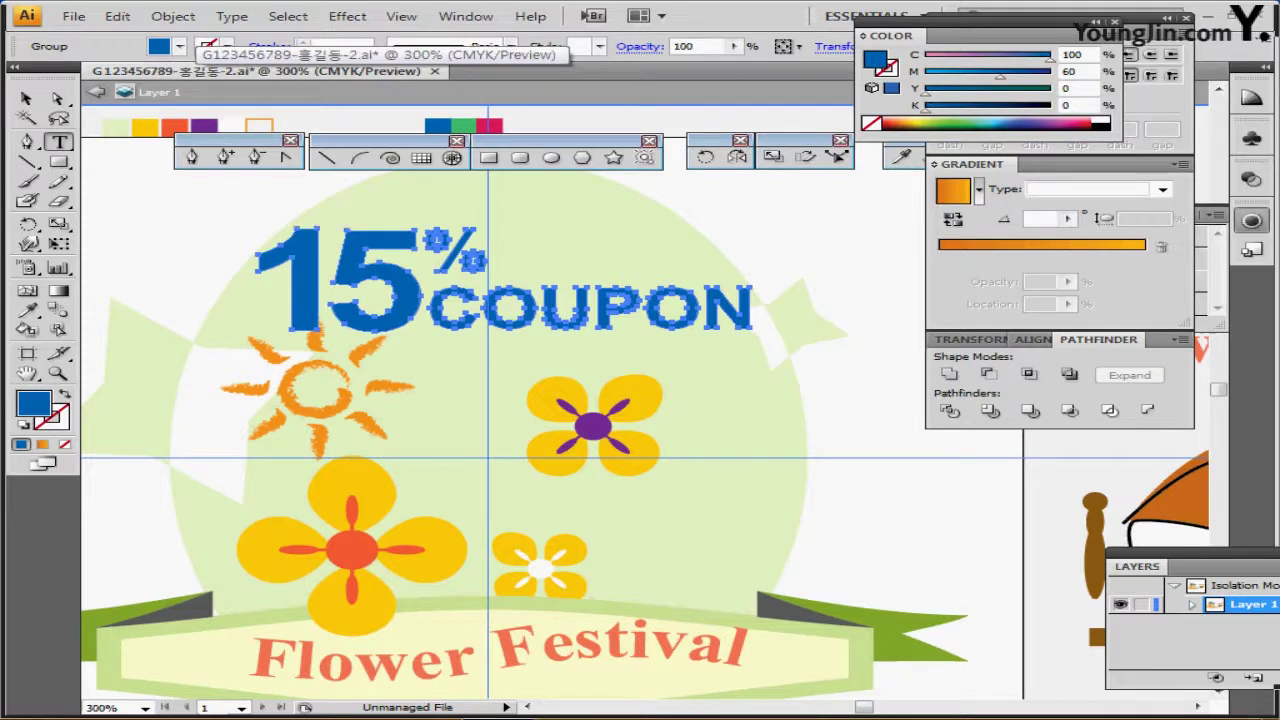
- Draw a straight horizontal line across the upper part of 15% and give it a 1 pt orange stroke with no fill
{"action": "key", "text": "backslash"}
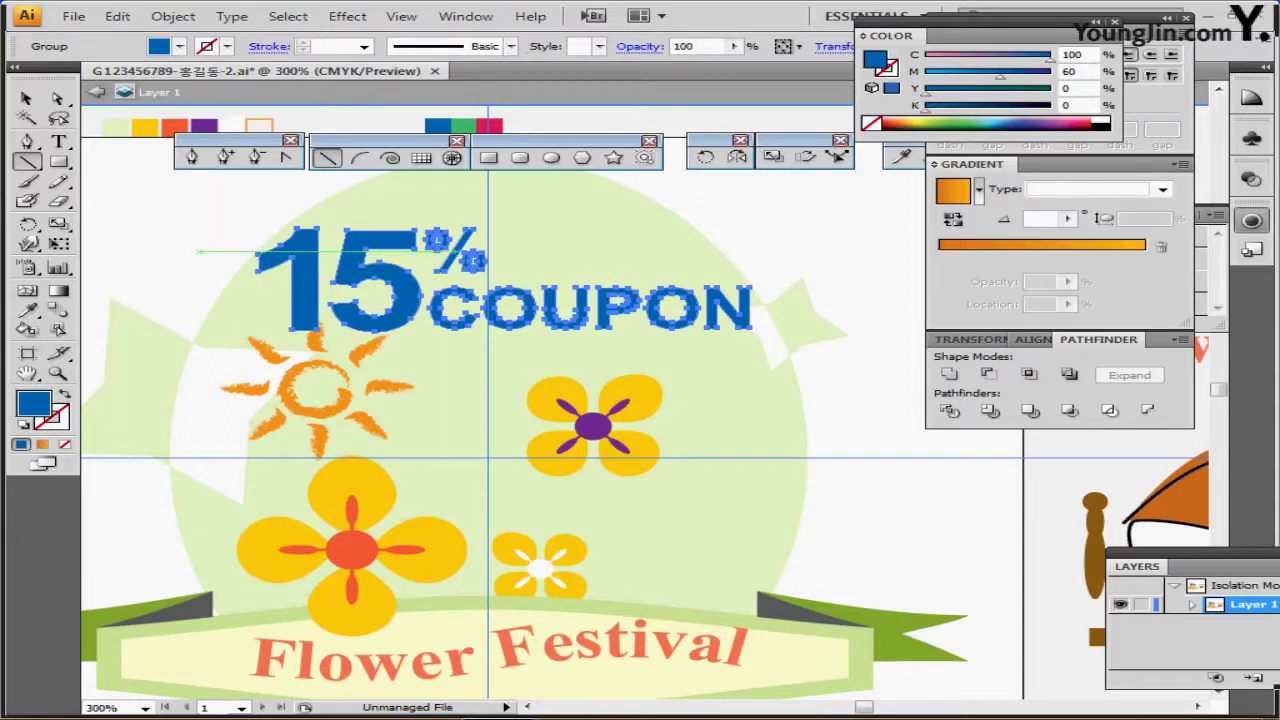
{"action": "mouse_move", "coordinate": [196, 251]}
{"action": "left_mouse_down"}
{"action": "mouse_move", "coordinate": [195, 465]}
{"action": "mouse_move", "coordinate": [192, 250]}
{"action": "mouse_move", "coordinate": [587, 243]}
{"action": "left_mouse_up"}
{"action": "key", "text": "Caps_Lock"}
{"action": "key", "text": "Caps_Lock"}
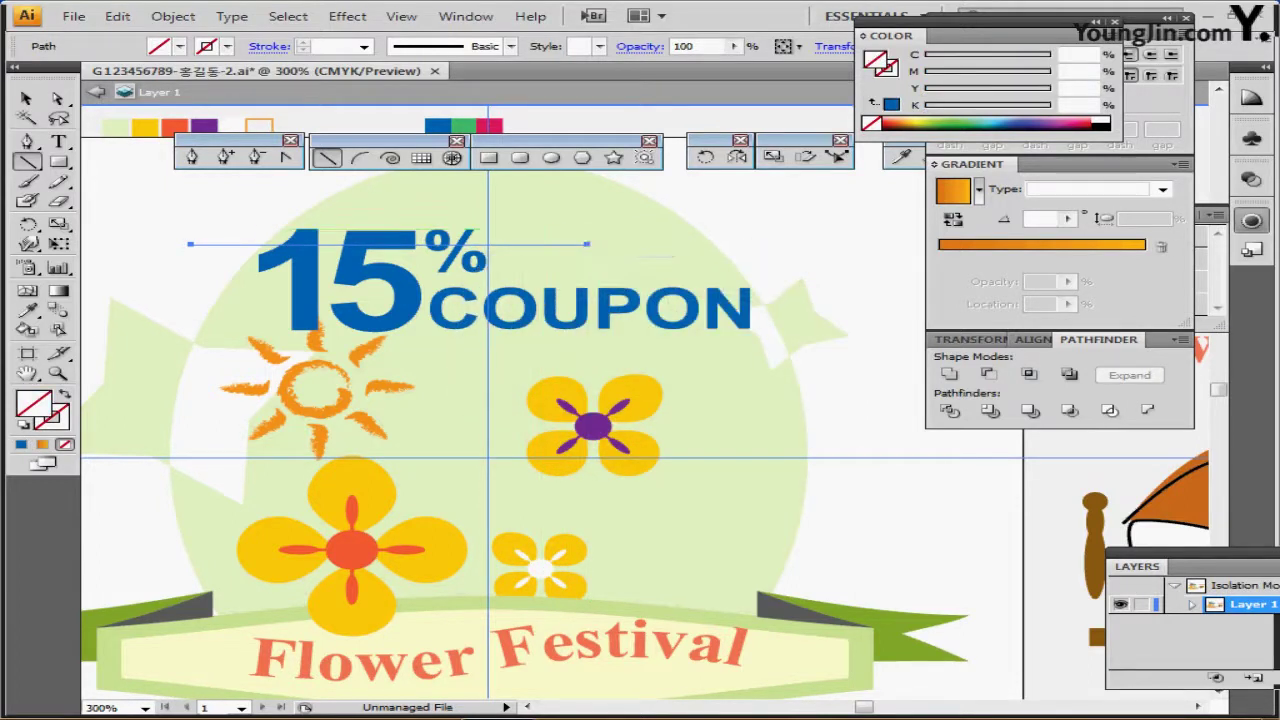
{"action": "key", "text": "x"}
{"action": "key", "text": "comma"}
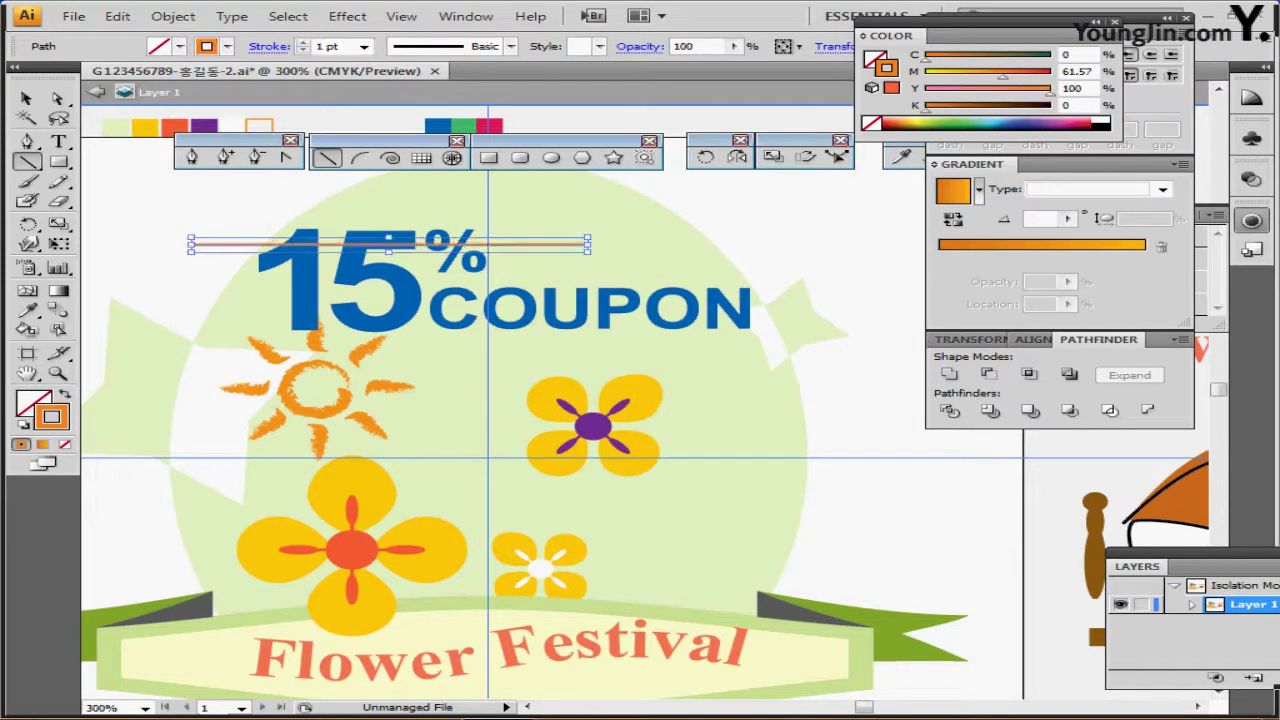
- Nudge the upper line slightly down and draw a second horizontal line about 54 mm long across the lower part of 15% COUPON
{"action": "key", "text": "Down"}
{"action": "key", "text": "Down"}
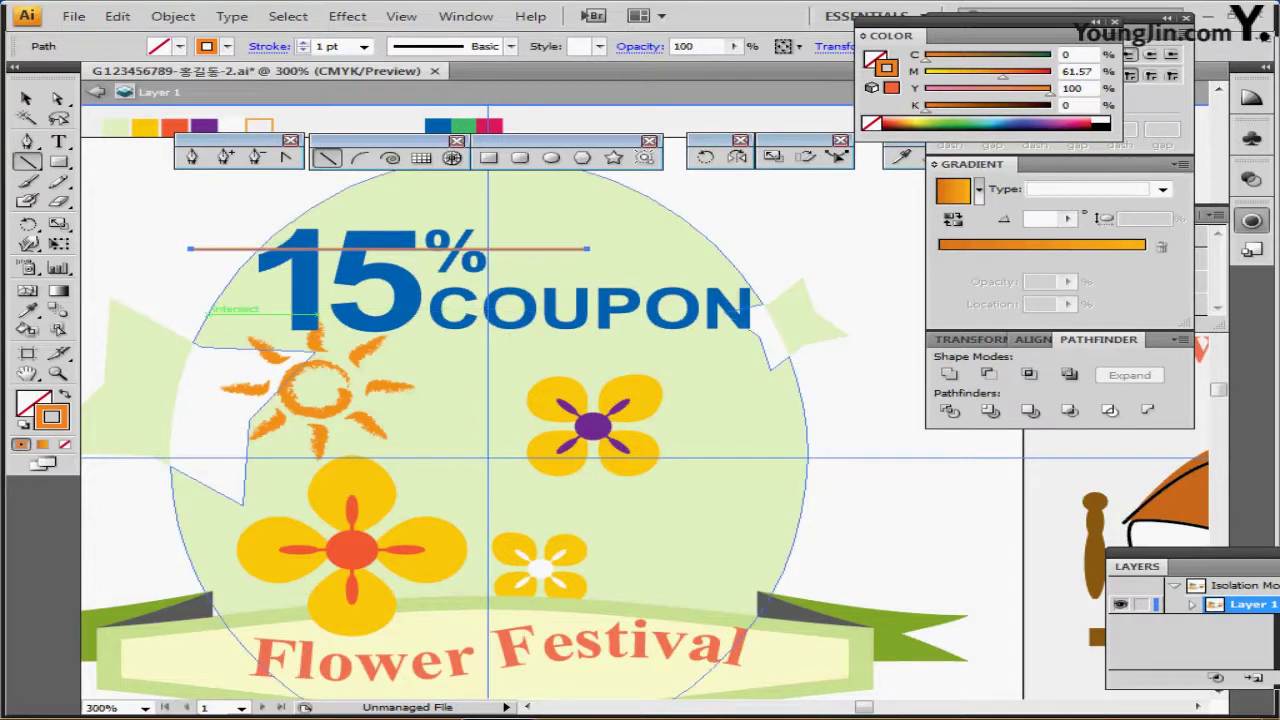
{"action": "left_click_drag", "start_coordinate": [218, 312], "coordinate": [805, 318]}
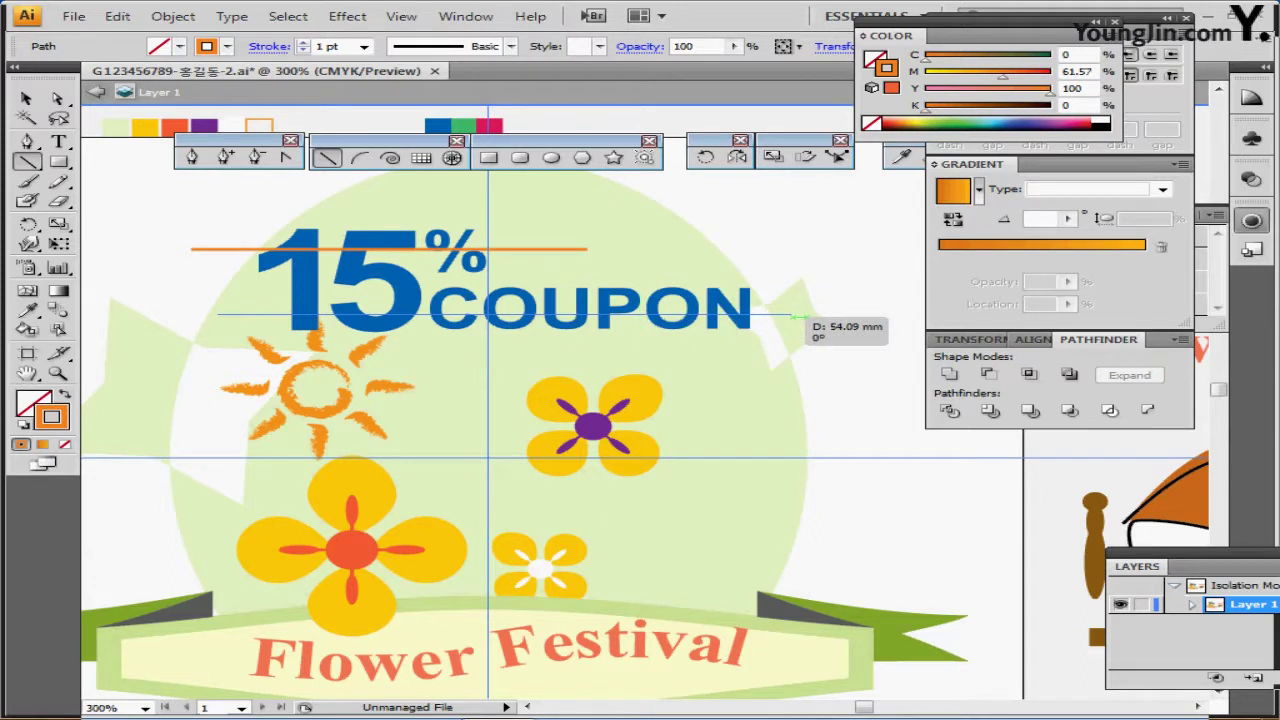
{"action": "left_click_drag", "start_coordinate": [795, 317], "coordinate": [791, 314]}
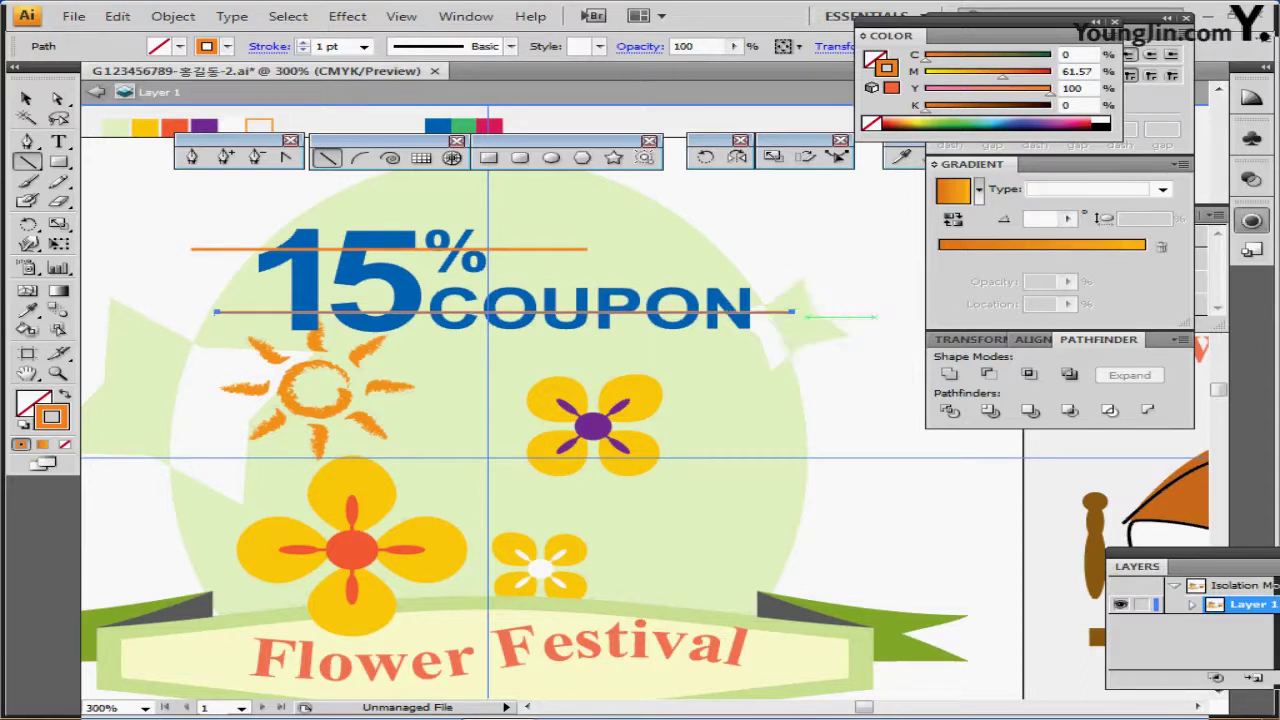
{"action": "left_click", "coordinate": [175, 210], "text": "ctrl"}
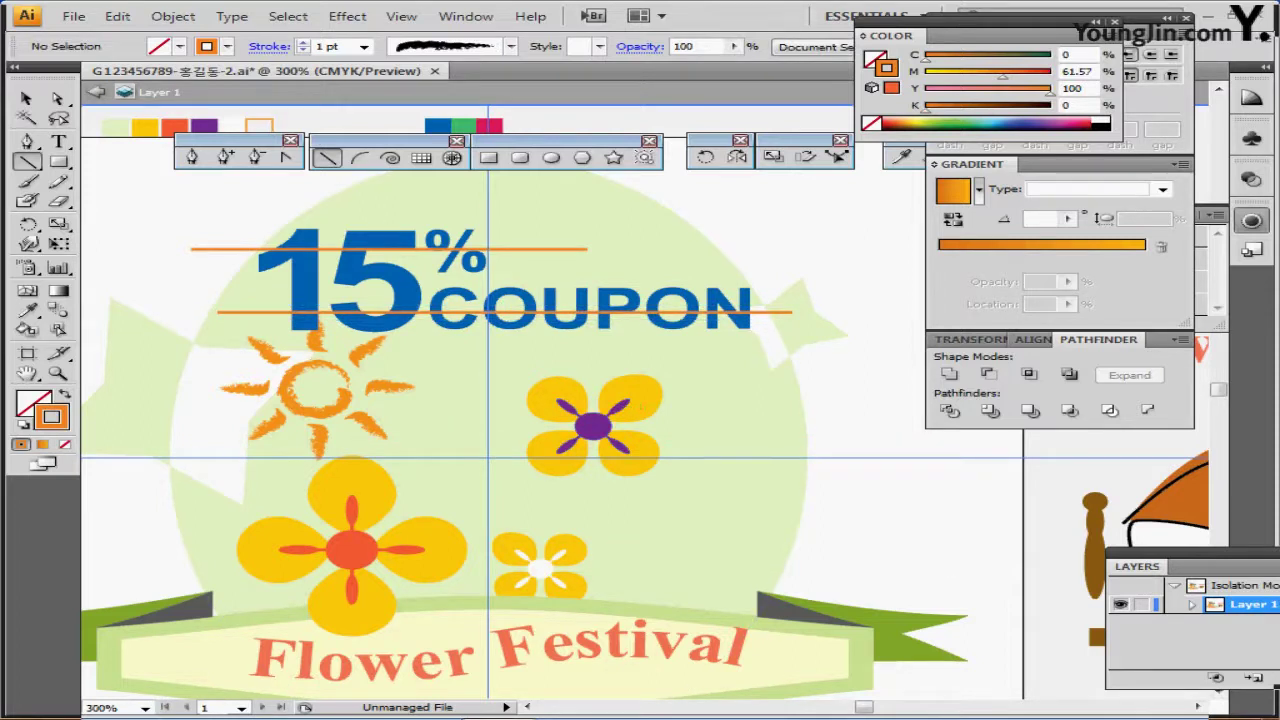
{"action": "key", "text": "Escape"}
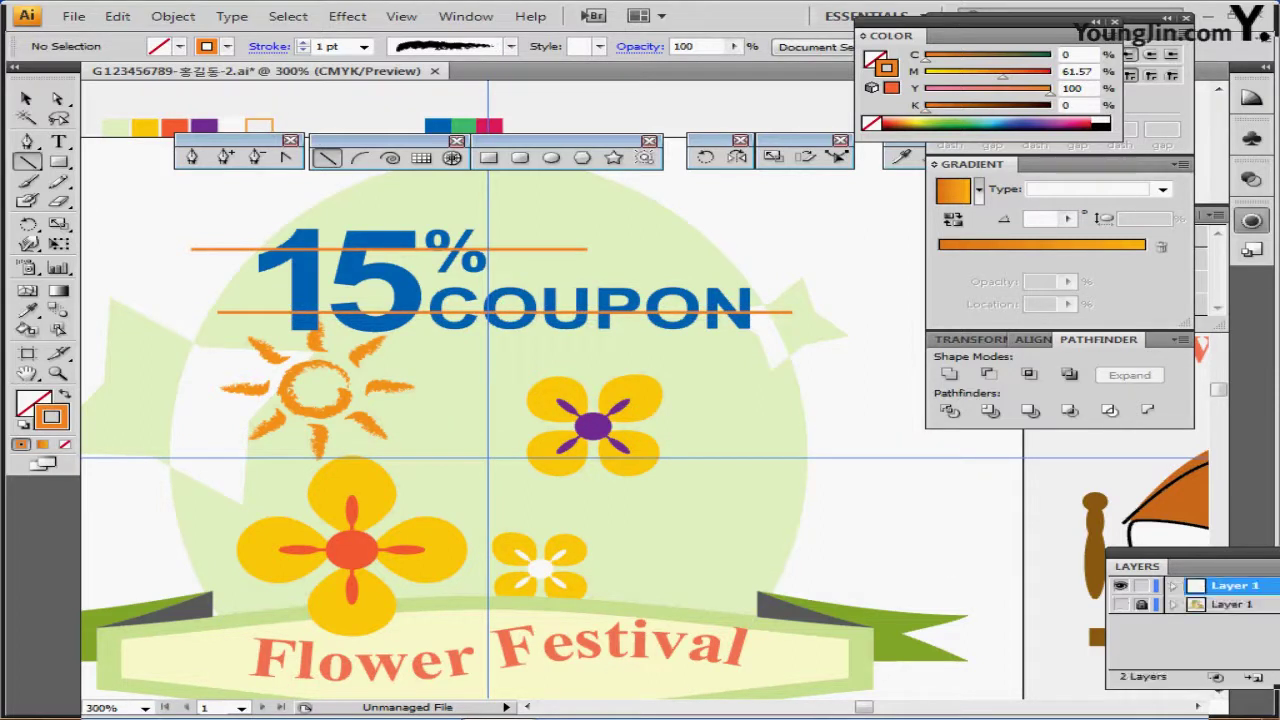
{"action": "left_click", "coordinate": [287, 250]}
{"action": "left_click", "coordinate": [270, 248], "text": "shift"}
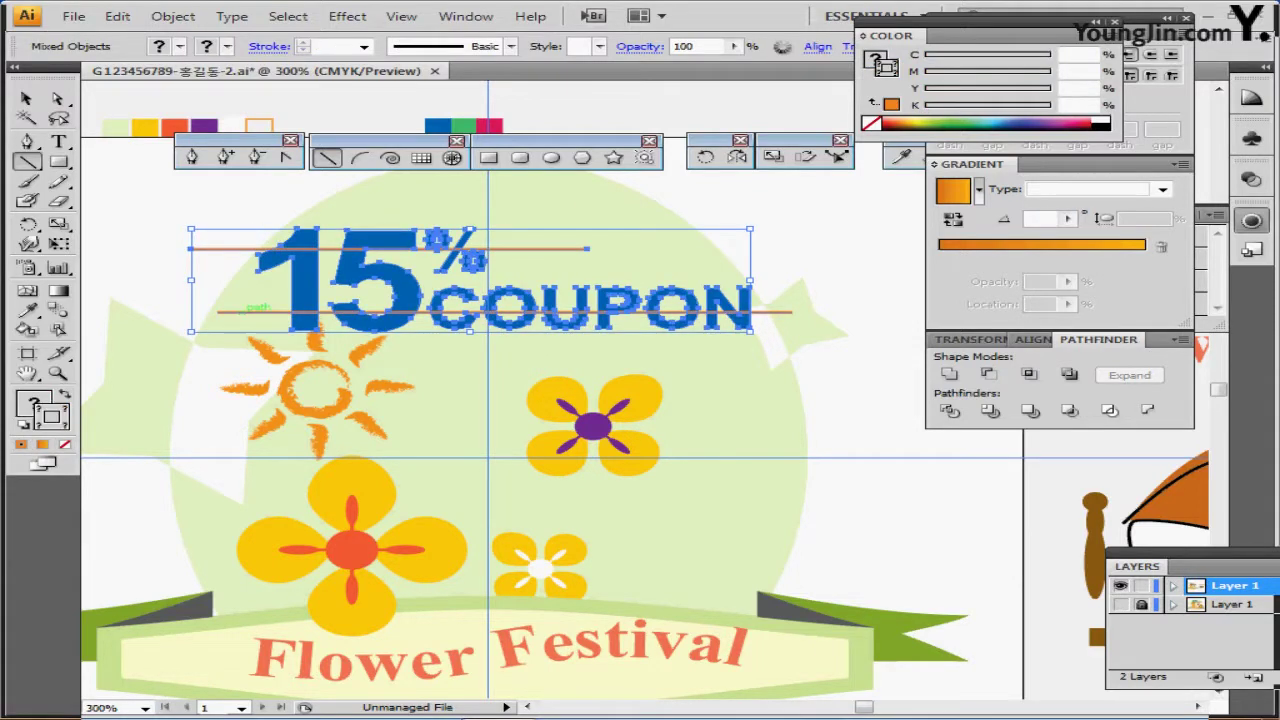
{"action": "left_click", "coordinate": [250, 311], "text": "shift"}
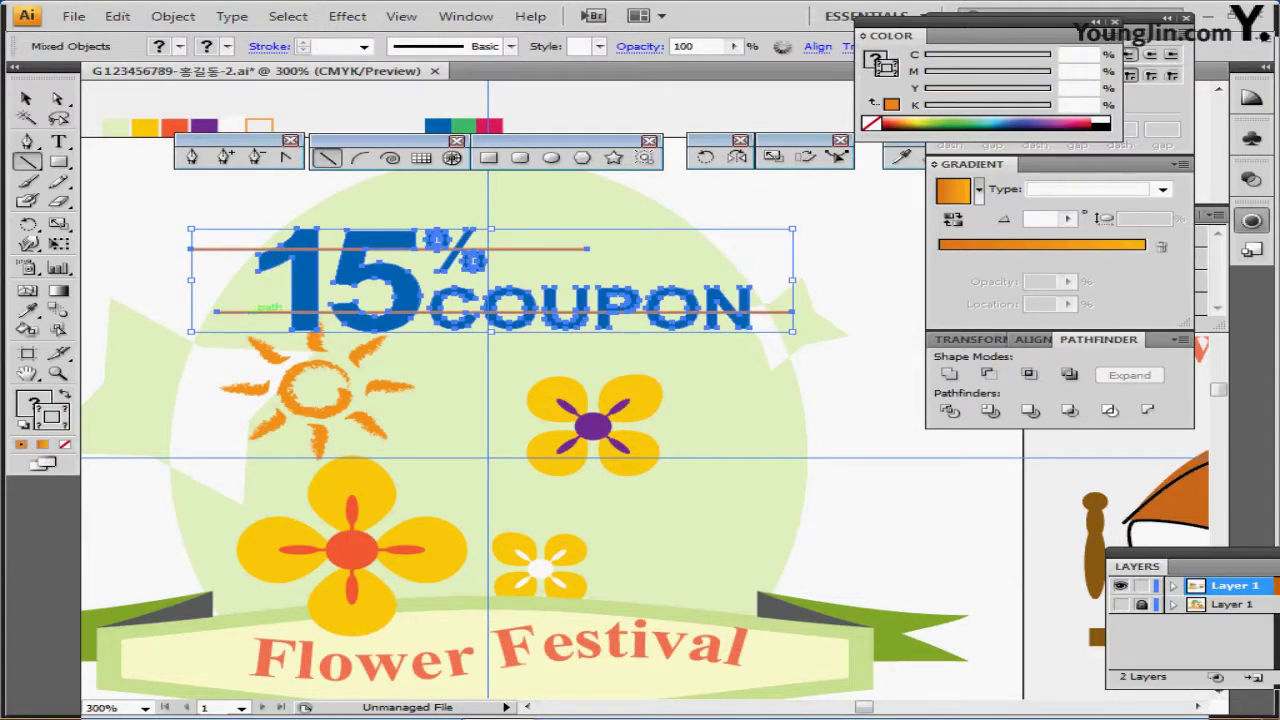
- Cut the two orange lines and paste them in place inside the 15% COUPON lettering group
{"action": "left_click", "coordinate": [318, 240], "text": "shift"}
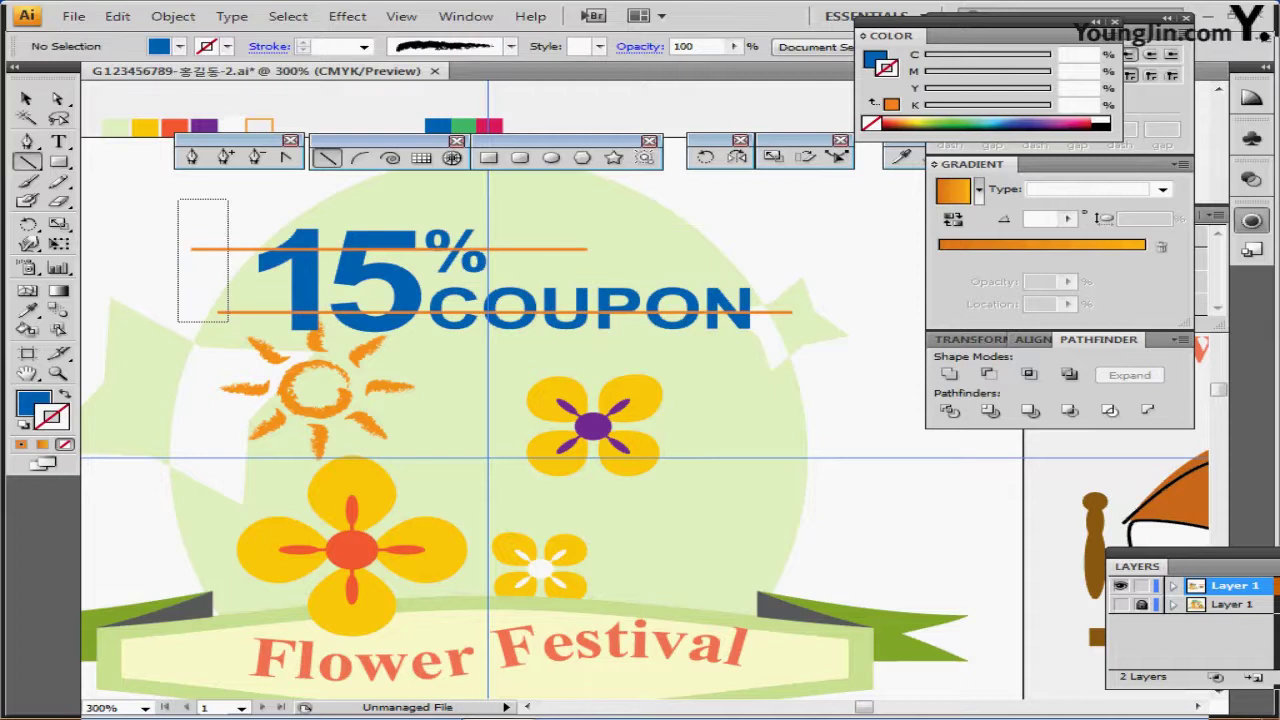
{"action": "key", "text": "Delete"}
{"action": "double_click", "coordinate": [285, 265]}
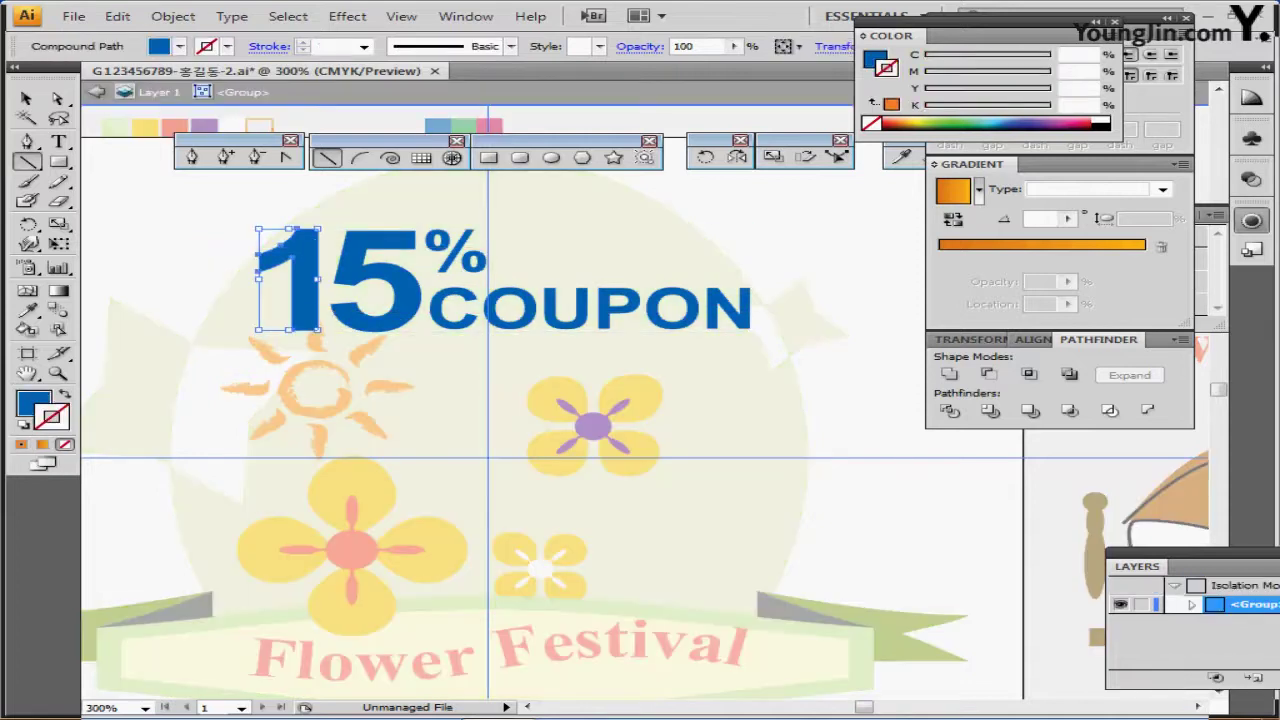
{"action": "key", "text": "ctrl+z"}
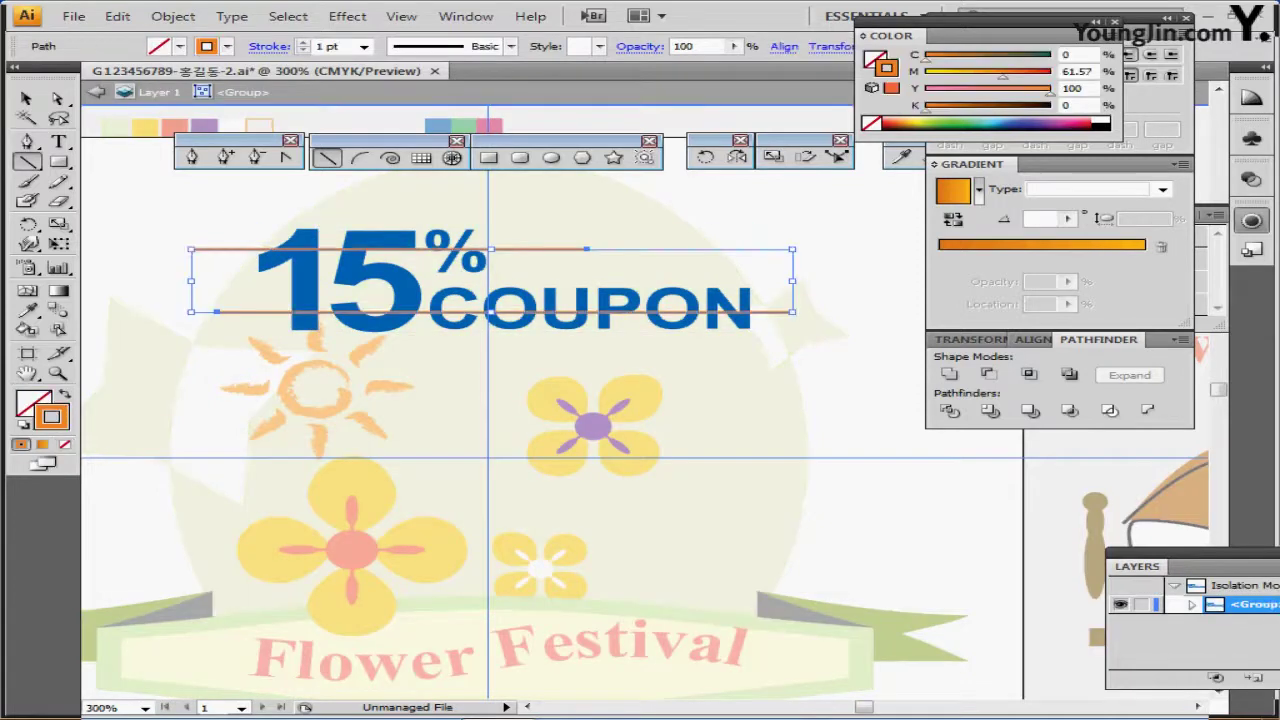
{"action": "key", "text": "Escape"}
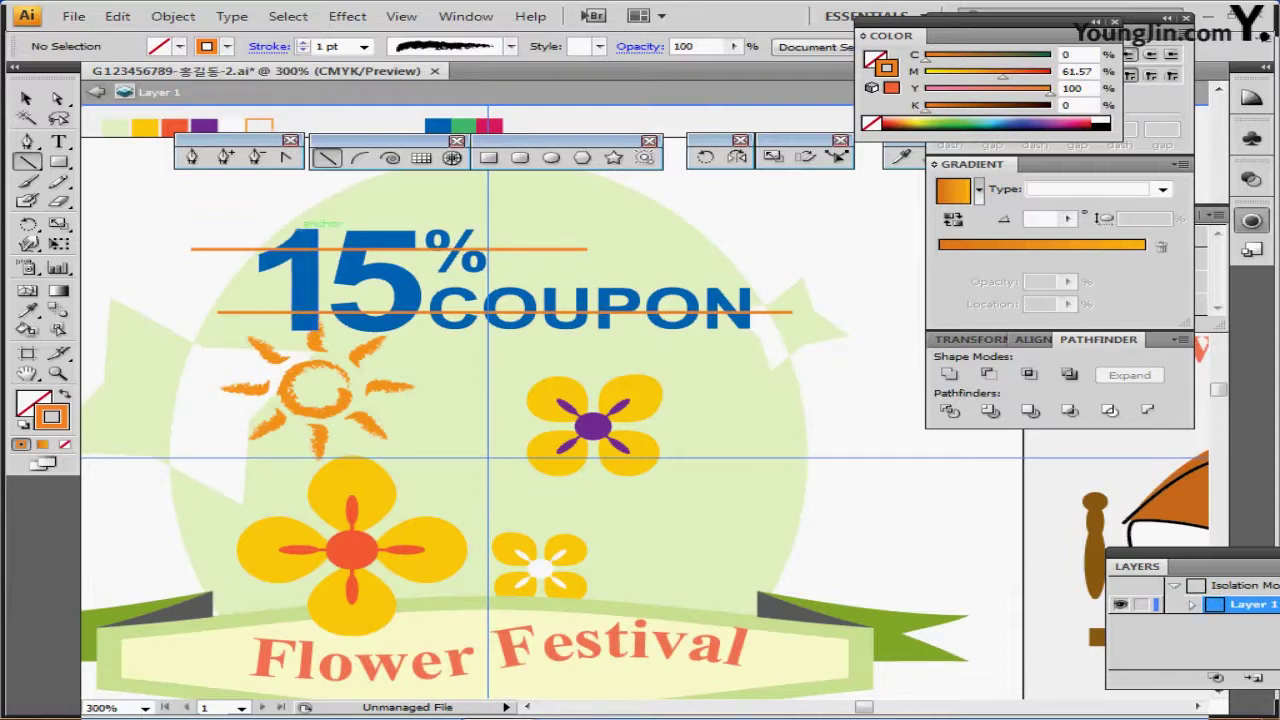
- Isolate the lettering group and split all its letters along the two lines with Pathfinder Divide
{"action": "left_click", "coordinate": [312, 242], "text": "ctrl"}
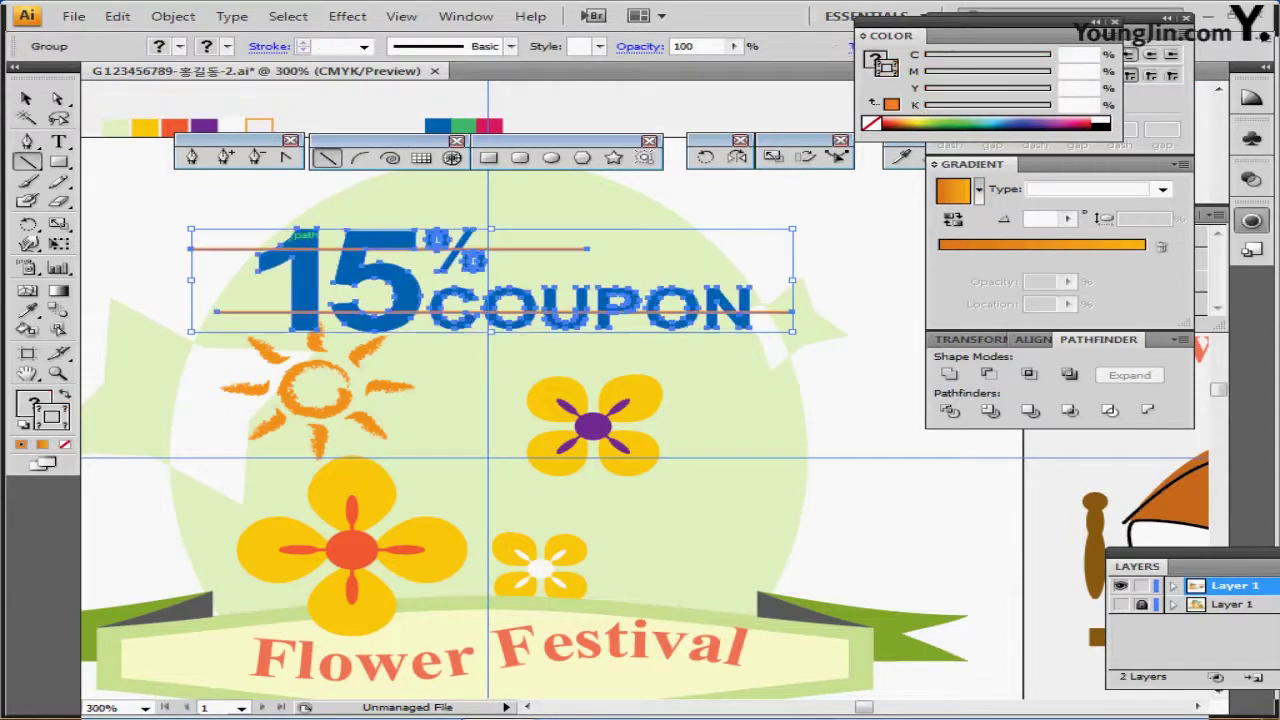
{"action": "double_click", "coordinate": [312, 242], "text": "ctrl"}
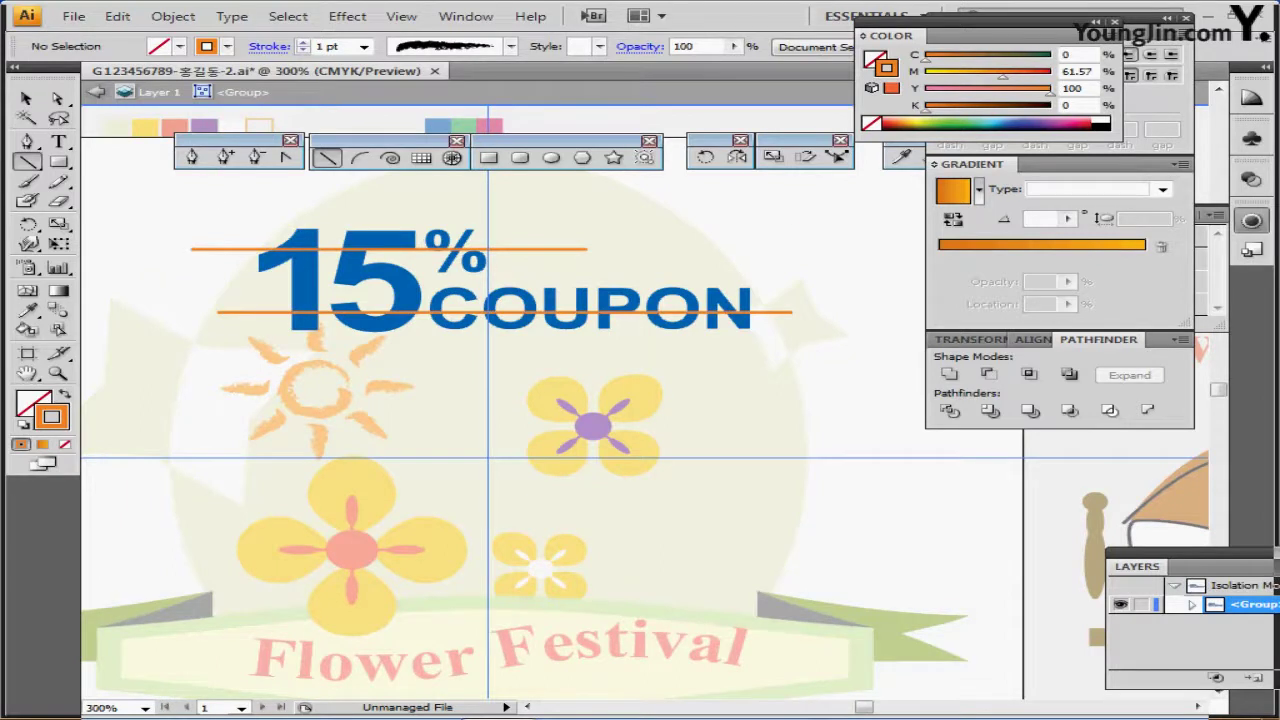
{"action": "key", "text": "ctrl+a"}
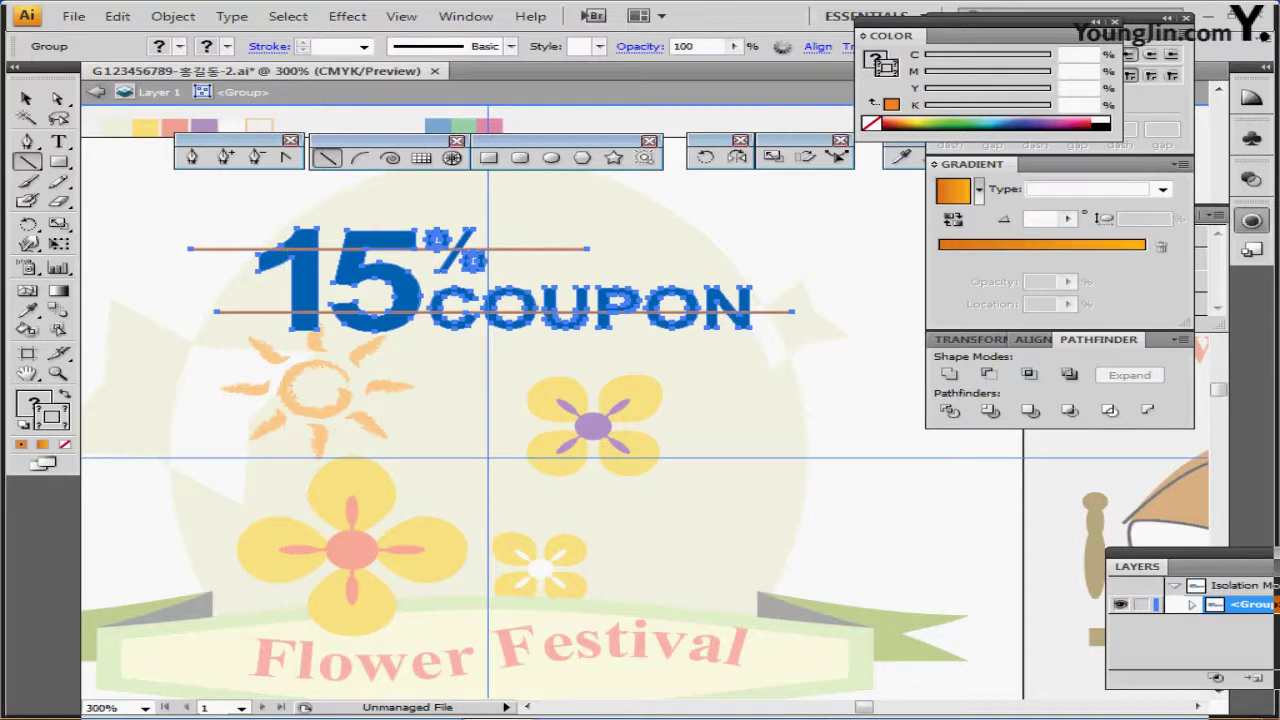
{"action": "left_click", "coordinate": [949, 410]}
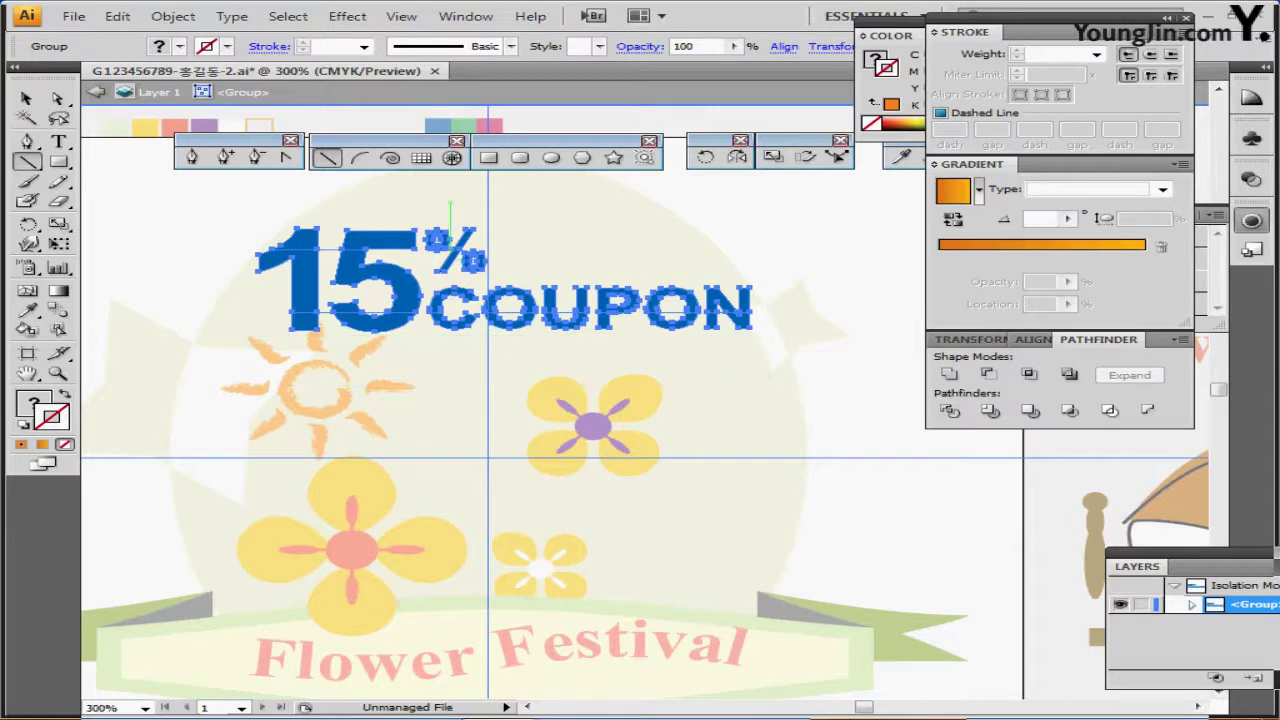
- Select the pieces of 15% above the upper cut and nudge them slightly up to open a gap
{"action": "key", "text": "ctrl+shift+a"}
{"action": "left_click_drag", "start_coordinate": [224, 196], "coordinate": [500, 244]}
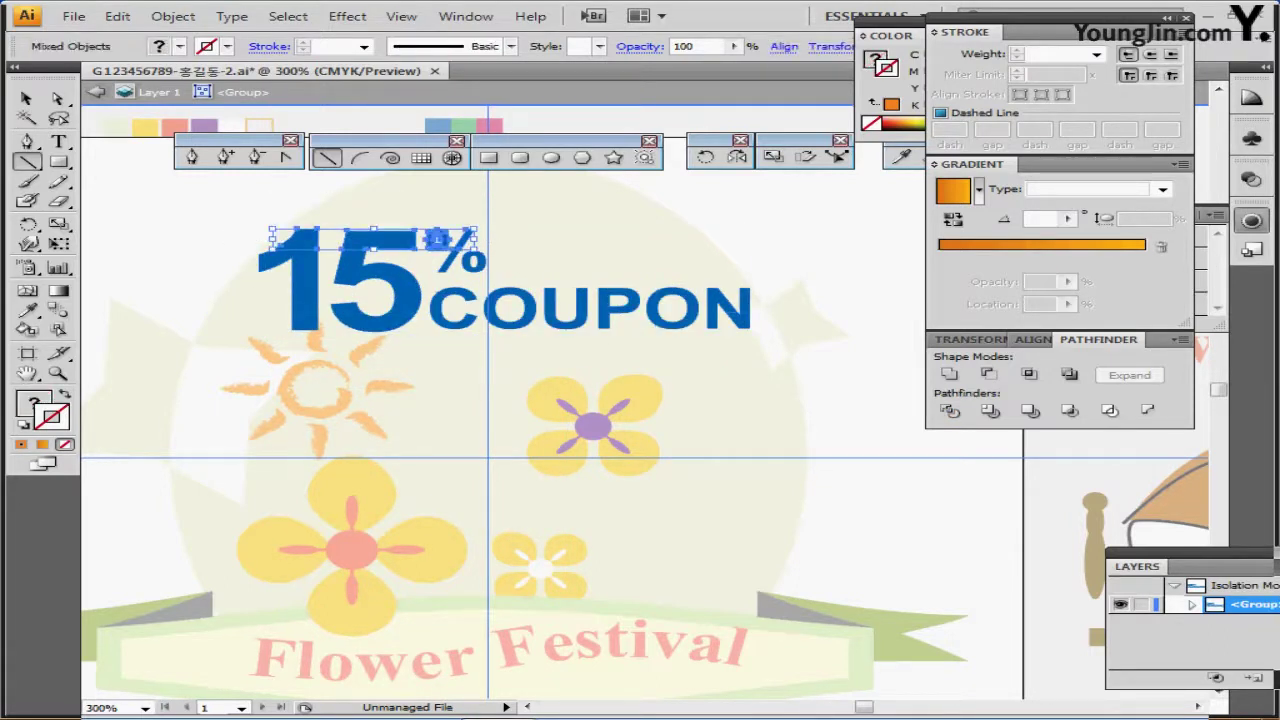
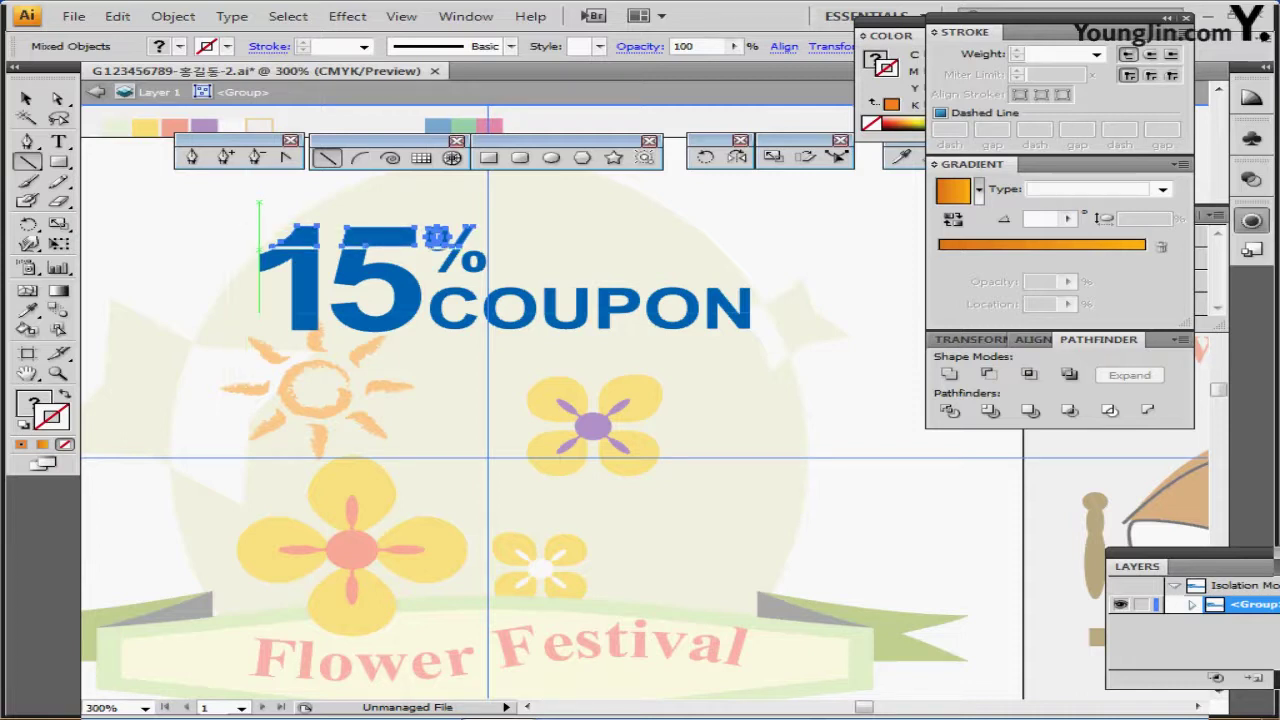
{"action": "key", "text": "g"}
- Select the middle band of the lettering and fill it with the green sampled from the reference swatch using the Eyedropper
{"action": "key", "text": "i"}
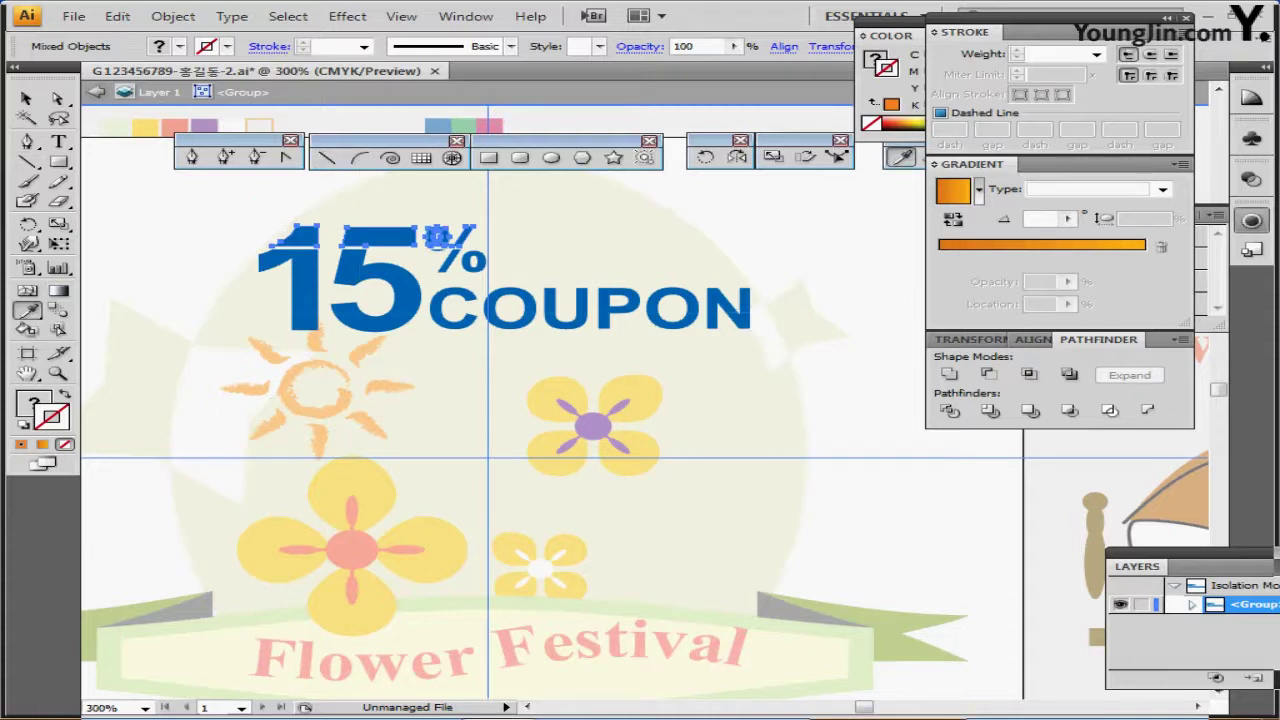
{"action": "left_click_drag", "start_coordinate": [223, 264], "coordinate": [763, 296]}
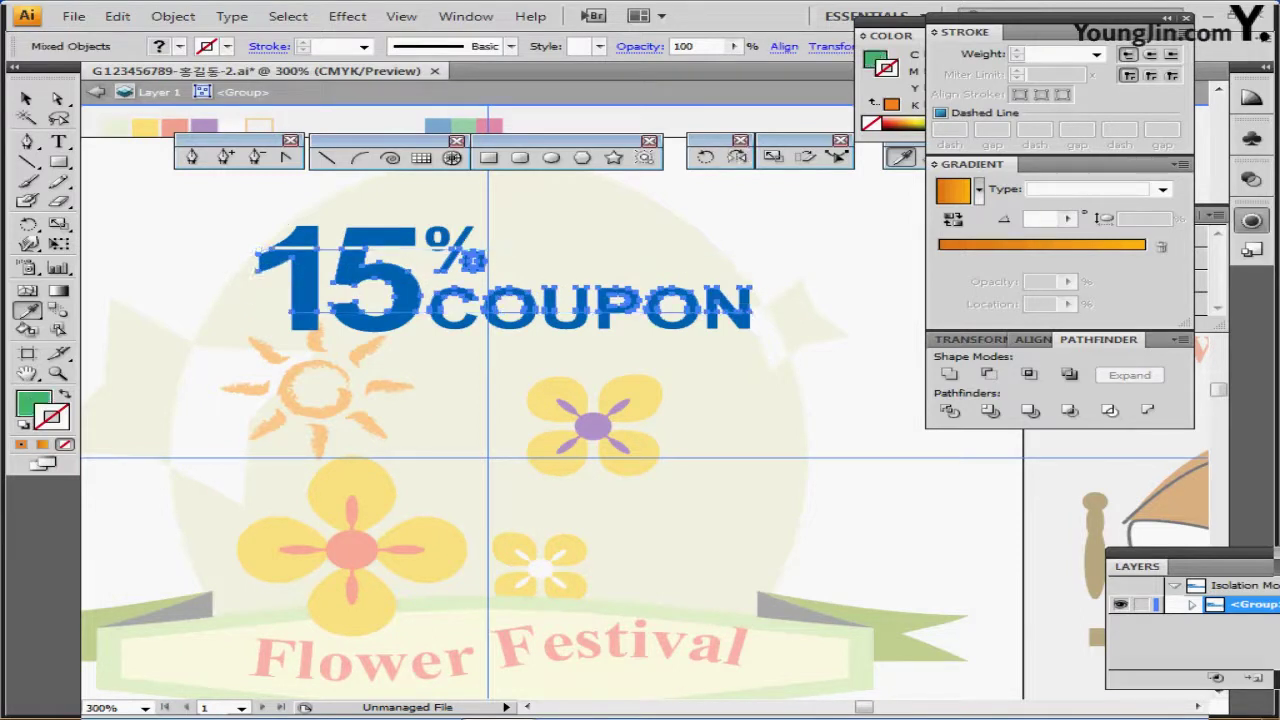
{"action": "left_click", "coordinate": [465, 127]}
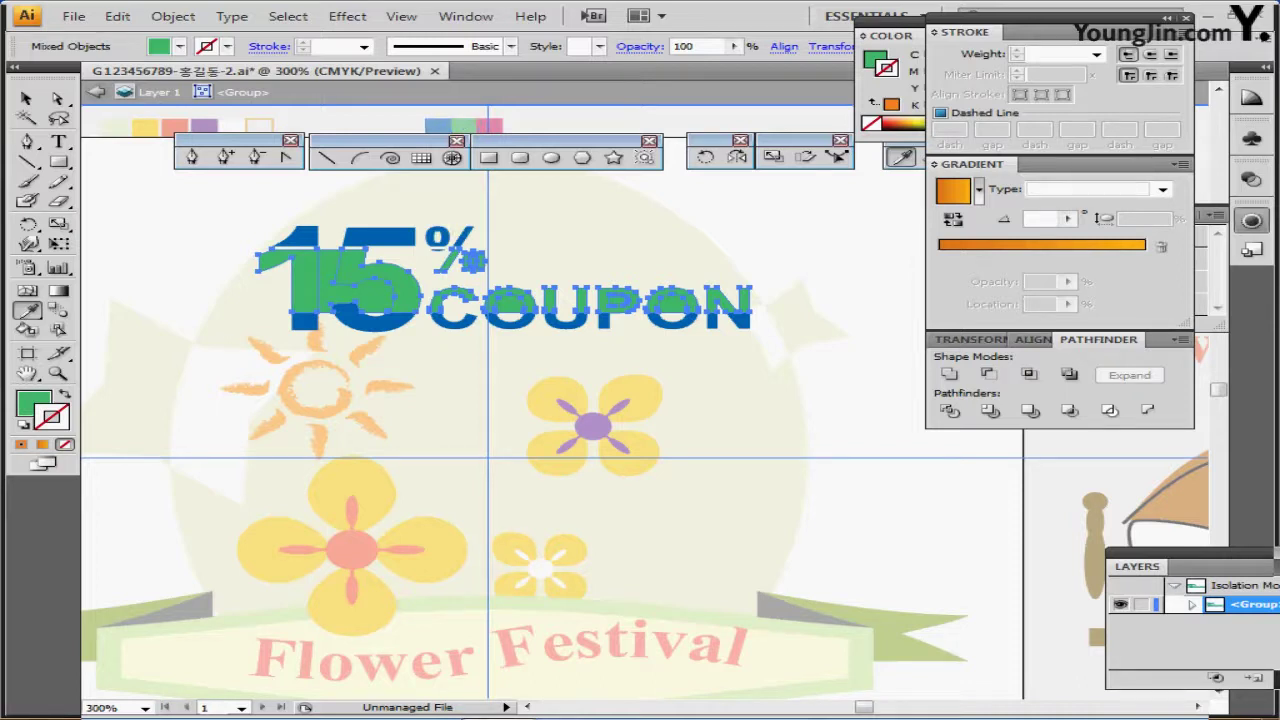
{"action": "left_click", "coordinate": [420, 200], "text": "ctrl"}
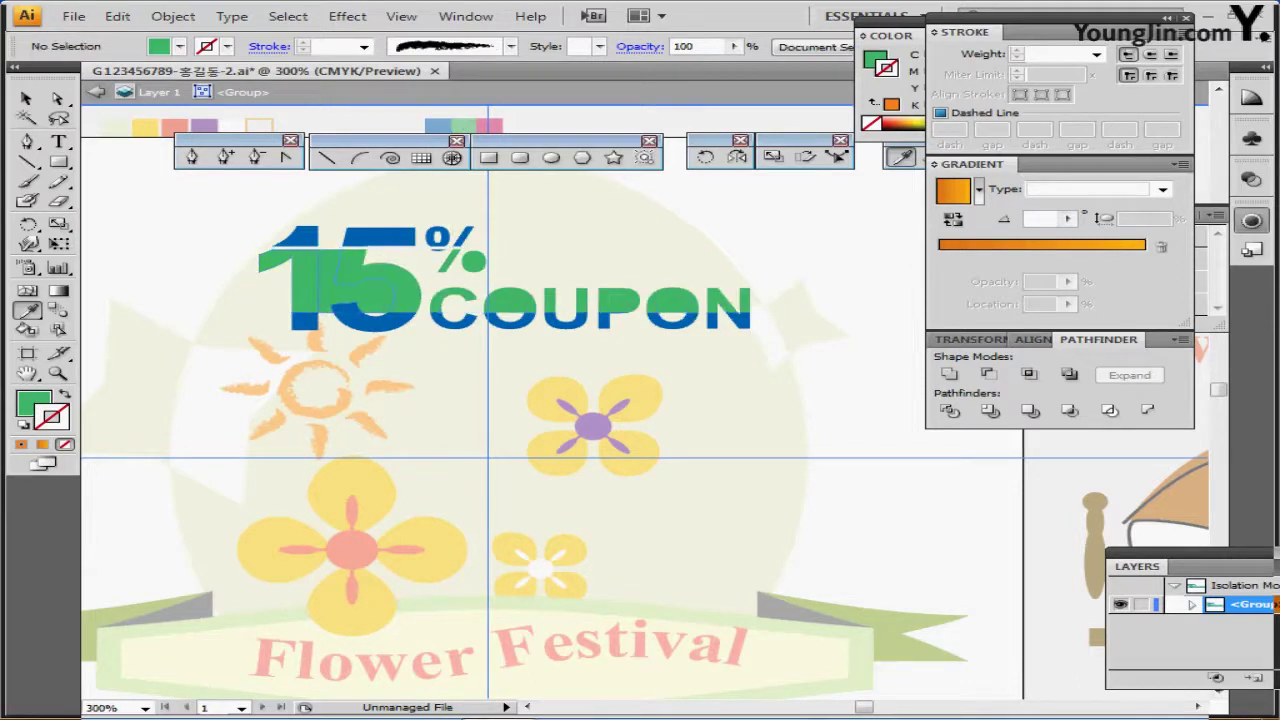
- Delete the leftover green shapes filling the openings of the 5, both Os and the P
{"action": "left_click", "coordinate": [328, 285], "text": "ctrl"}
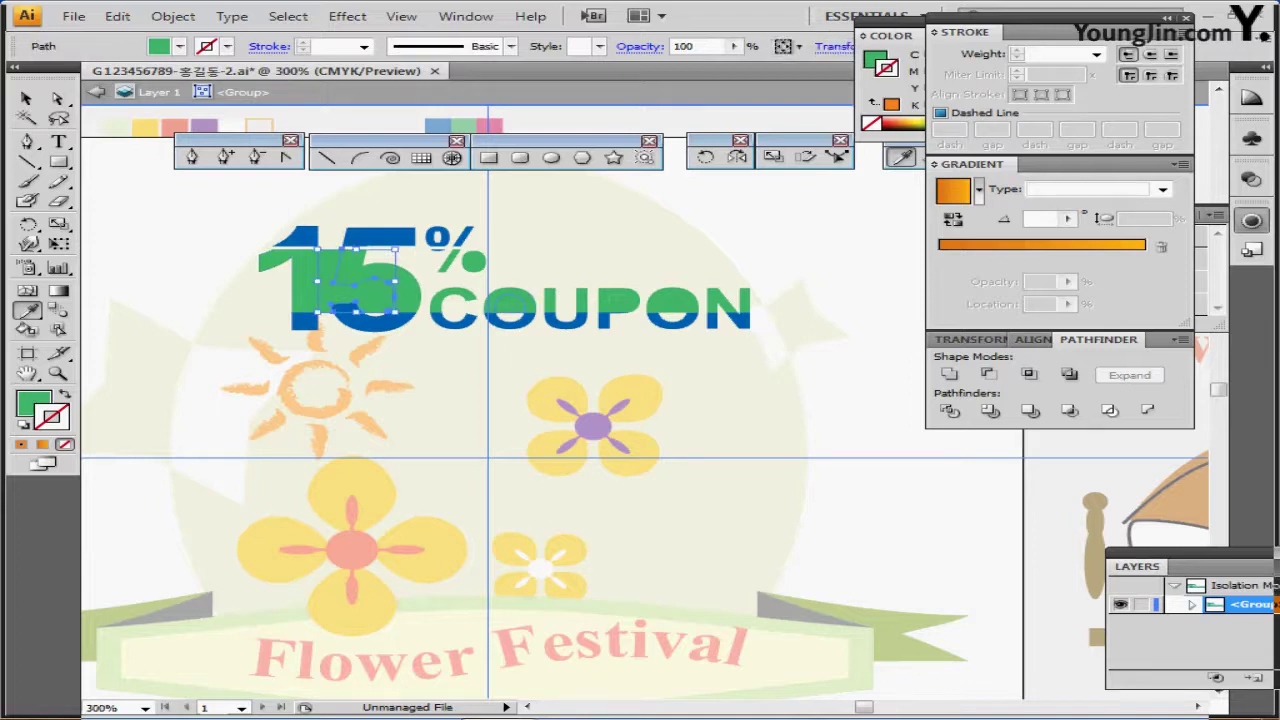
{"action": "left_click", "coordinate": [510, 302], "text": "ctrl+shift"}
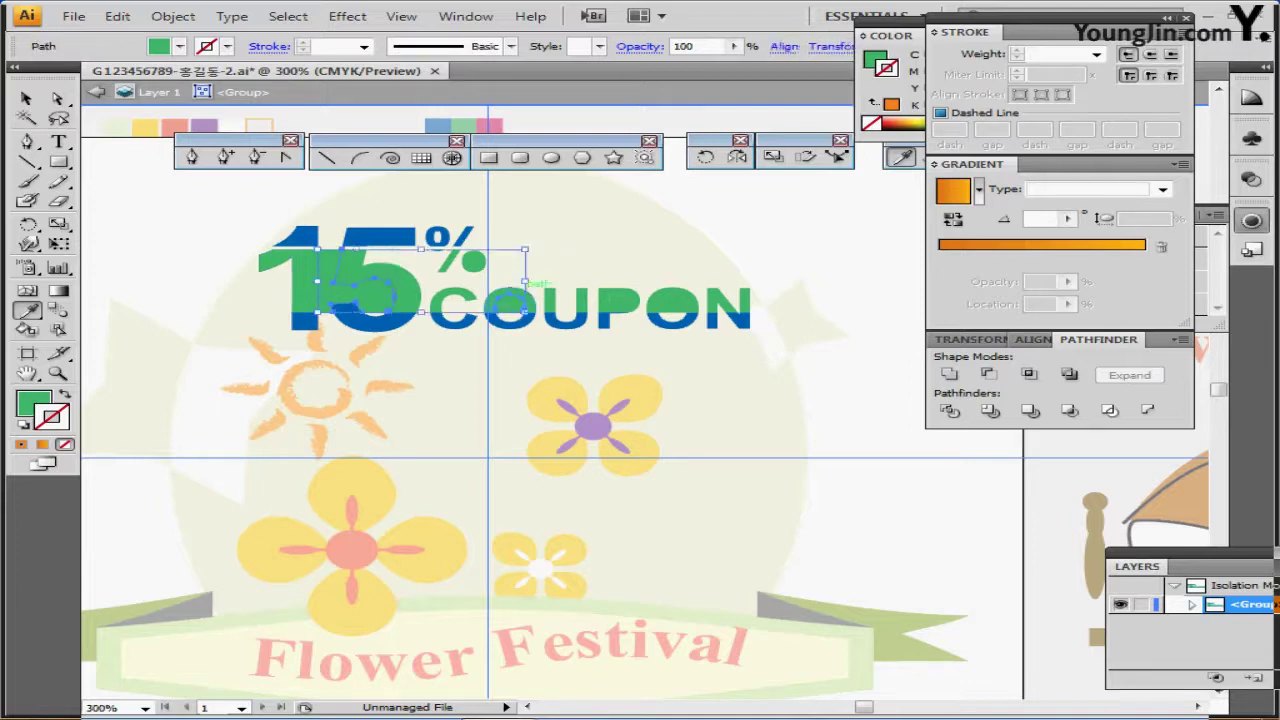
{"action": "left_click", "coordinate": [620, 300], "text": "ctrl+shift"}
{"action": "left_click", "coordinate": [668, 301], "text": "ctrl+shift"}
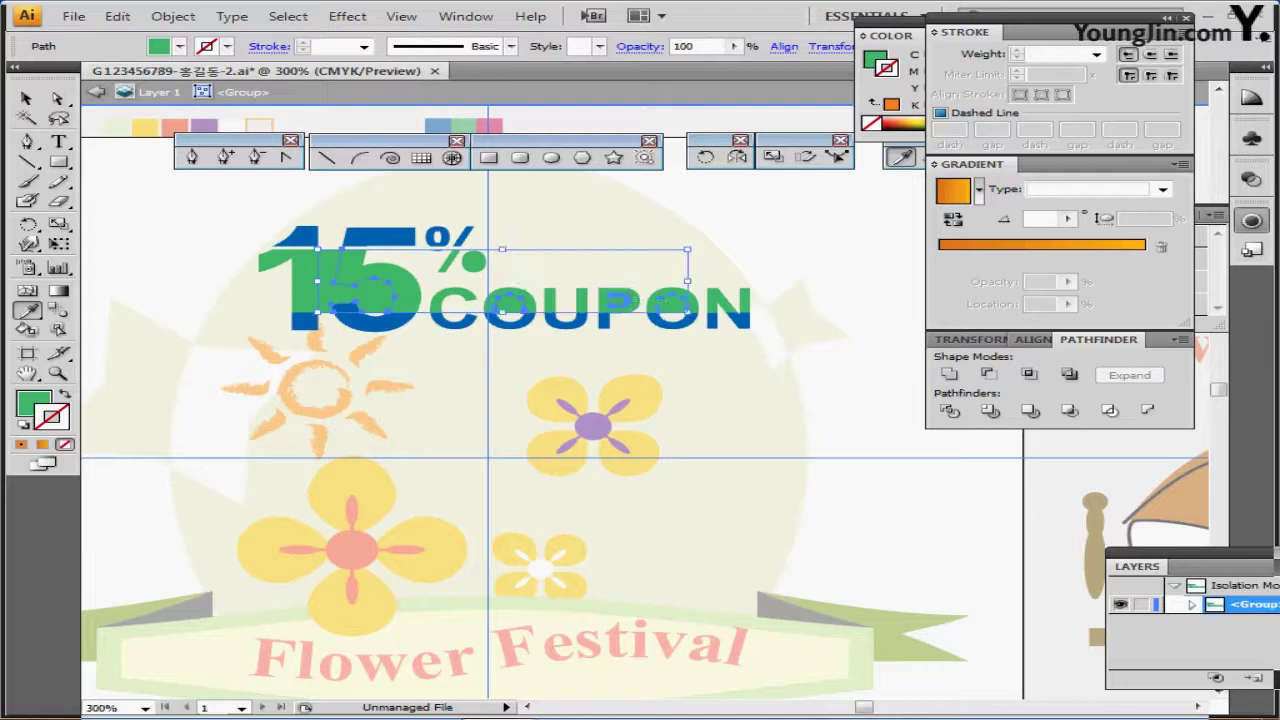
{"action": "key", "text": "Delete"}
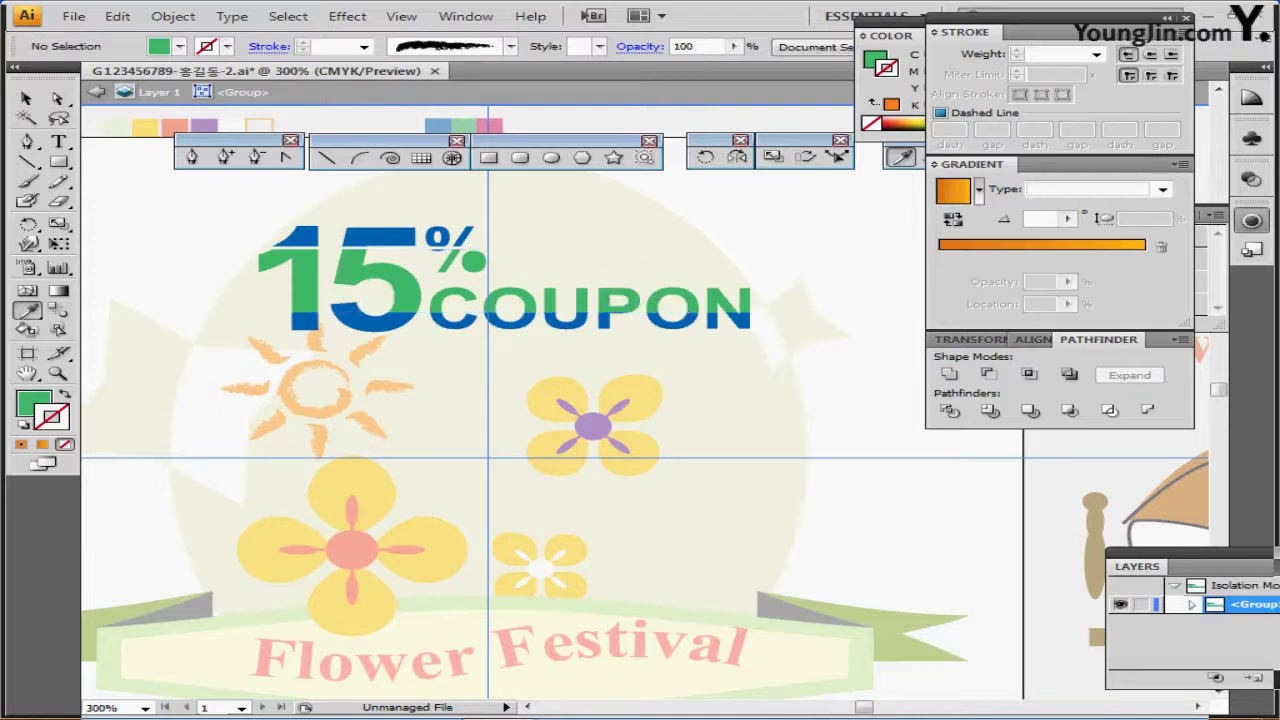
- Delete the leftover green shape inside the lower ring of the percent sign
{"action": "left_click", "coordinate": [472, 261]}
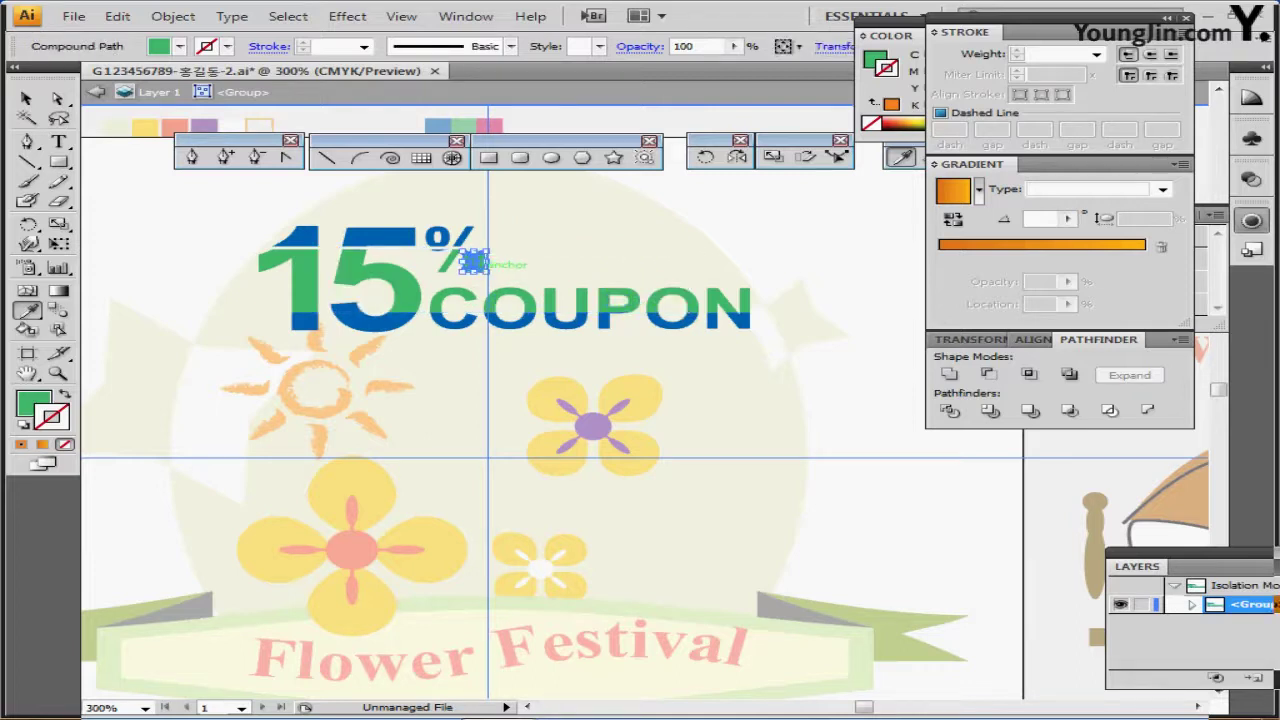
{"action": "key", "text": "ctrl+equal"}
{"action": "key", "text": "ctrl+equal"}
{"action": "key", "text": "ctrl+equal"}
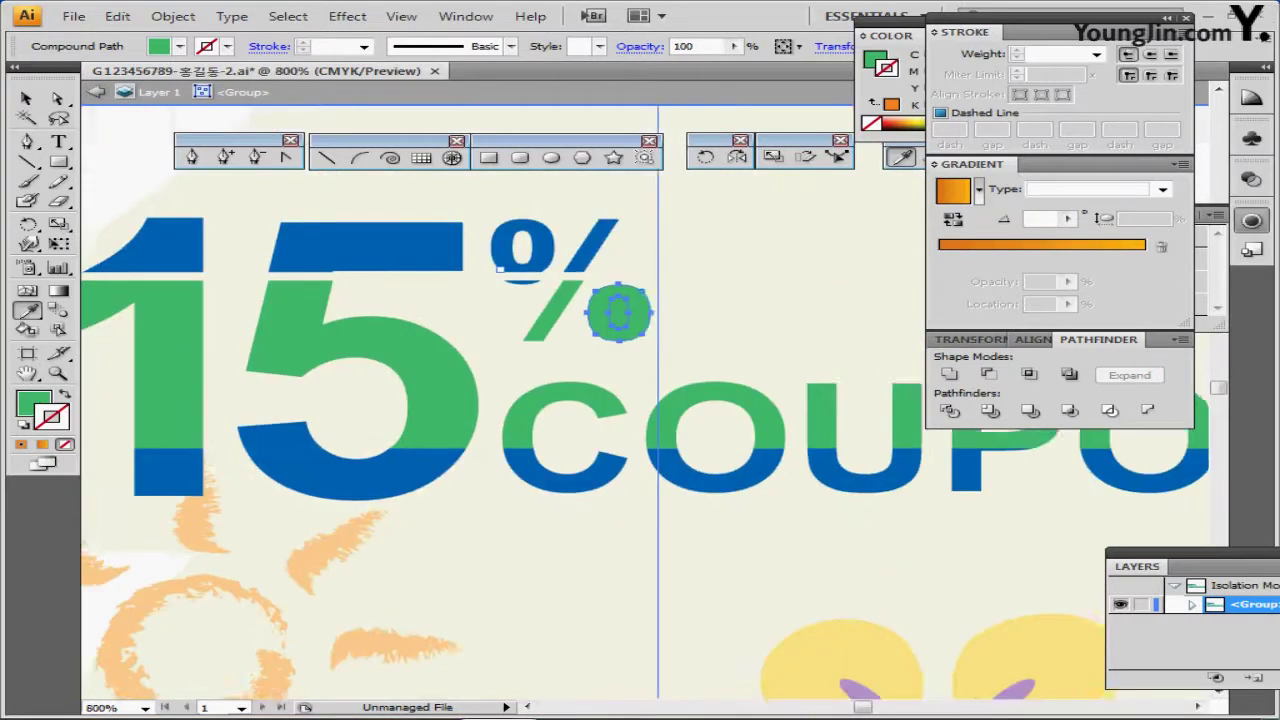
{"action": "key", "text": "ctrl+shift+a"}
{"action": "left_click", "coordinate": [612, 302], "text": "ctrl"}
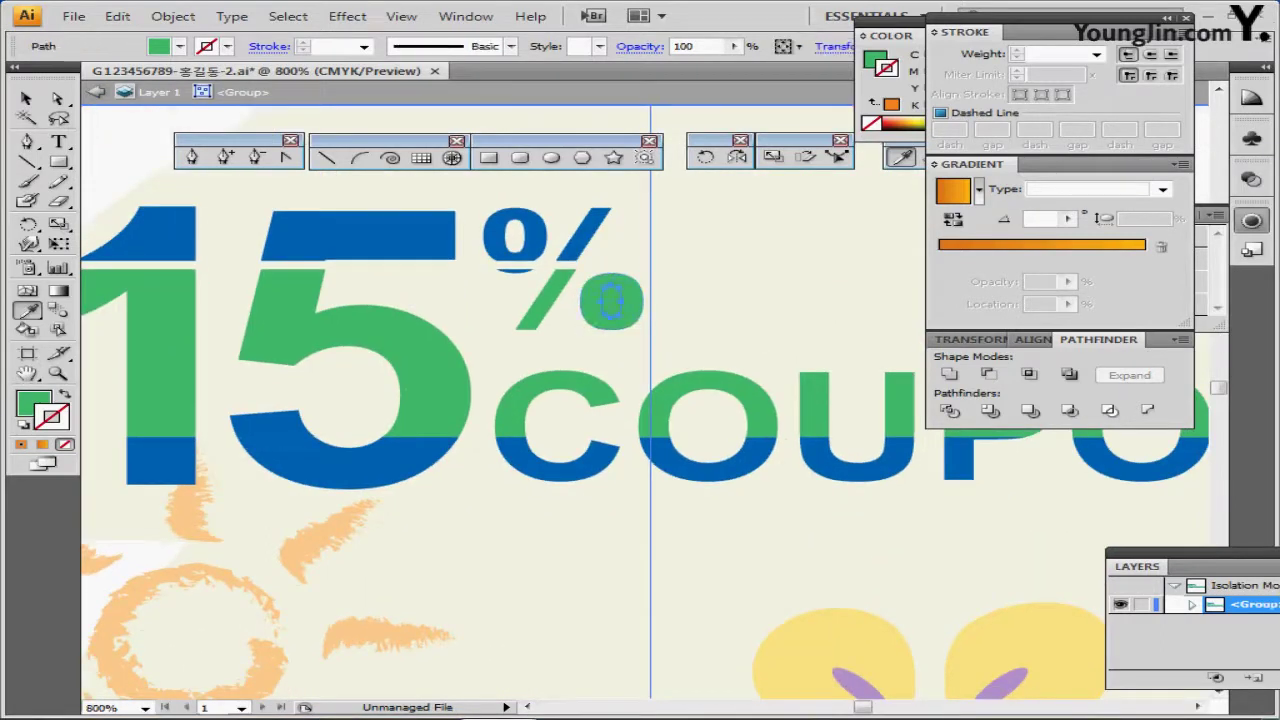
{"action": "key", "text": "ctrl+shift+a"}
{"action": "key", "text": "ctrl+minus"}
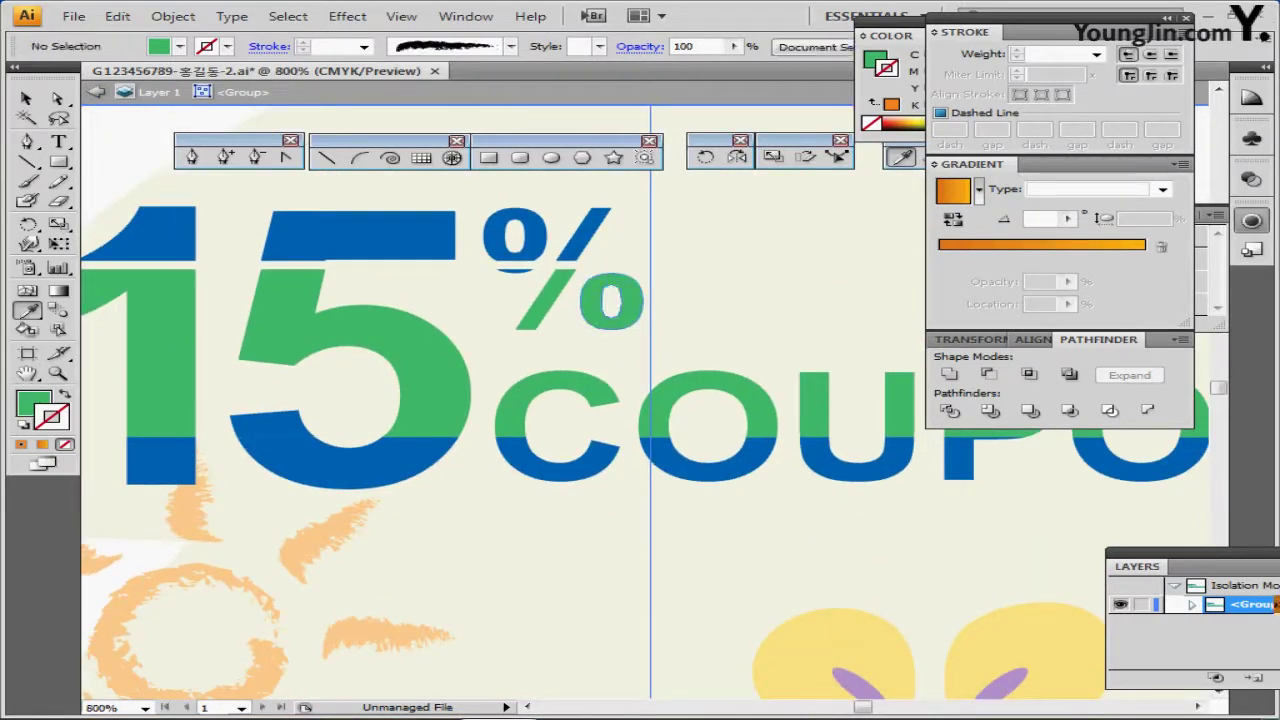
- Fill the small blue piece above the lower cut of the 5 with the lettering's green using the Eyedropper
{"action": "key", "text": "ctrl+minus"}
{"action": "scroll", "coordinate": [688, 326], "scroll_direction": "down", "scroll_amount": 1}
{"action": "left_click_drag", "start_coordinate": [688, 326], "coordinate": [507, 300]}
{"action": "left_click", "coordinate": [348, 344], "text": "ctrl"}
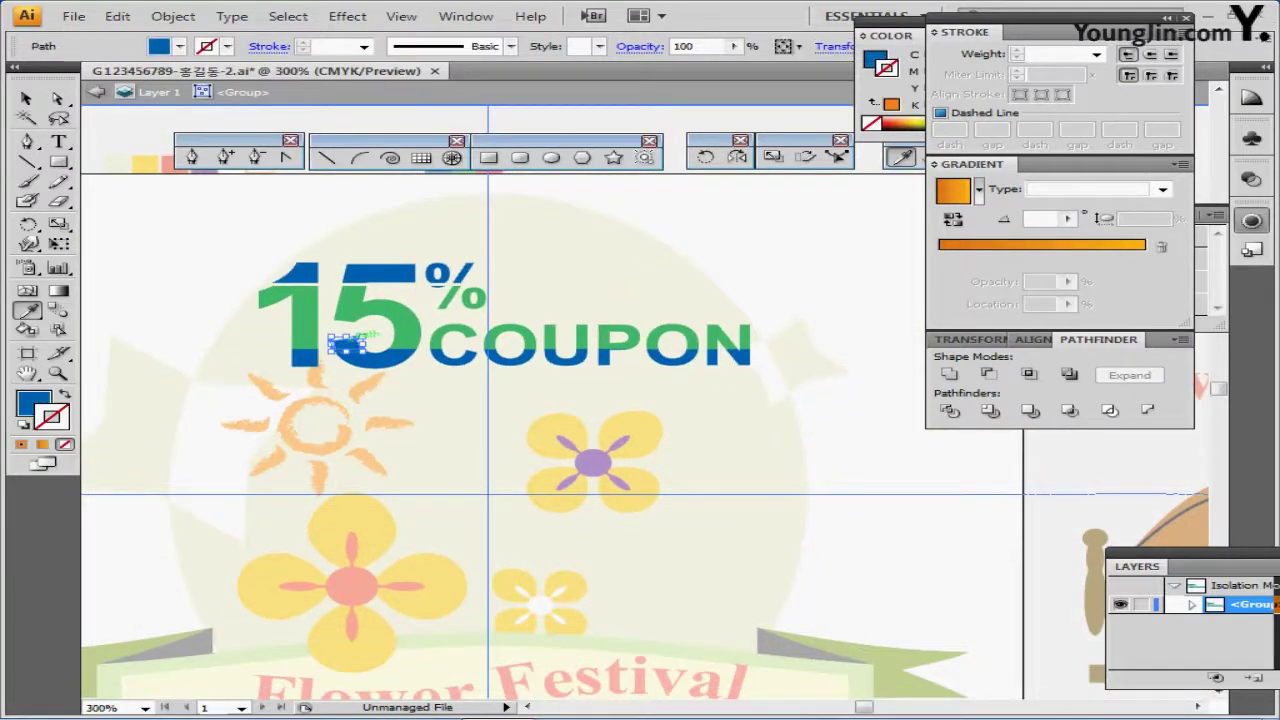
{"action": "left_click", "coordinate": [398, 336]}
{"action": "key", "text": "ctrl+shift+a"}
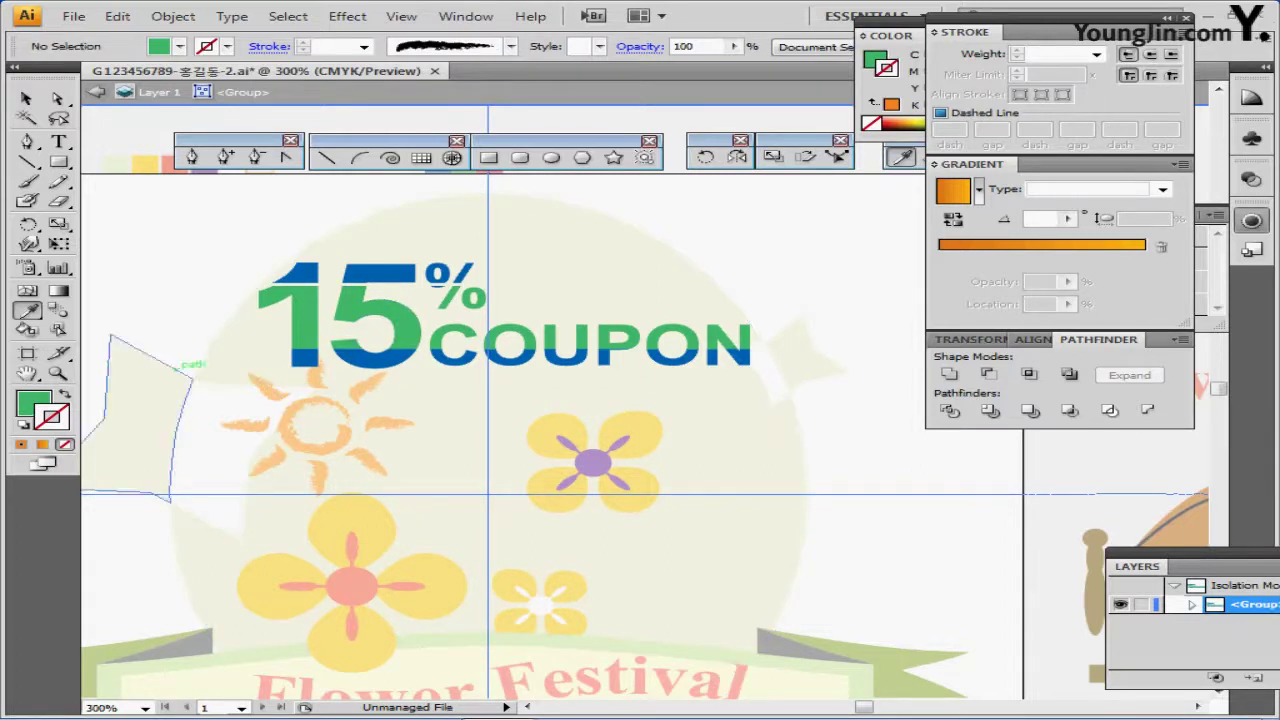
- Select all the blue pieces below the lower cut of 15 and COUPON and nudge them slightly down
{"action": "left_click_drag", "start_coordinate": [180, 356], "coordinate": [746, 386]}
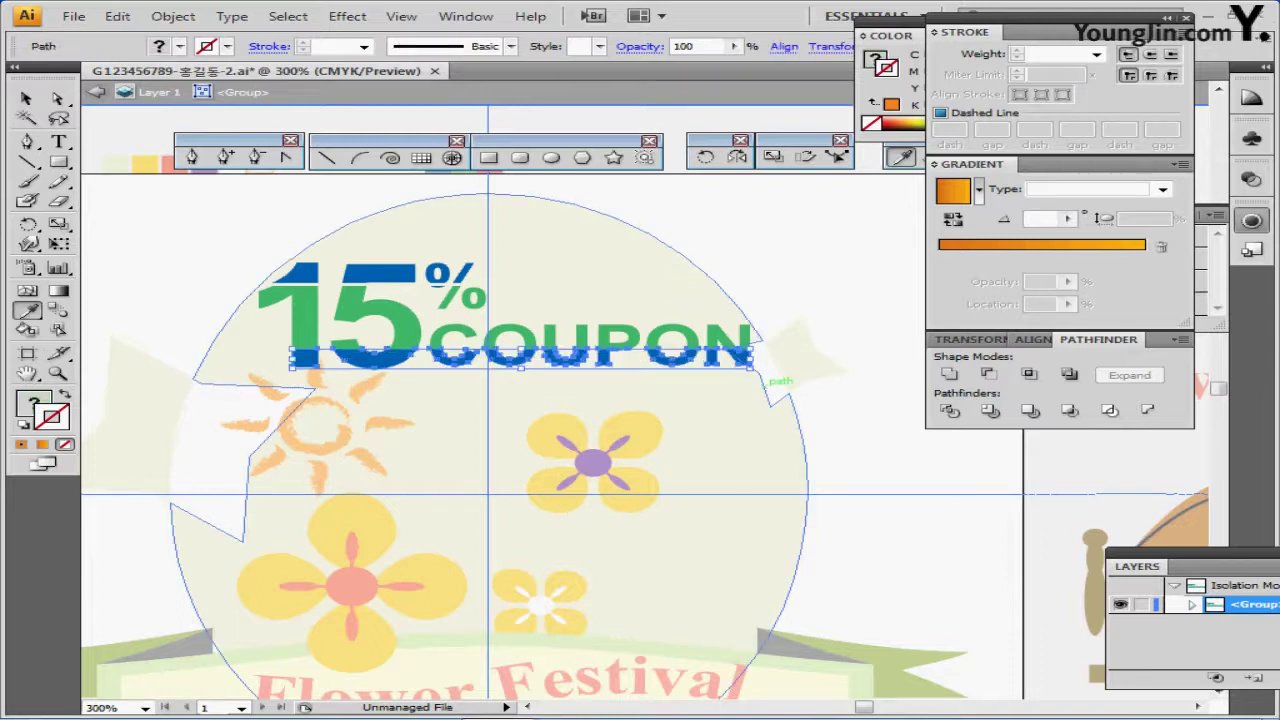
{"action": "key", "text": "Down"}
{"action": "key", "text": "Down"}
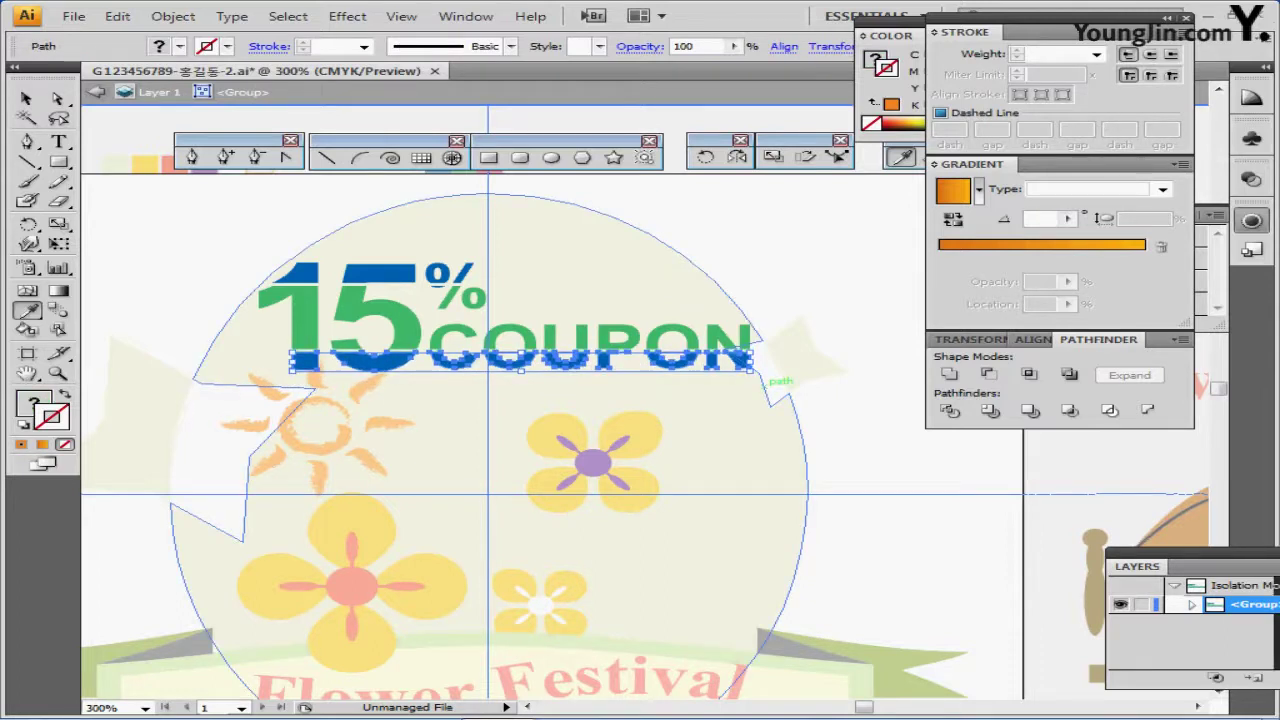
- Fill the COUPON pieces below the lower cut with the crimson swatch colour using the Eyedropper, and leave the lettering group's isolation mode
{"action": "left_click", "coordinate": [770, 384], "text": "shift"}
{"action": "left_click_drag", "start_coordinate": [440, 385], "coordinate": [746, 361]}
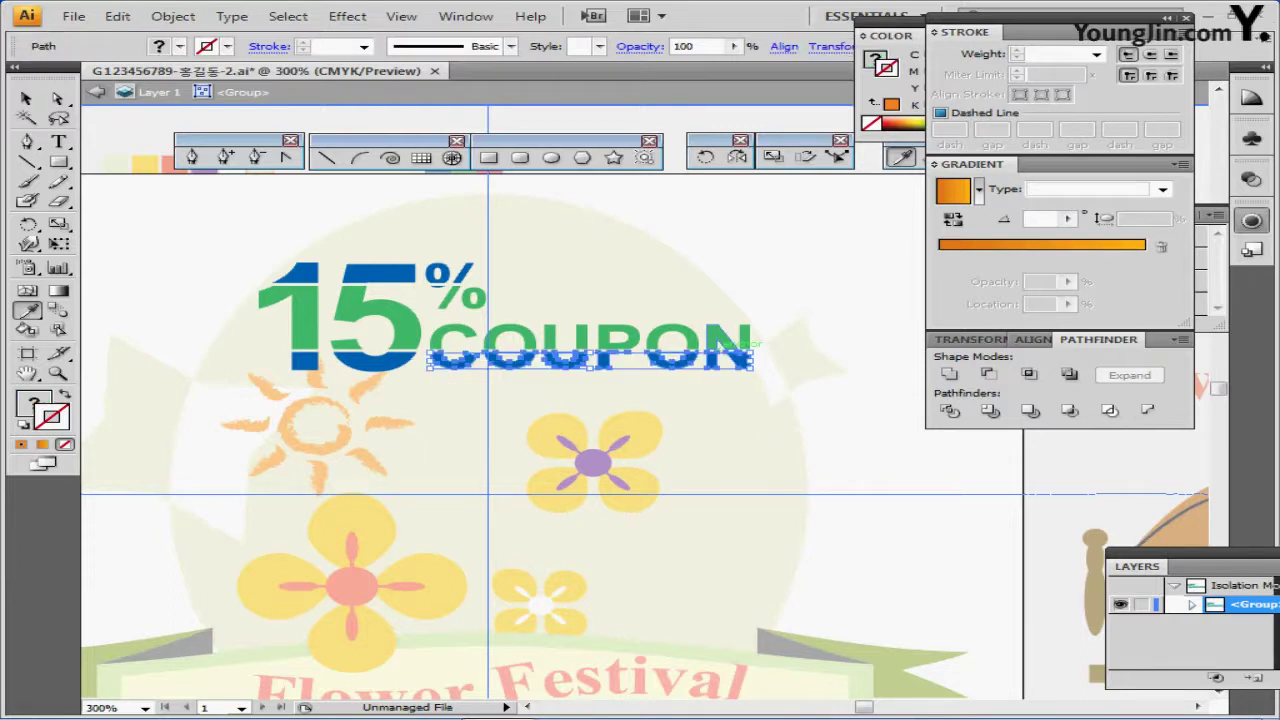
{"action": "scroll", "coordinate": [550, 430], "scroll_direction": "up", "scroll_amount": 1}
{"action": "scroll", "coordinate": [490, 184], "scroll_direction": "up", "scroll_amount": 1}
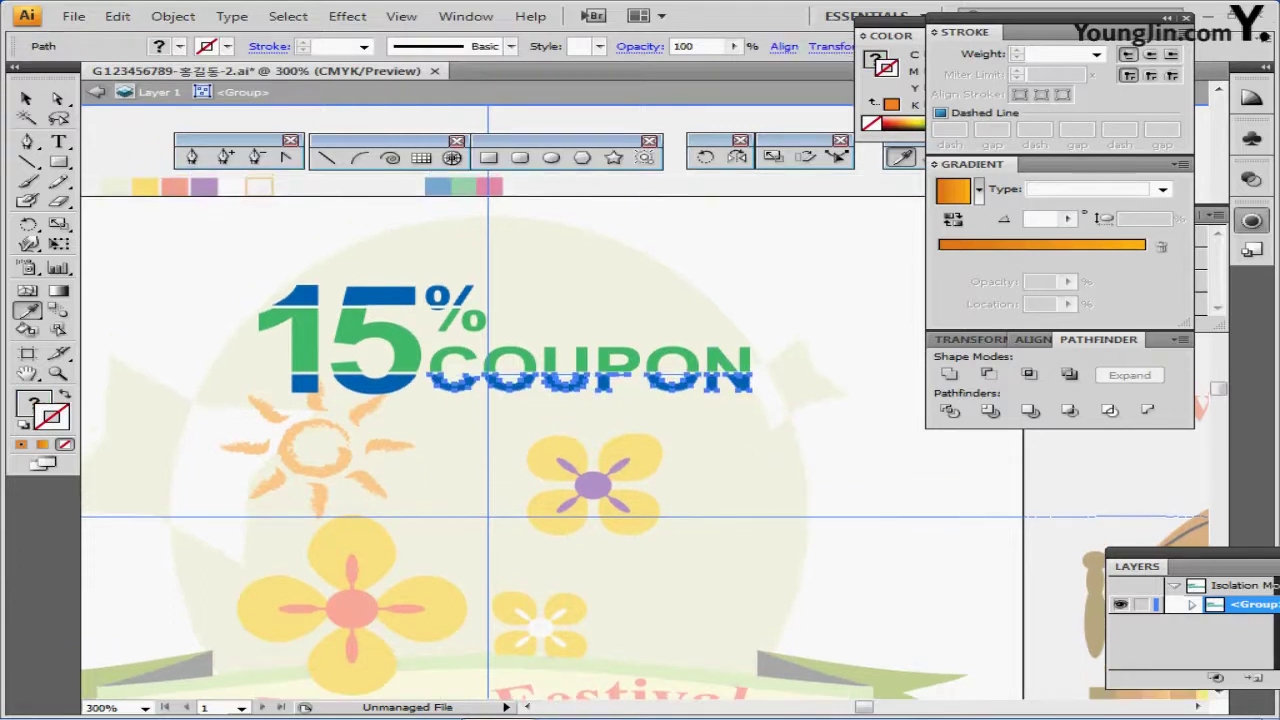
{"action": "left_click", "coordinate": [490, 184]}
{"action": "key", "text": "ctrl+shift+a"}
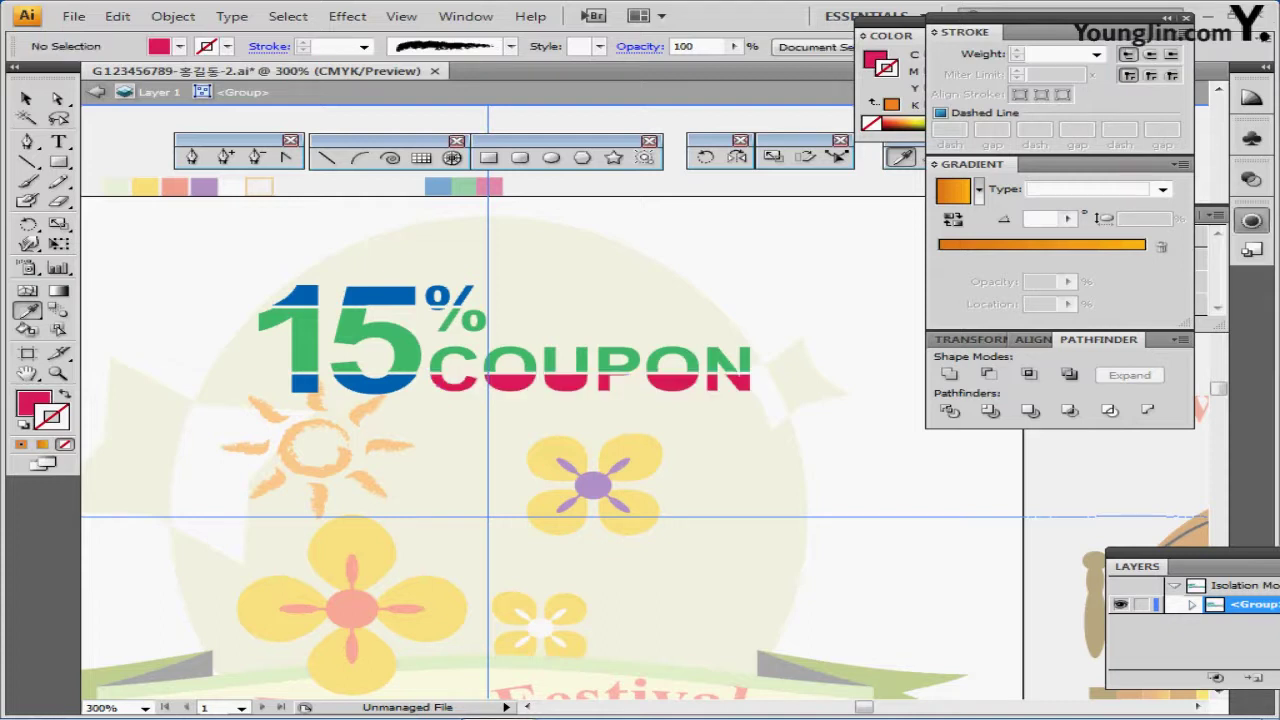
{"action": "left_click", "coordinate": [566, 381], "text": "ctrl"}
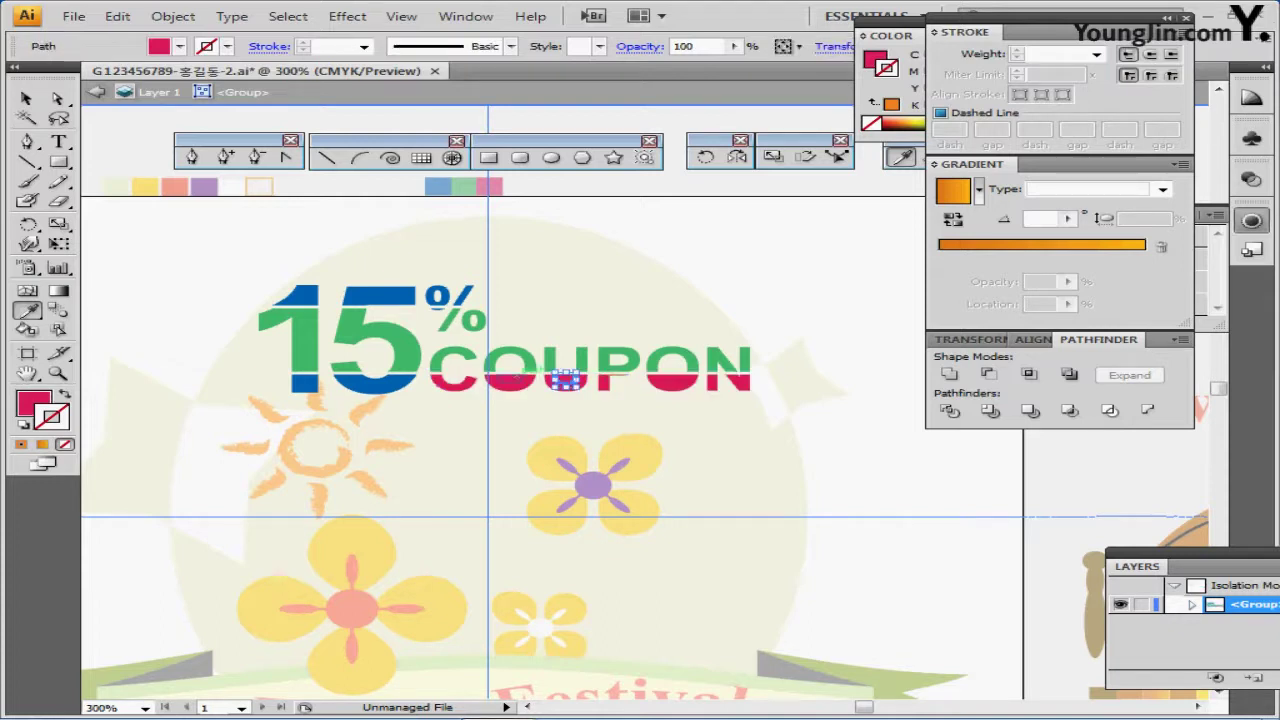
{"action": "left_click", "coordinate": [511, 380], "text": "ctrl+shift"}
{"action": "left_click", "coordinate": [673, 380], "text": "ctrl+shift"}
{"action": "left_click_drag", "start_coordinate": [694, 376], "coordinate": [694, 376]}
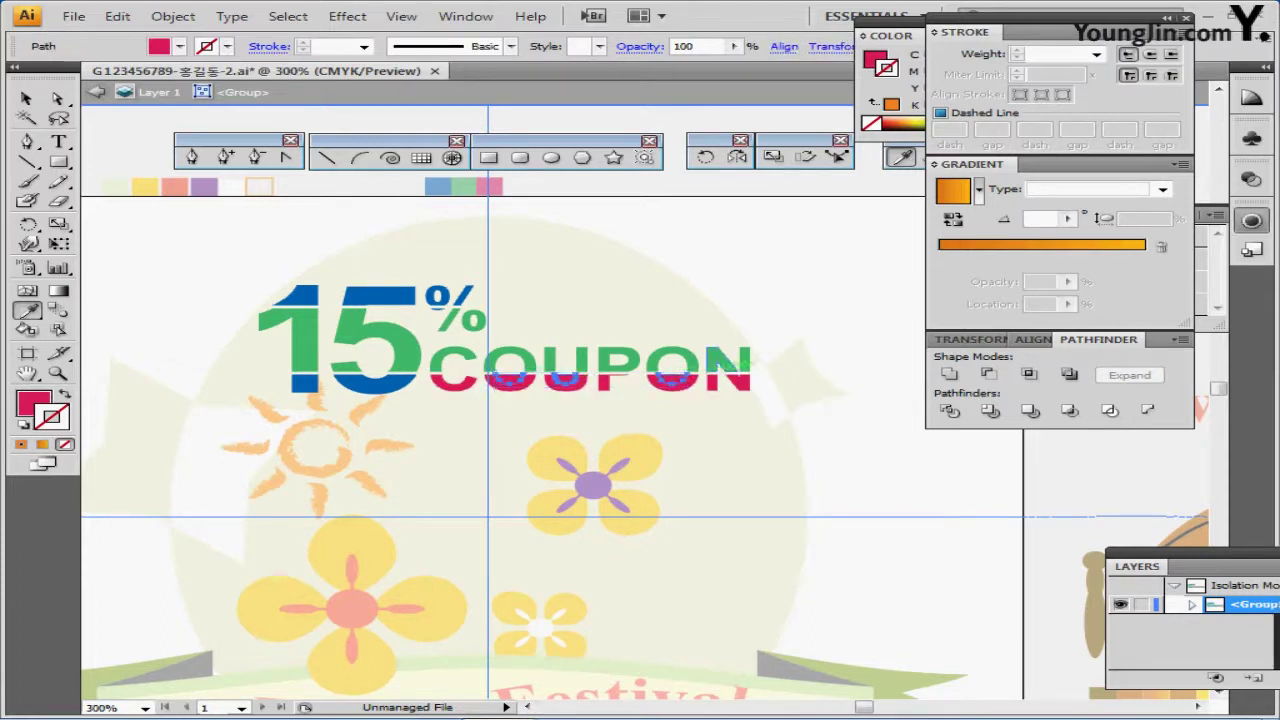
{"action": "key", "text": "ctrl+shift+a"}
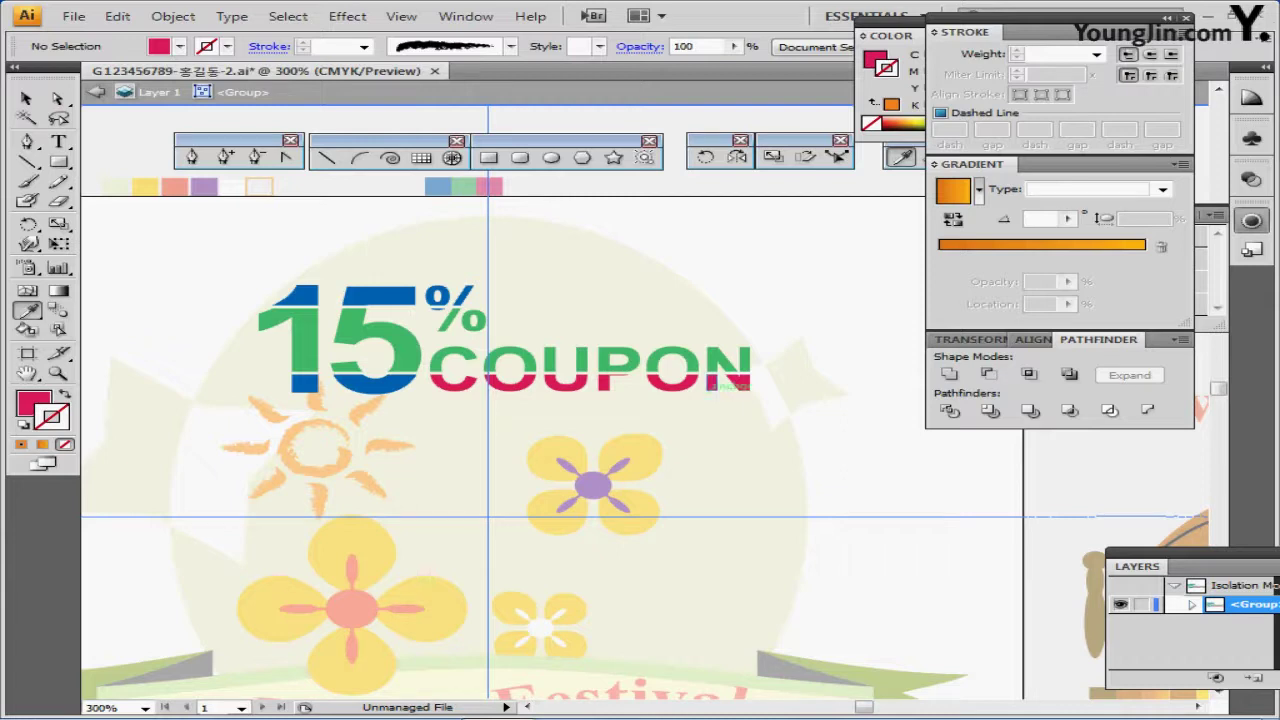
{"action": "key", "text": "Escape"}
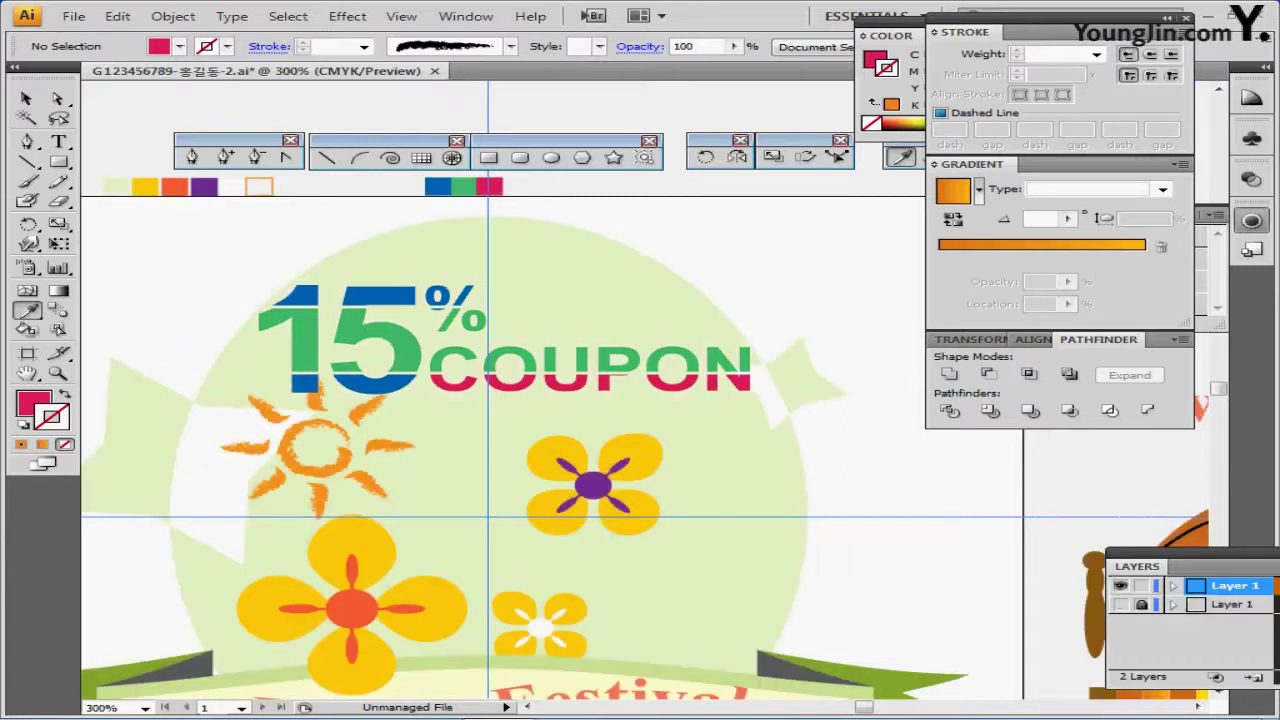
- Curve the long lower ellipse of the butterfly's brown body by shifting its two side anchor points slightly left
{"action": "left_click_drag", "start_coordinate": [560, 420], "coordinate": [570, 388]}
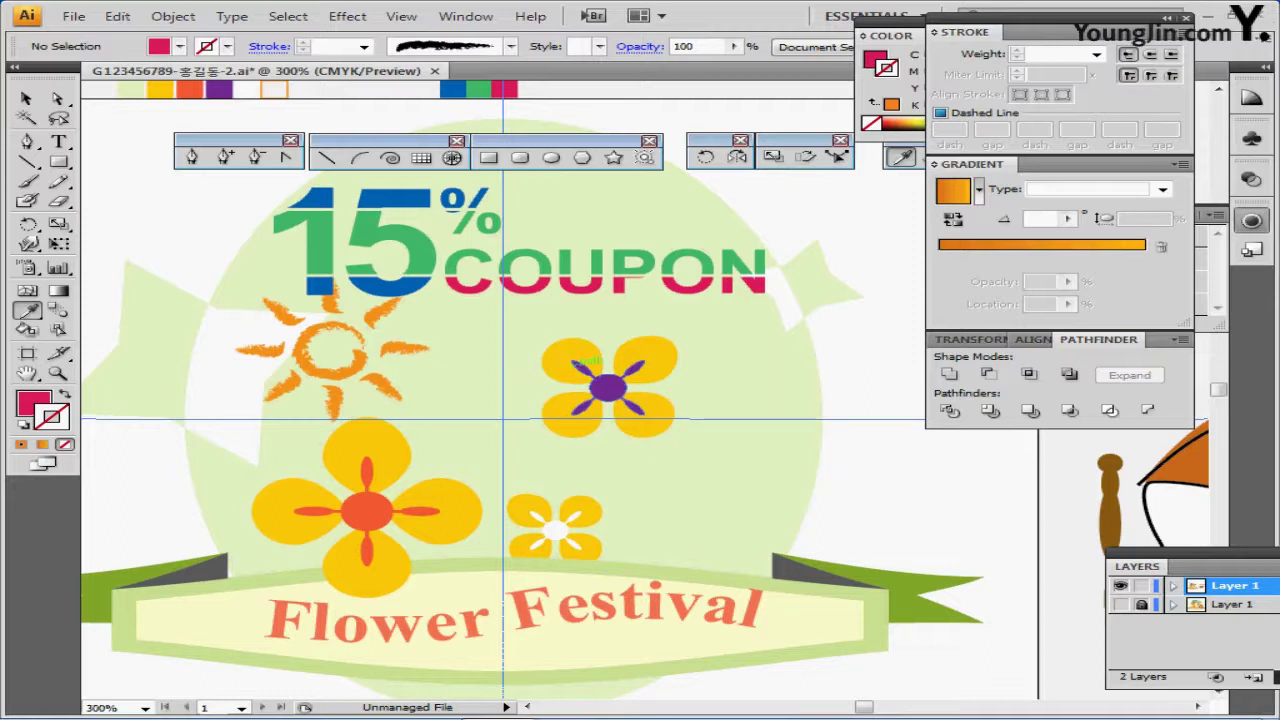
{"action": "left_click_drag", "start_coordinate": [1170, 505], "coordinate": [770, 487]}
{"action": "left_click", "coordinate": [740, 489], "text": "ctrl"}
{"action": "left_click", "coordinate": [637, 410], "text": "ctrl"}
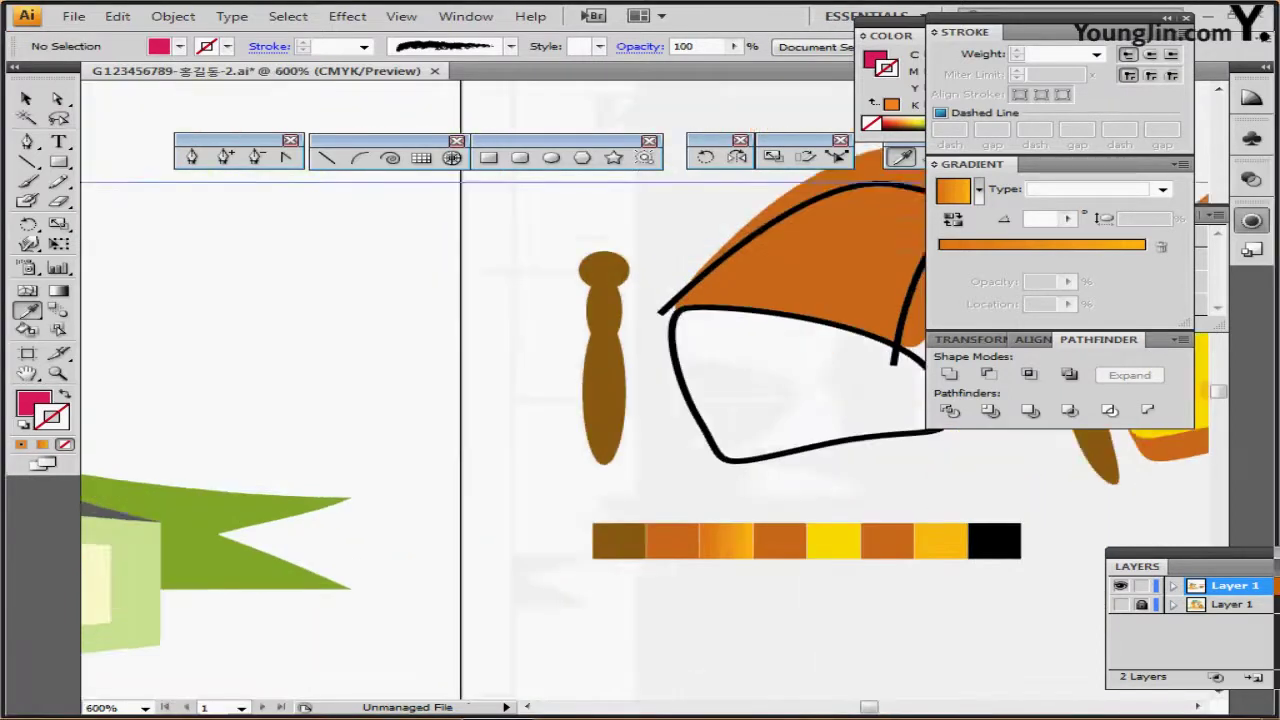
{"action": "left_click_drag", "start_coordinate": [637, 410], "coordinate": [583, 455]}
{"action": "left_click", "coordinate": [549, 315]}
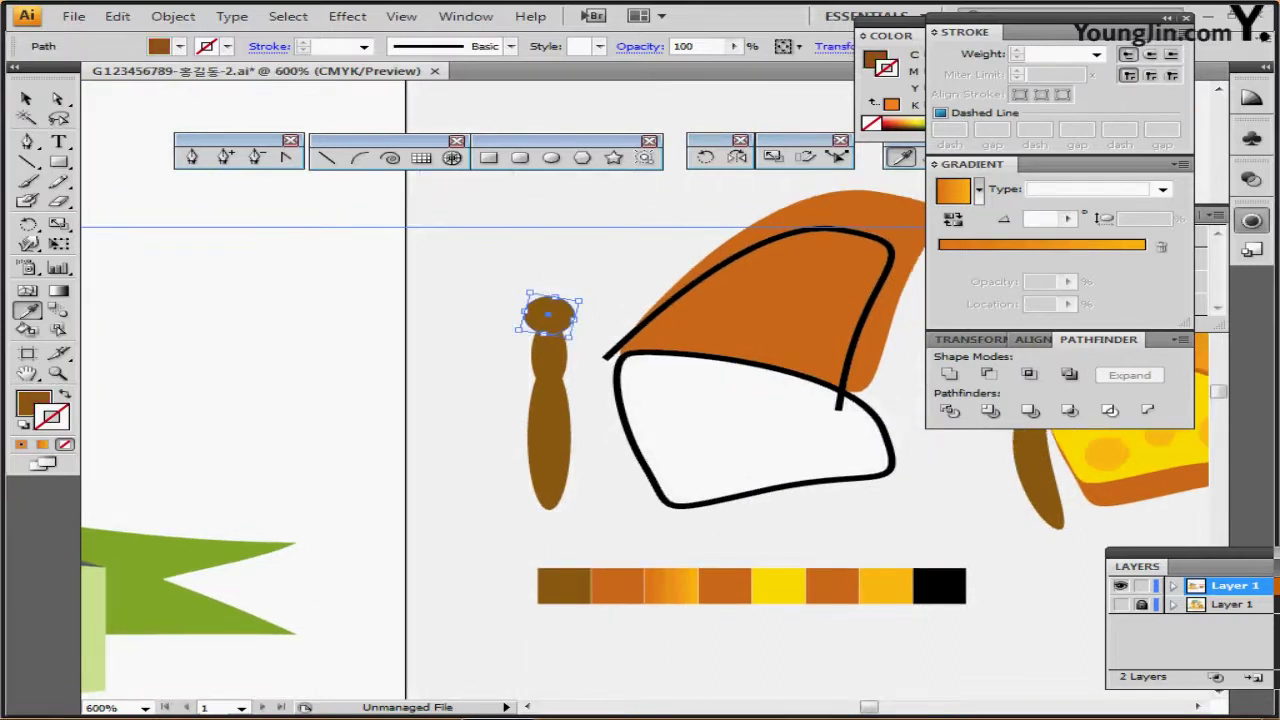
{"action": "left_click", "coordinate": [549, 353], "text": "ctrl"}
{"action": "left_click", "coordinate": [549, 430], "text": "ctrl"}
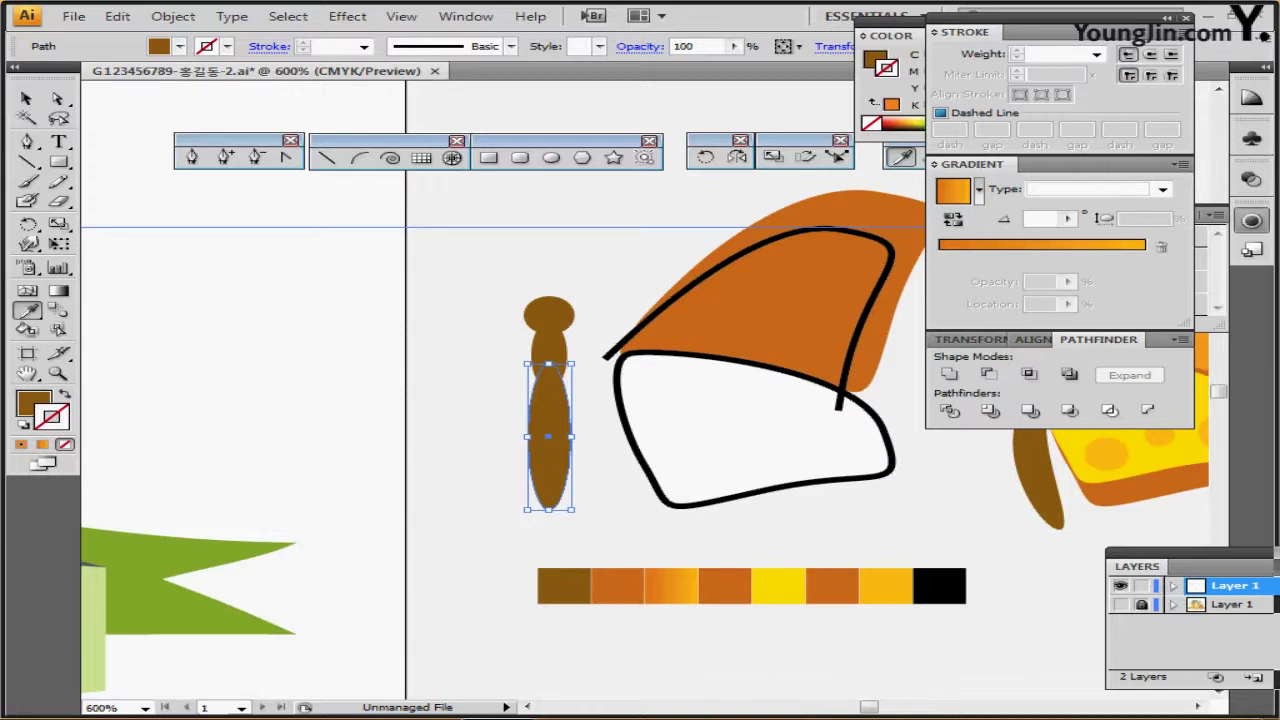
{"action": "key", "text": "a"}
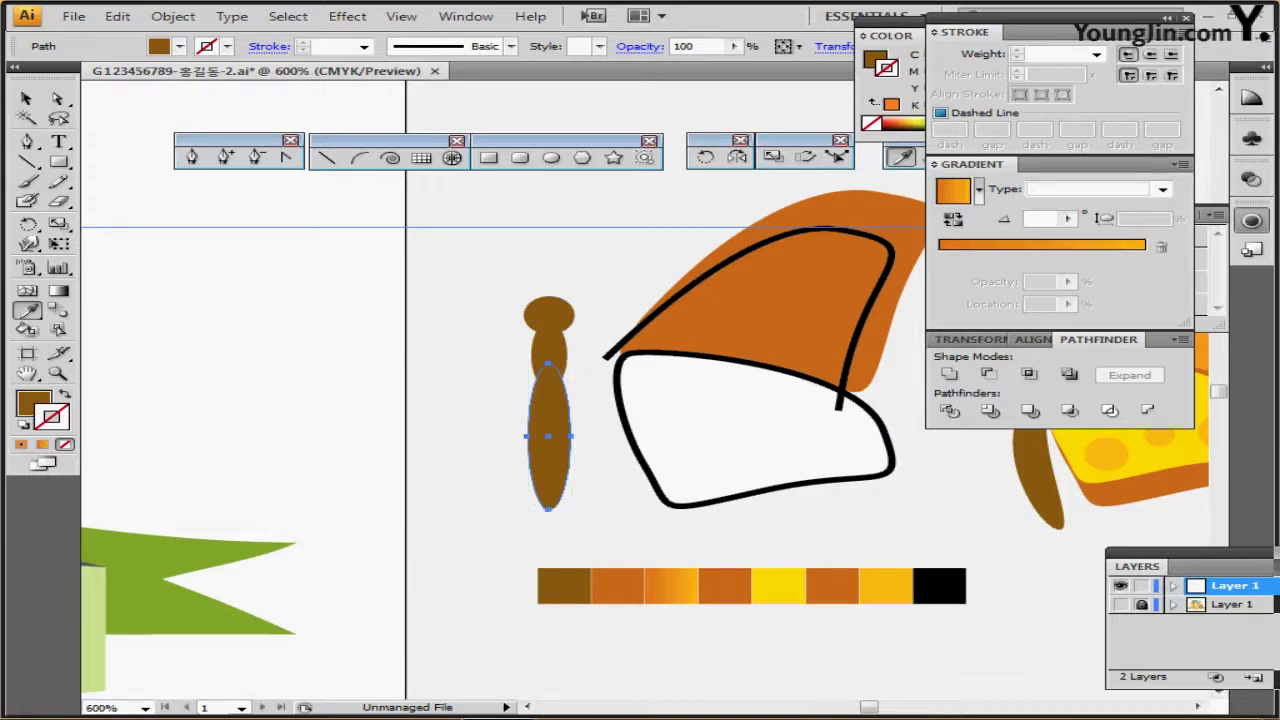
{"action": "key", "text": "a"}
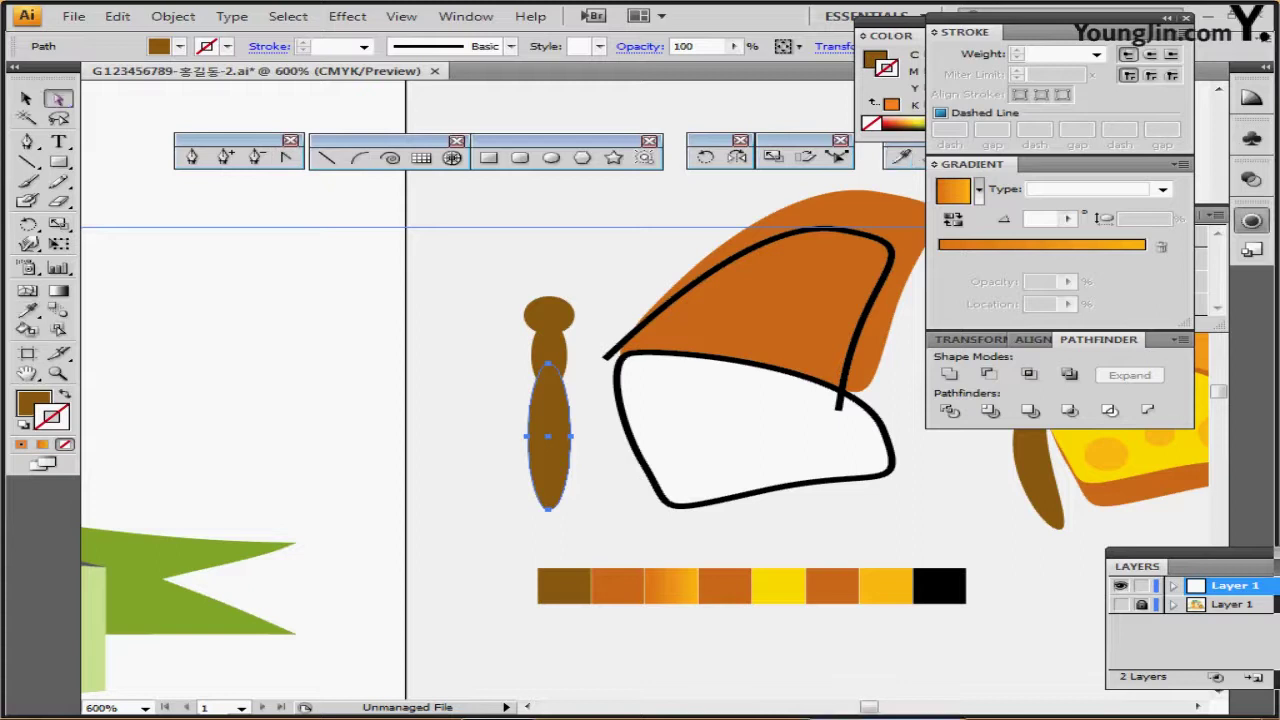
{"action": "left_click_drag", "start_coordinate": [500, 406], "coordinate": [528, 443]}
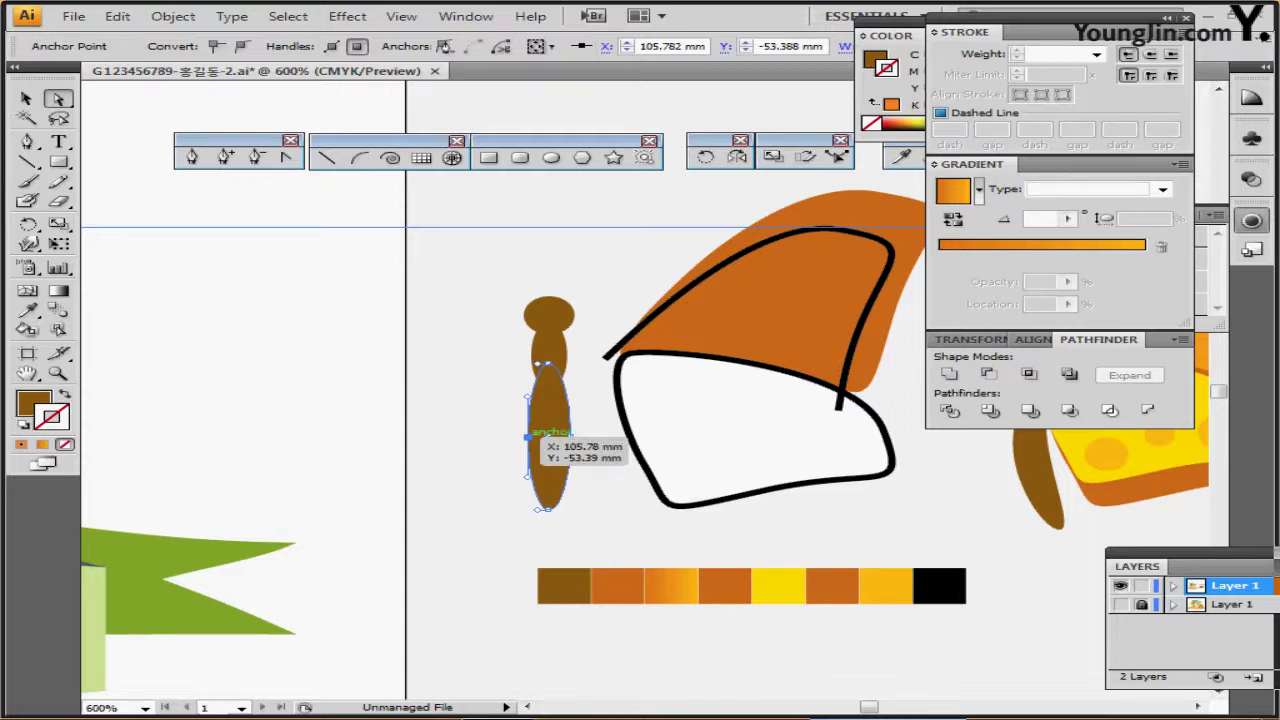
{"action": "left_click_drag", "start_coordinate": [529, 436], "coordinate": [557, 437]}
{"action": "left_click", "coordinate": [575, 467]}
{"action": "left_click", "coordinate": [532, 435]}
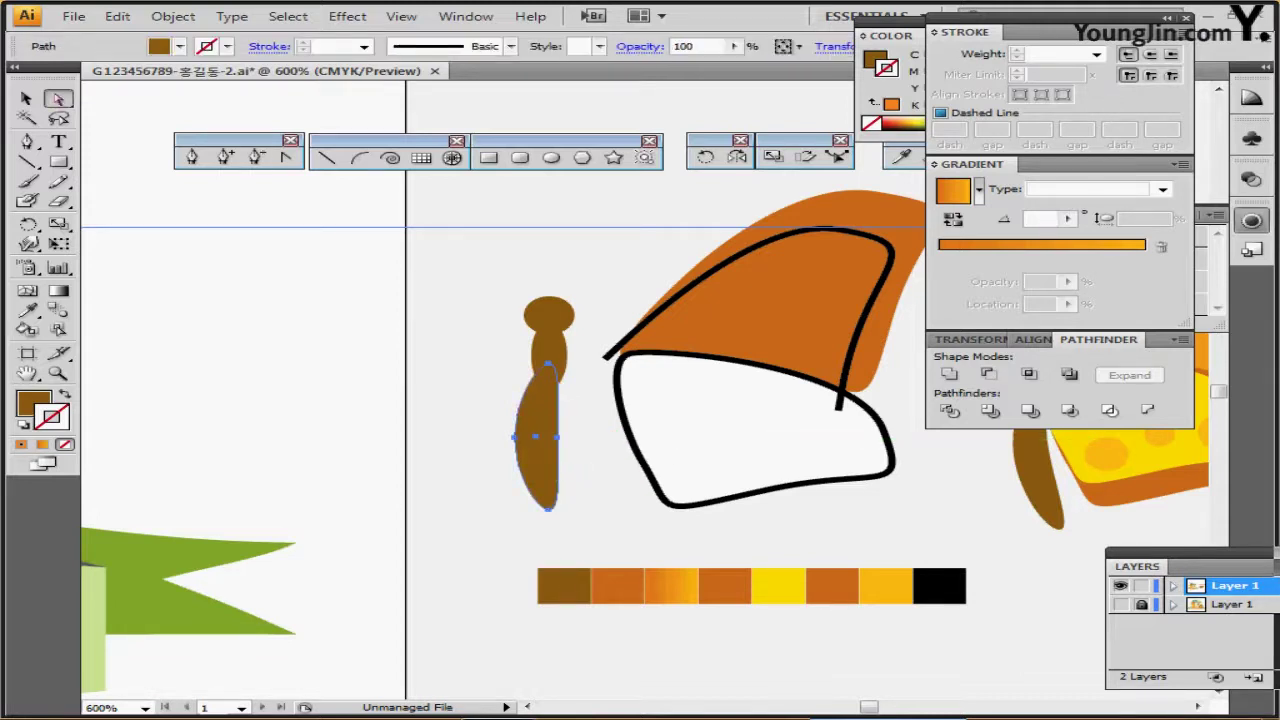
- Rotate the reshaped lower body piece counterclockwise and place it beneath the middle body segment with its tip pointing down toward the wings
{"action": "key", "text": "v"}
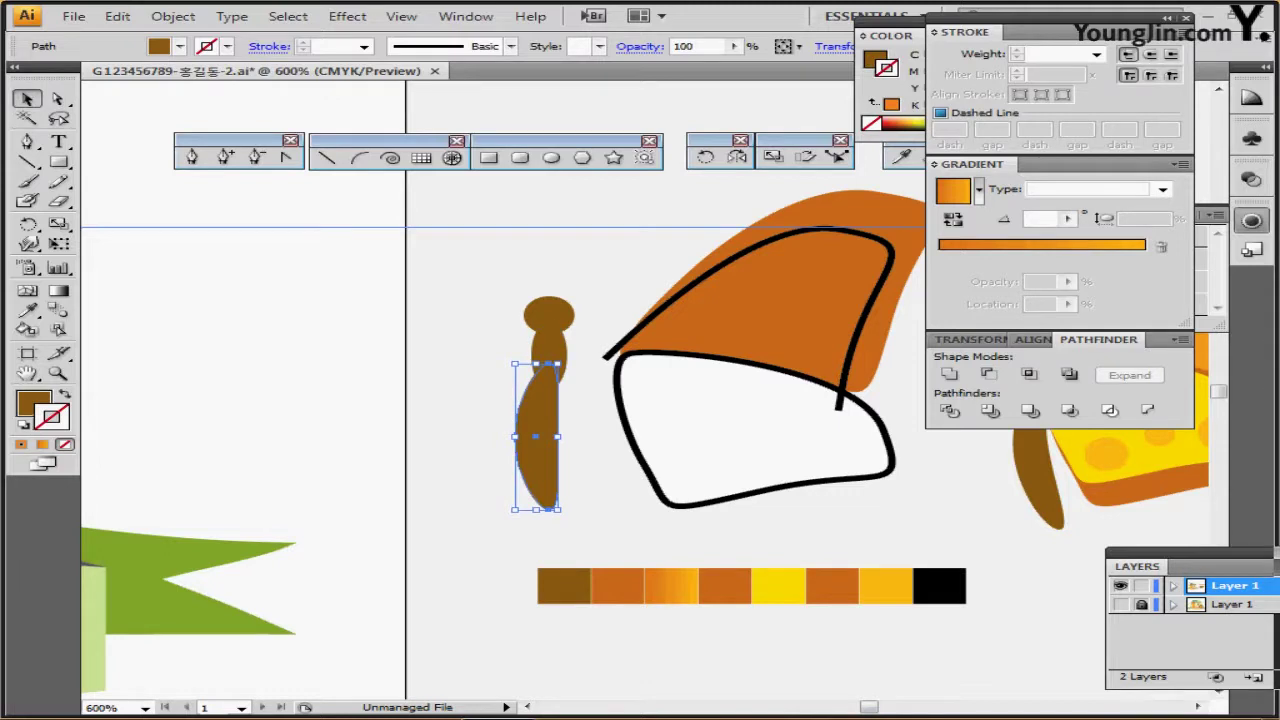
{"action": "left_click_drag", "start_coordinate": [511, 355], "coordinate": [499, 358]}
{"action": "left_click_drag", "start_coordinate": [548, 482], "coordinate": [605, 510]}
{"action": "left_click_drag", "start_coordinate": [555, 450], "coordinate": [568, 453]}
{"action": "left_click_drag", "start_coordinate": [607, 512], "coordinate": [617, 517]}
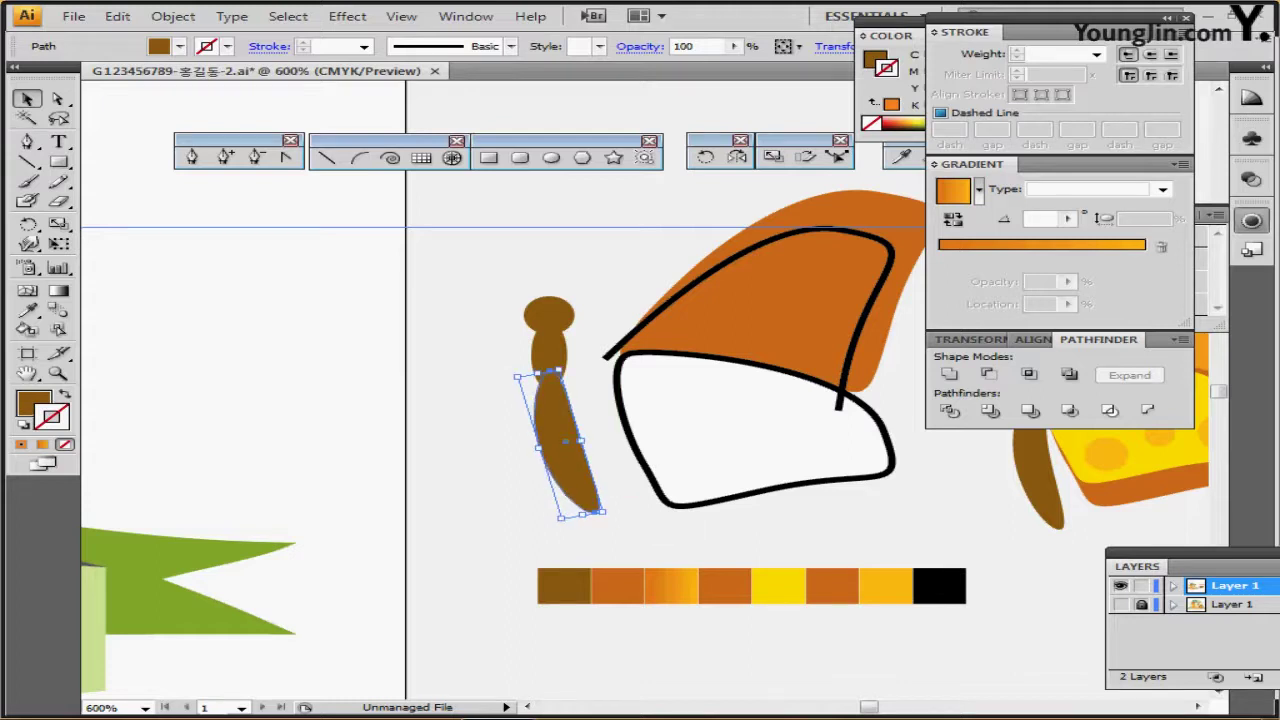
{"action": "key", "text": "ctrl+shift+a"}
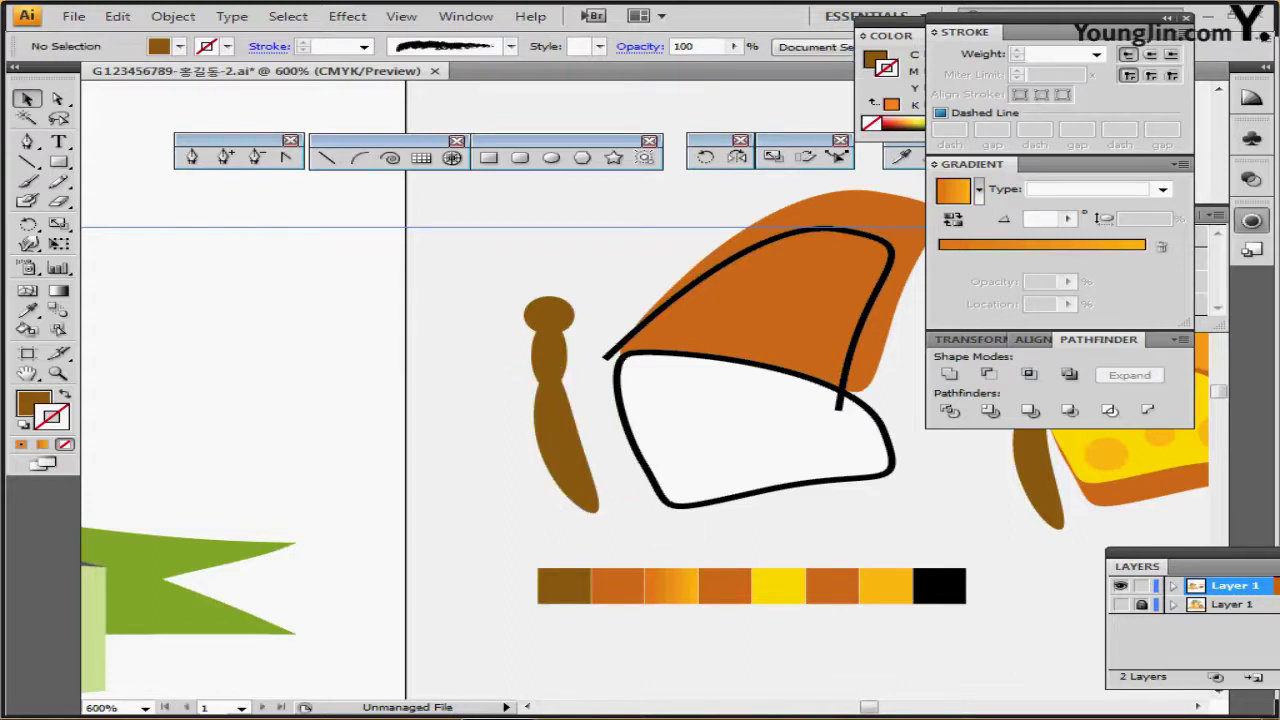
- Divide the orange-brown upper wing along the black curved line with the Pathfinder Divide operation
{"action": "left_click_drag", "start_coordinate": [550, 298], "coordinate": [430, 320]}
{"action": "left_click", "coordinate": [752, 222]}
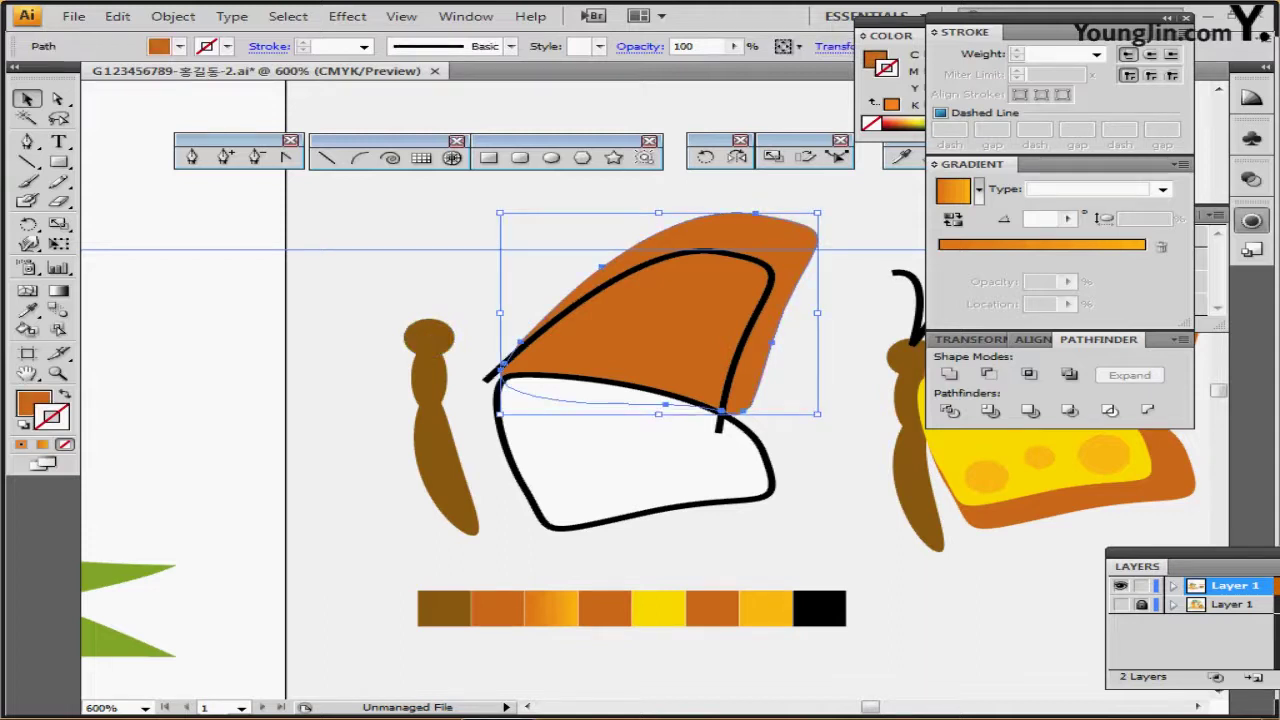
{"action": "key", "text": "ctrl+shift+a"}
{"action": "left_click", "coordinate": [700, 300]}
{"action": "left_click", "coordinate": [738, 251]}
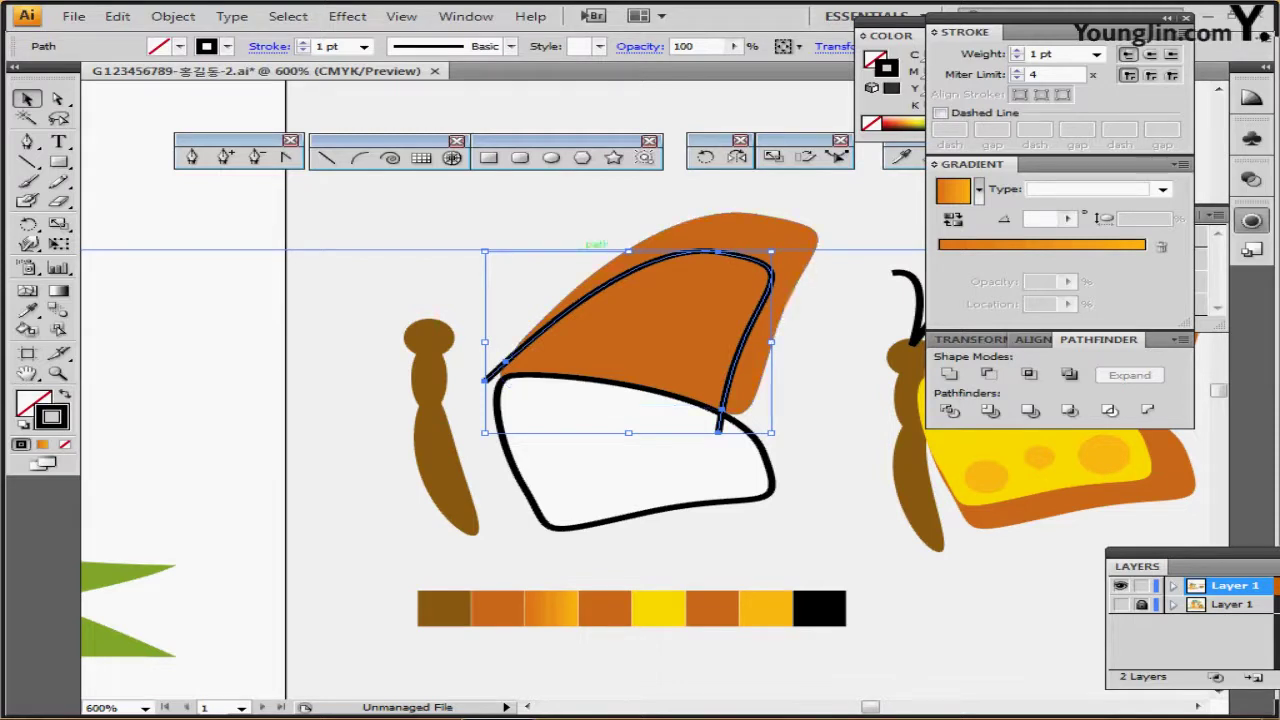
{"action": "left_click", "coordinate": [600, 234]}
{"action": "left_click_drag", "start_coordinate": [600, 234], "coordinate": [680, 292]}
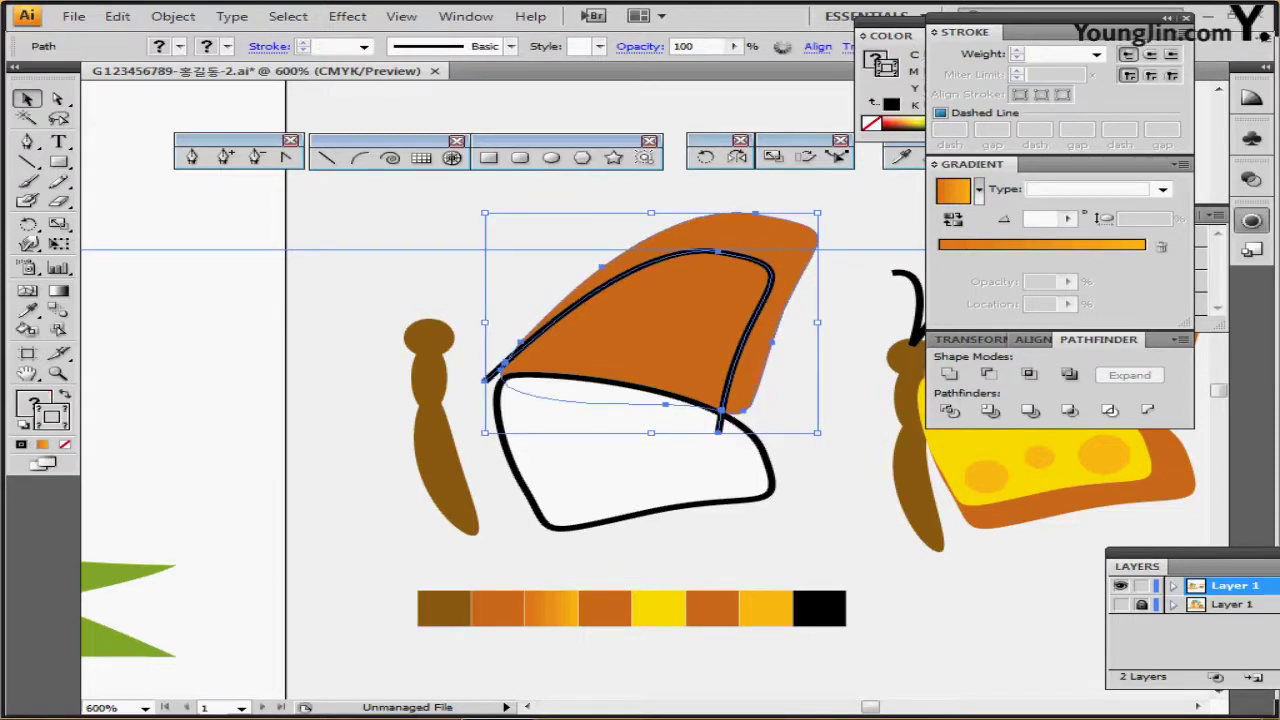
{"action": "left_click", "coordinate": [950, 411]}
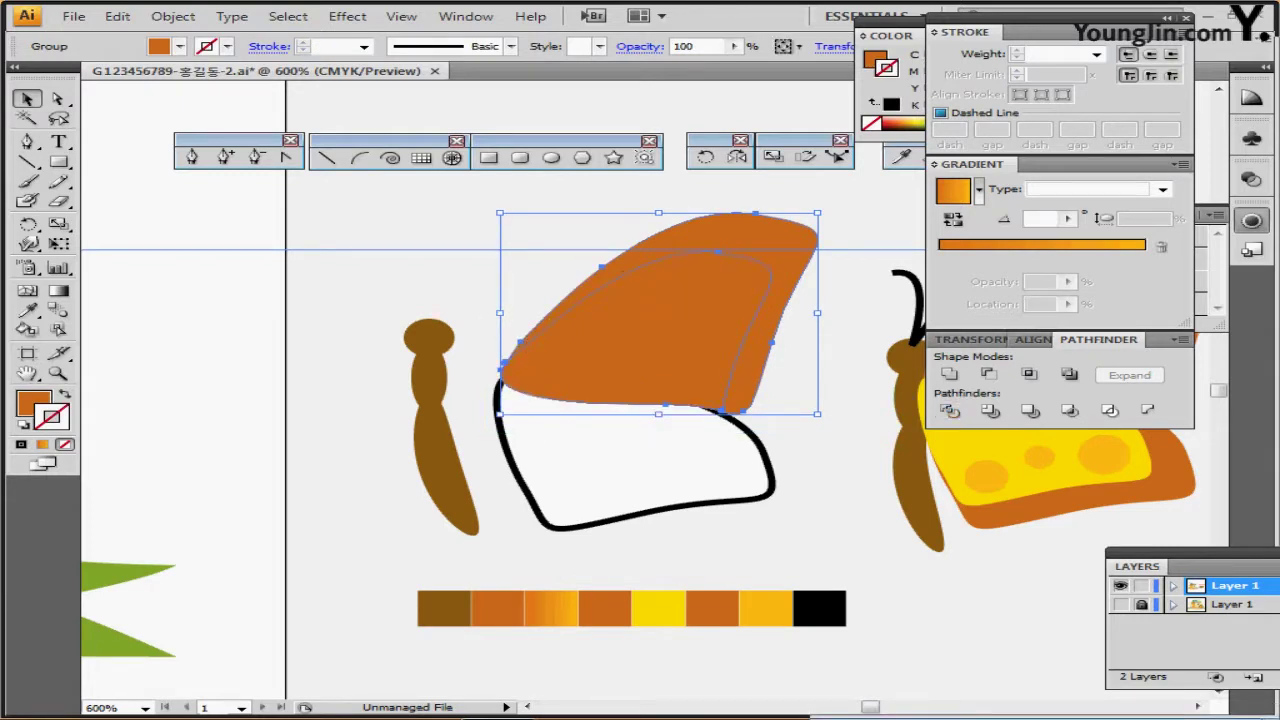
- Fill the inner part of the divided upper wing with a linear orange gradient whose end stop is C 0, M 30, Y 100, K 0
{"action": "double_click", "coordinate": [668, 330]}
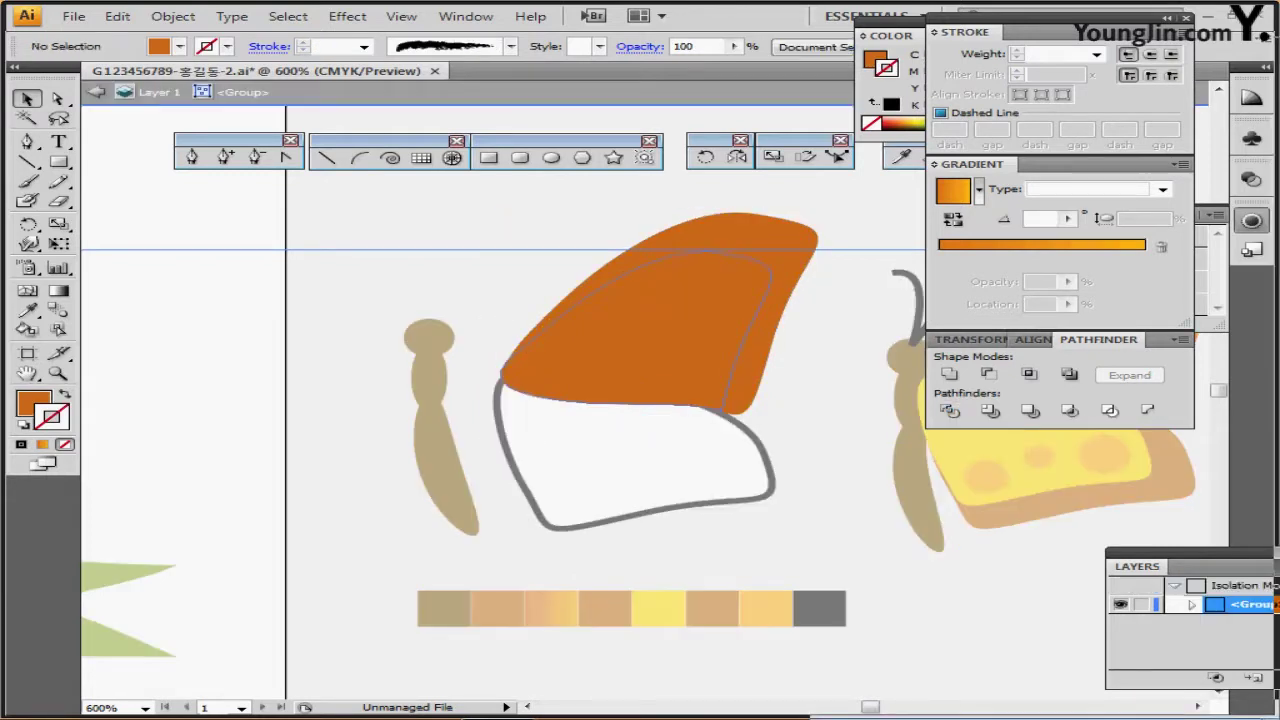
{"action": "left_click", "coordinate": [502, 366]}
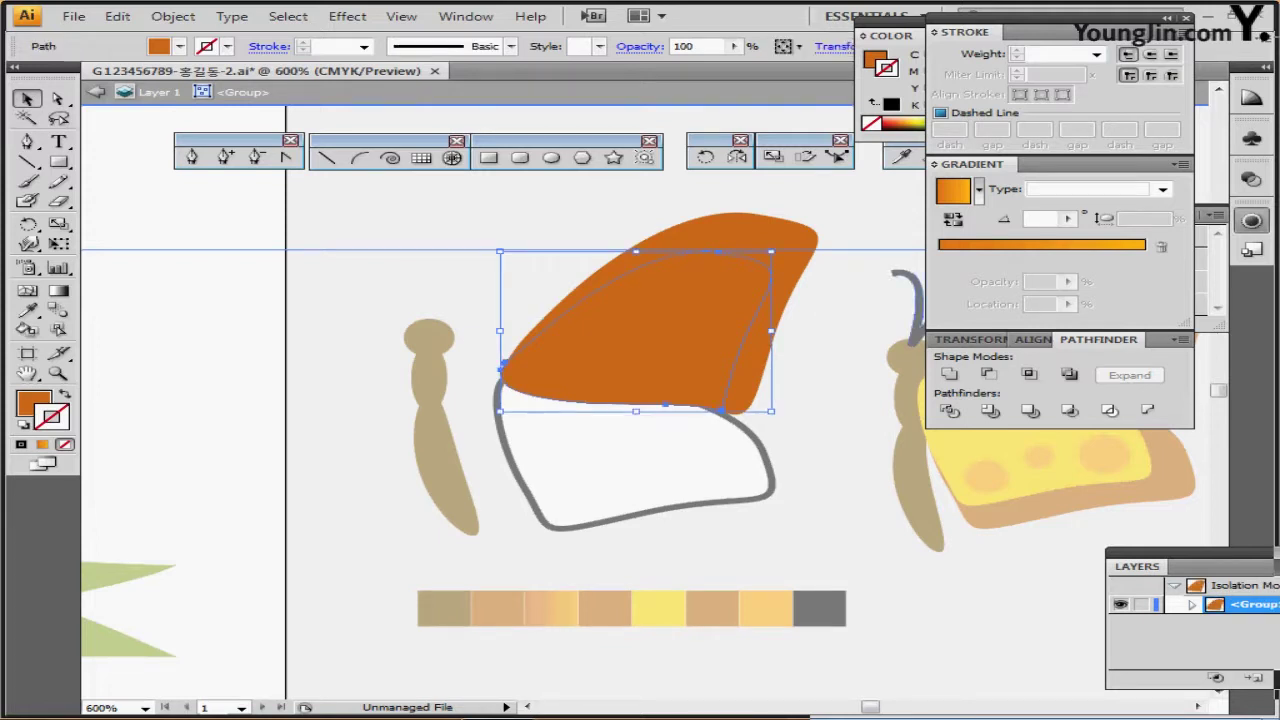
{"action": "left_click", "coordinate": [953, 190]}
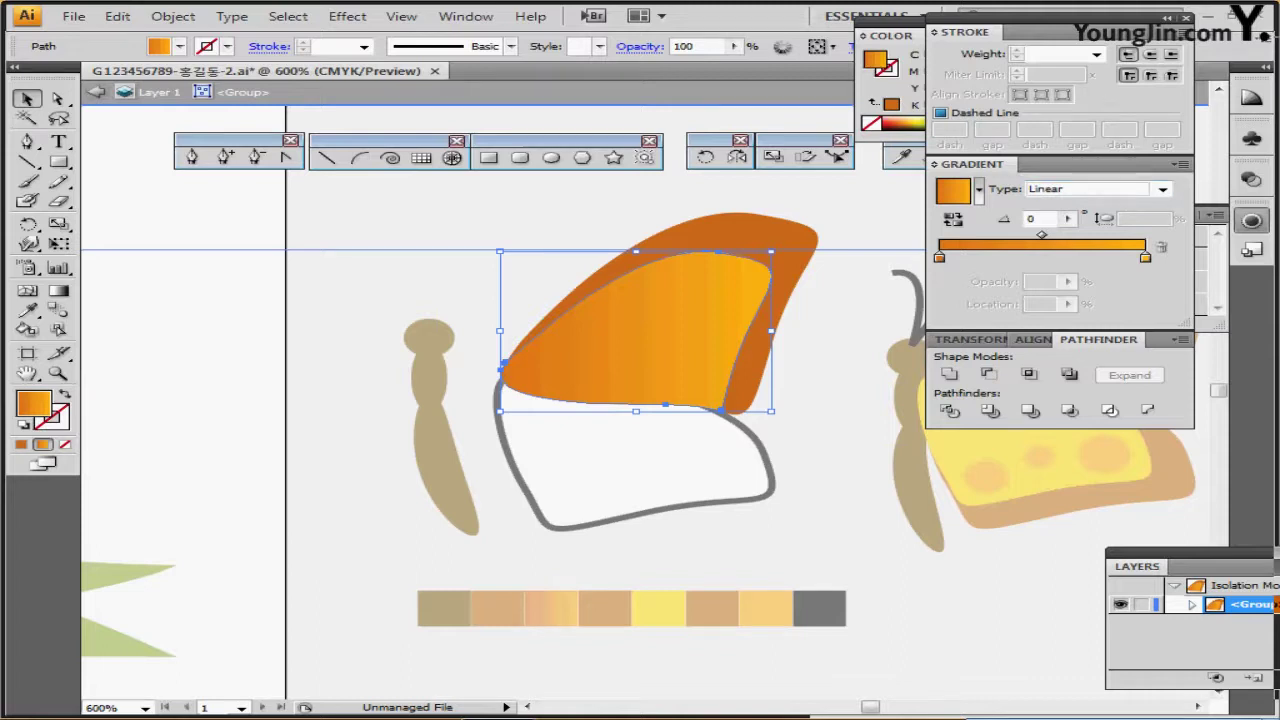
{"action": "left_click", "coordinate": [939, 258]}
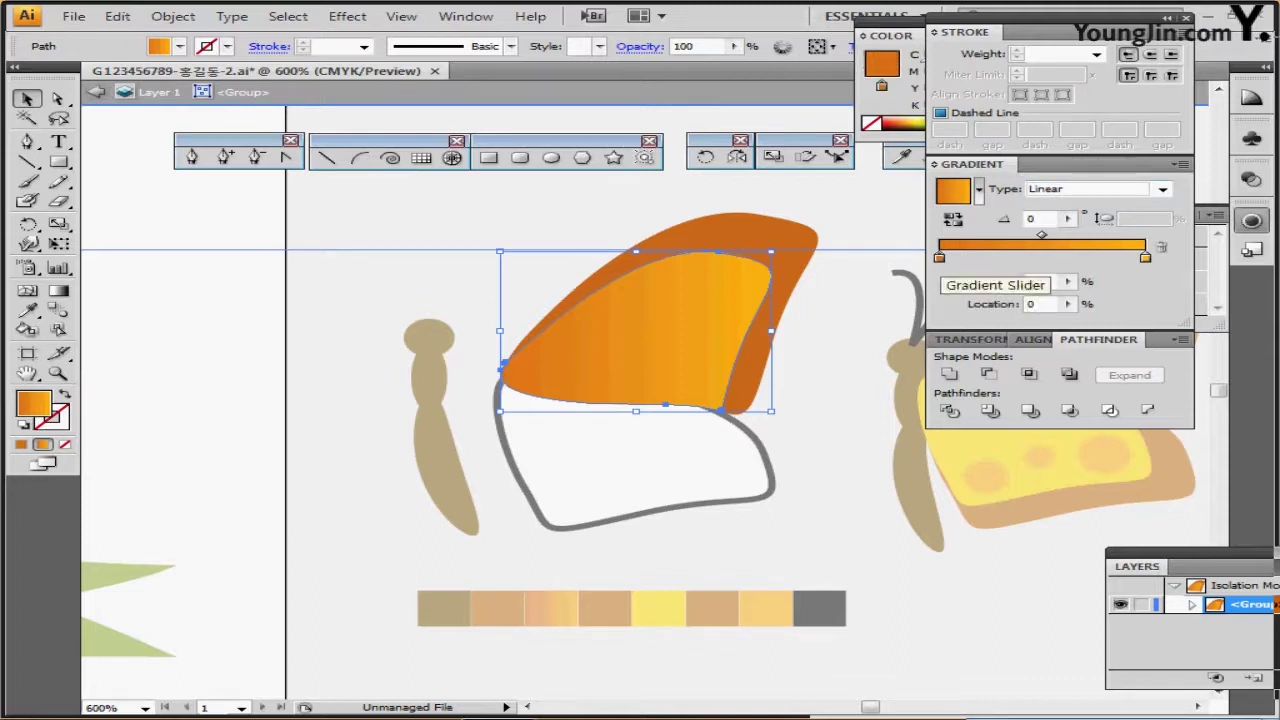
{"action": "double_click", "coordinate": [939, 257]}
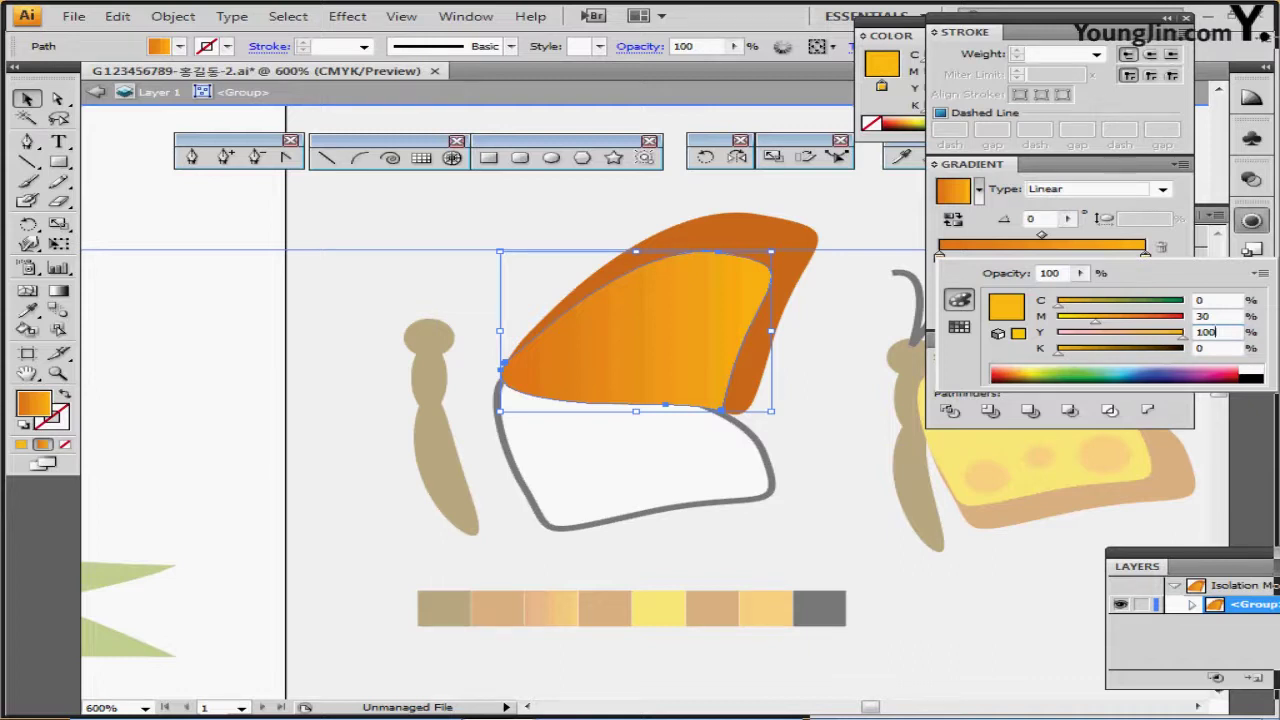
{"action": "key", "text": "Return"}
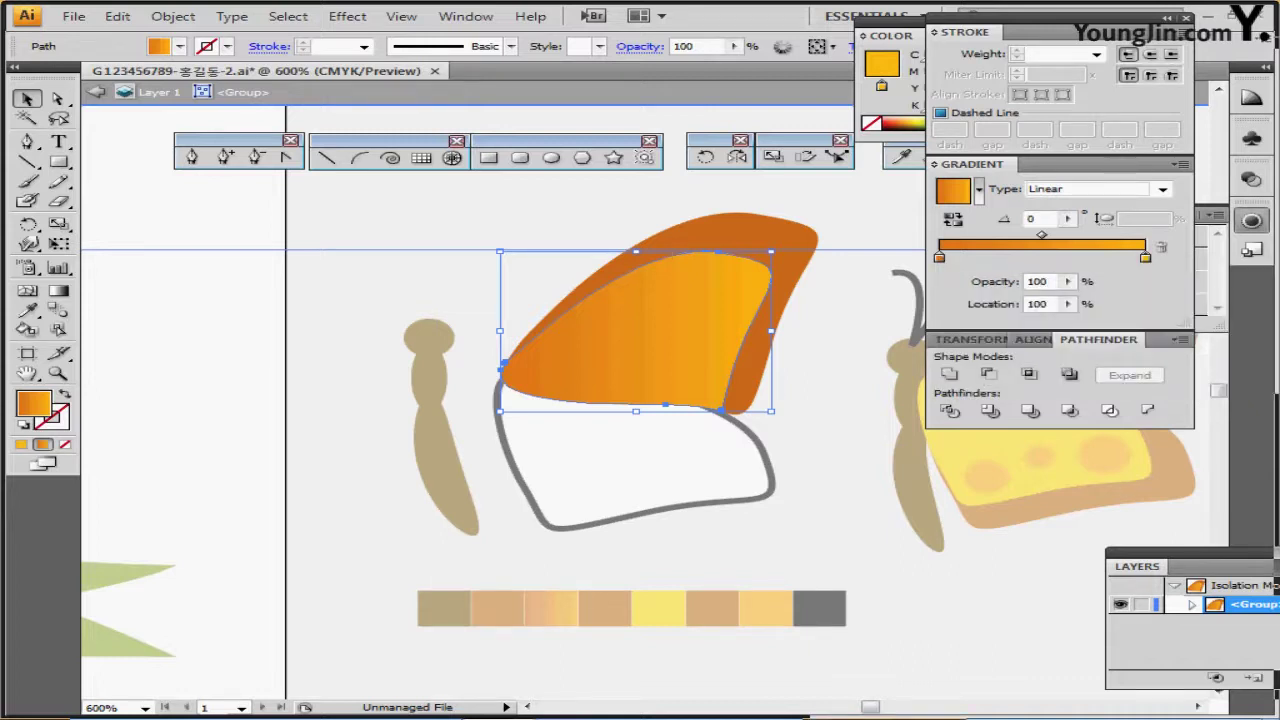
{"action": "key", "text": "ctrl+shift+b"}
{"action": "key", "text": "ctrl+shift+a"}
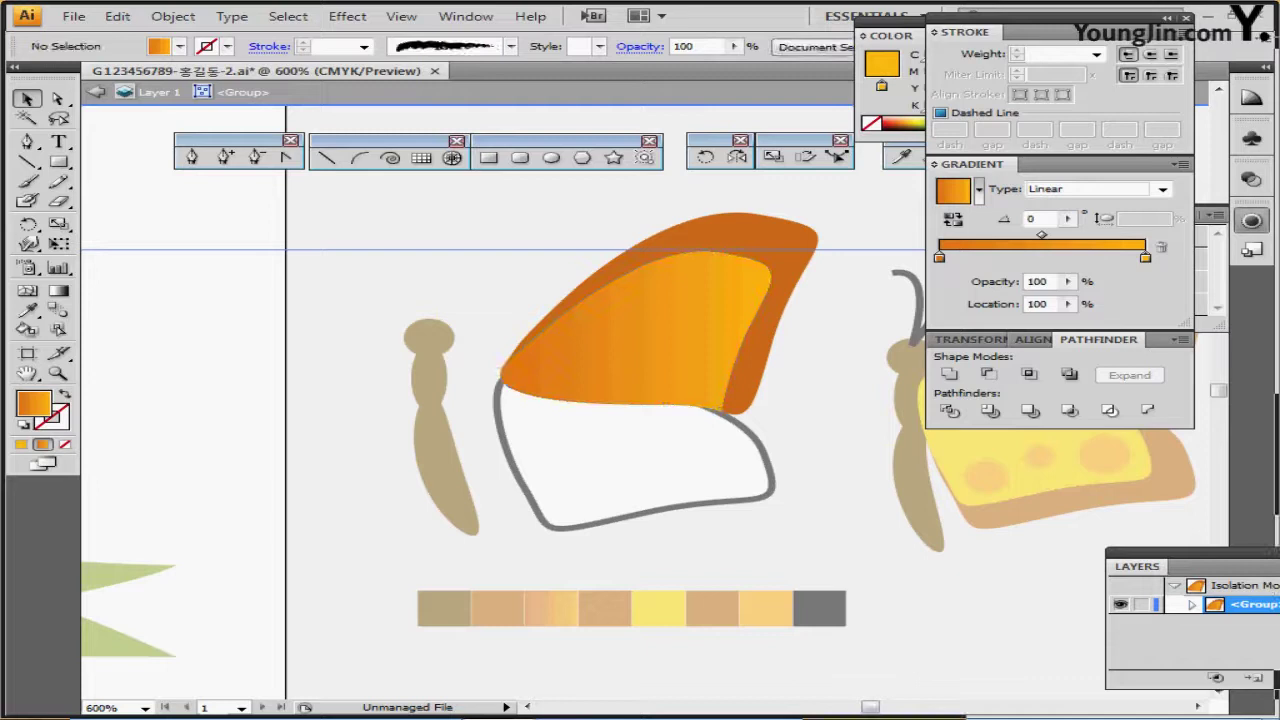
- Leave the wing group's isolation mode and bring the white, black-outlined lower wing to the front
{"action": "double_click", "coordinate": [634, 452]}
{"action": "double_click", "coordinate": [640, 560]}
{"action": "left_click", "coordinate": [640, 480]}
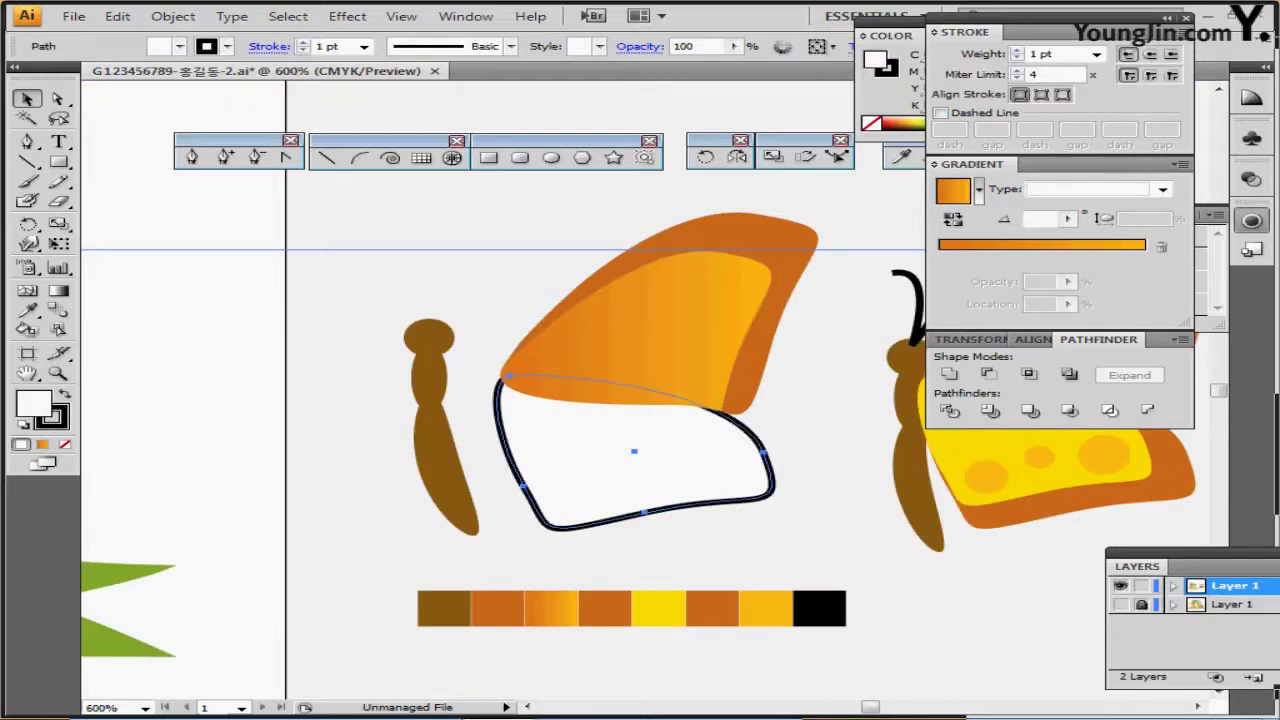
{"action": "key", "text": "ctrl+shift+b"}
{"action": "key", "text": "ctrl+shift+b"}
{"action": "key", "text": "ctrl+shift+]"}
{"action": "left_click_drag", "start_coordinate": [634, 452], "coordinate": [539, 444]}
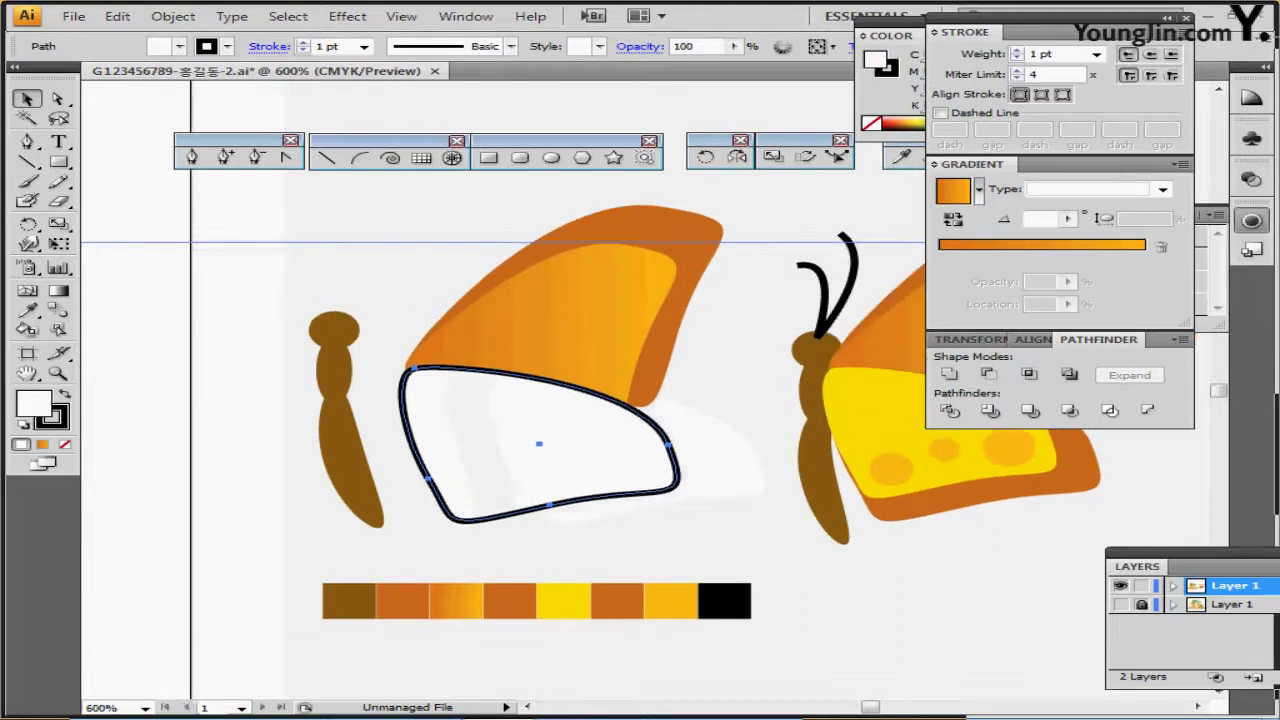
{"action": "scroll", "coordinate": [640, 436], "scroll_direction": "right", "scroll_amount": 2}
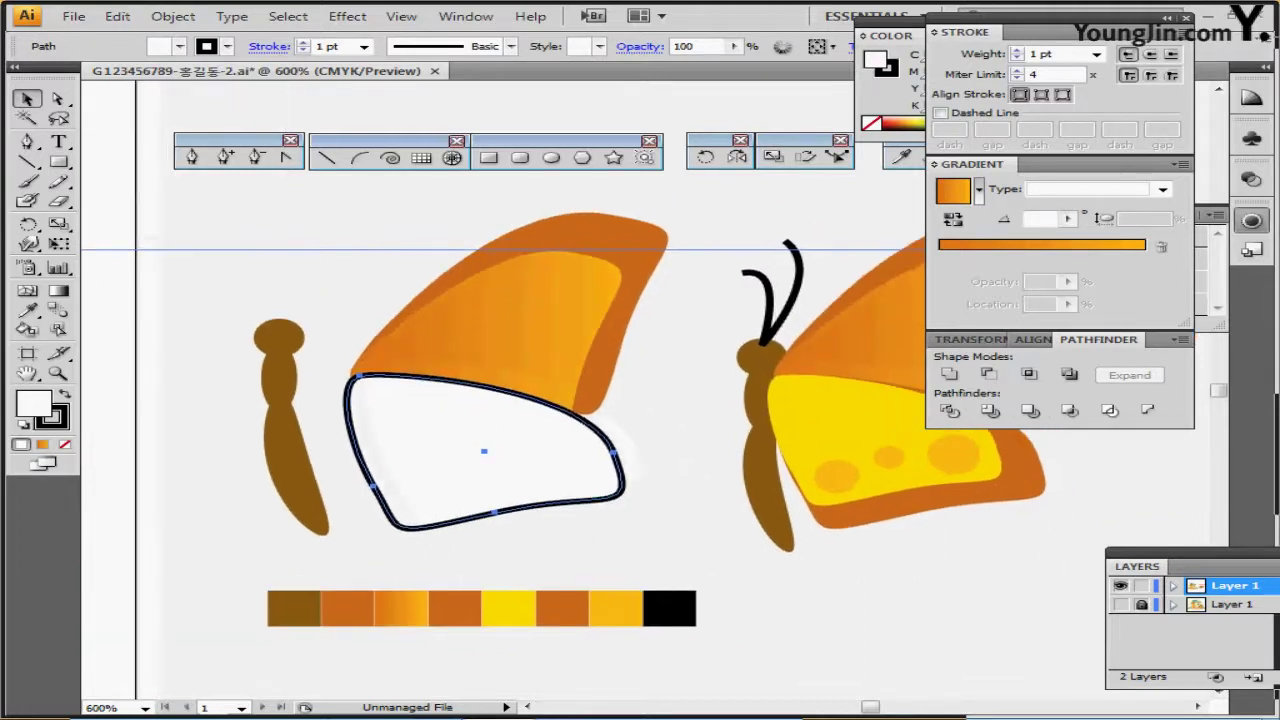
- Fill the lower wing with the palette's fourth swatch, the orange-brown without a stroke, using the Eyedropper
{"action": "key", "text": "ctrl+shift+b"}
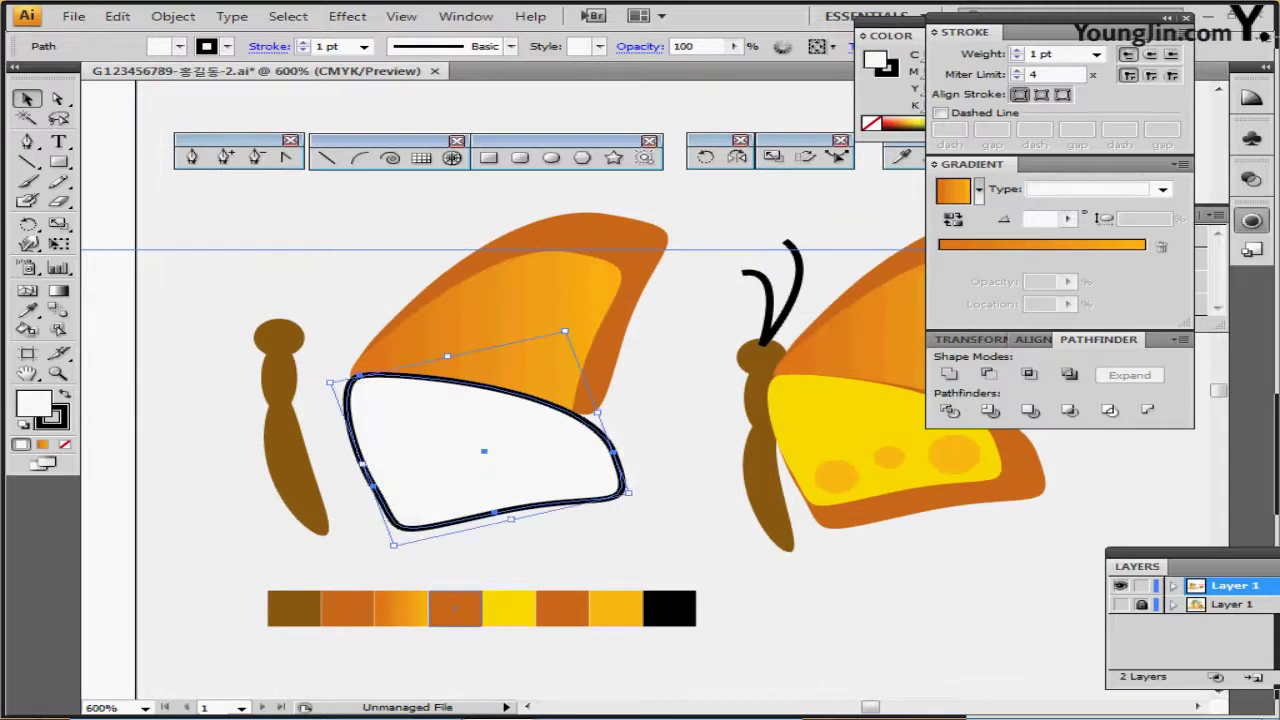
{"action": "key", "text": "i"}
{"action": "left_click", "coordinate": [455, 608]}
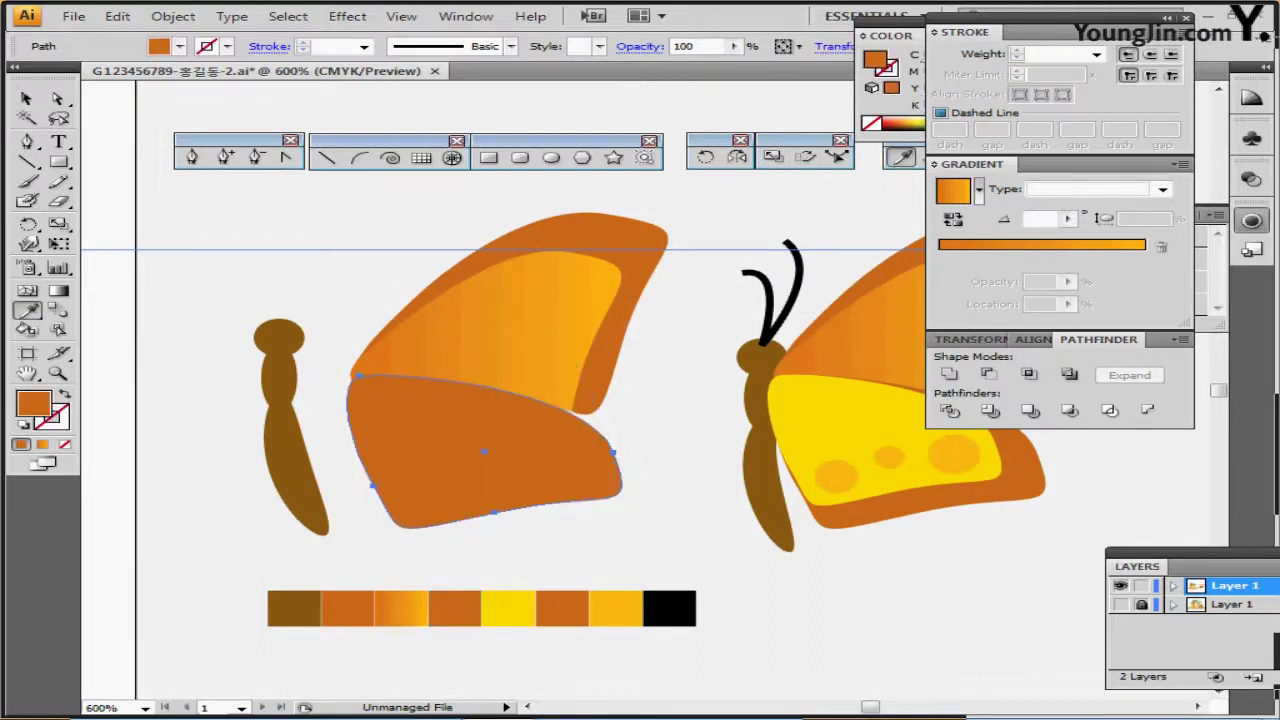
{"action": "key", "text": "ctrl+shift+a"}
- Create a copy of the orange-brown lower wing scaled uniformly to 85% about its upper-left anchor point
{"action": "left_click", "coordinate": [484, 452], "text": "ctrl"}
{"action": "key", "text": "s"}
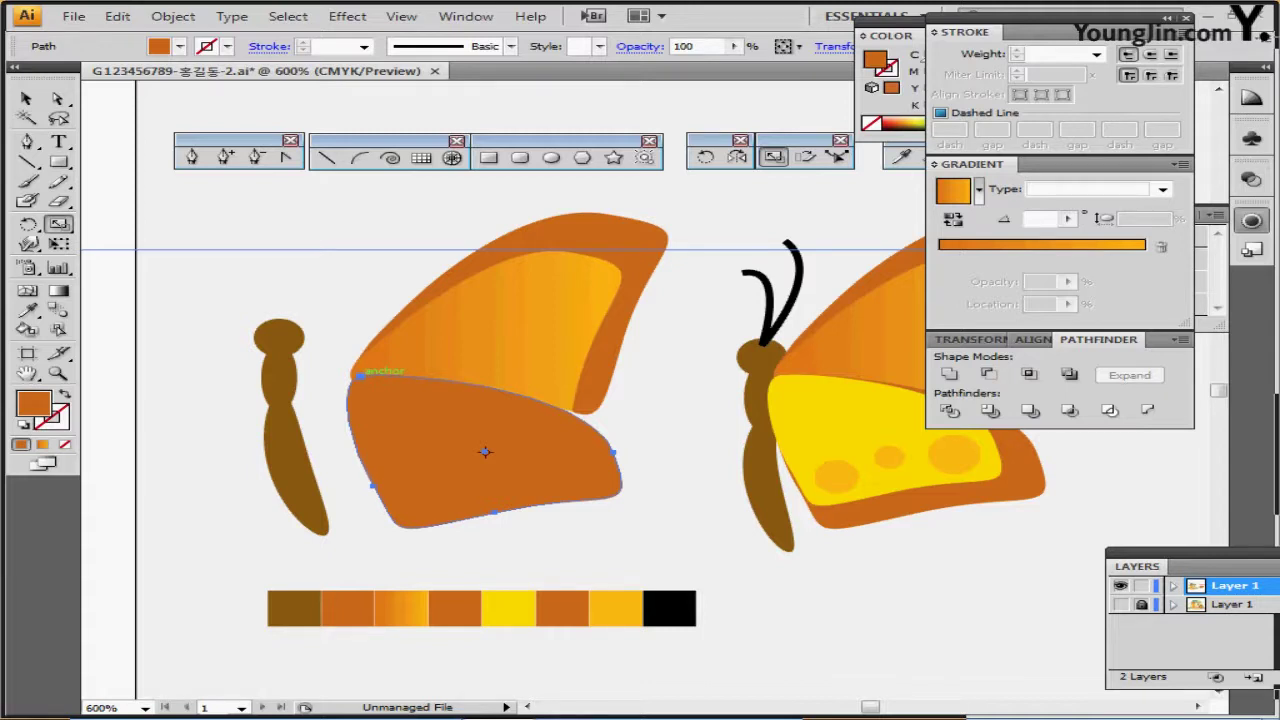
{"action": "left_click", "coordinate": [360, 375], "text": "alt"}
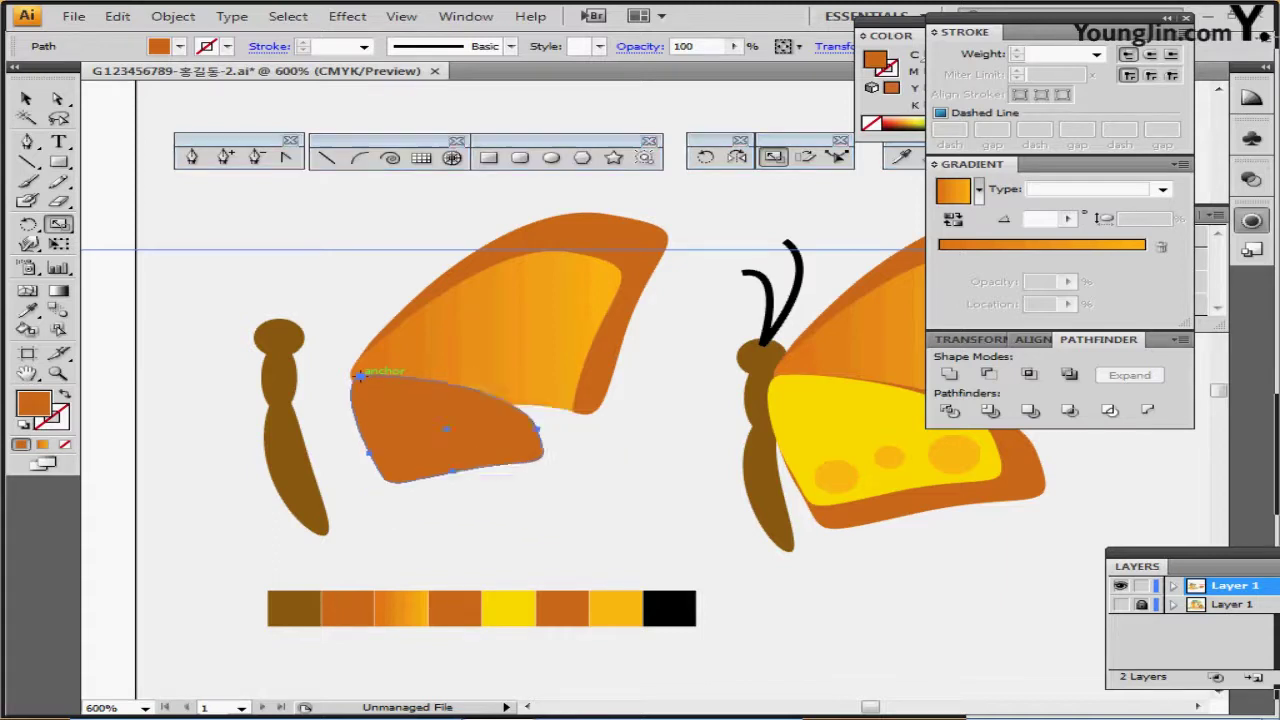
{"action": "left_click_drag", "start_coordinate": [600, 236], "coordinate": [777, 354]}
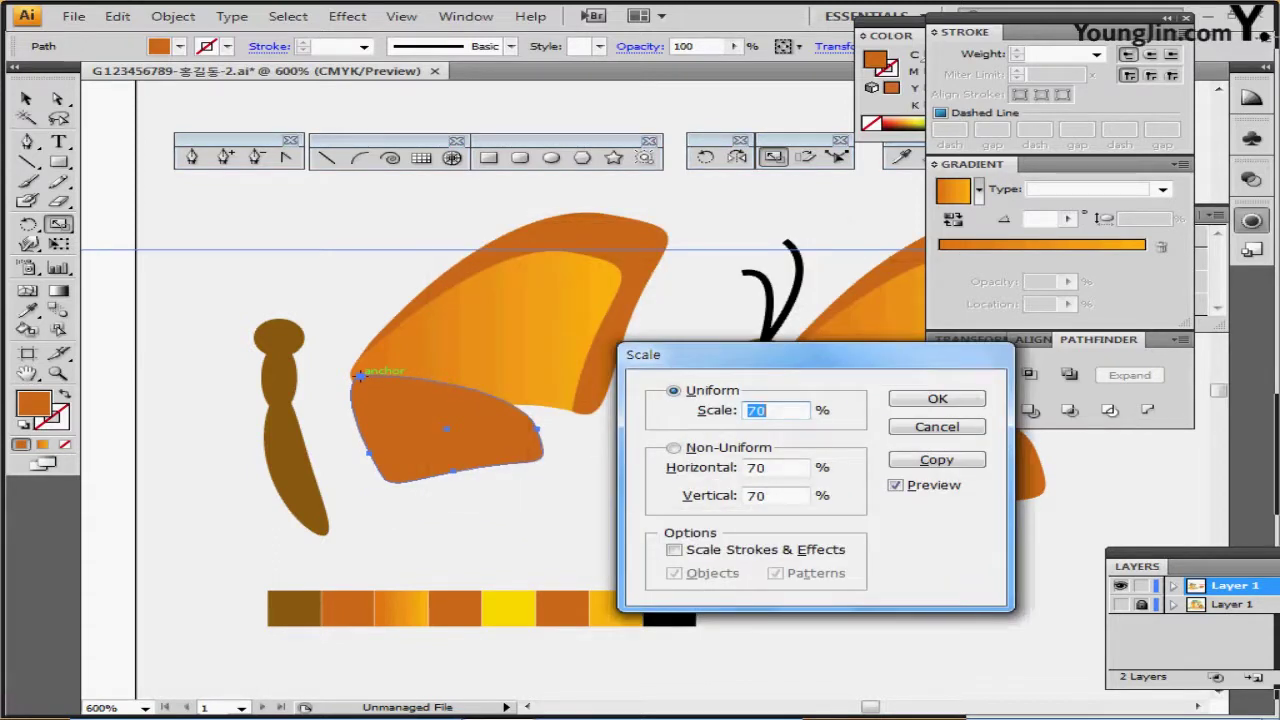
{"action": "type", "text": "85"}
{"action": "left_click", "coordinate": [937, 460]}
{"action": "key", "text": "Return"}
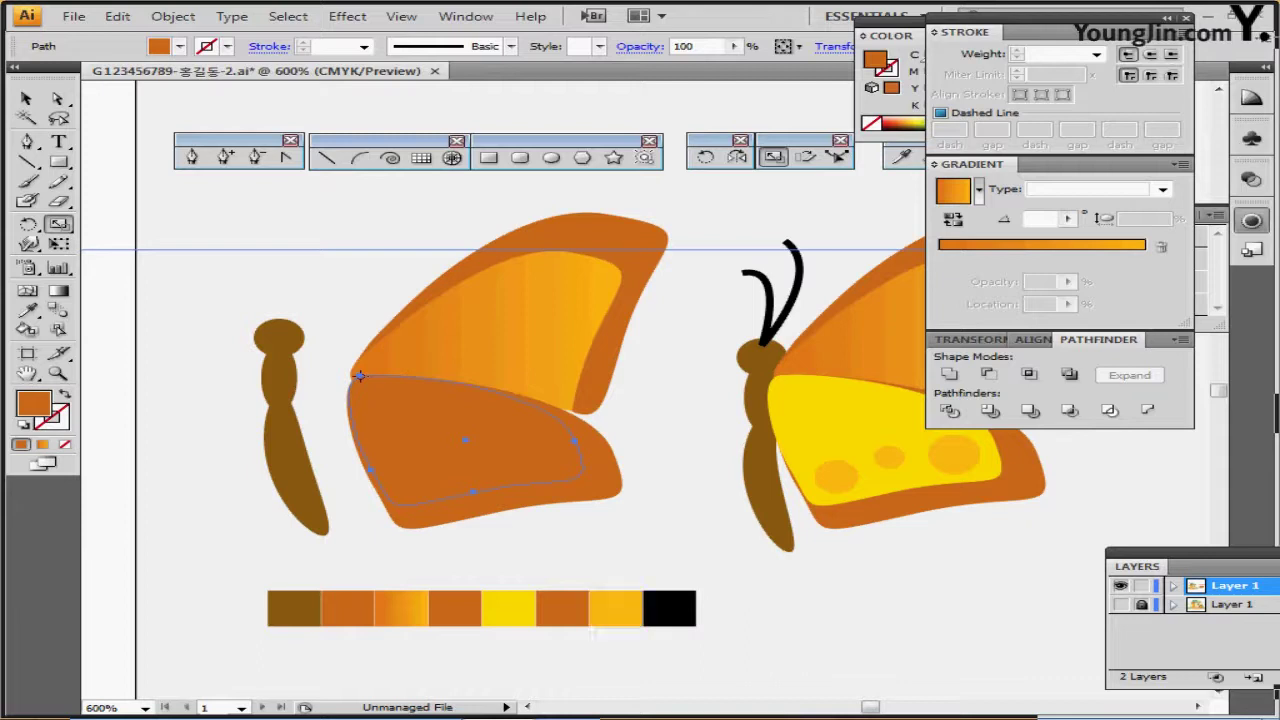
- Fill the scaled wing copy with the palette's yellow swatch using the Eyedropper and nudge it slightly left
{"action": "key", "text": "i"}
{"action": "left_click", "coordinate": [508, 608]}
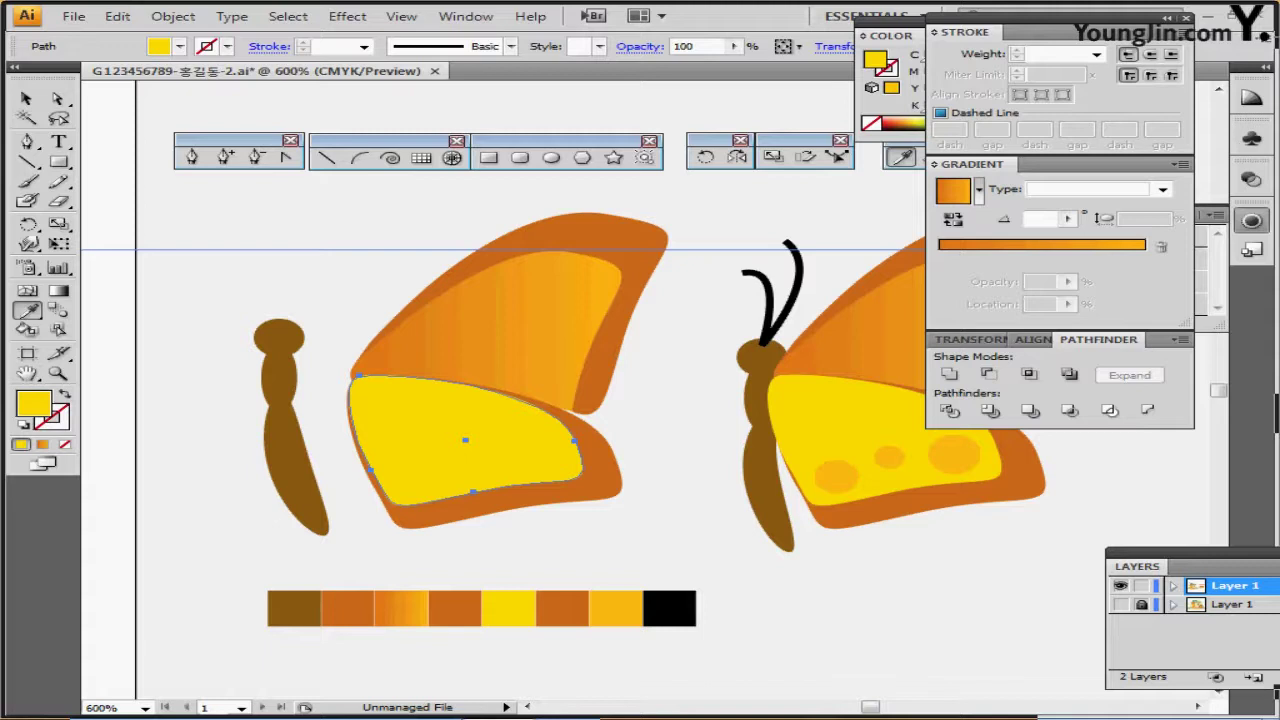
{"action": "key", "text": "Left"}
{"action": "key", "text": "Left"}
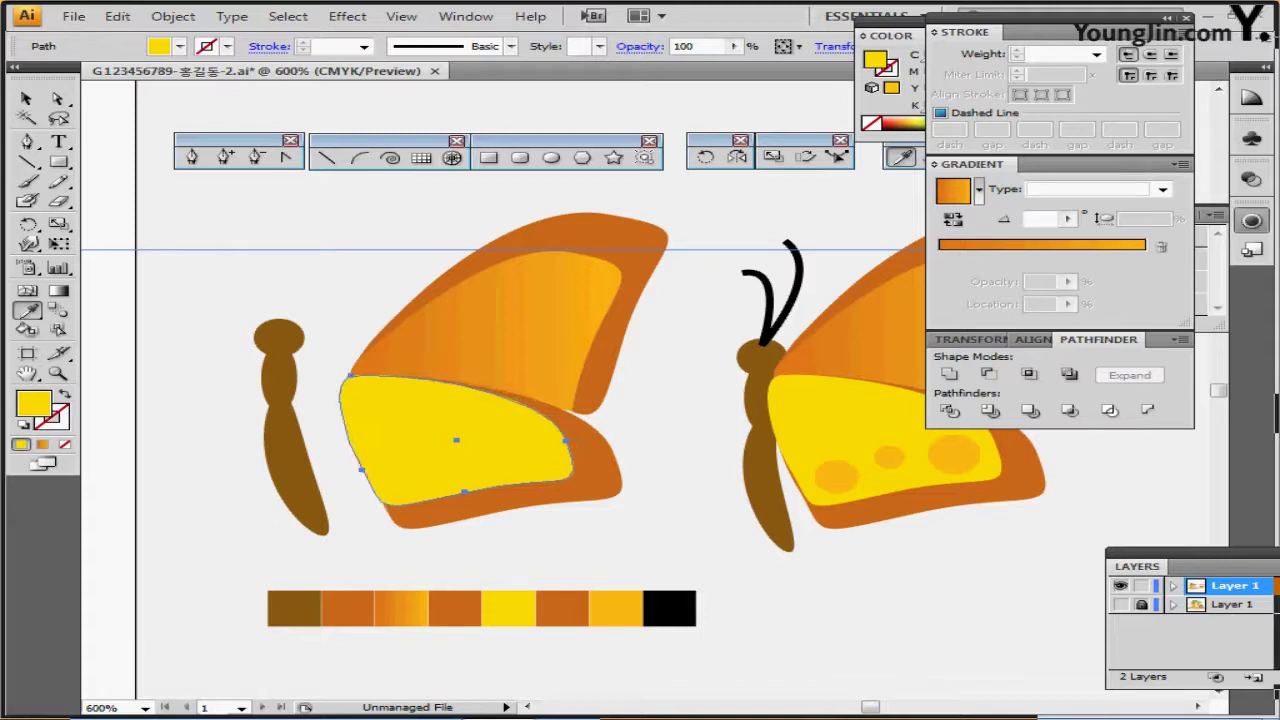
{"action": "key", "text": "Right"}
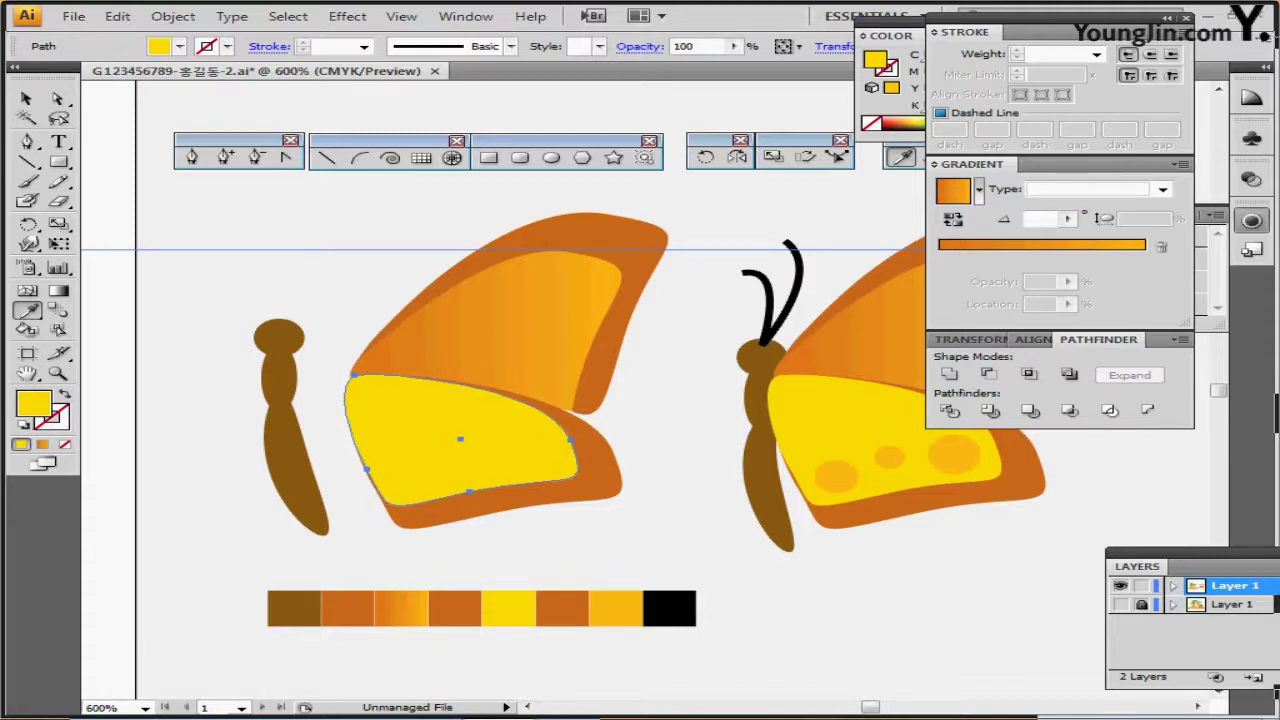
- Move the brown butterfly body against the inner edge of the wings and deselect it
{"action": "left_click_drag", "start_coordinate": [236, 302], "coordinate": [329, 432]}
{"action": "left_click", "coordinate": [340, 268], "text": "ctrl"}
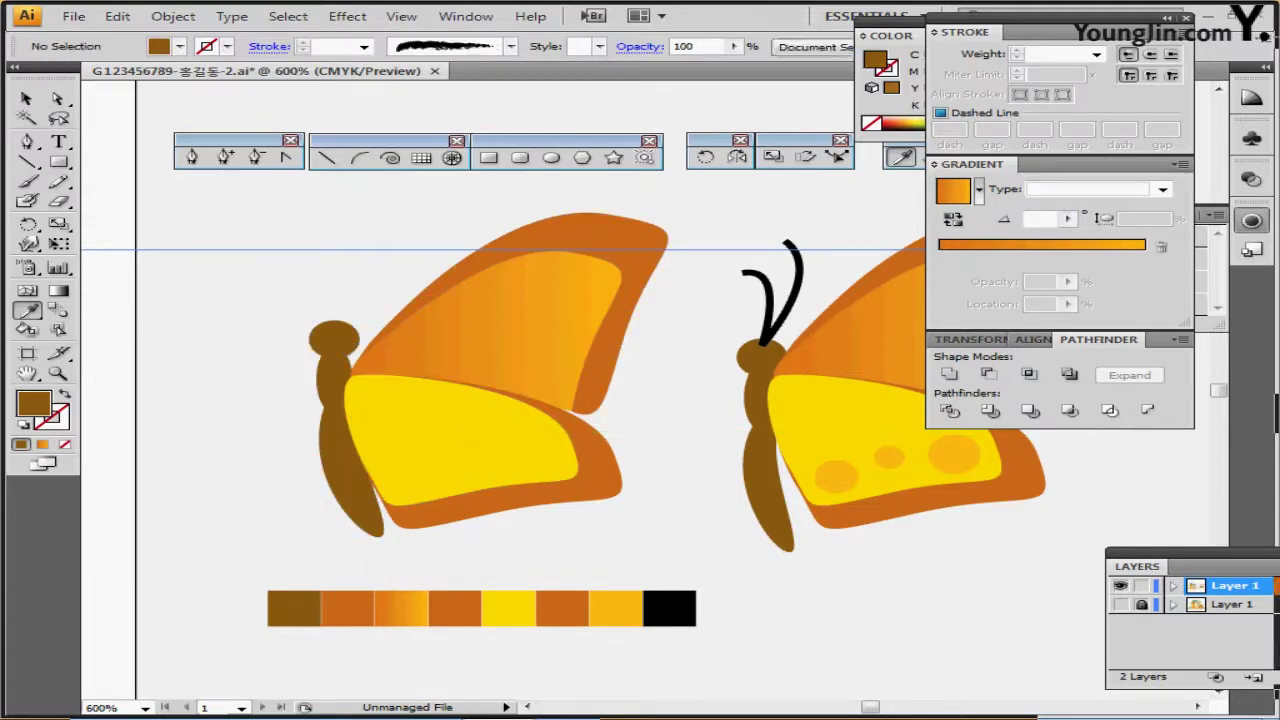
{"action": "left_click_drag", "start_coordinate": [262, 282], "coordinate": [338, 436]}
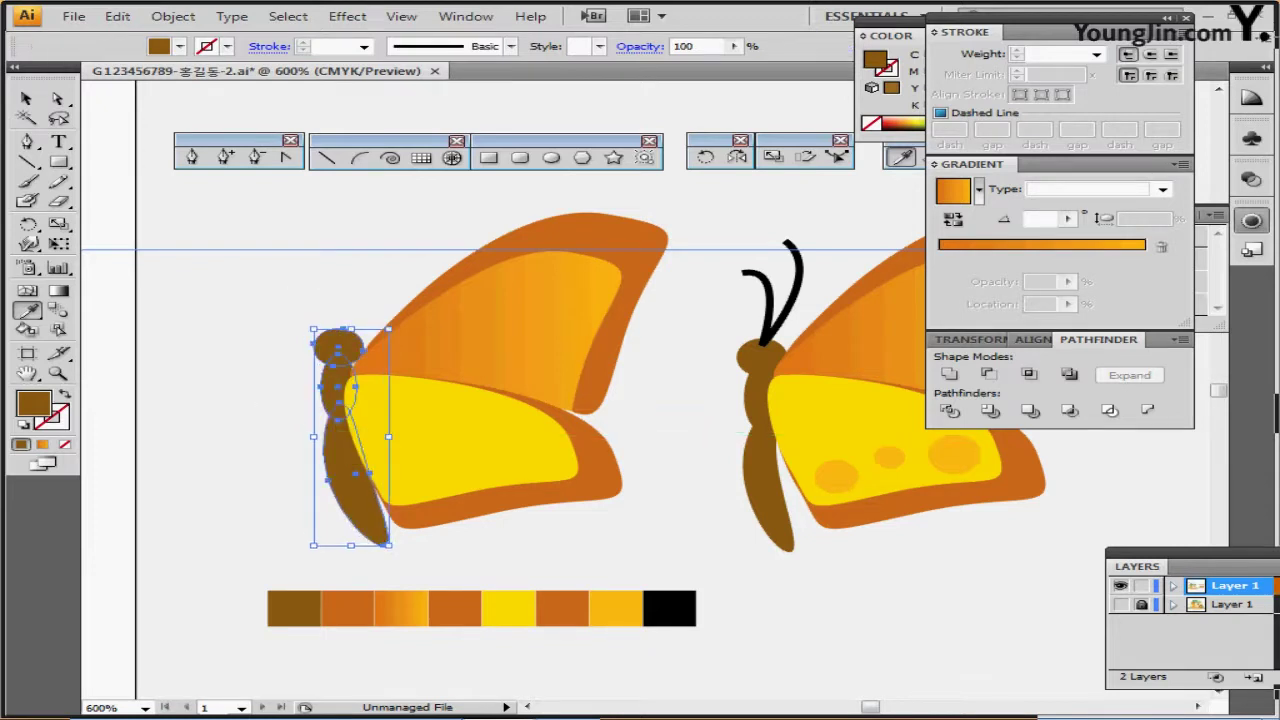
{"action": "left_click", "coordinate": [338, 272], "text": "ctrl"}
- Draw both antennae with the Pen tool as one curved path meeting at the top of the head
{"action": "left_click_drag", "start_coordinate": [338, 272], "coordinate": [293, 254]}
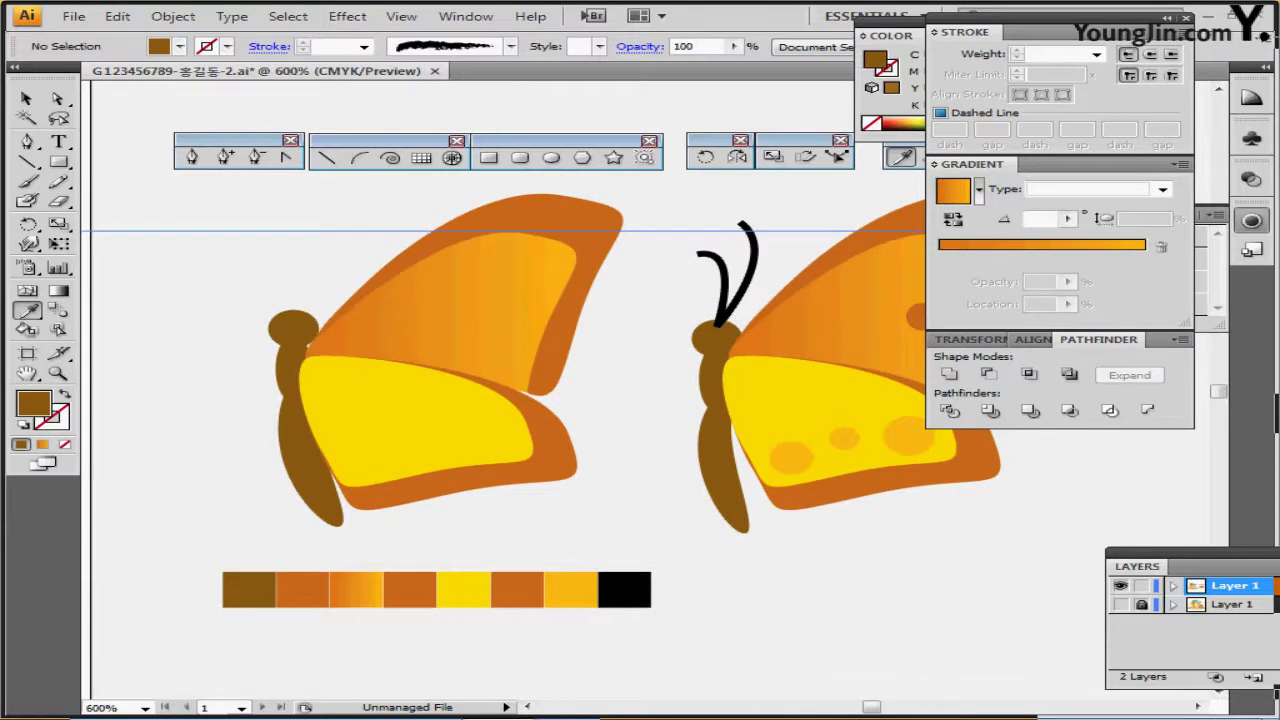
{"action": "scroll", "coordinate": [540, 400], "scroll_direction": "up", "scroll_amount": 1}
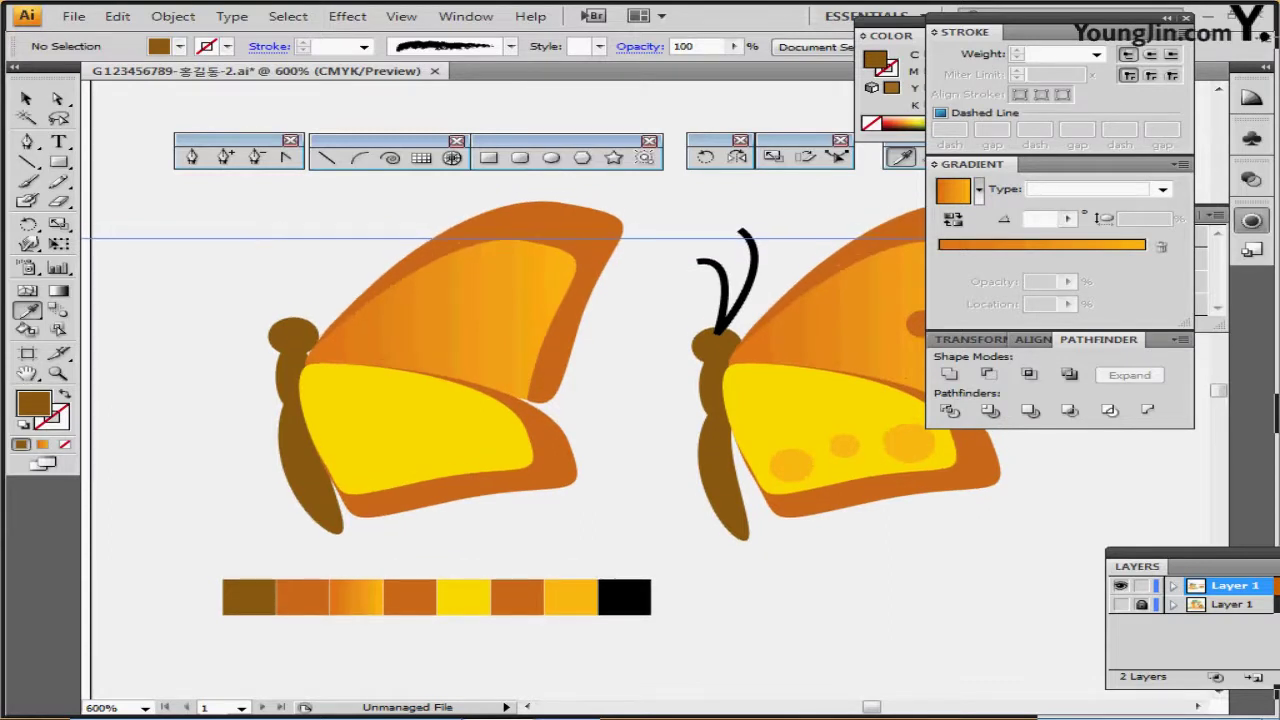
{"action": "key", "text": "p"}
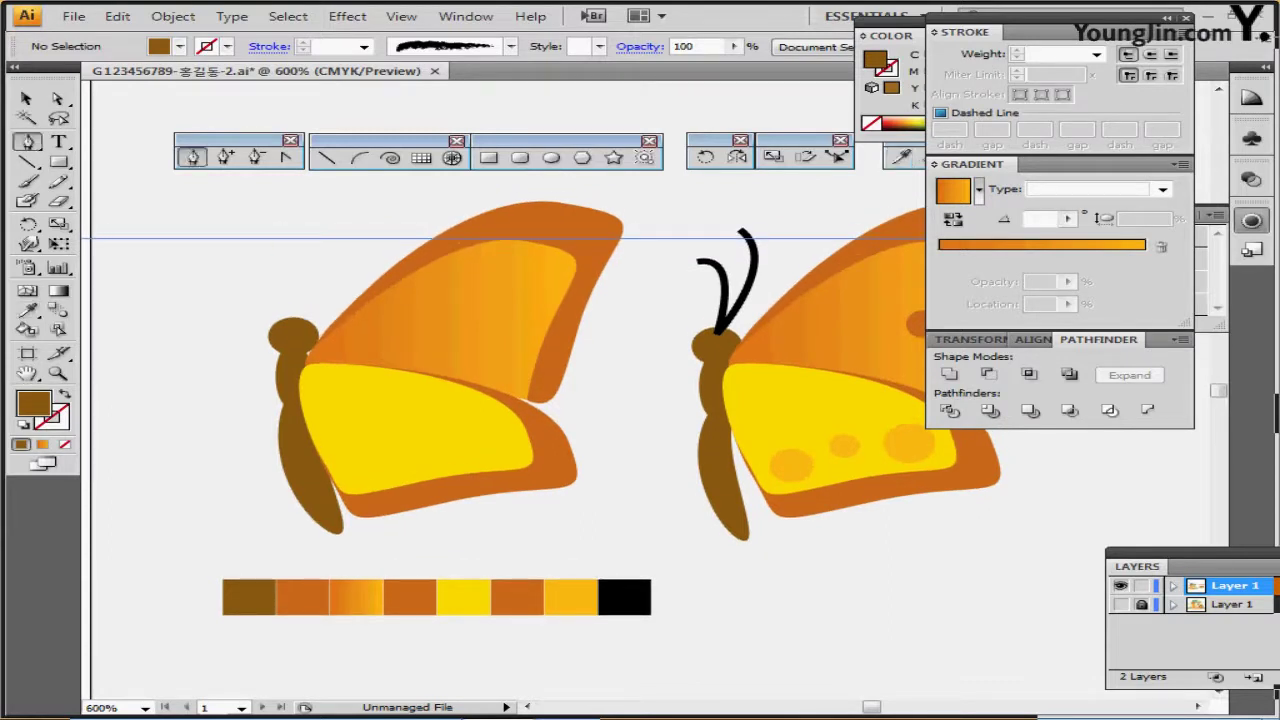
{"action": "left_click", "coordinate": [248, 258]}
{"action": "left_click_drag", "start_coordinate": [292, 318], "coordinate": [281, 380]}
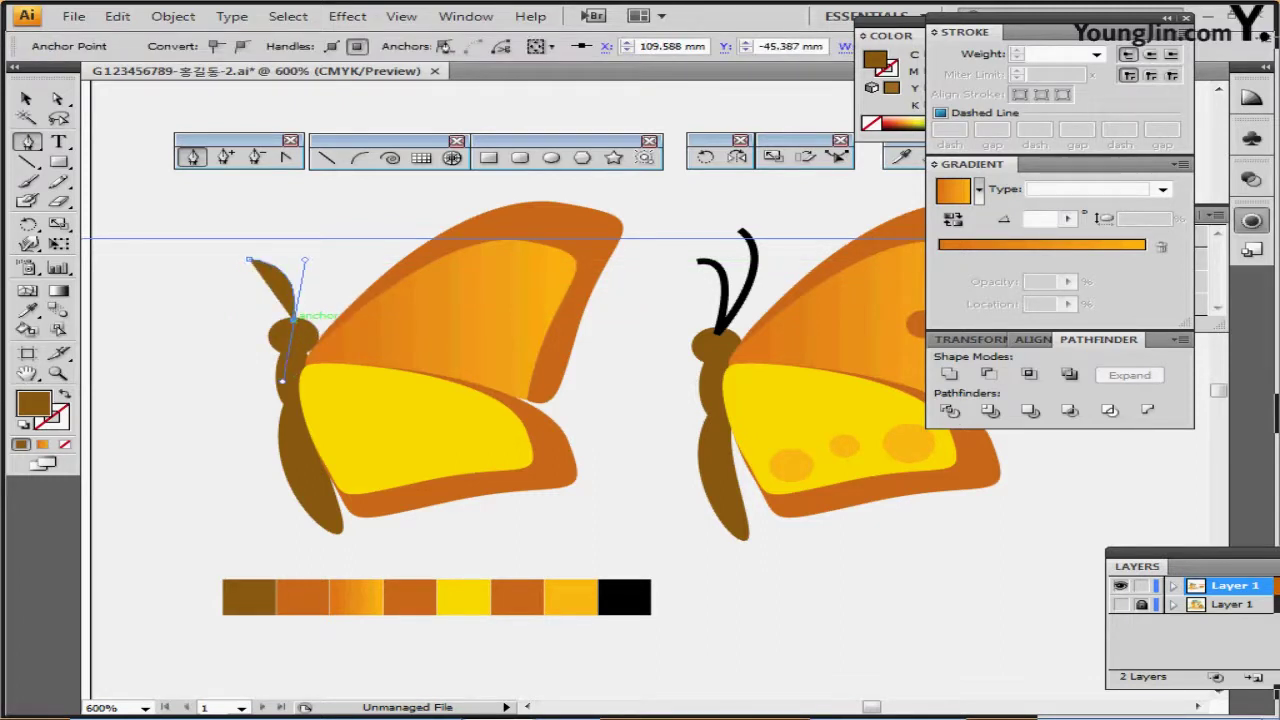
{"action": "left_click_drag", "start_coordinate": [318, 237], "coordinate": [300, 211]}
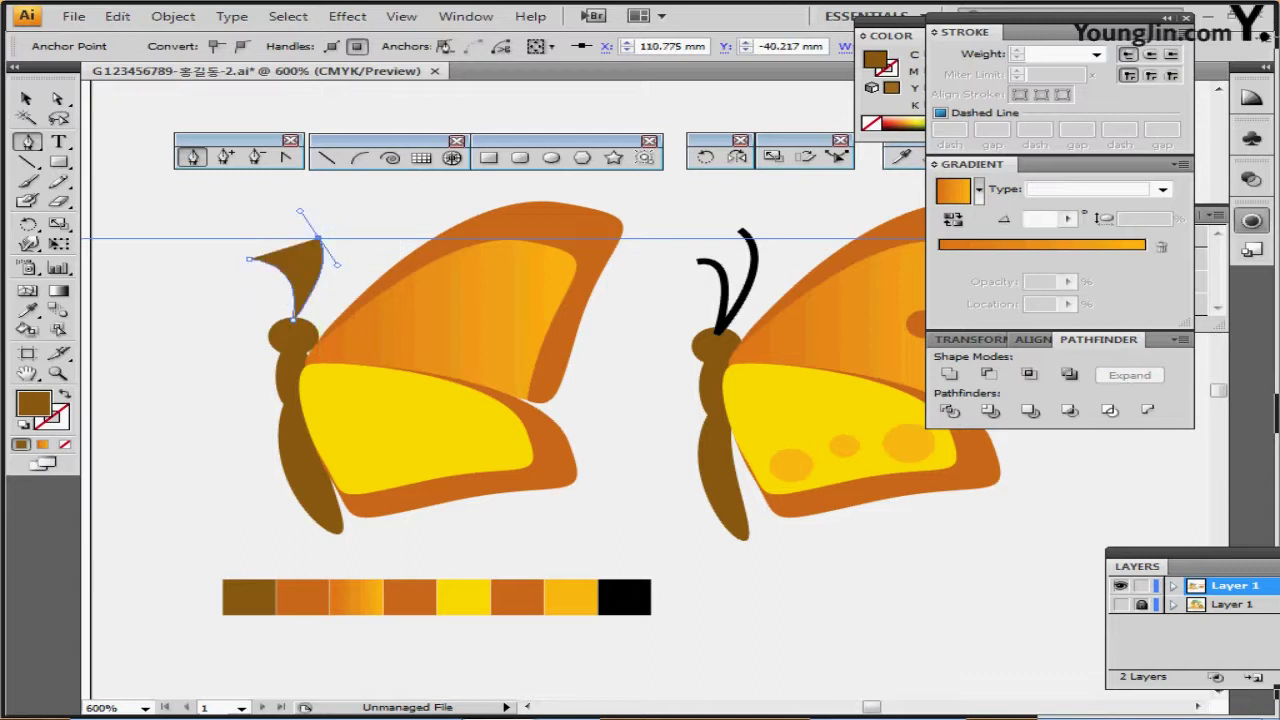
- Give the antennae path no fill and the default black 1 pt stroke
{"action": "key", "text": "shift+x"}
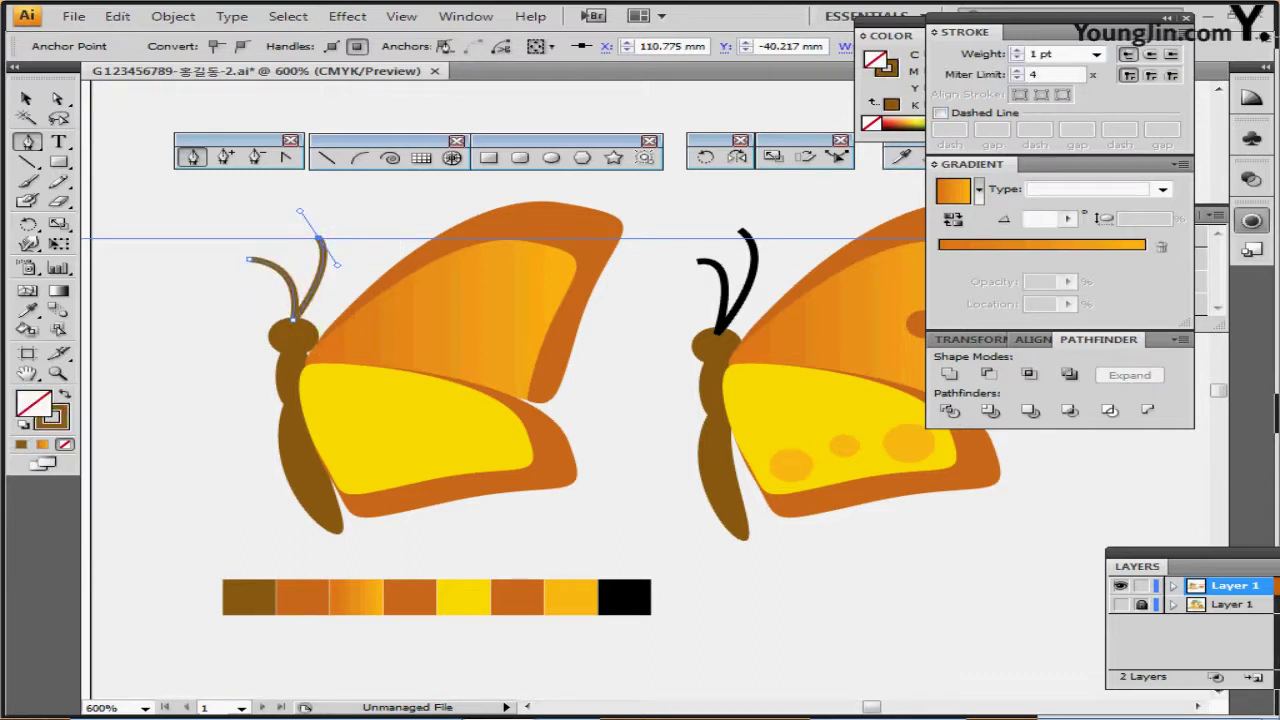
{"action": "left_click", "coordinate": [23, 425]}
{"action": "left_click", "coordinate": [64, 444]}
{"action": "left_click", "coordinate": [53, 418]}
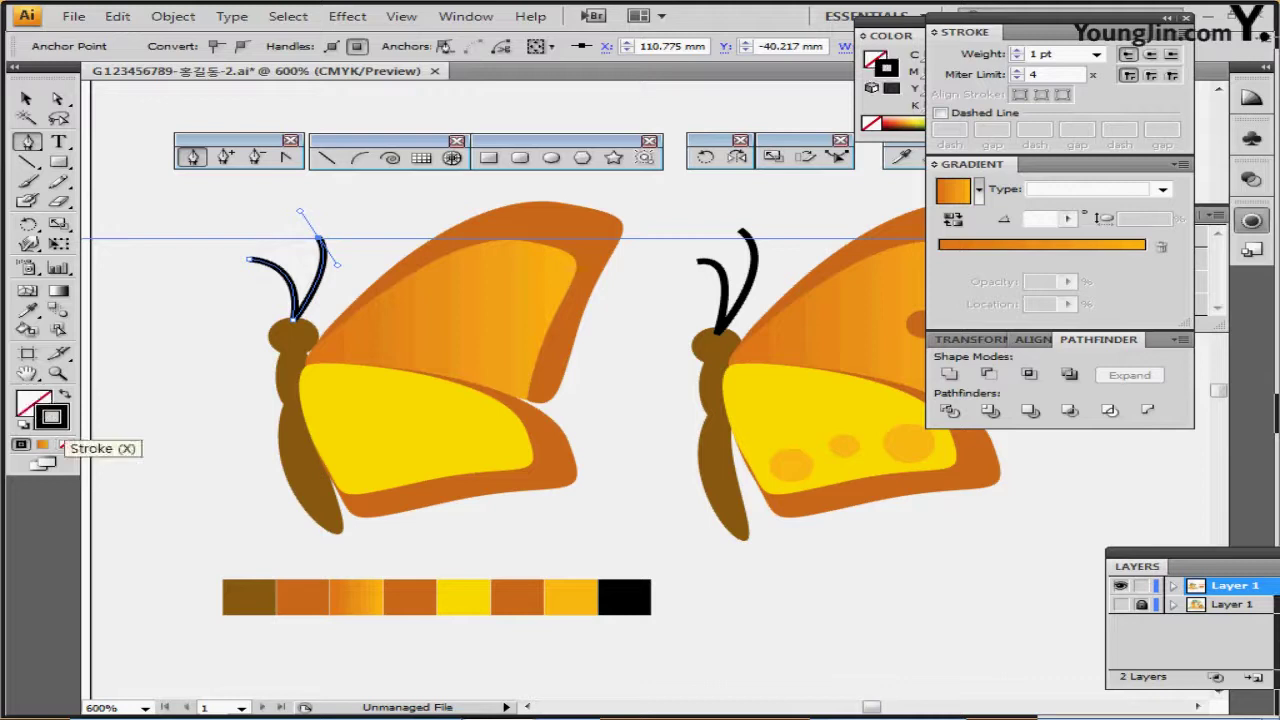
- Reshape the antennae by moving the right tip up and the left tip inward with the Direct Selection tool
{"action": "key", "text": "ctrl"}
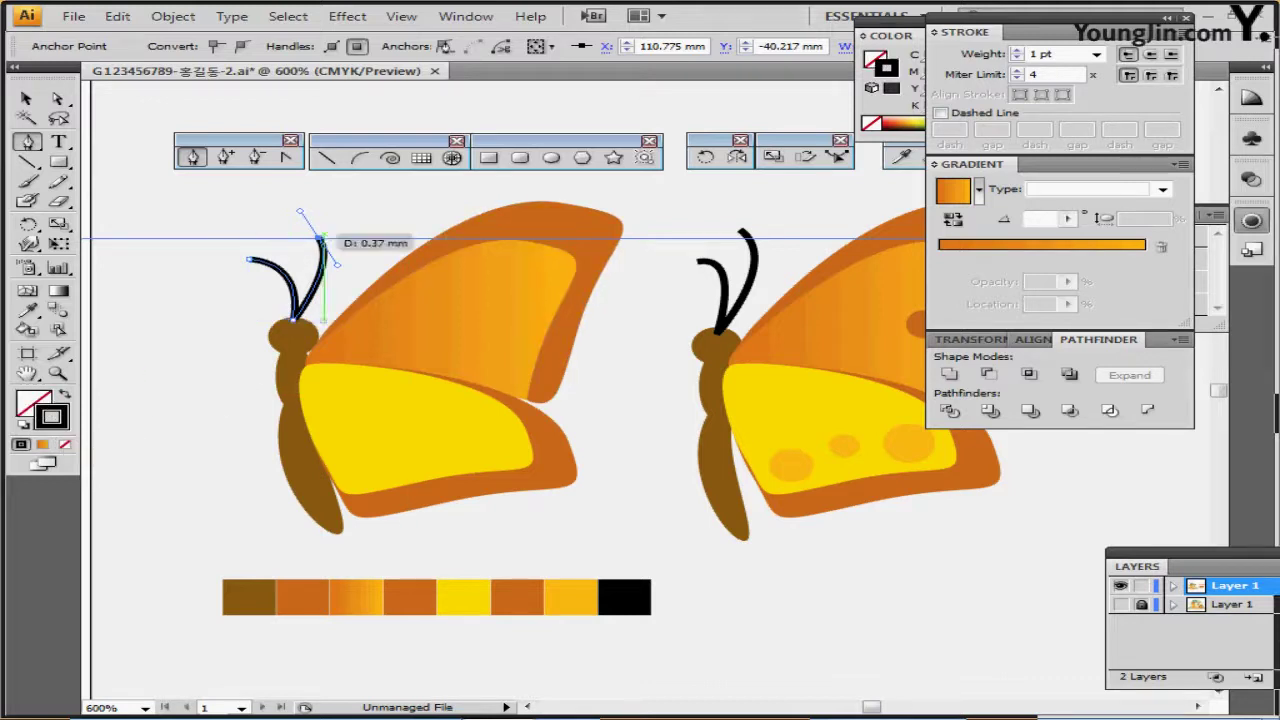
{"action": "left_click", "coordinate": [58, 98]}
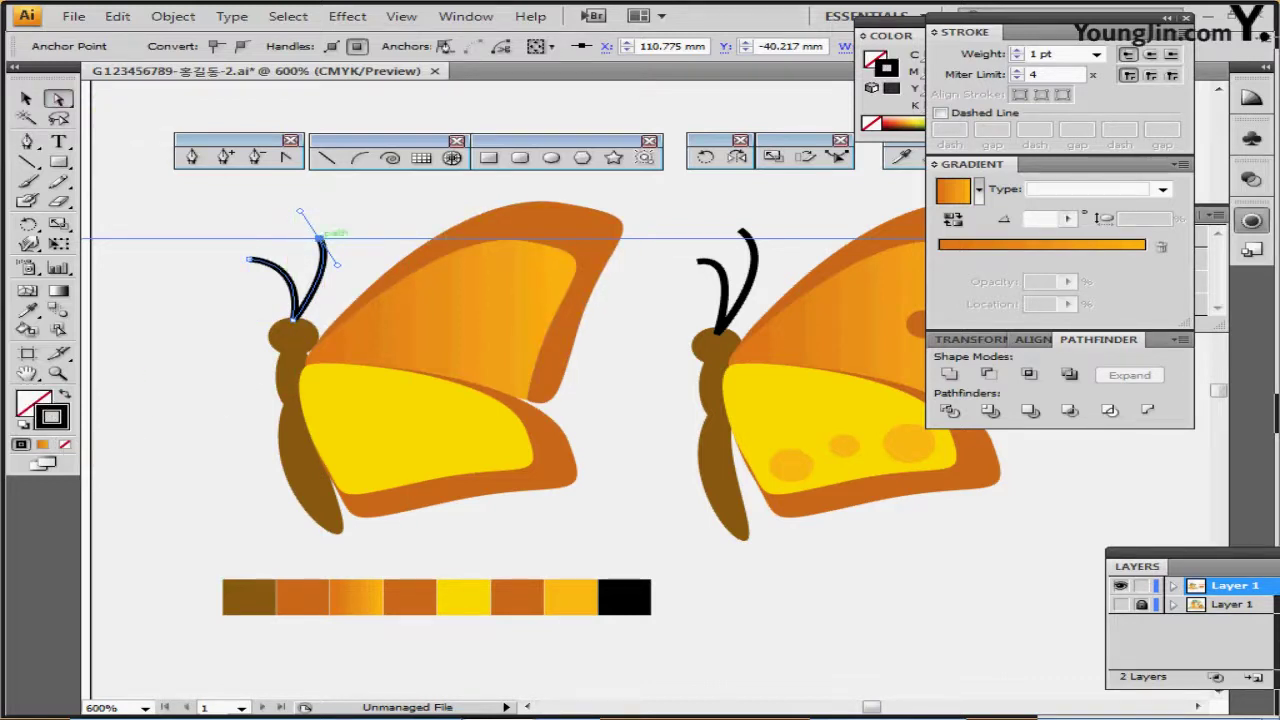
{"action": "left_click_drag", "start_coordinate": [320, 238], "coordinate": [344, 258]}
{"action": "left_click", "coordinate": [250, 260]}
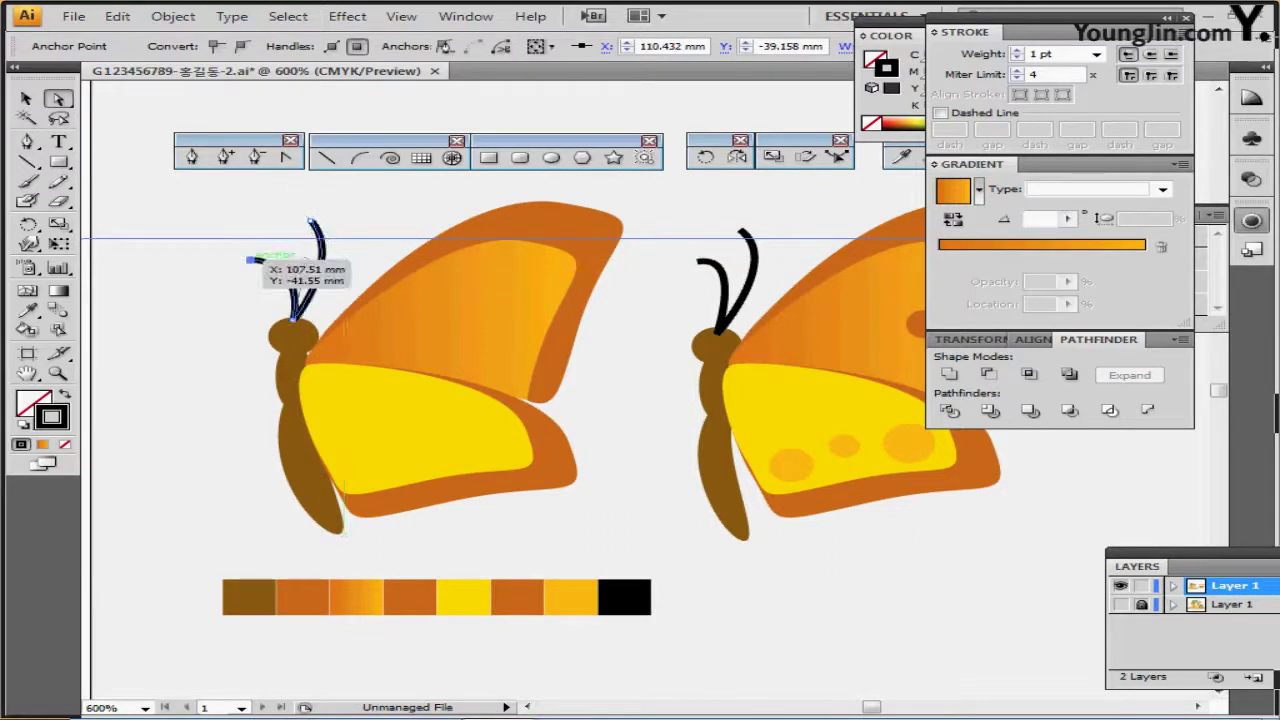
{"action": "left_click_drag", "start_coordinate": [250, 260], "coordinate": [356, 268]}
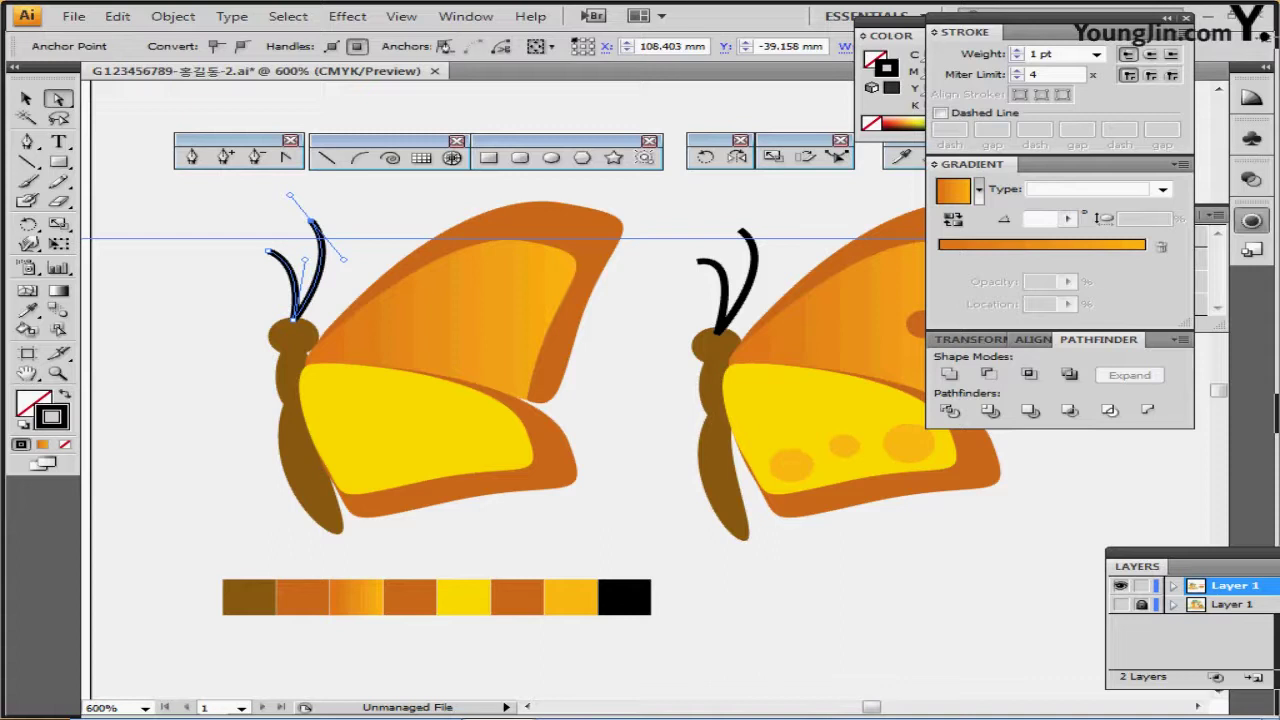
- Convert the antennae stroke into filled shapes with Outline Stroke and deselect them
{"action": "left_click", "coordinate": [173, 16]}
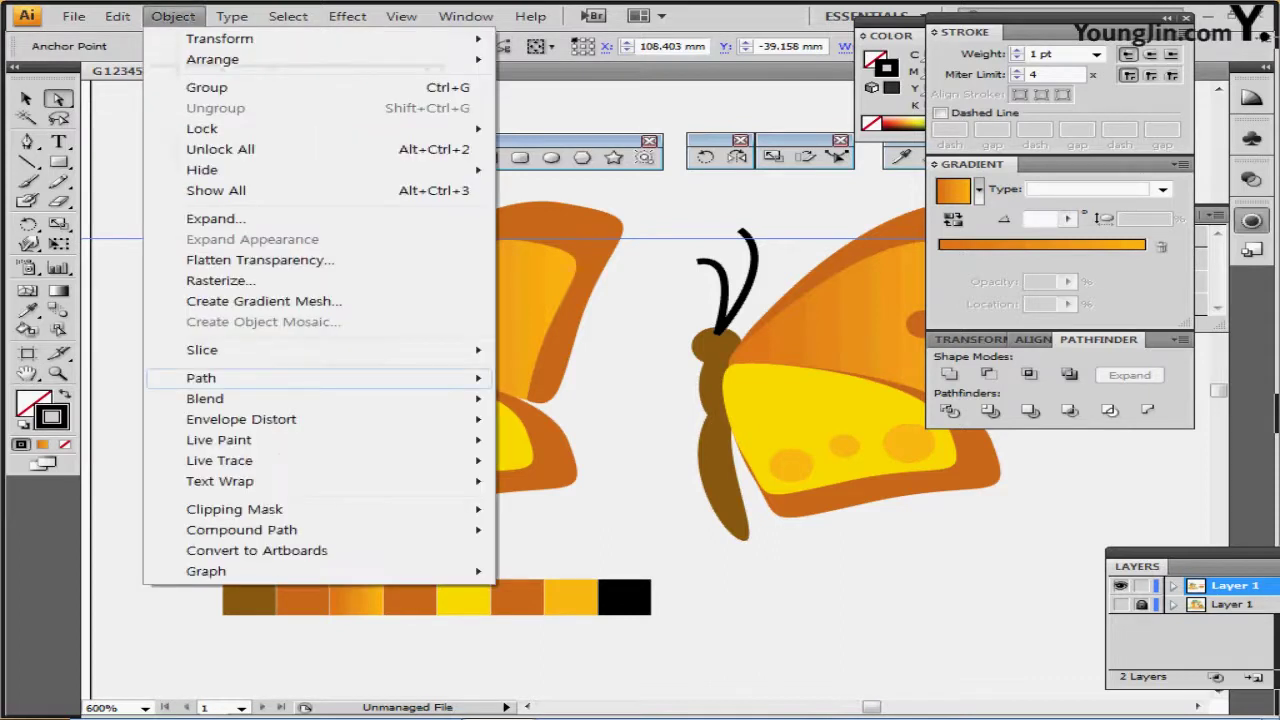
{"action": "mouse_move", "coordinate": [250, 378]}
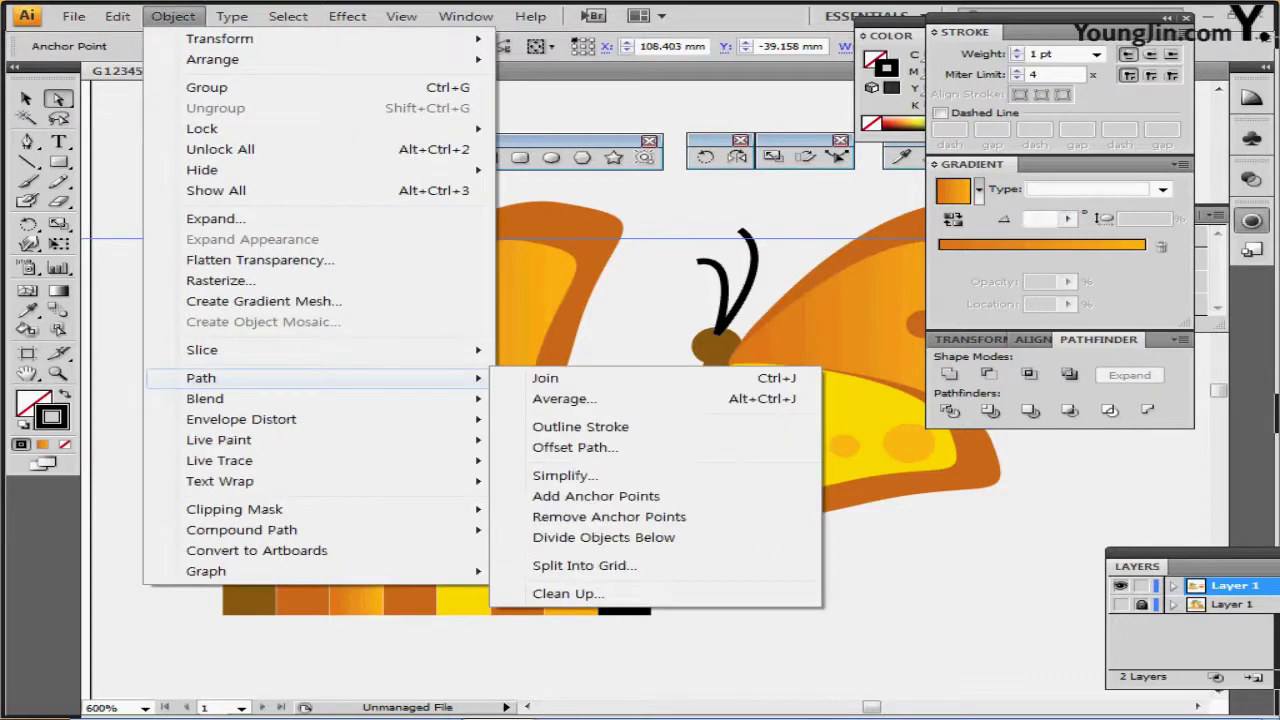
{"action": "left_click", "coordinate": [580, 426]}
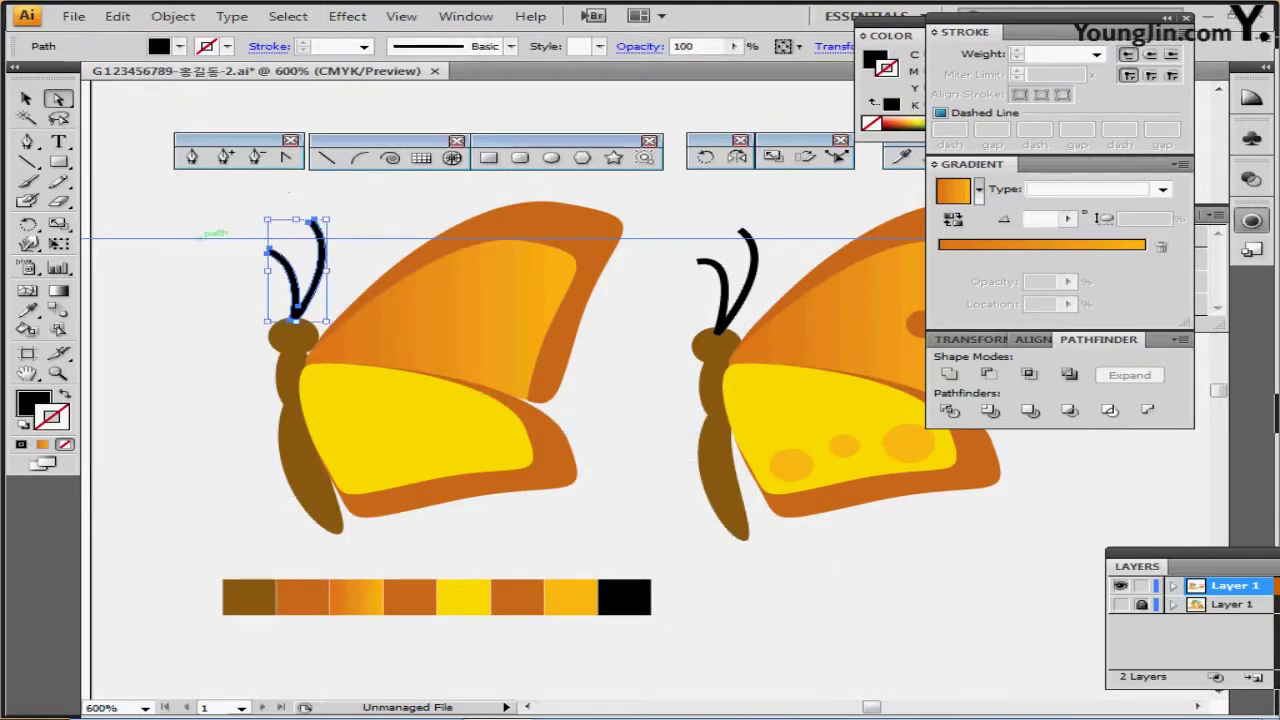
{"action": "left_click", "coordinate": [214, 237]}
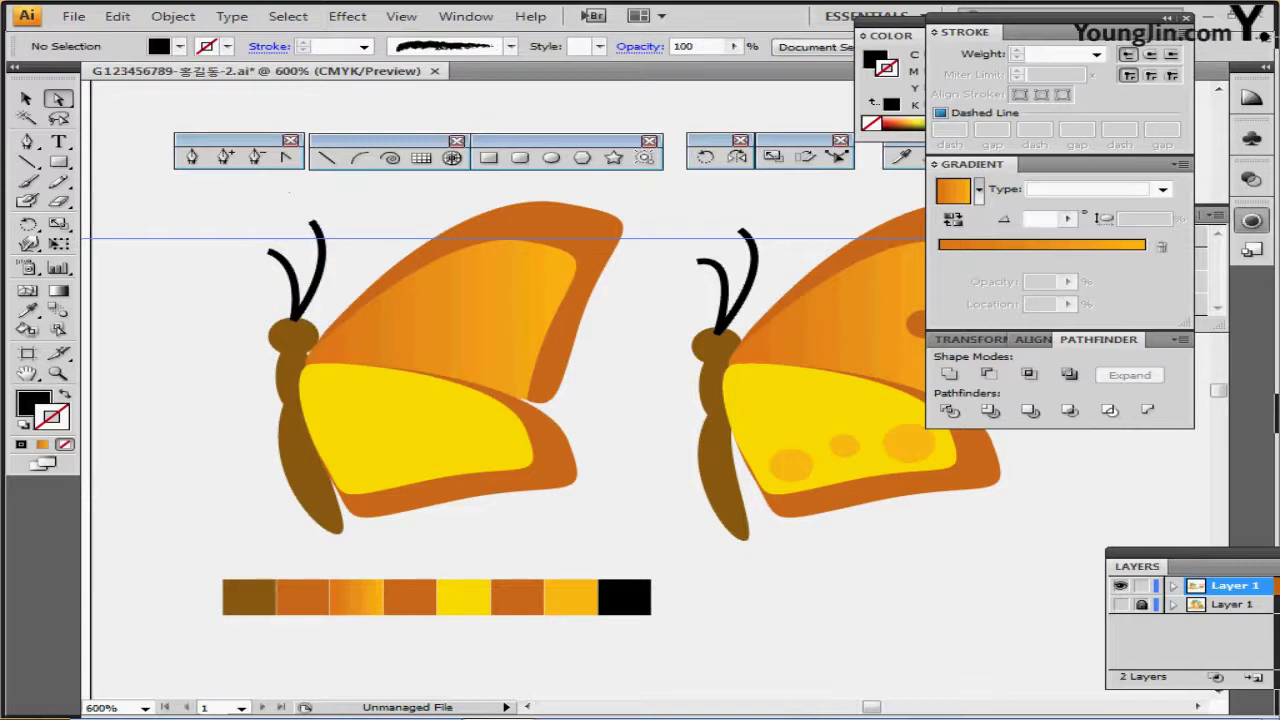
- Examine the elliptical spots on the upper and lower wings of the finished butterfly
{"action": "left_click_drag", "start_coordinate": [740, 290], "coordinate": [525, 305]}
{"action": "left_click", "coordinate": [737, 294], "text": "ctrl"}
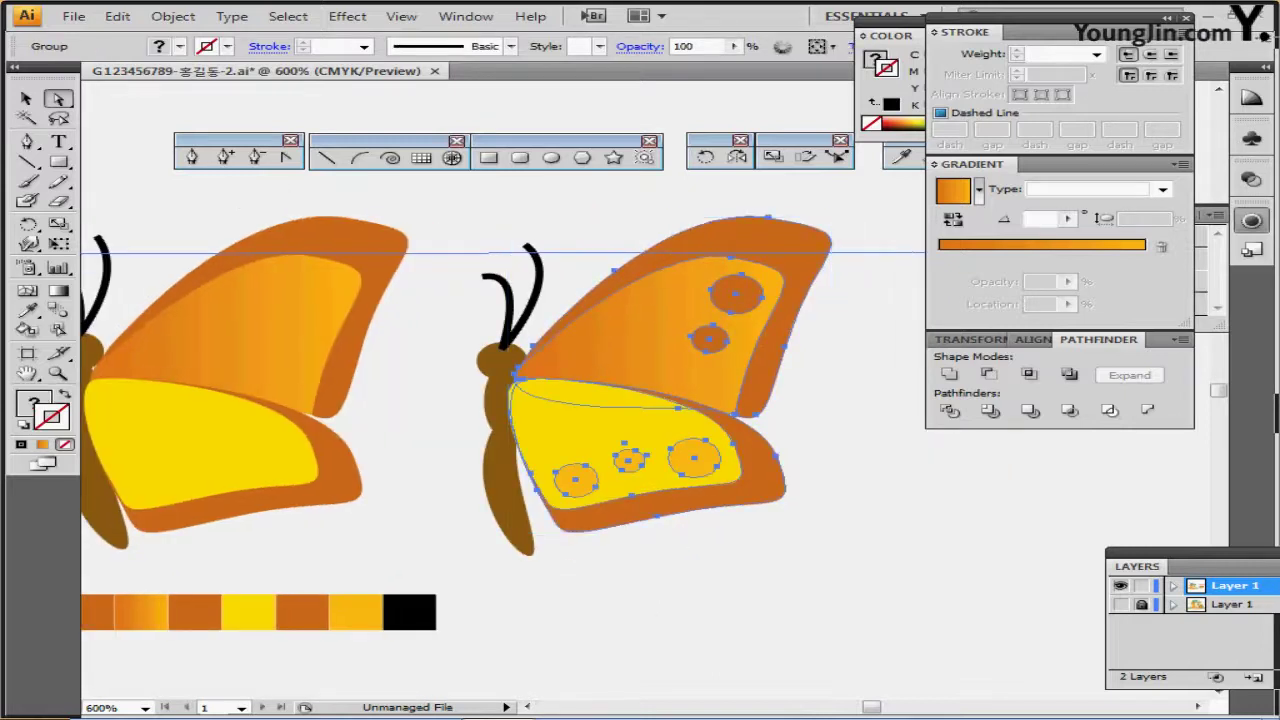
{"action": "left_click", "coordinate": [551, 157]}
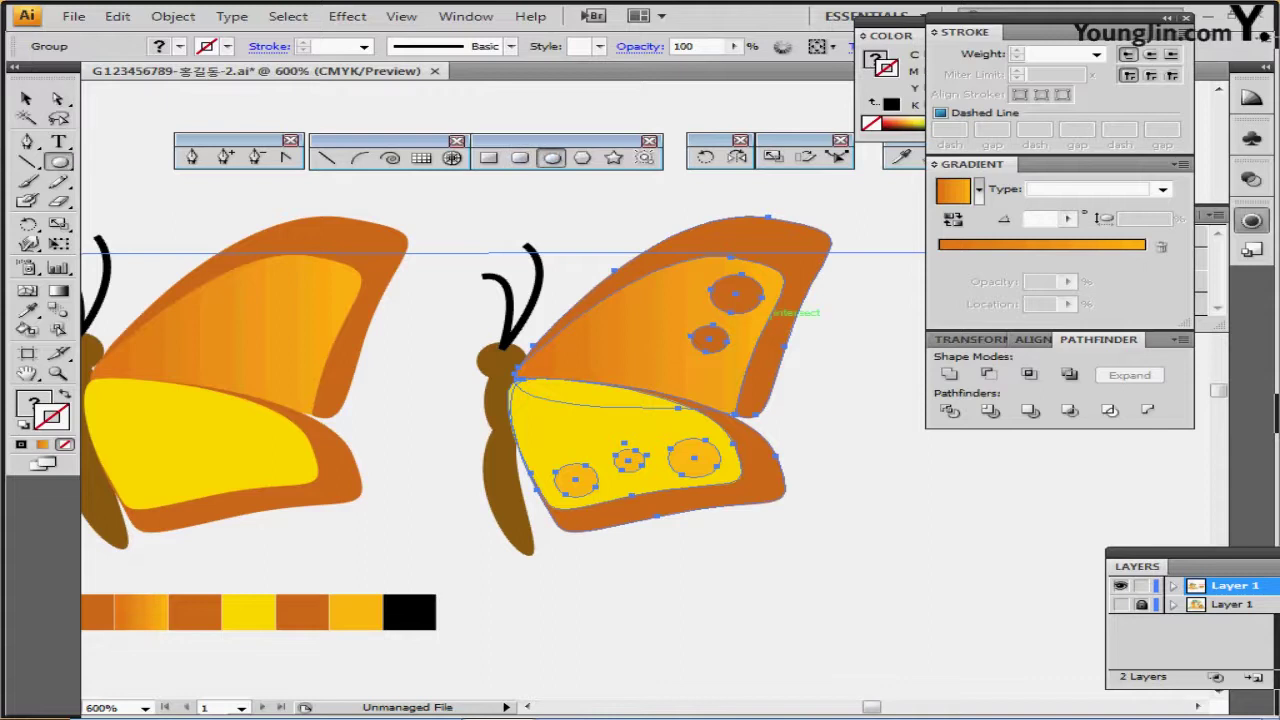
{"action": "key", "text": "ctrl+shift+a"}
{"action": "left_click", "coordinate": [737, 294], "text": "ctrl"}
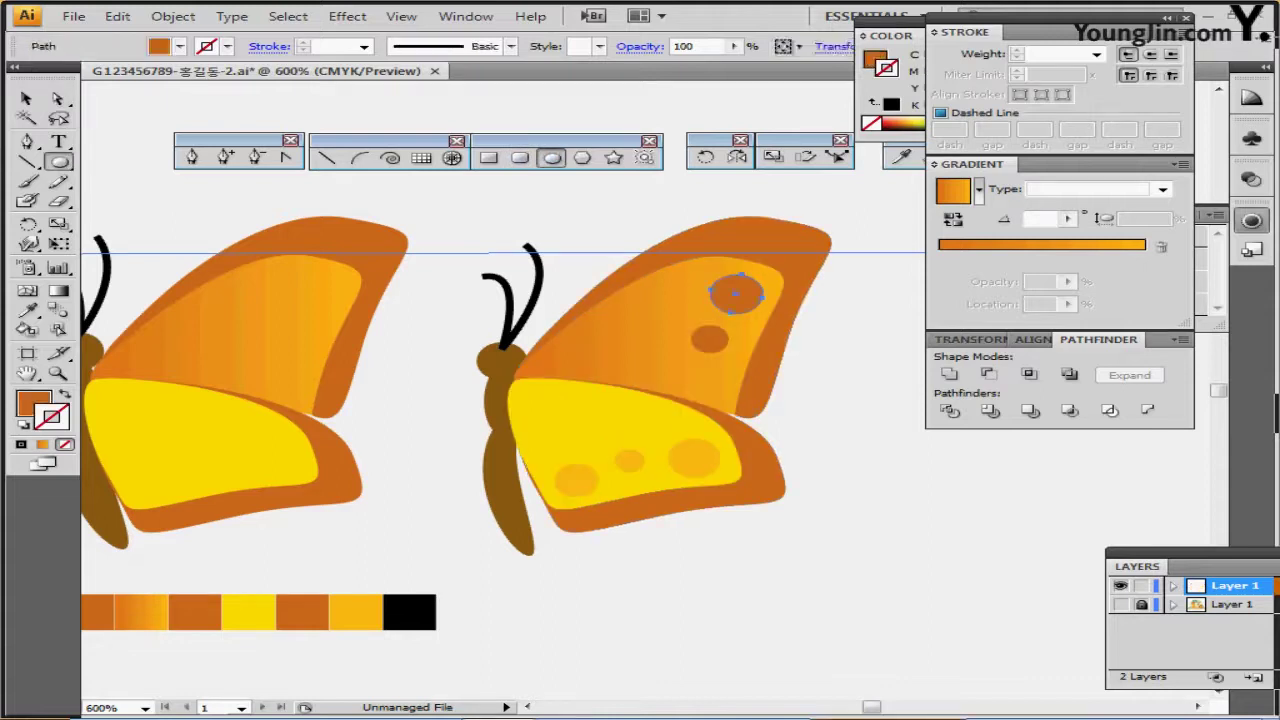
{"action": "left_click", "coordinate": [711, 339], "text": "ctrl"}
{"action": "left_click", "coordinate": [694, 458], "text": "ctrl"}
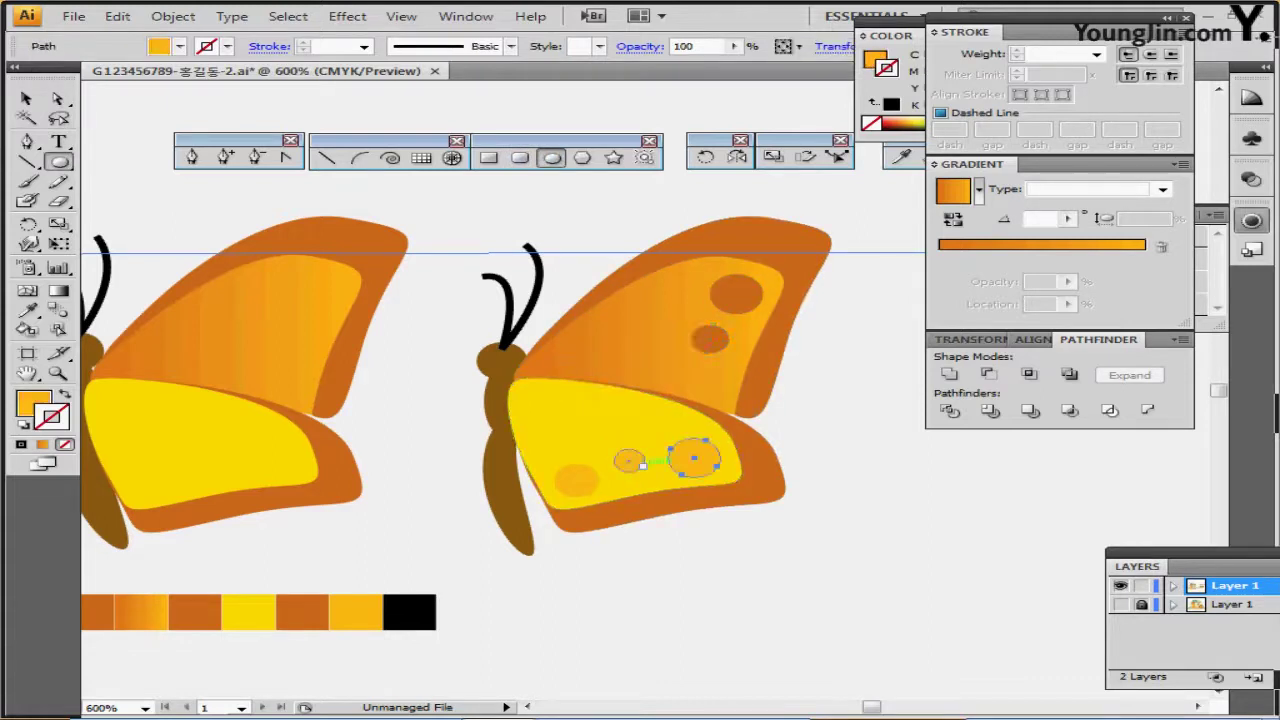
{"action": "left_click", "coordinate": [629, 460], "text": "ctrl"}
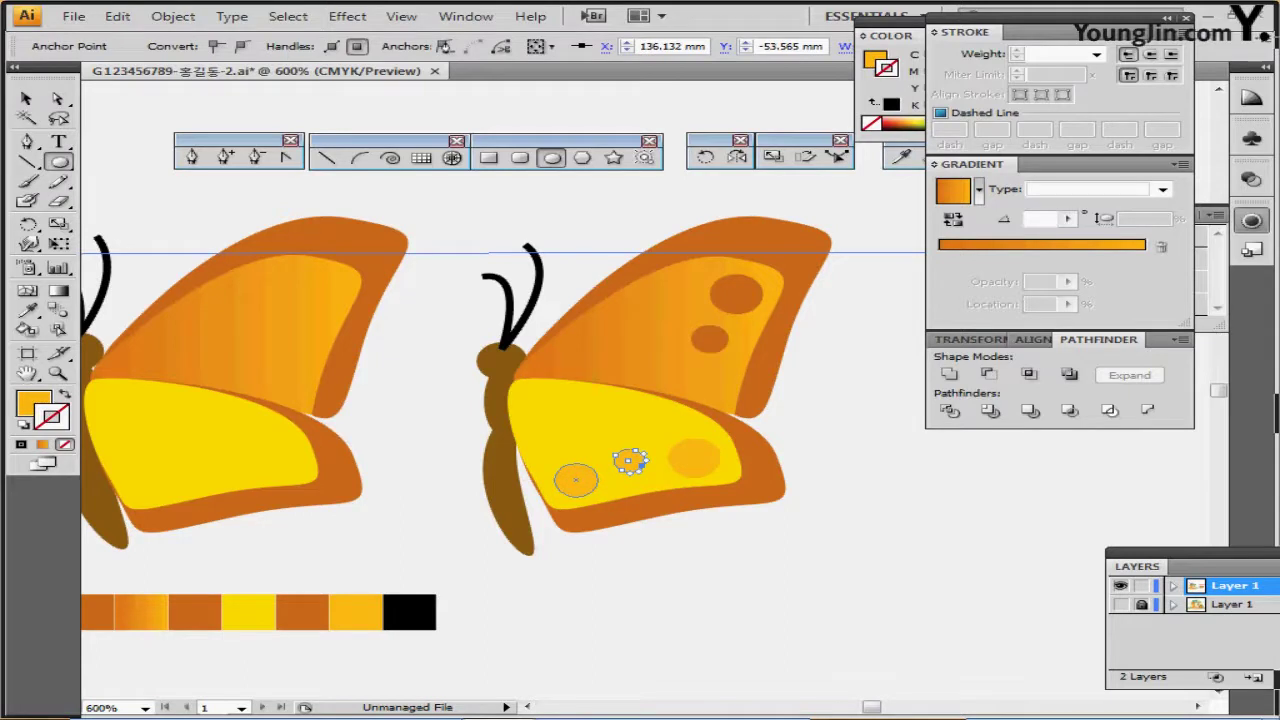
{"action": "left_click", "coordinate": [576, 480], "text": "ctrl"}
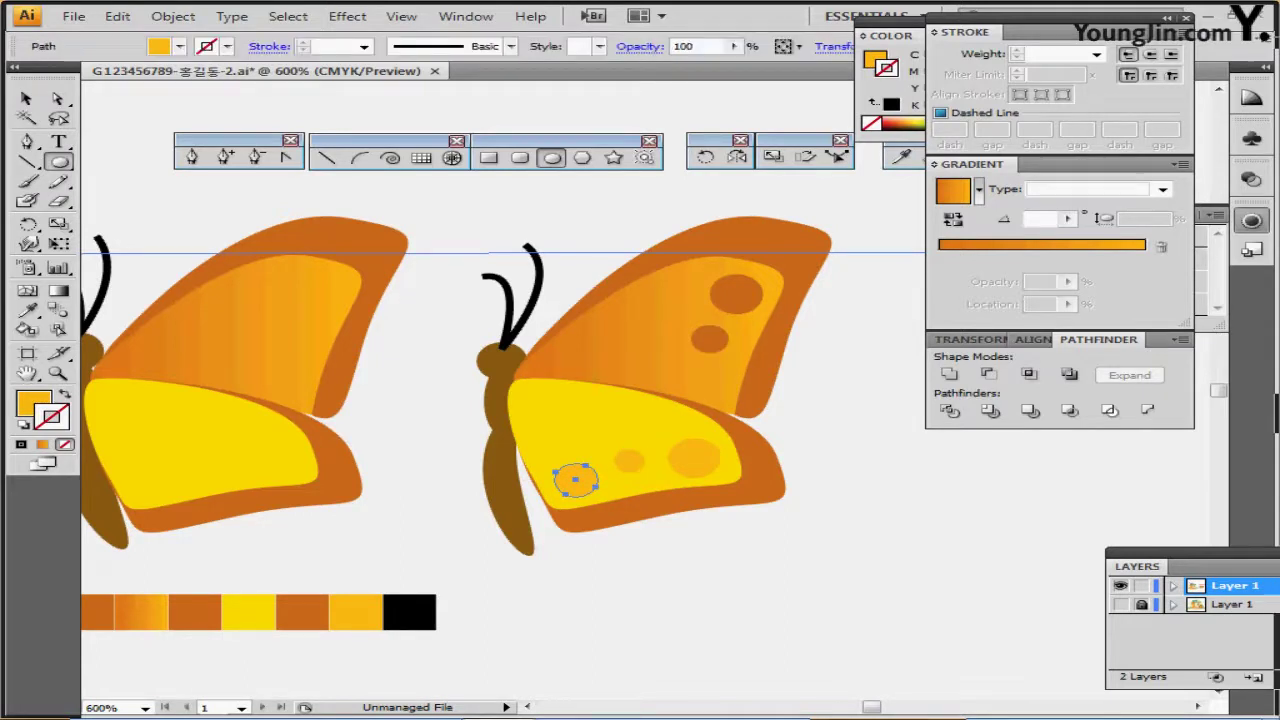
{"action": "left_click", "coordinate": [27, 98]}
{"action": "left_click", "coordinate": [140, 195]}
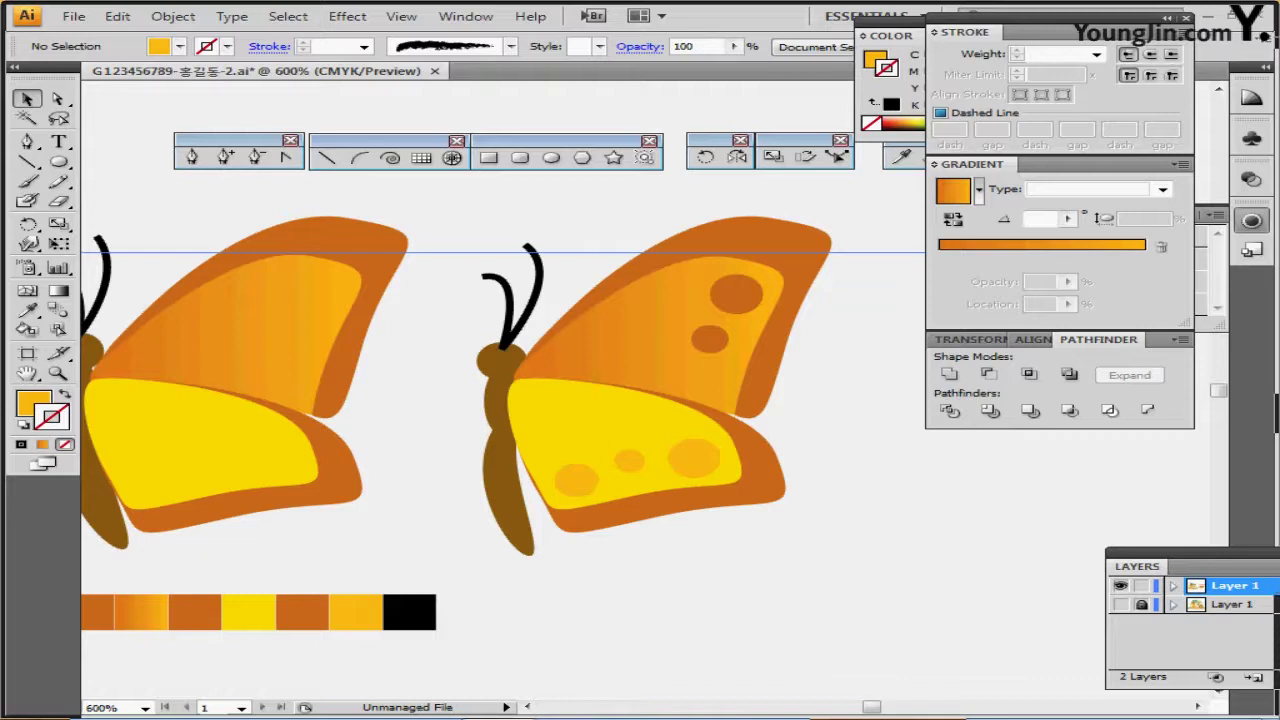
- Select all parts of the finished butterfly with the spotted wings and group them
{"action": "left_click_drag", "start_coordinate": [462, 230], "coordinate": [746, 512]}
{"action": "left_click_drag", "start_coordinate": [447, 223], "coordinate": [784, 548]}
{"action": "key", "text": "ctrl+g"}
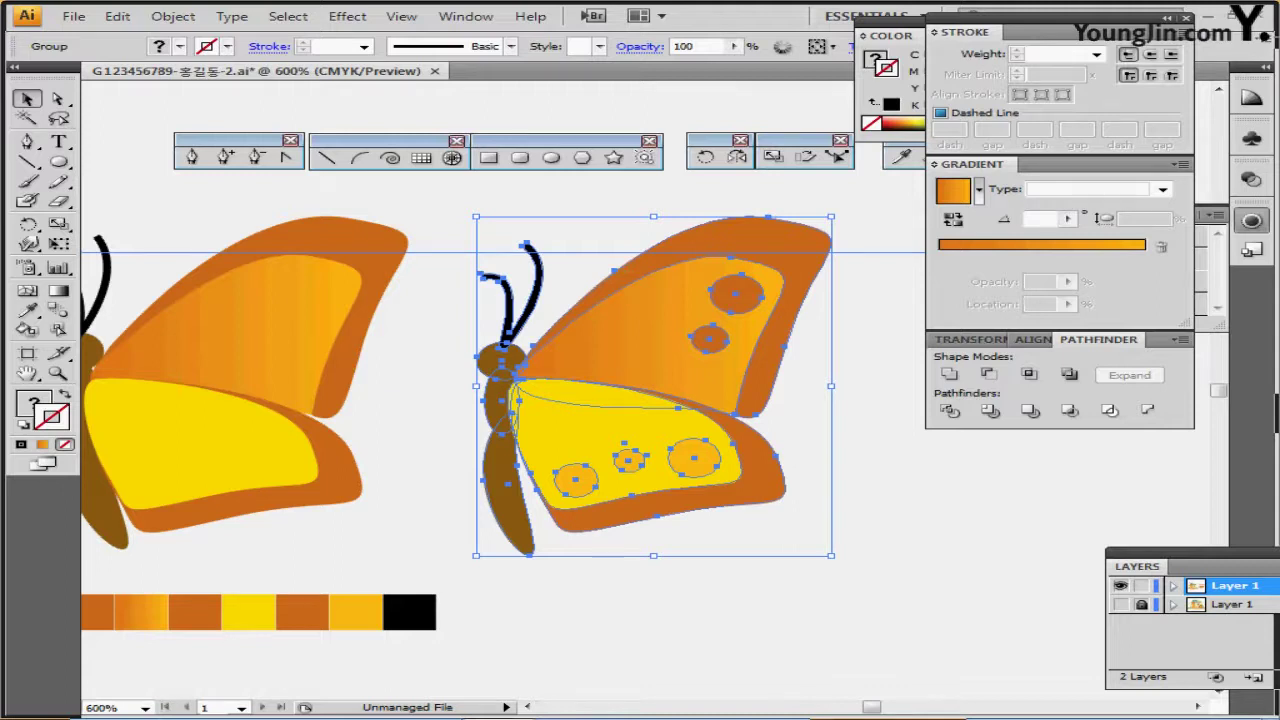
- Apply a Drop Shadow to the grouped butterfly using Multiply mode, 75% opacity, 2.47 mm X and Y offsets and 1.76 mm blur
{"action": "left_click", "coordinate": [347, 16]}
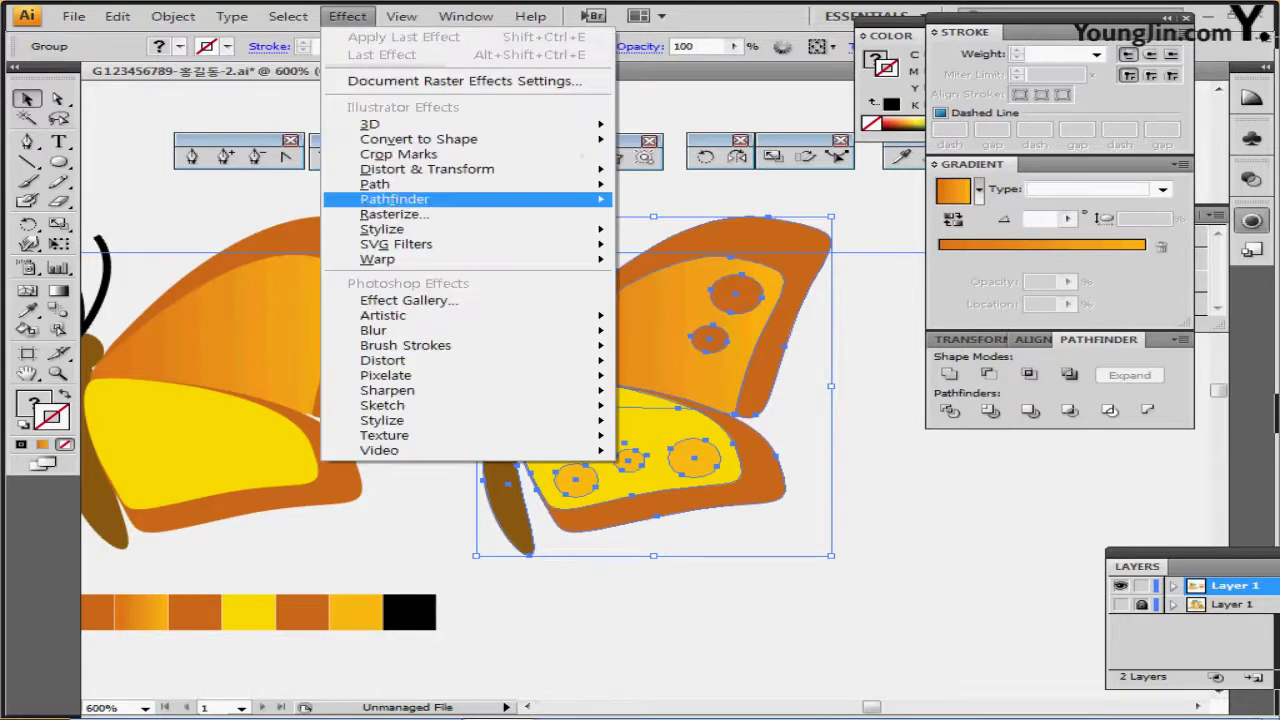
{"action": "mouse_move", "coordinate": [382, 229]}
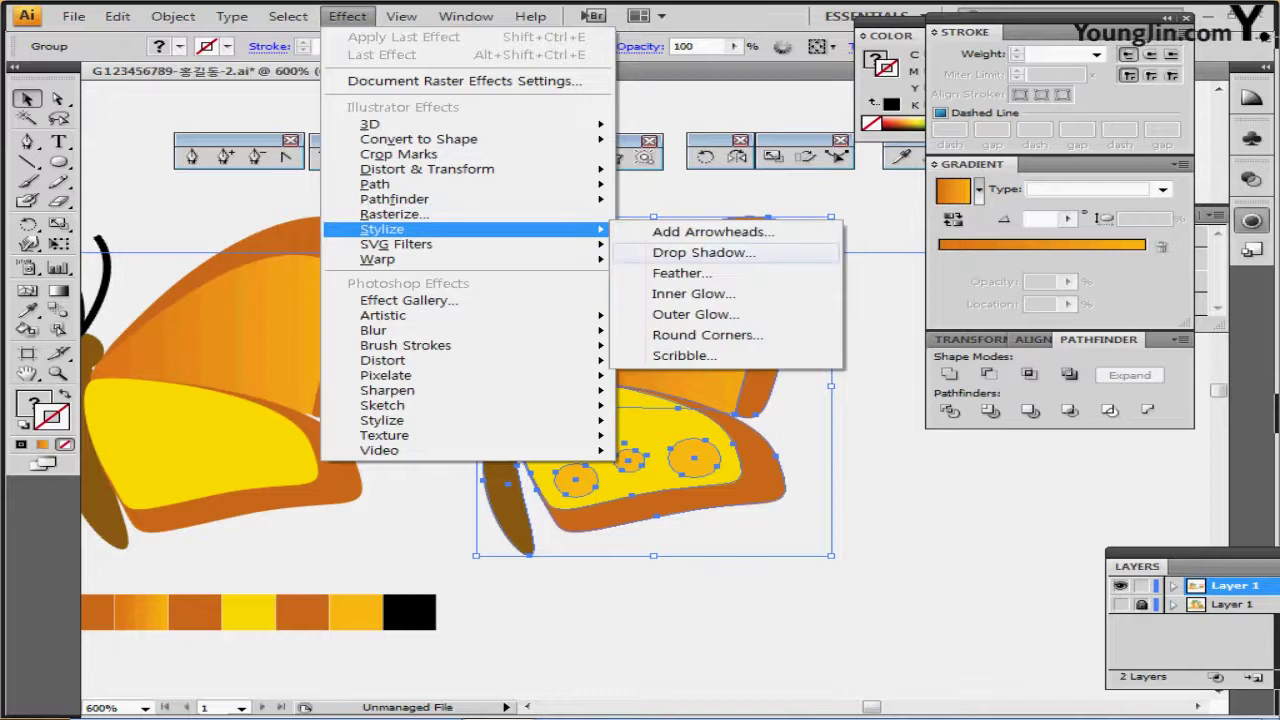
{"action": "left_click", "coordinate": [703, 252]}
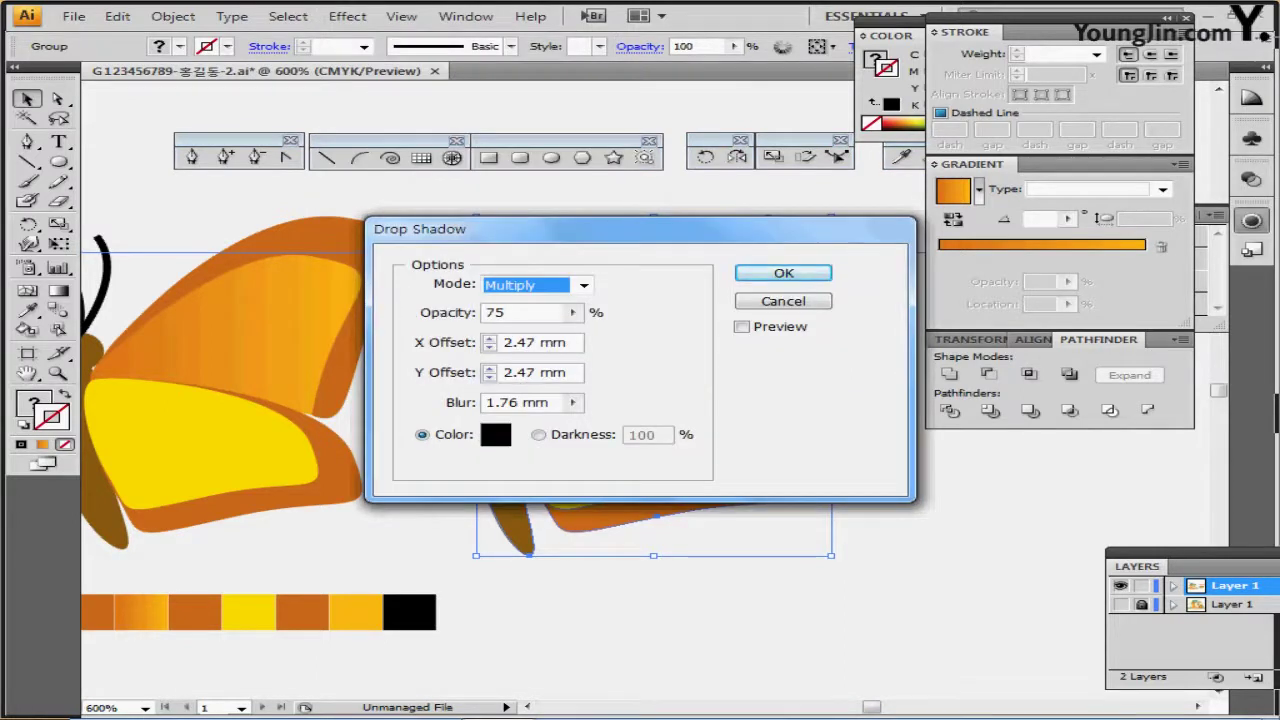
{"action": "key", "text": "Return"}
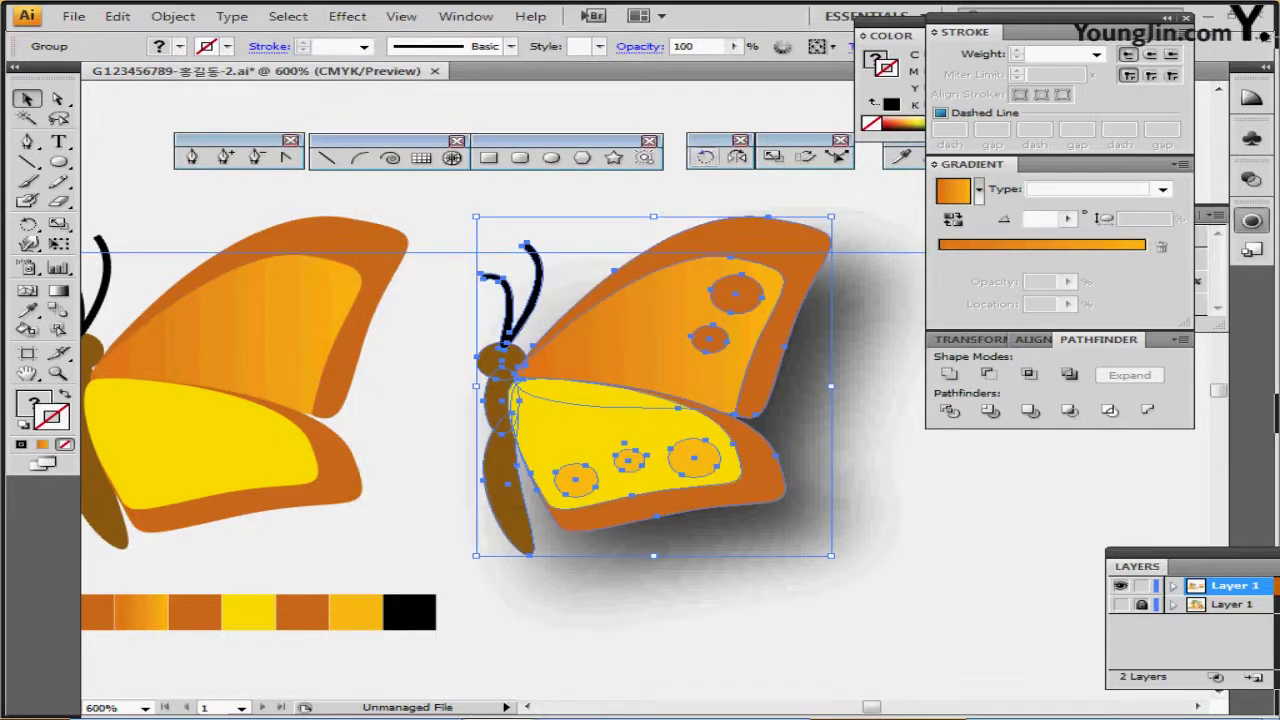
- Rotate the shadowed butterfly group by 35 degrees
{"action": "double_click", "coordinate": [705, 157]}
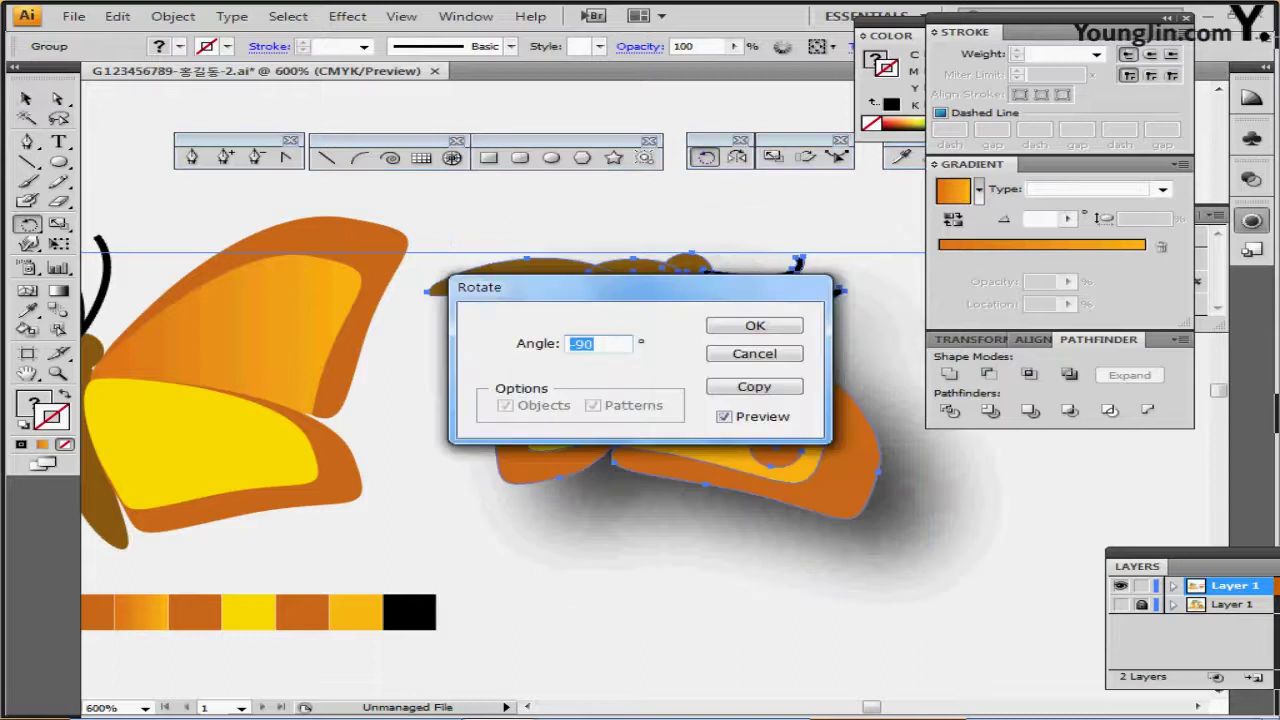
{"action": "type", "text": "35"}
{"action": "key", "text": "Return"}
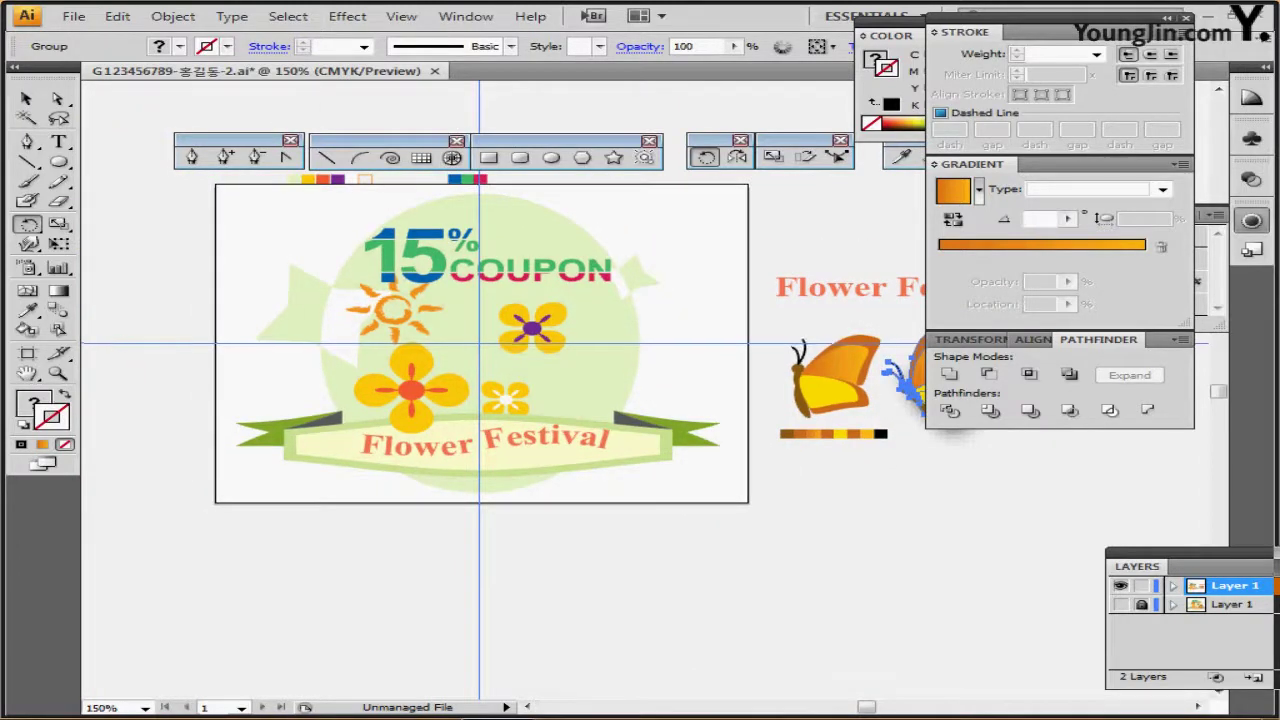
- Move the rotated butterfly onto the coupon, beside the small white-centred flower and overlapping the banner's upper edge, and deselect it
{"action": "left_click_drag", "start_coordinate": [890, 397], "coordinate": [581, 392]}
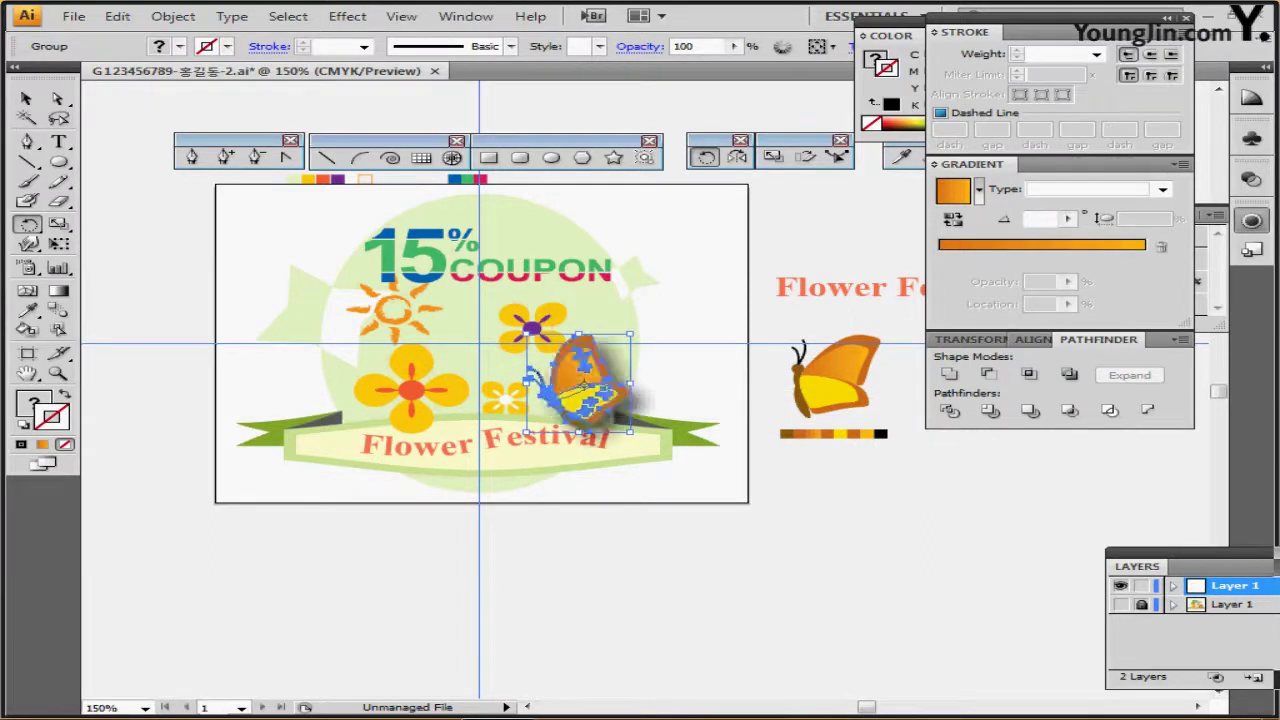
{"action": "key", "text": "ctrl+shift+a"}
{"action": "left_click", "coordinate": [669, 435], "text": "ctrl"}
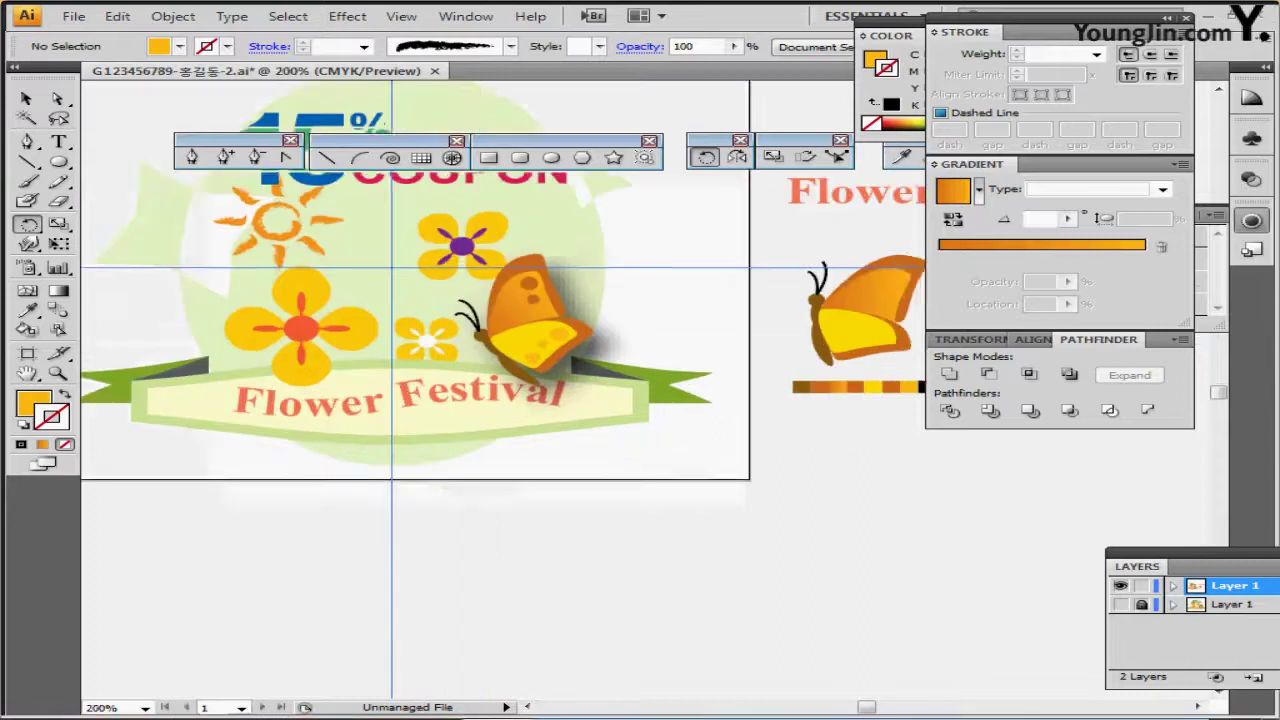
{"action": "left_click_drag", "start_coordinate": [669, 435], "coordinate": [705, 524]}
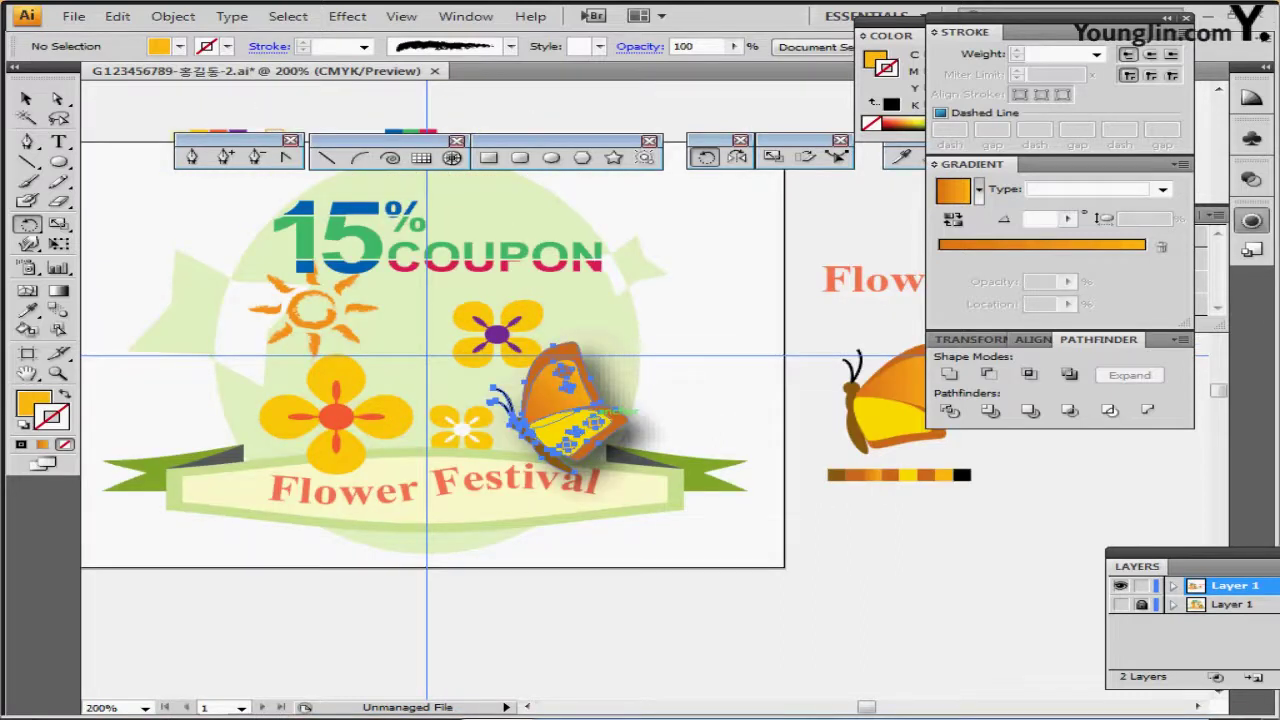
{"action": "left_click_drag", "start_coordinate": [598, 405], "coordinate": [620, 423]}
{"action": "key", "text": "ctrl+shift+a"}
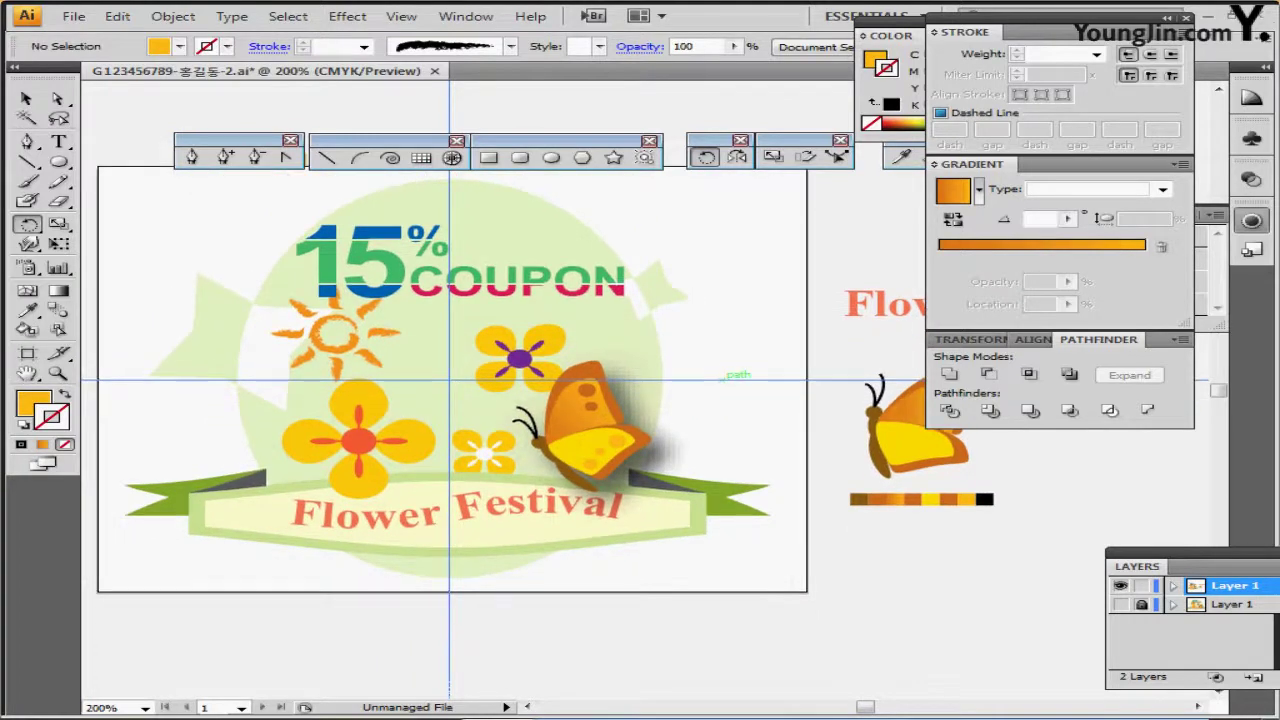
- Hide the guides and fit the whole coupon artboard in the window
{"action": "key", "text": "ctrl+semicolon"}
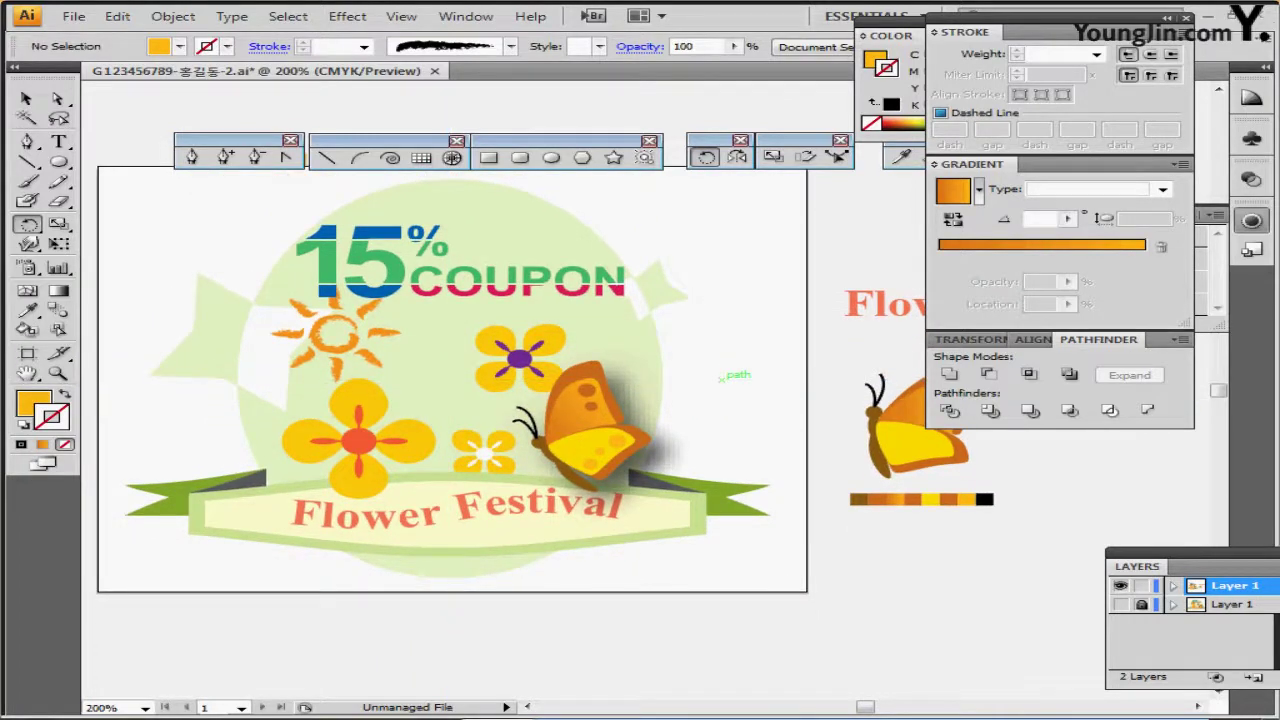
{"action": "double_click", "coordinate": [27, 374]}
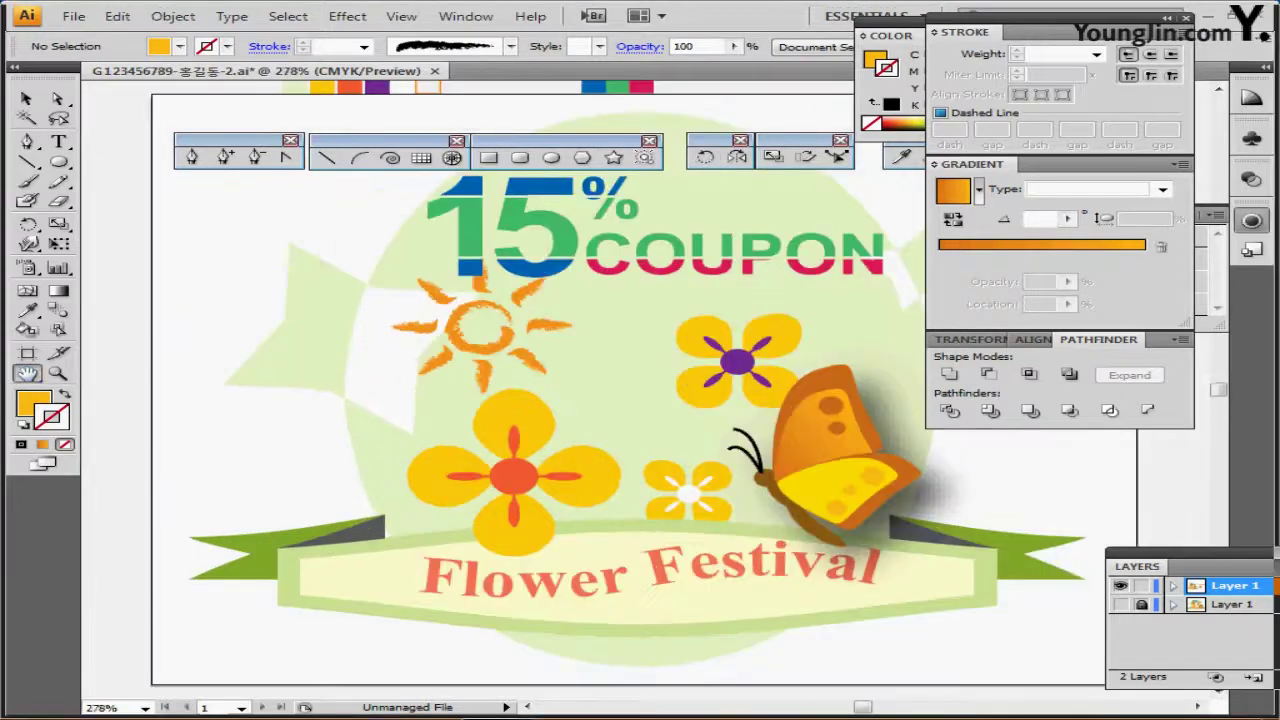